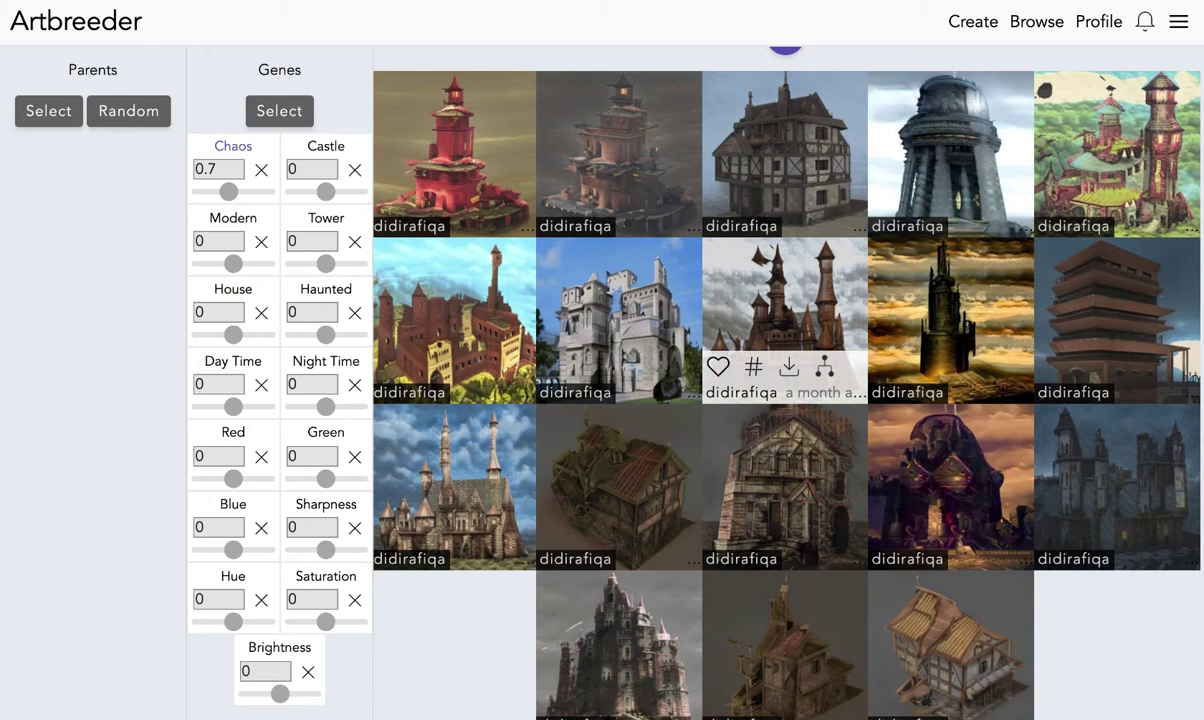
Open the Compose method for the Buildings category and look through the previously created building images.
click(987, 30)
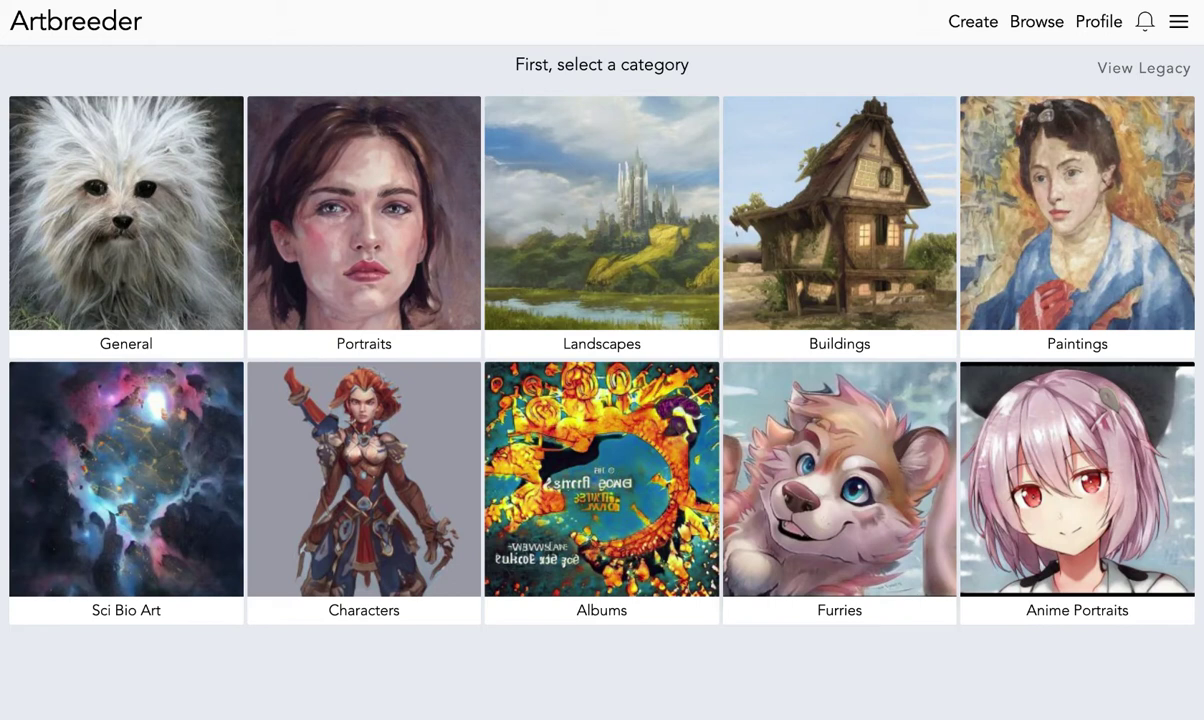
click(797, 238)
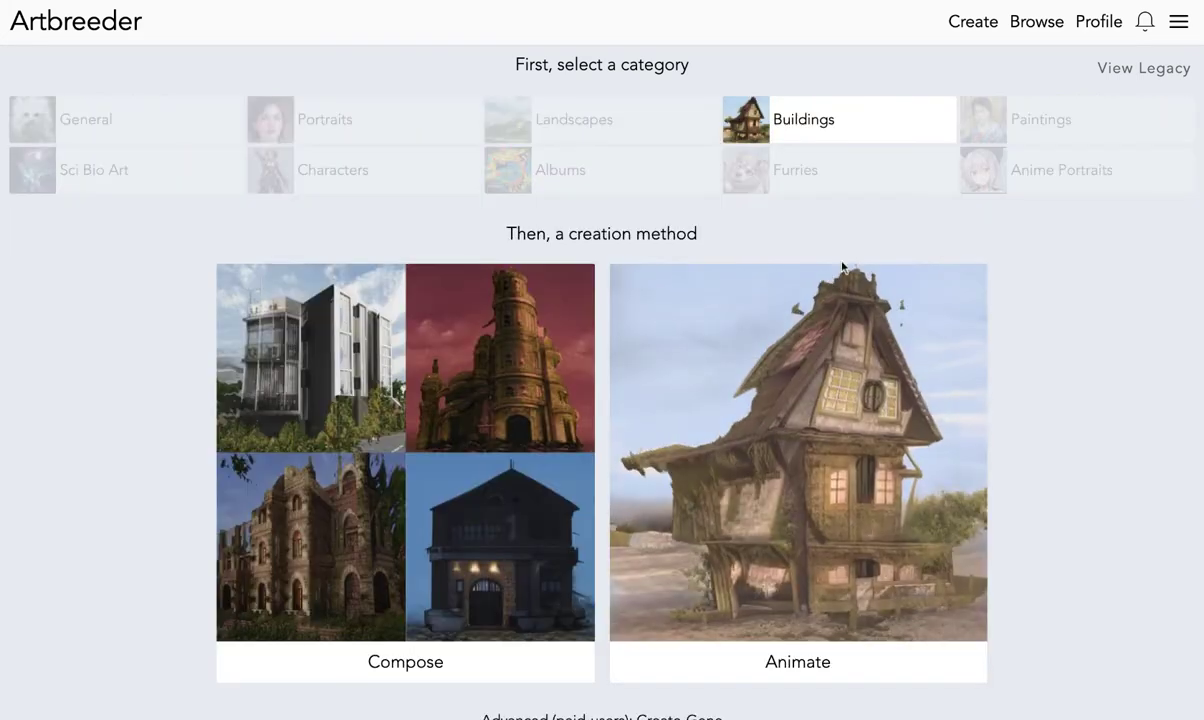
click(532, 404)
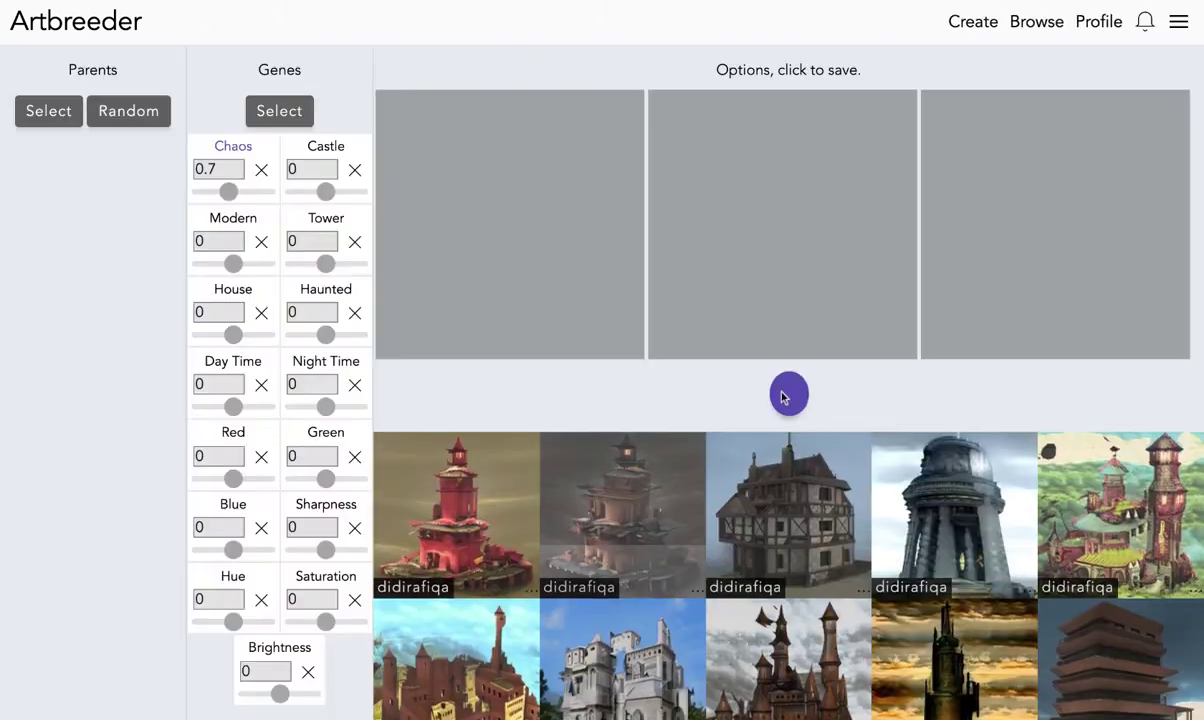
scroll(801, 402, down, 2)
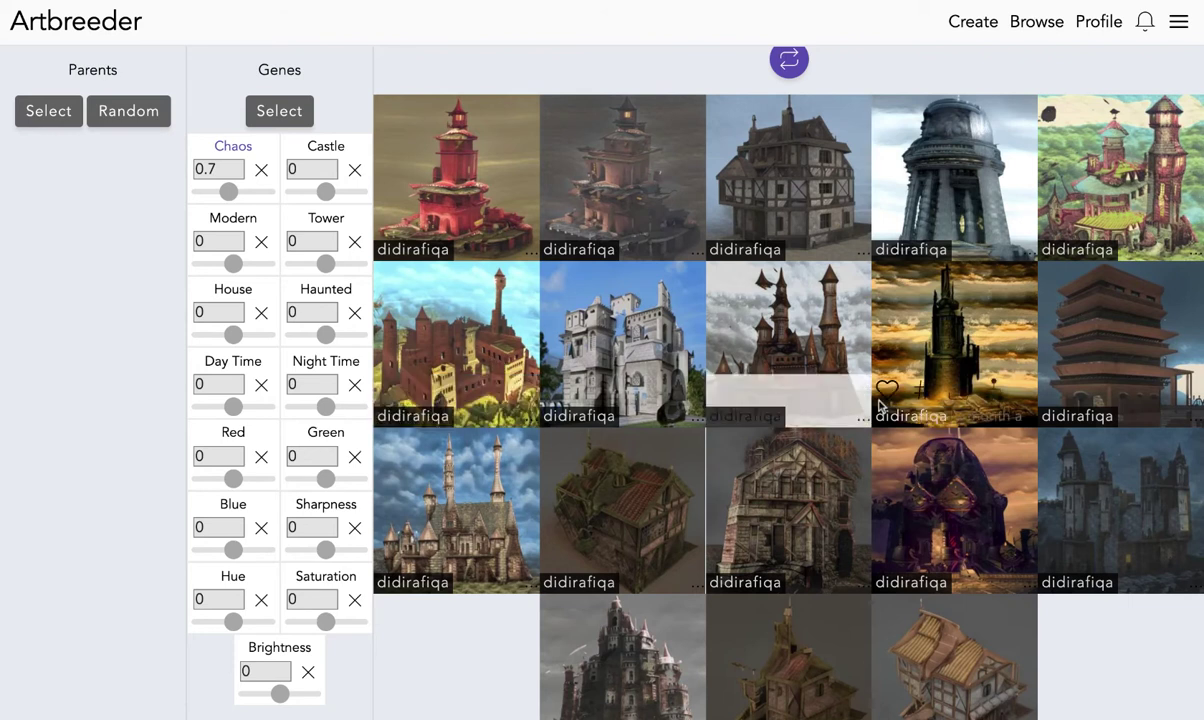
scroll(896, 436, down, 1)
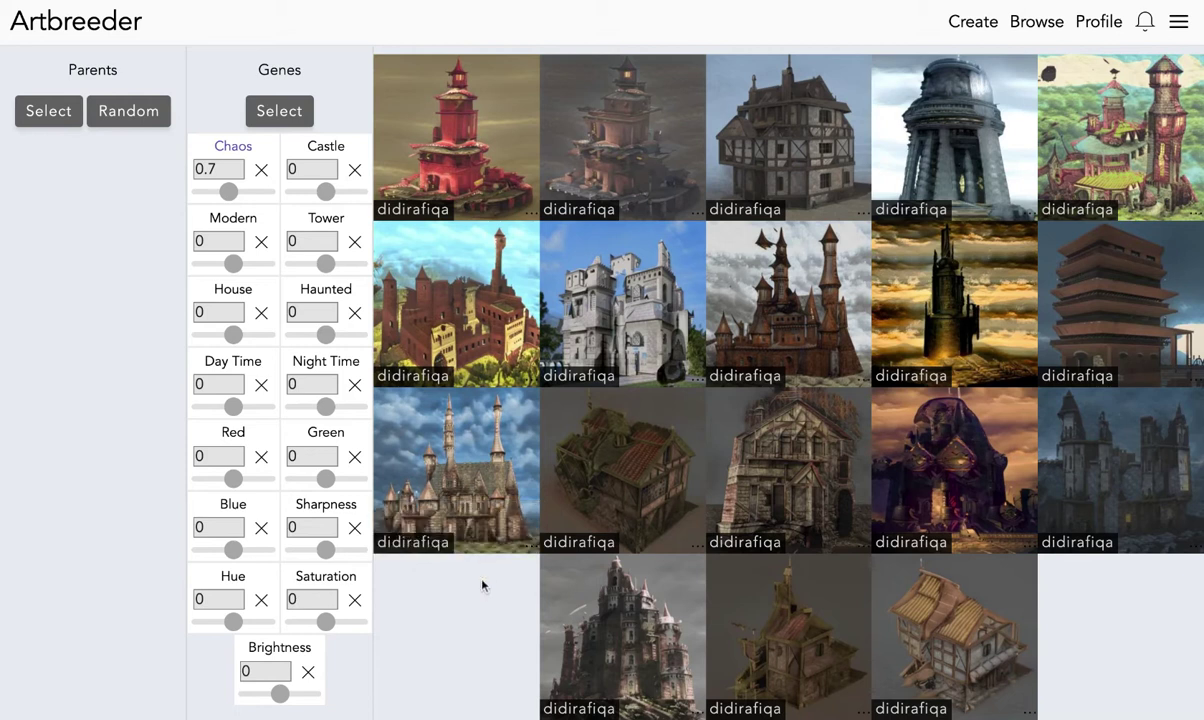
click(1089, 183)
mouse_move(716, 107)
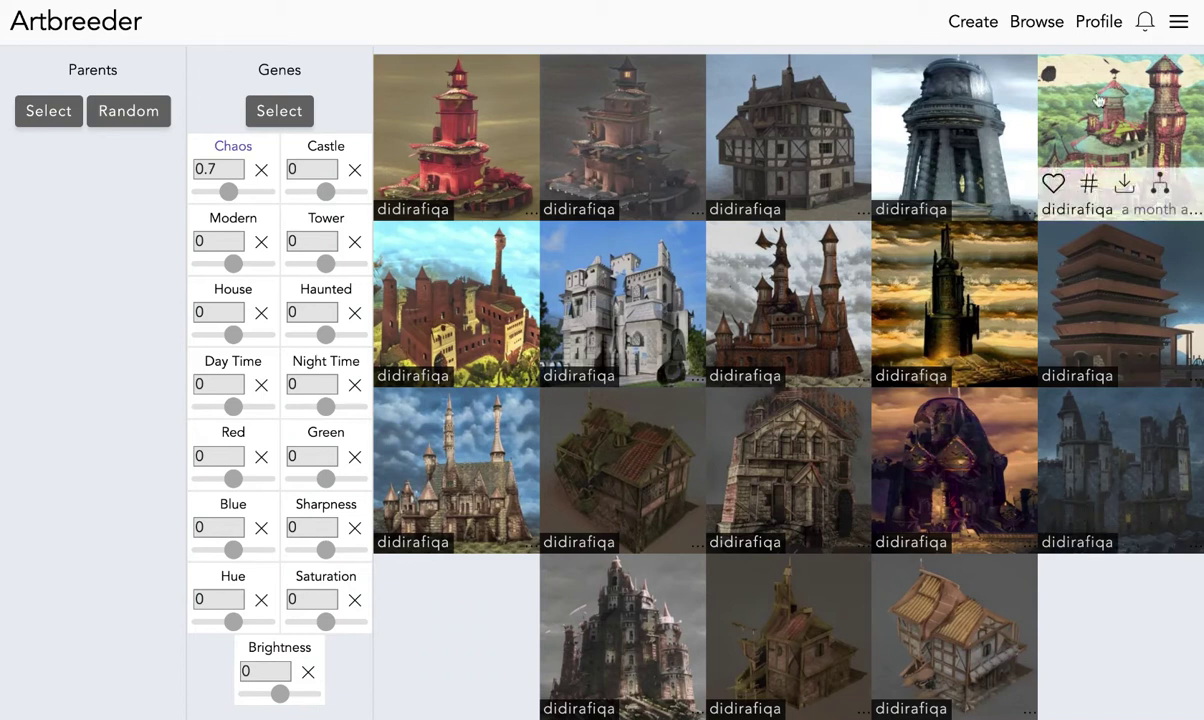
Start a new creation in the Landscapes category with the Compose method.
click(975, 21)
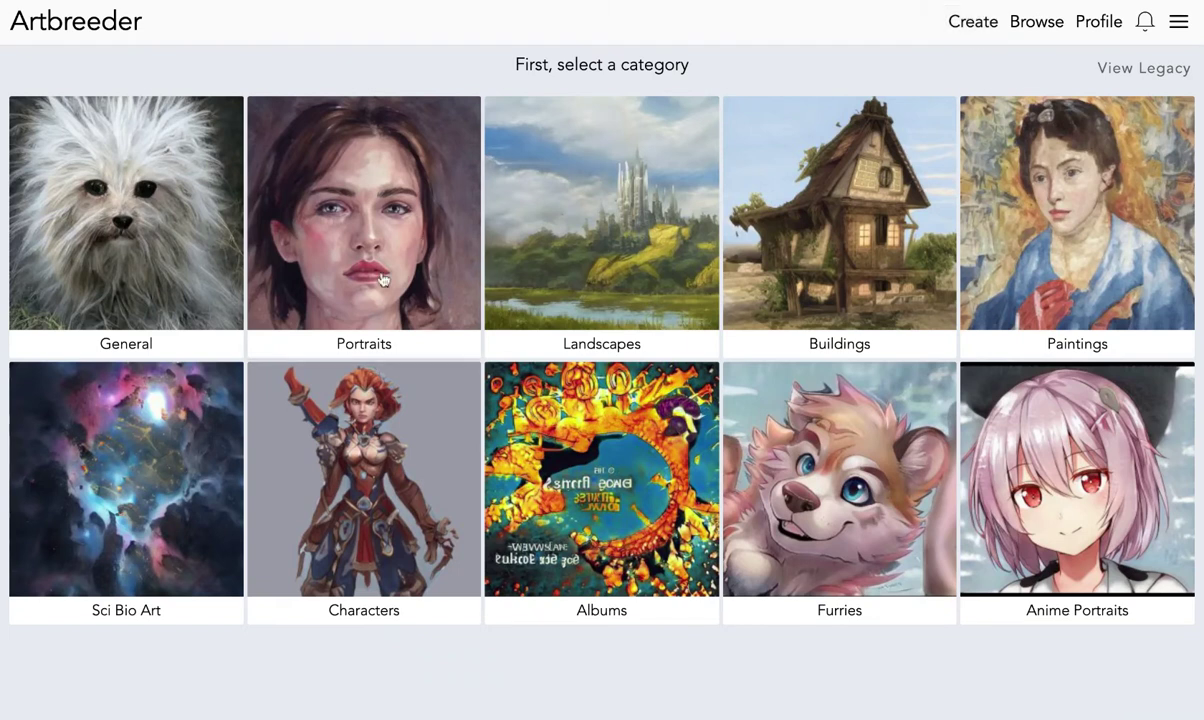
click(669, 233)
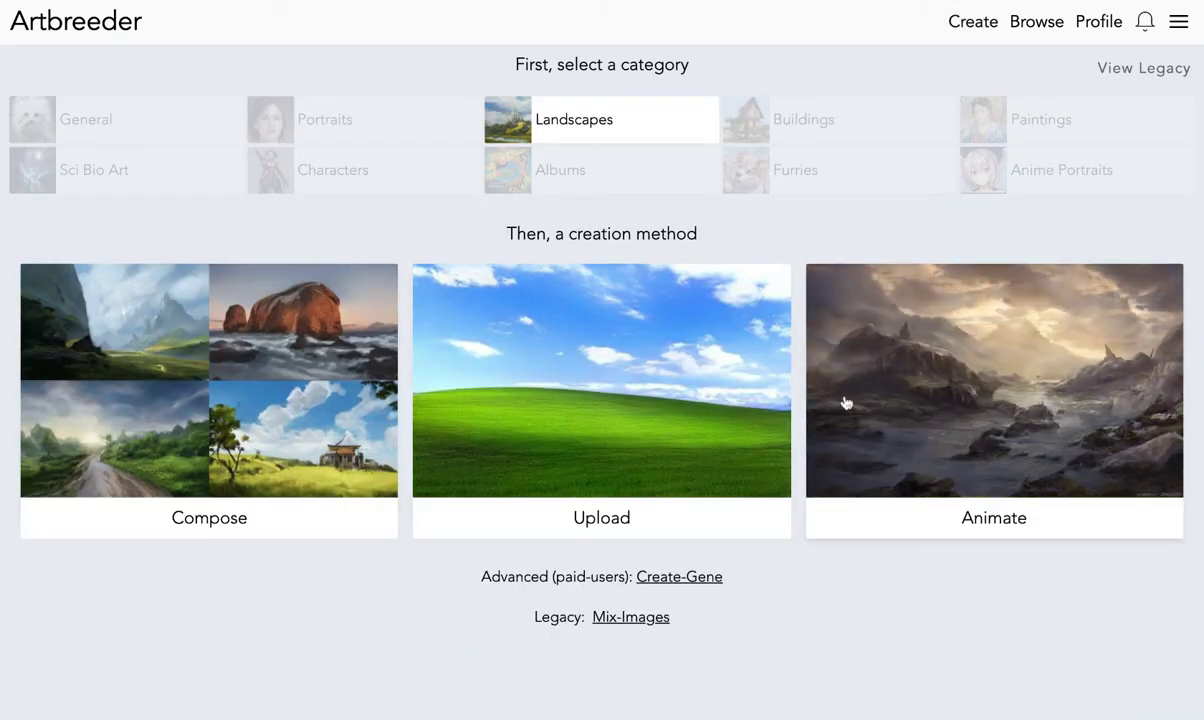
click(287, 418)
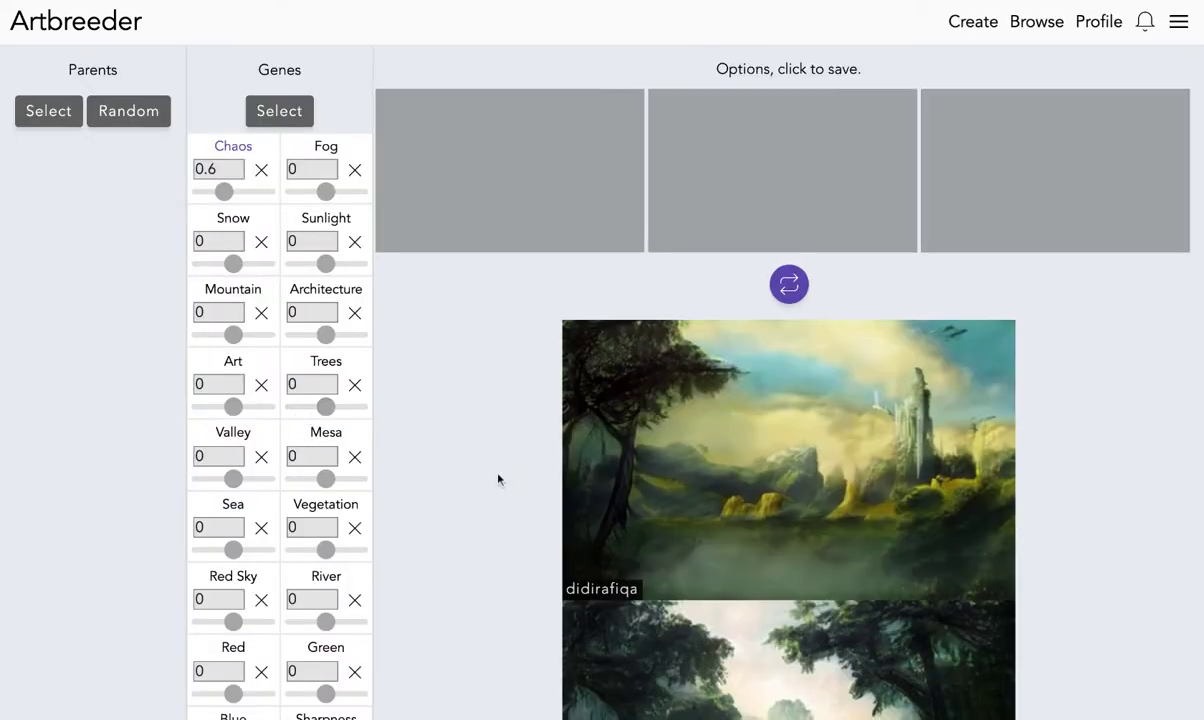
Examine the previously created landscape images, comparing the variations in color, sky and terrain.
scroll(467, 444, down, 2)
scroll(466, 481, down, 8)
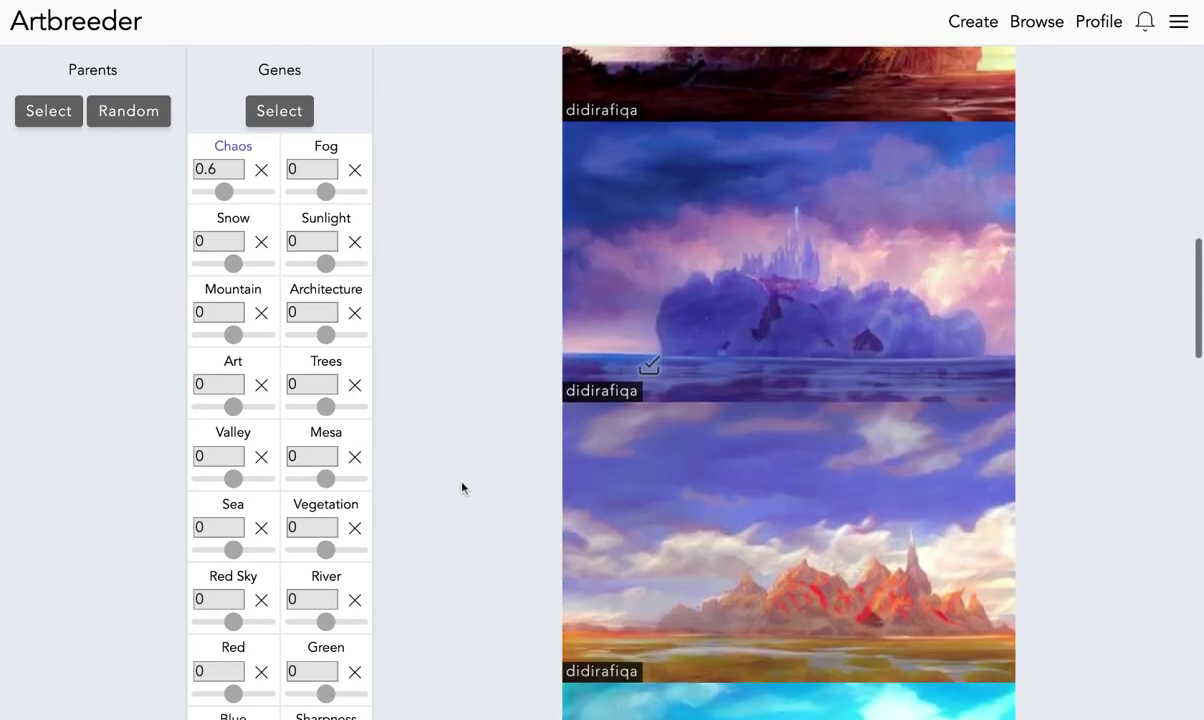
mouse_move(718, 317)
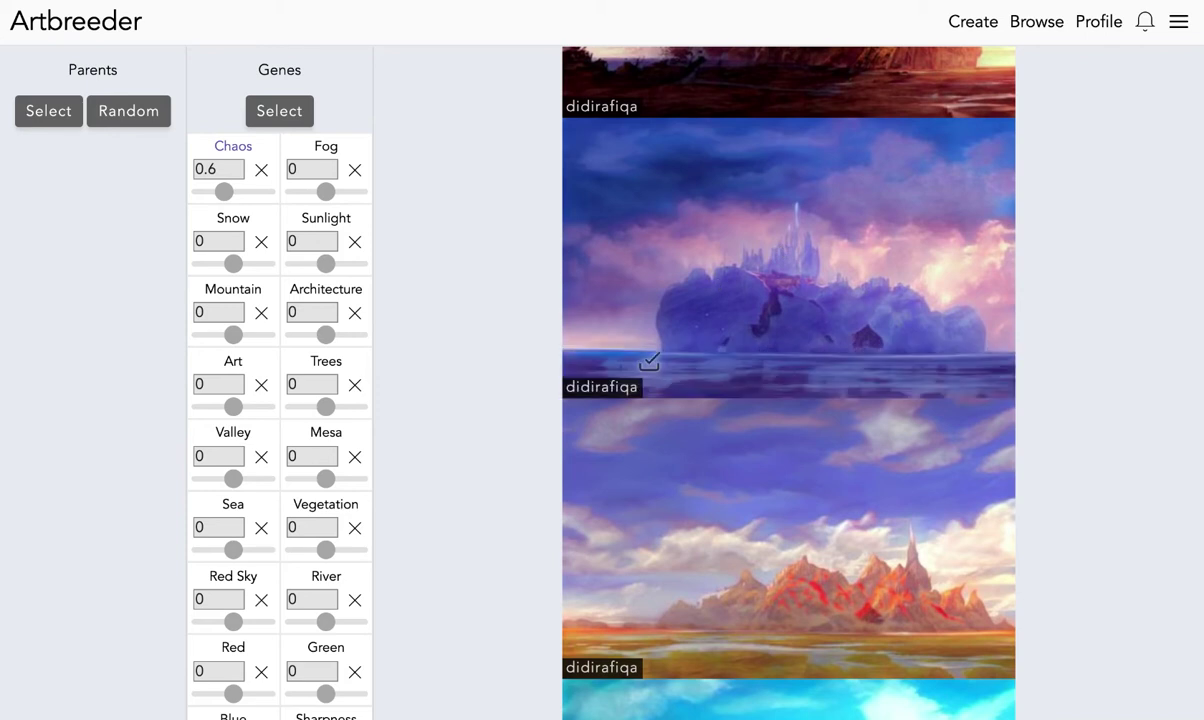
scroll(788, 380, down, 3)
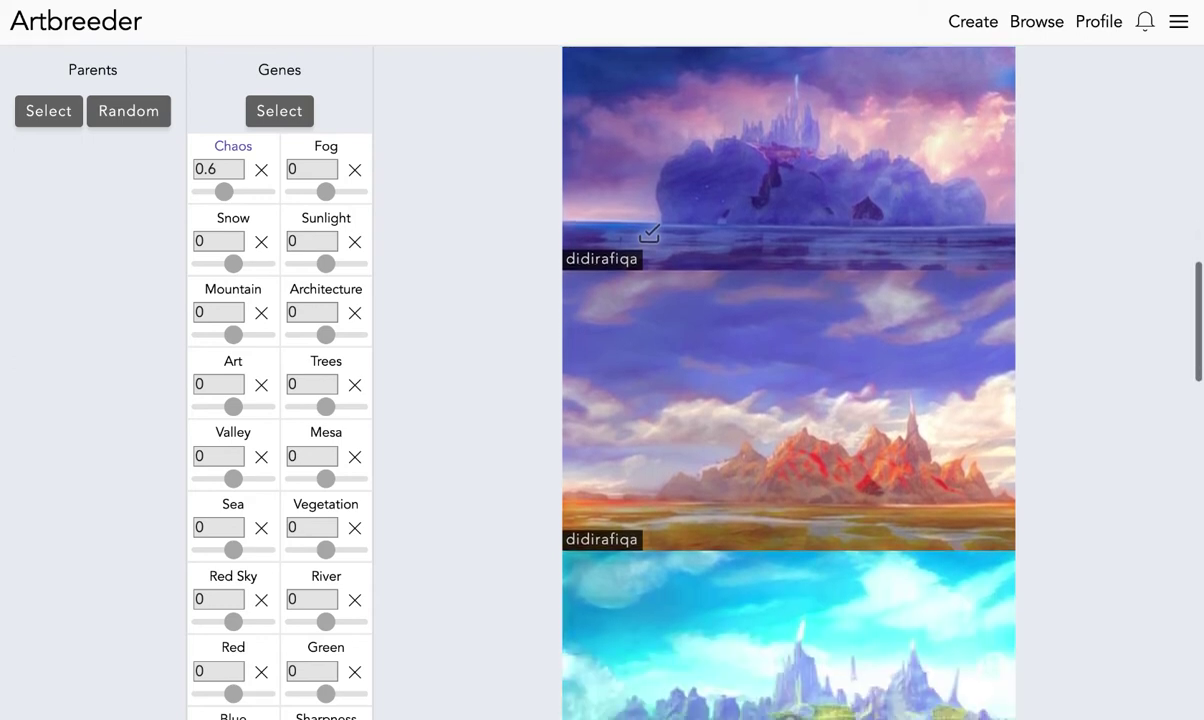
mouse_move(754, 135)
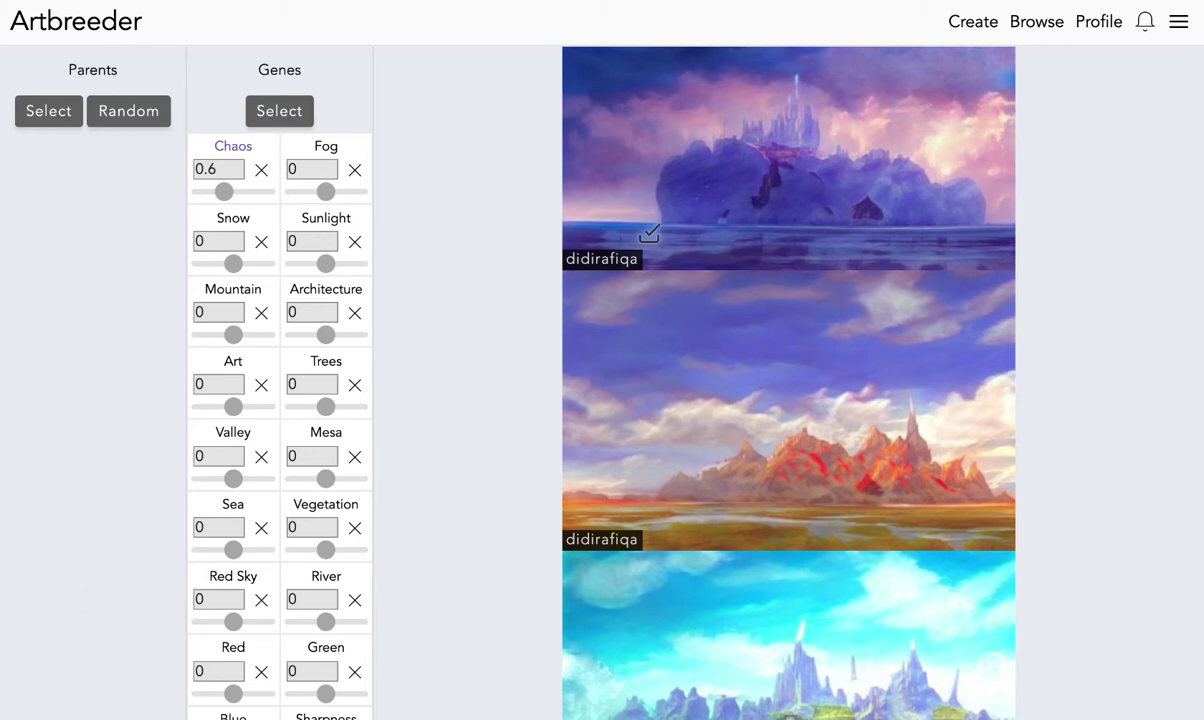
scroll(788, 380, down, 5)
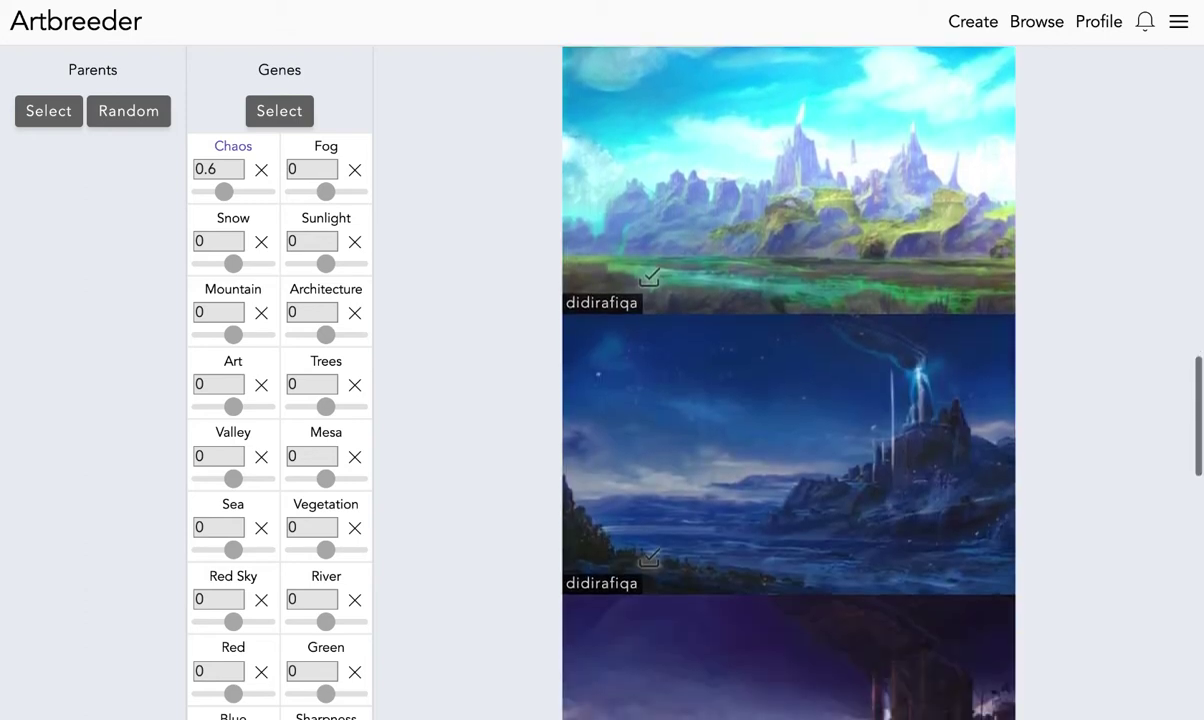
scroll(1075, 199, up, 5)
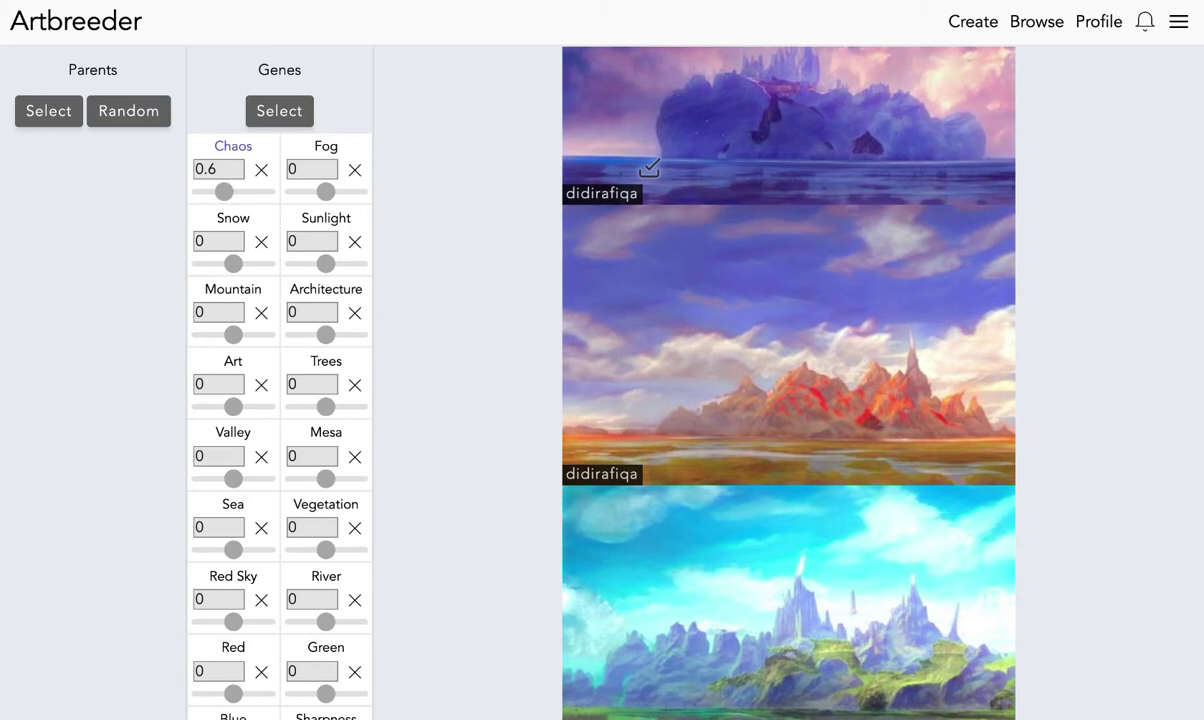
scroll(930, 281, down, 6)
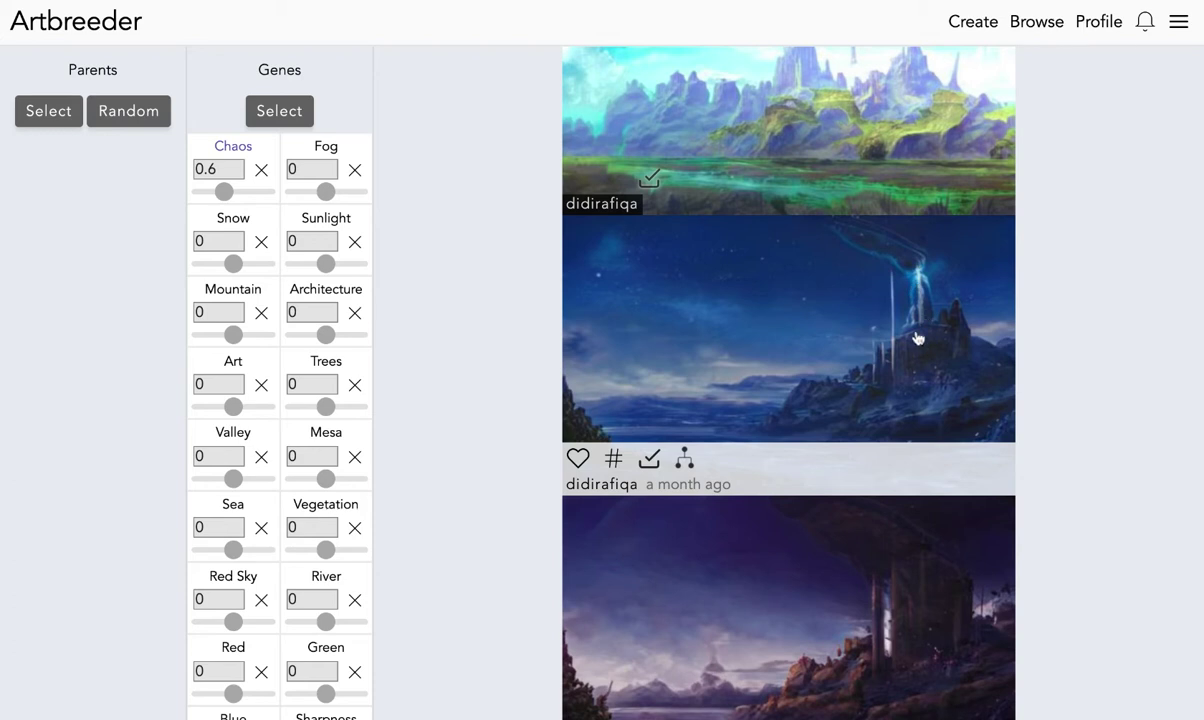
scroll(860, 325, down, 1)
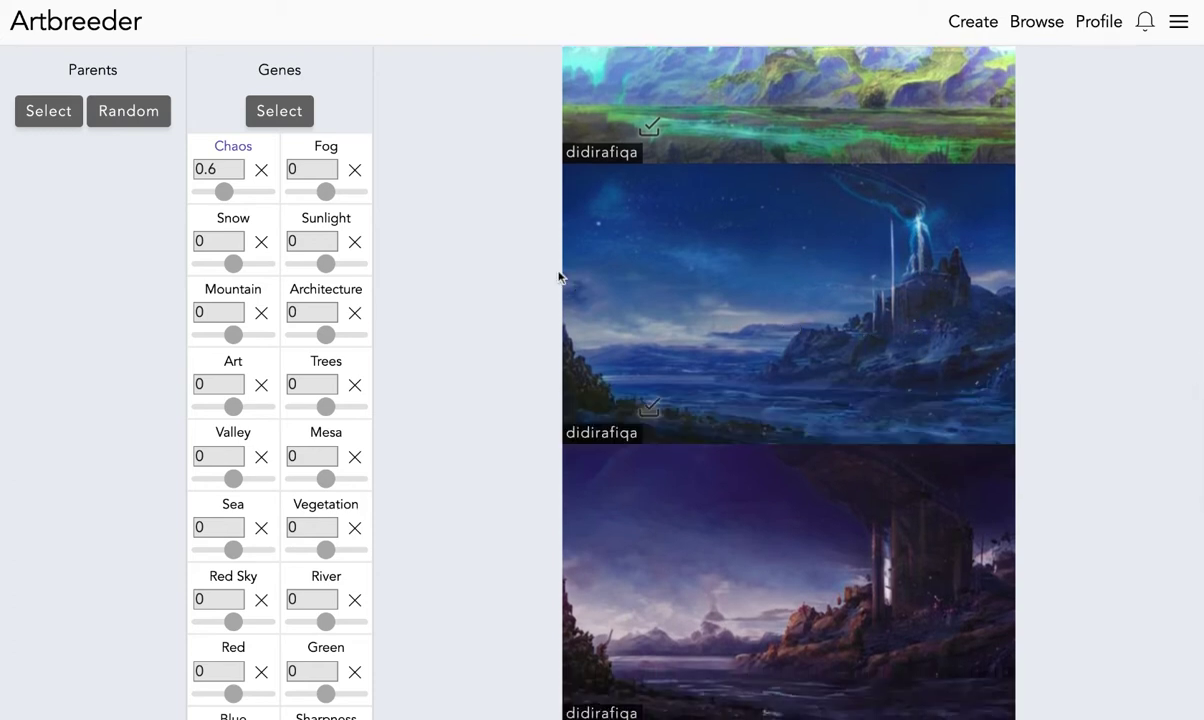
scroll(220, 127, up, 1)
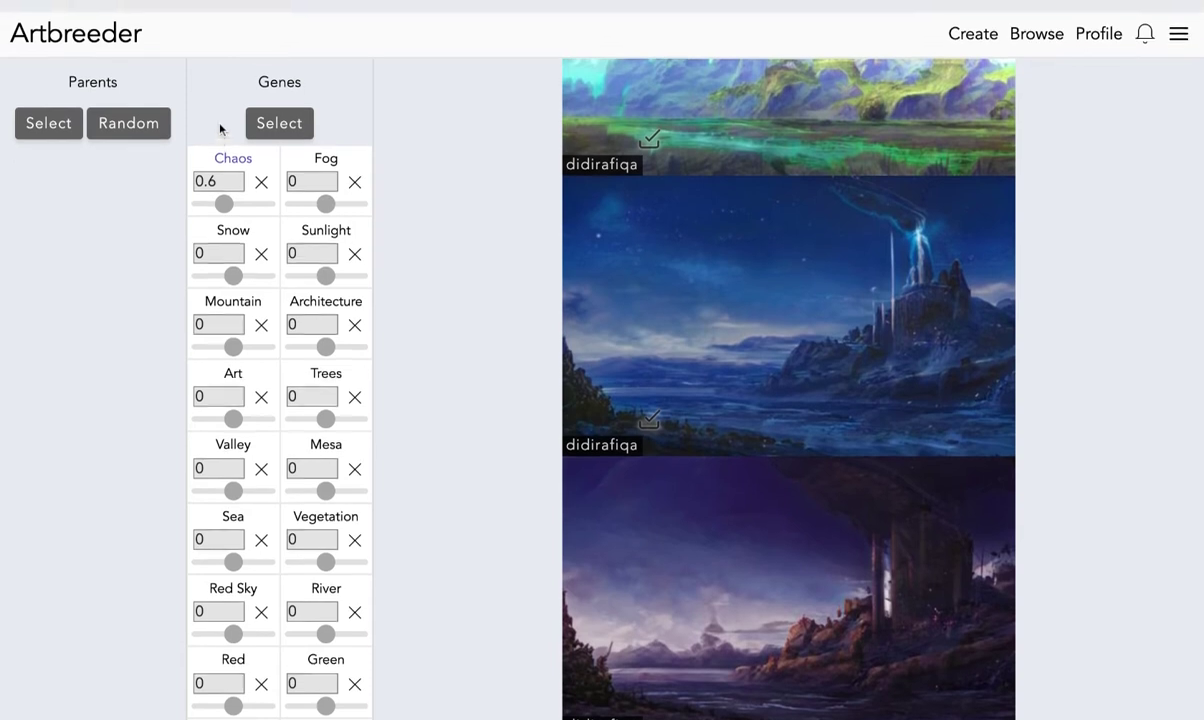
Start a new creation in the Characters category with the Compose method.
click(983, 33)
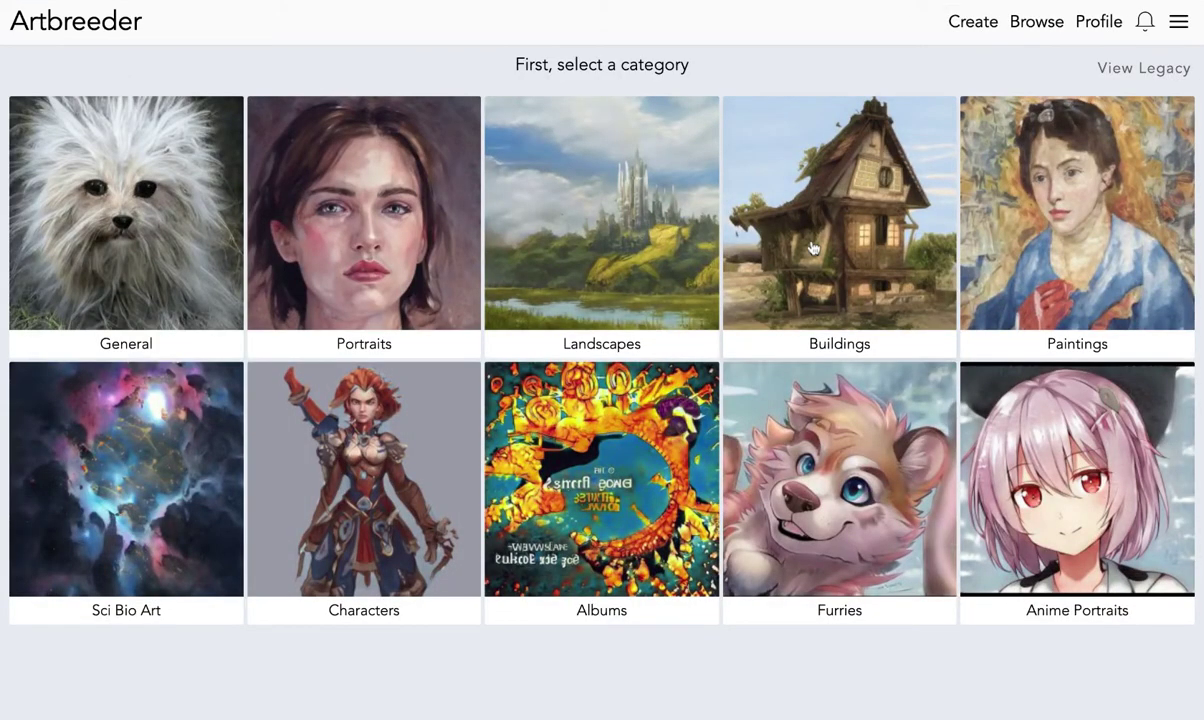
click(473, 398)
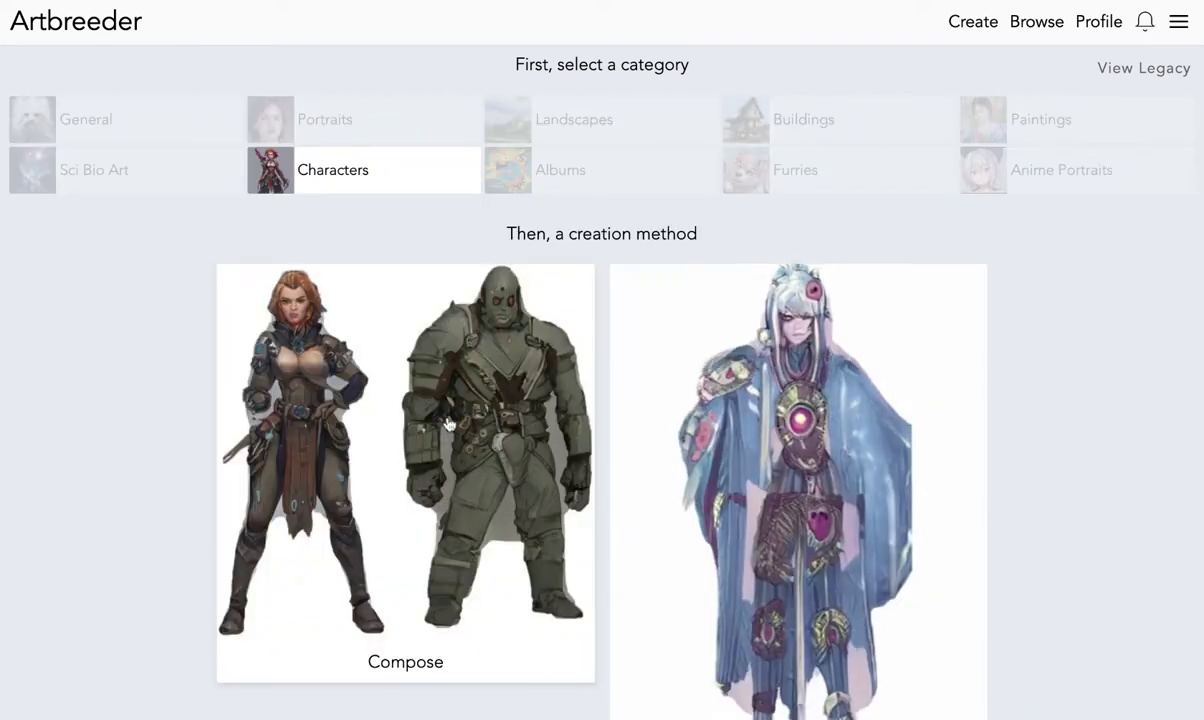
click(521, 390)
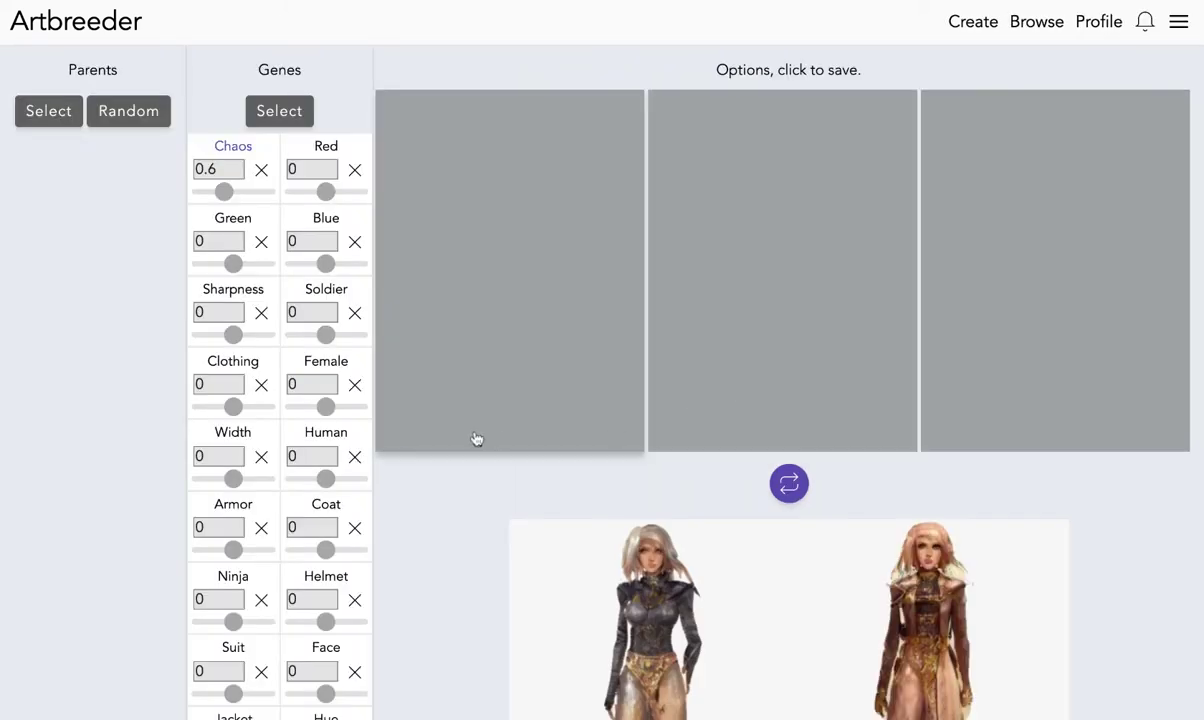
Look over the generated character options and the previously created character images below them.
scroll(456, 557, down, 4)
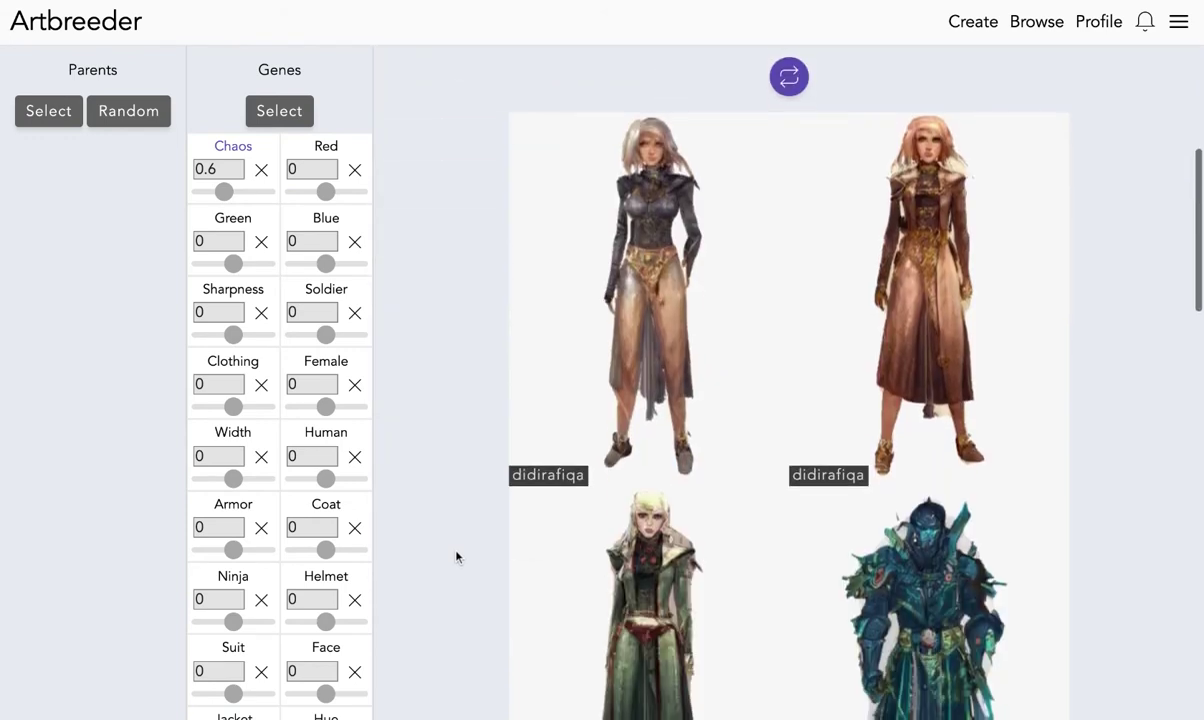
scroll(456, 557, down, 2)
scroll(456, 557, up, 2)
scroll(789, 380, up, 2)
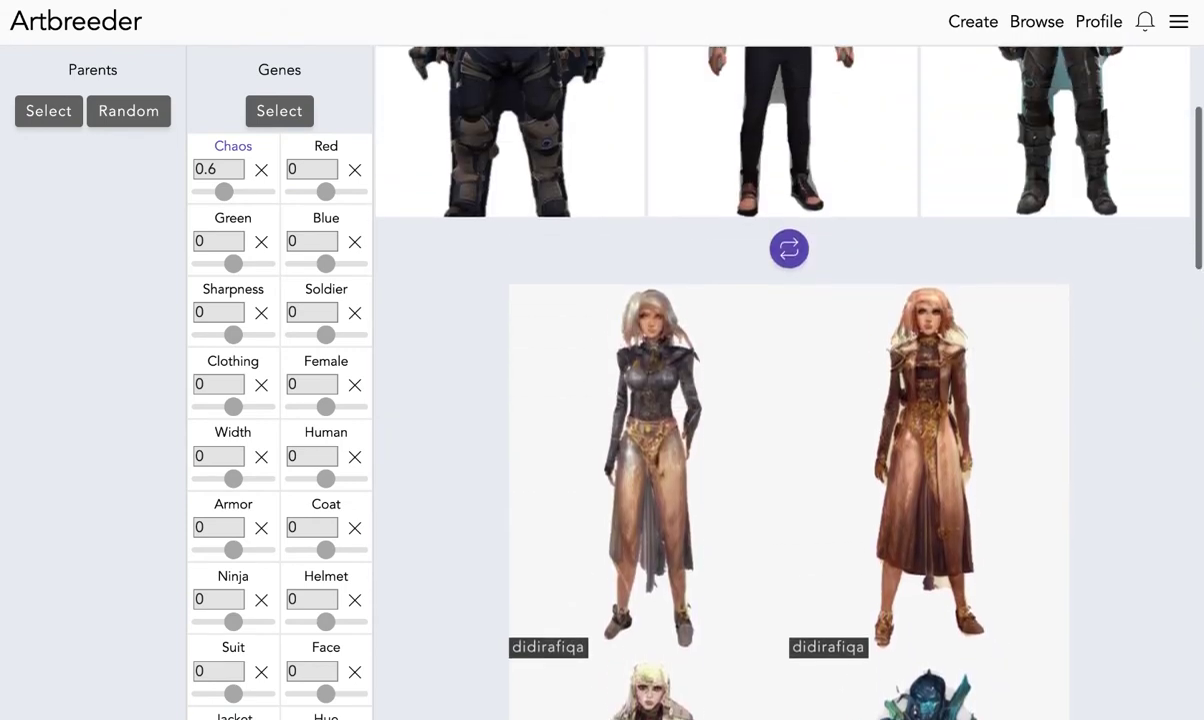
scroll(789, 380, up, 3)
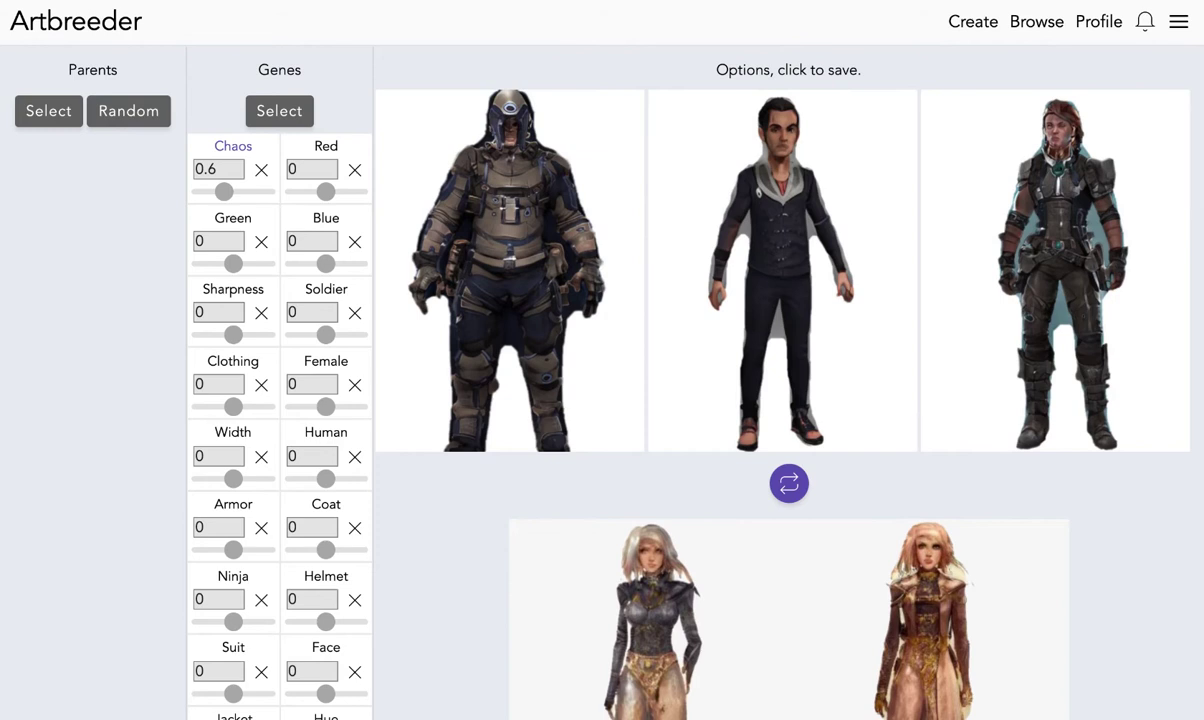
scroll(789, 380, down, 3)
scroll(789, 380, down, 2)
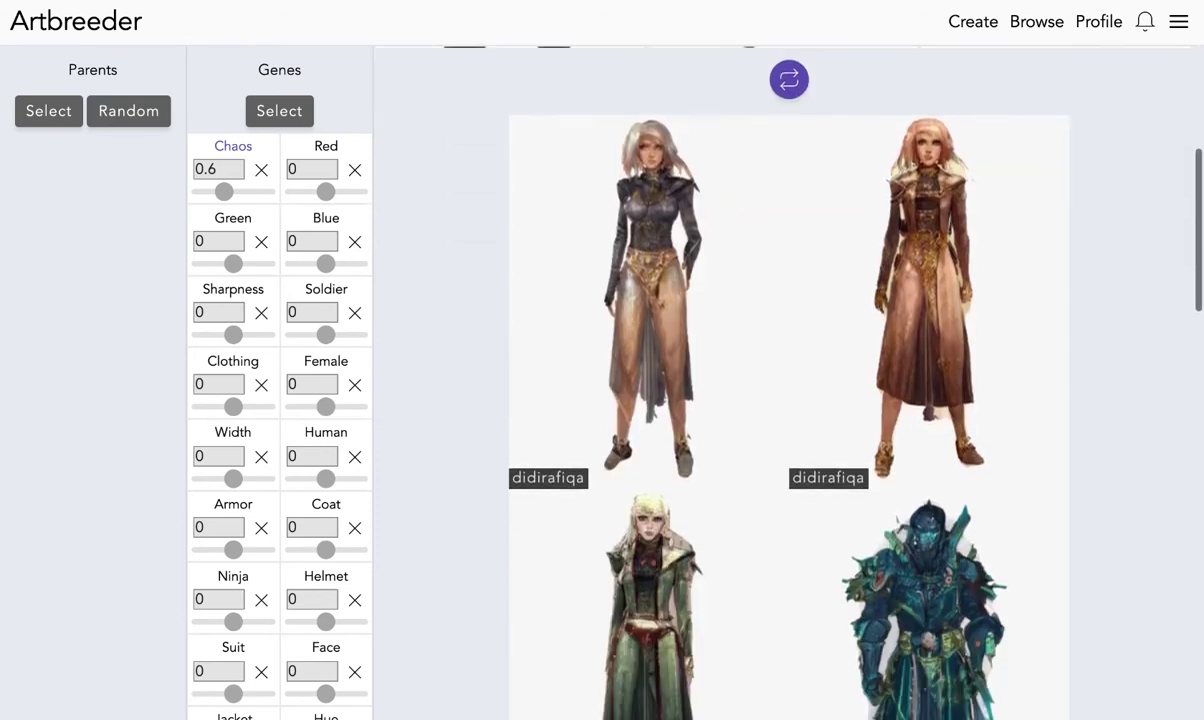
mouse_move(637, 460)
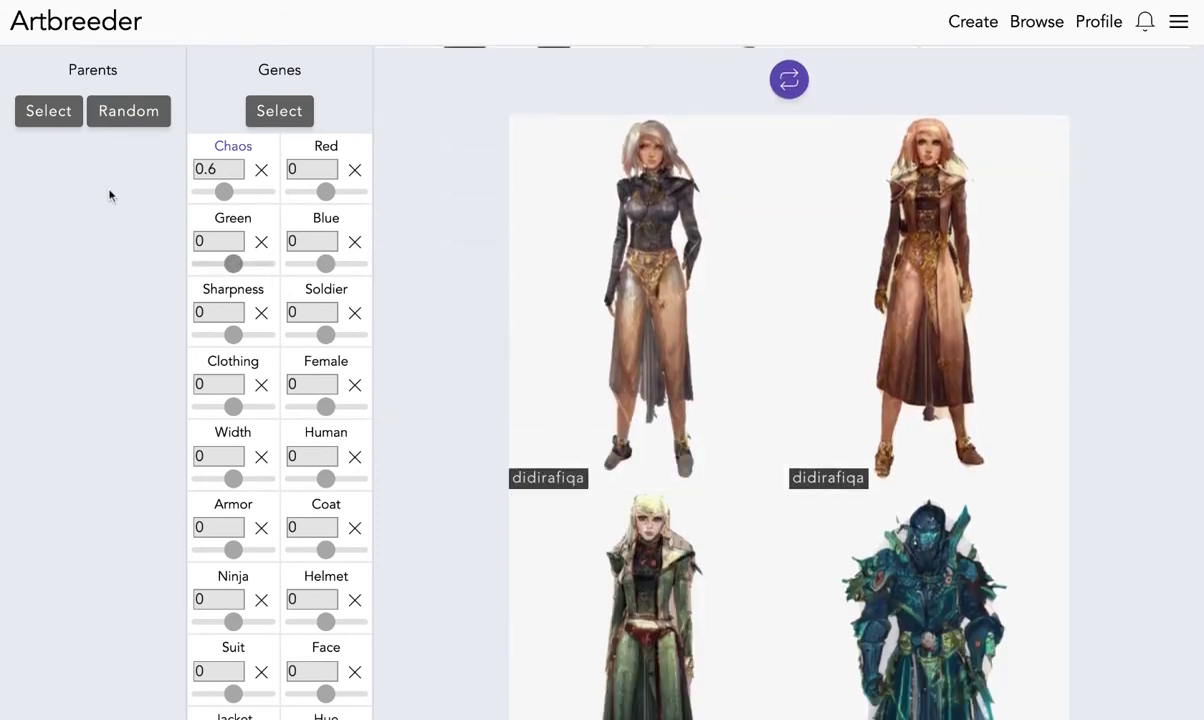
Add the starred purple-robed woman and the pale figure with the wide hat as parents.
click(58, 115)
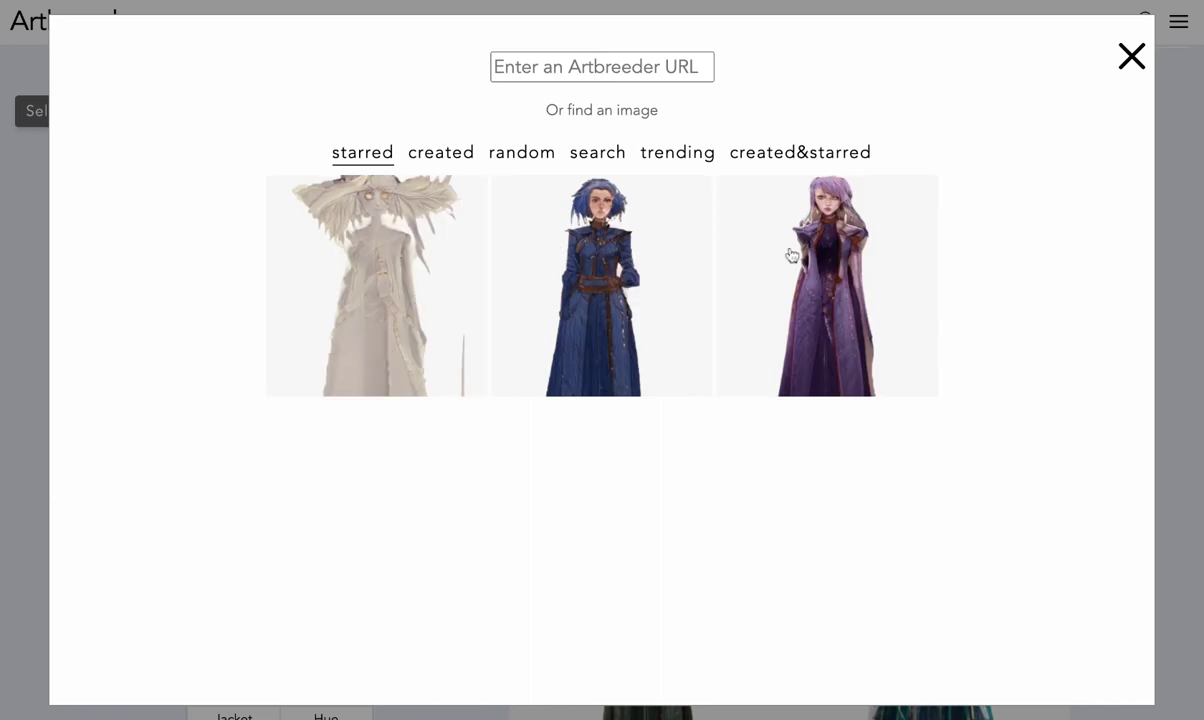
click(758, 251)
click(30, 106)
click(323, 190)
Browse the trending characters in the parent image selection and close it without adding another parent.
click(68, 114)
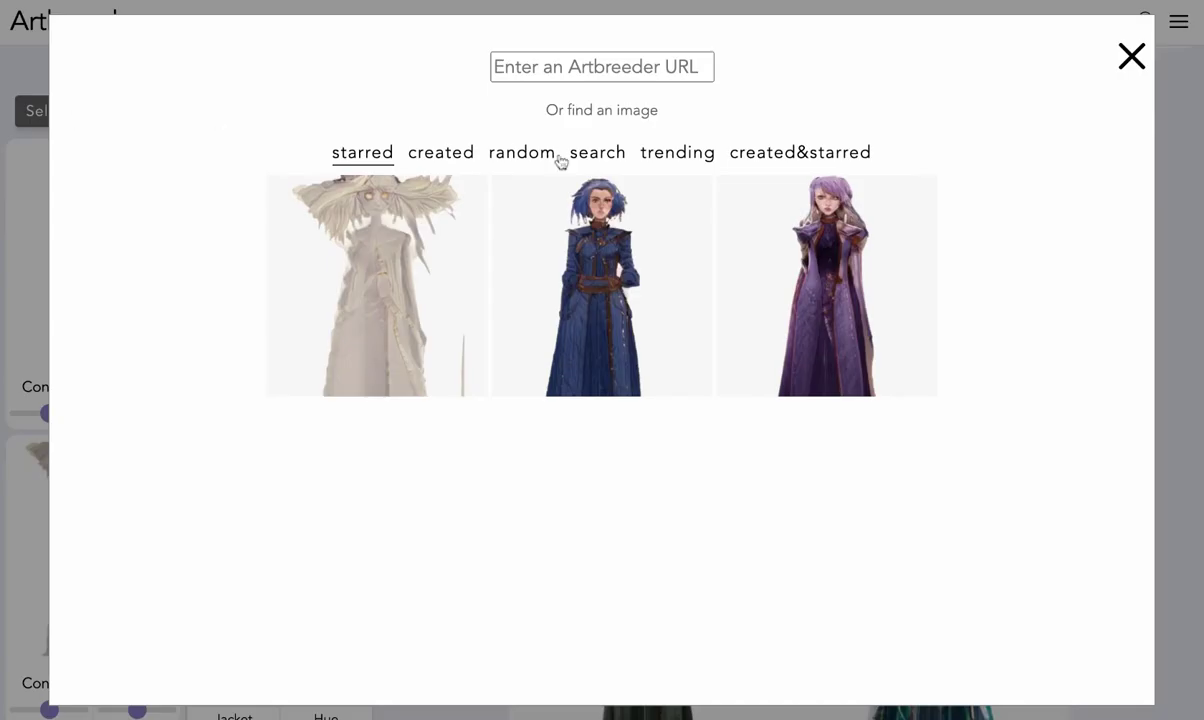
click(683, 156)
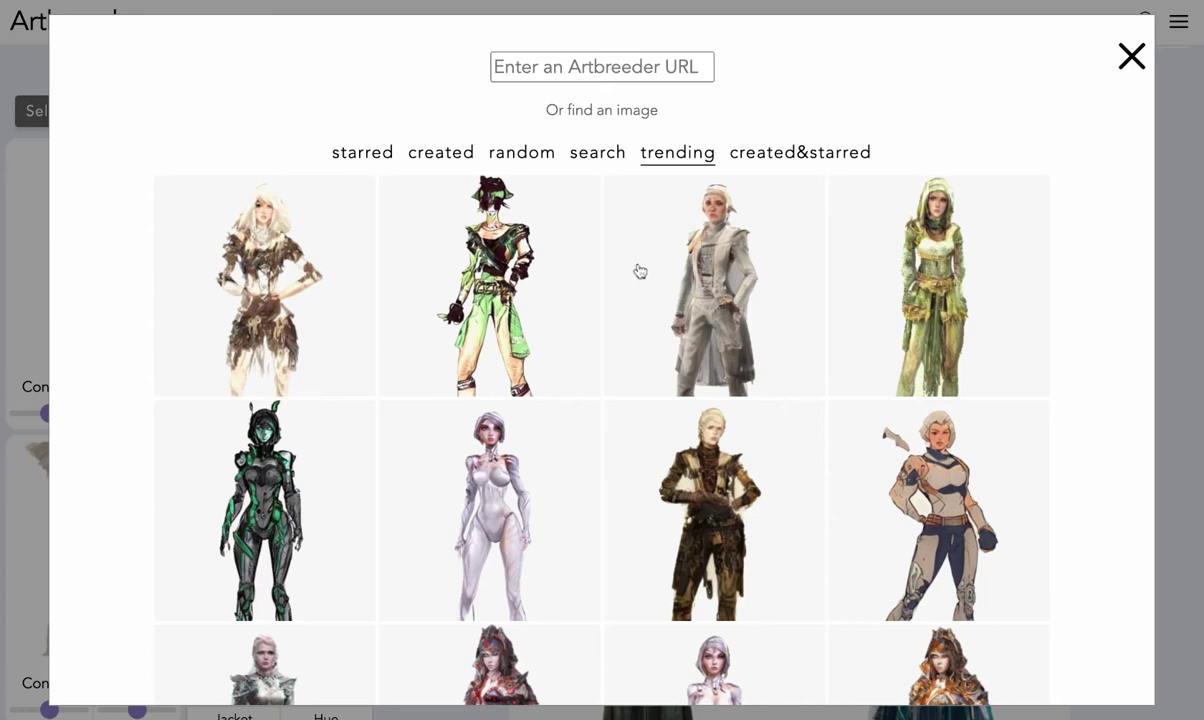
scroll(640, 300, down, 3)
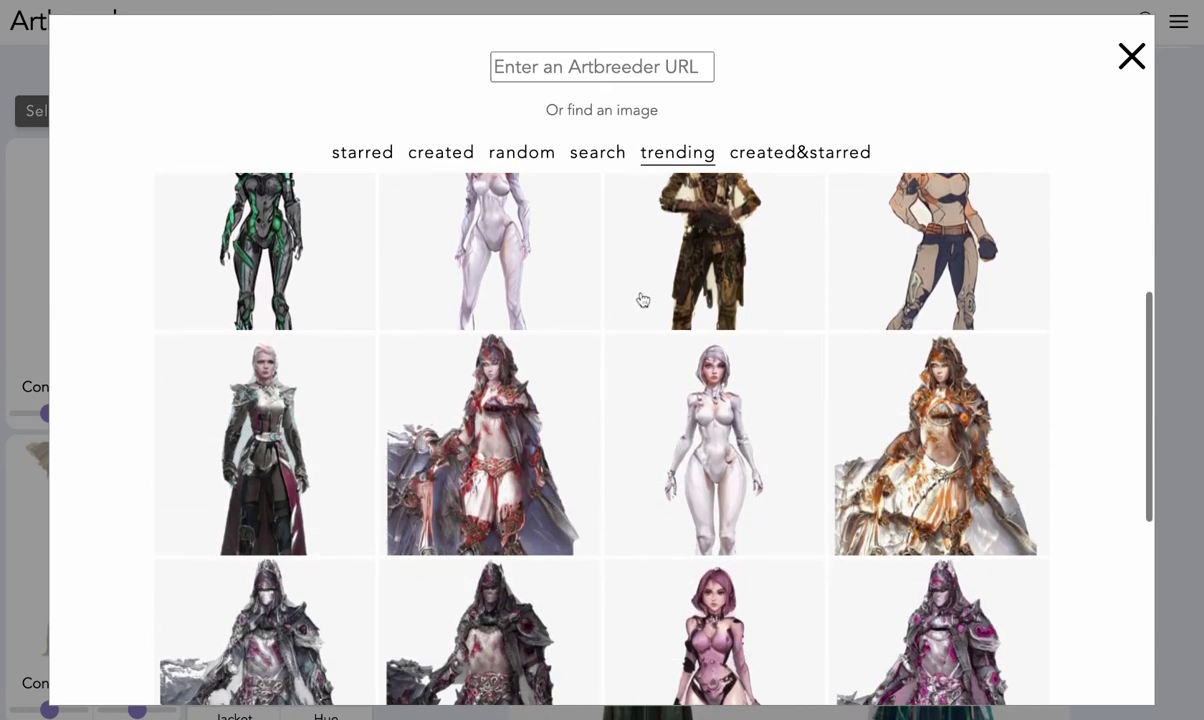
scroll(640, 301, down, 1)
mouse_move(582, 428)
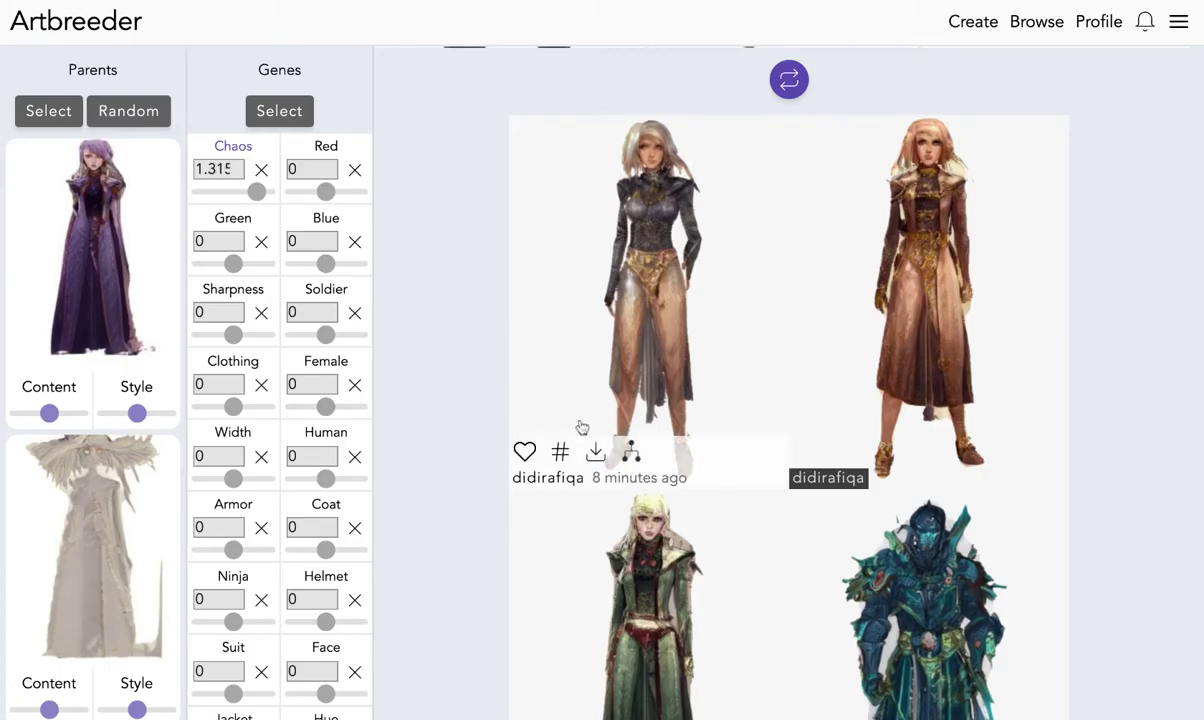
Generate new character options from the two parents and save the first two resulting images.
scroll(645, 317, up, 4)
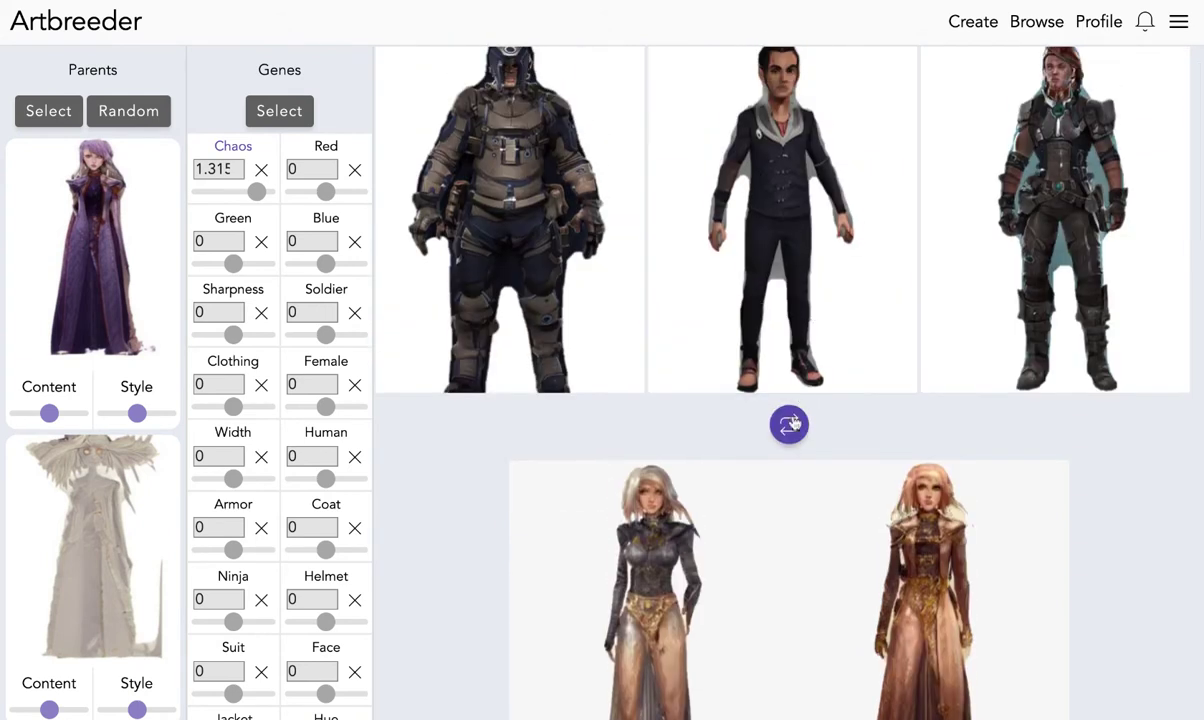
click(790, 424)
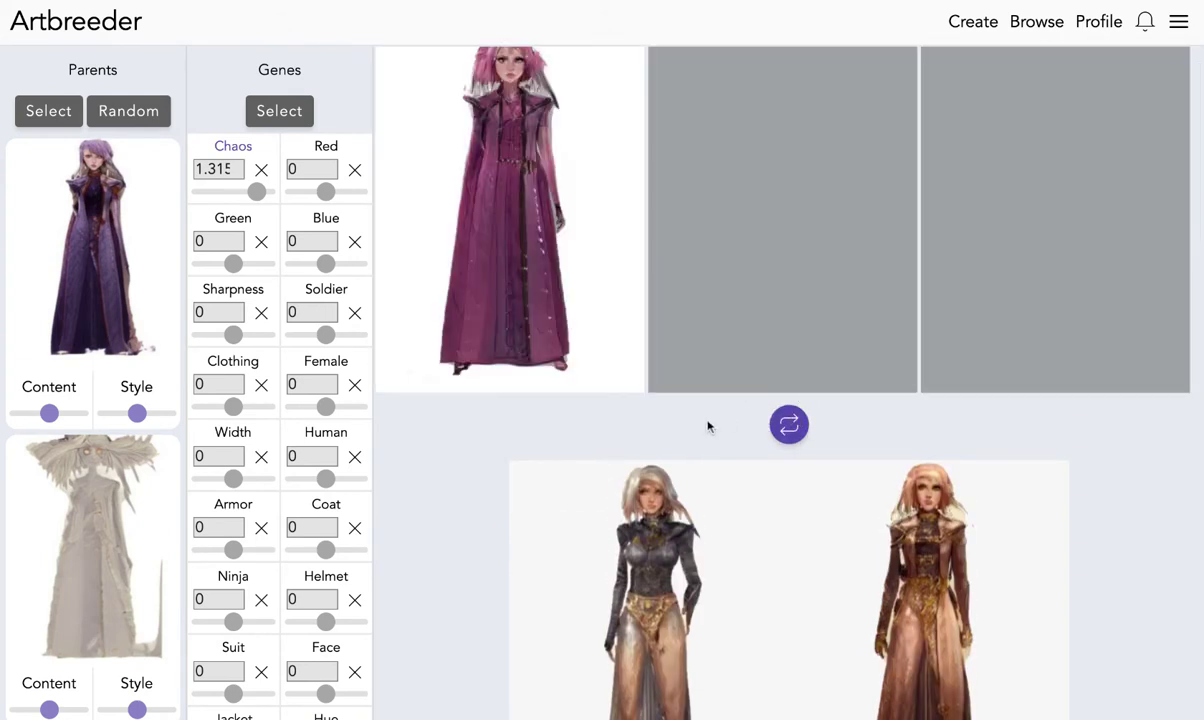
click(548, 300)
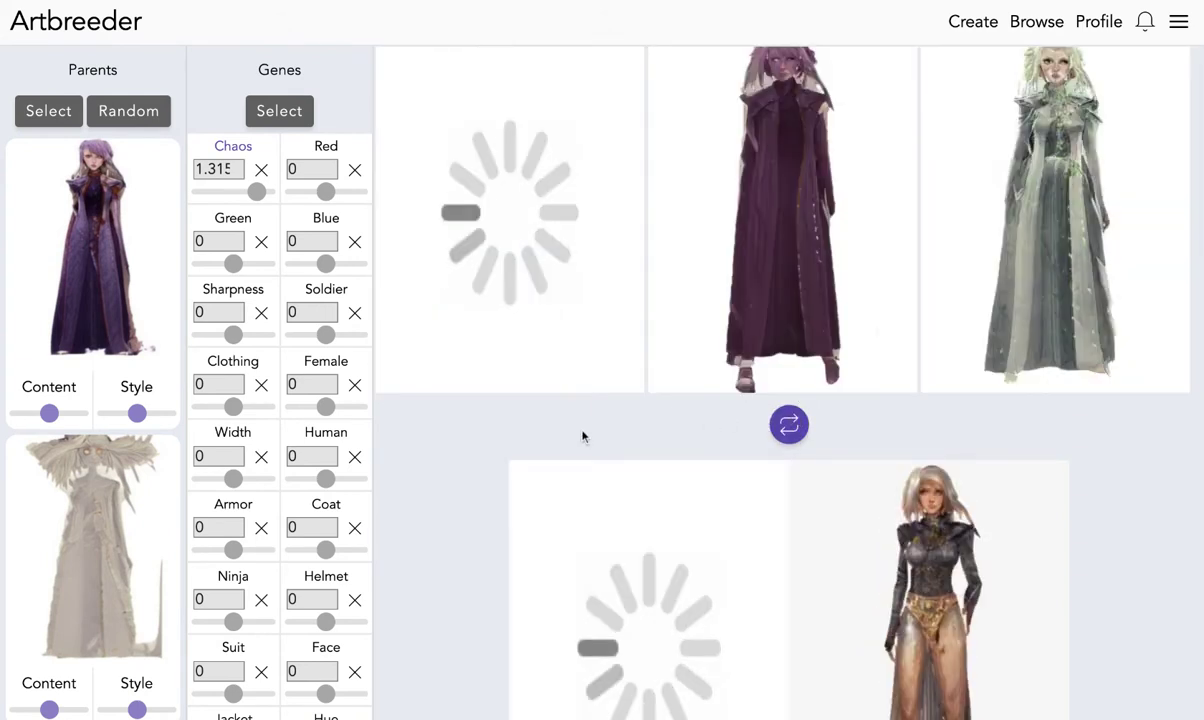
click(757, 351)
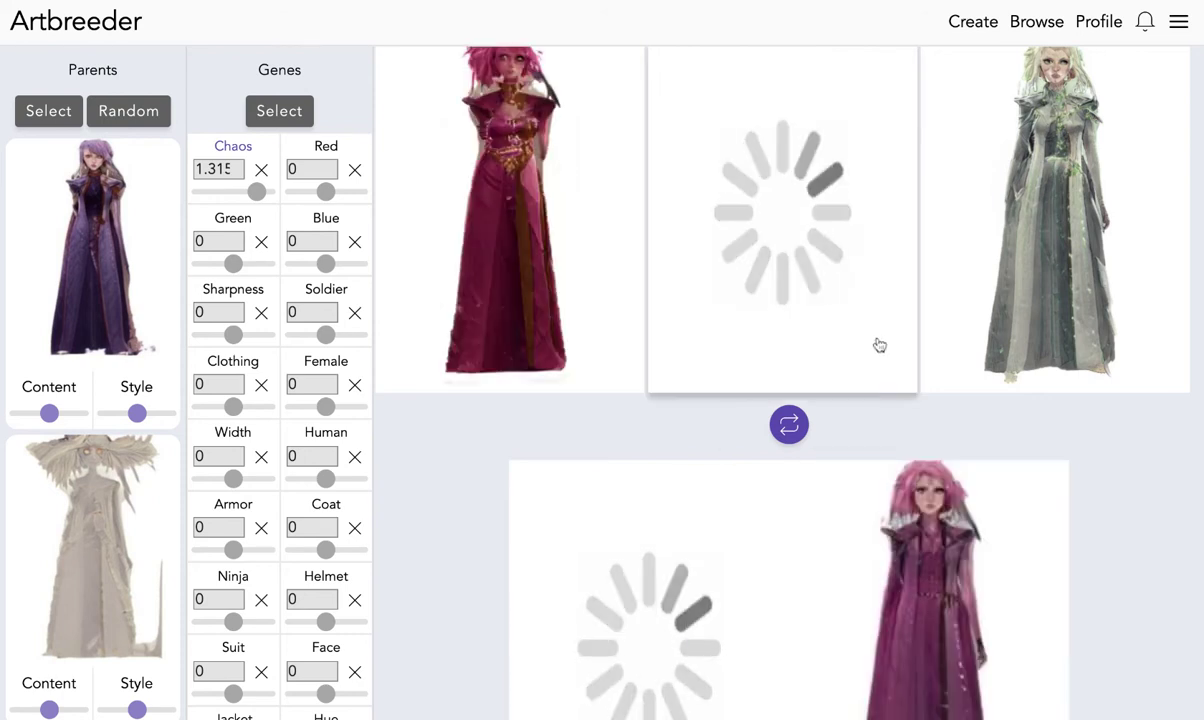
Save four more generated characters: the grey-green, pale lavender and crimson robed women, plus the one in the green-patterned dress.
click(1045, 339)
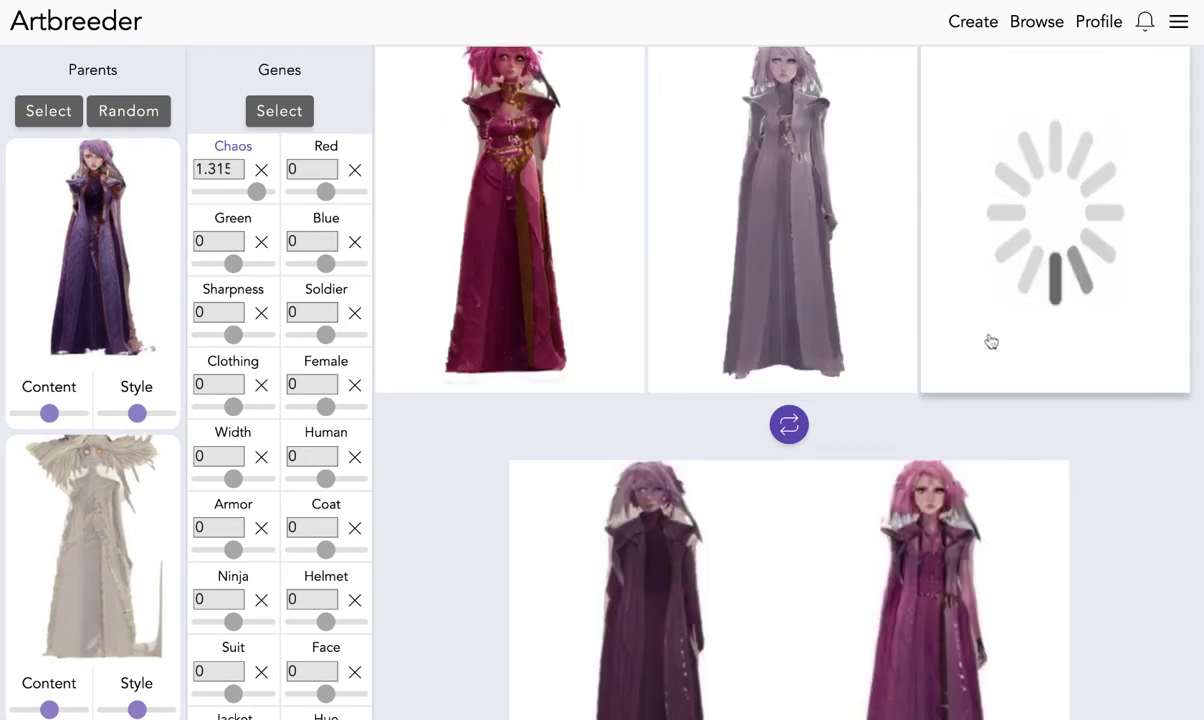
click(817, 298)
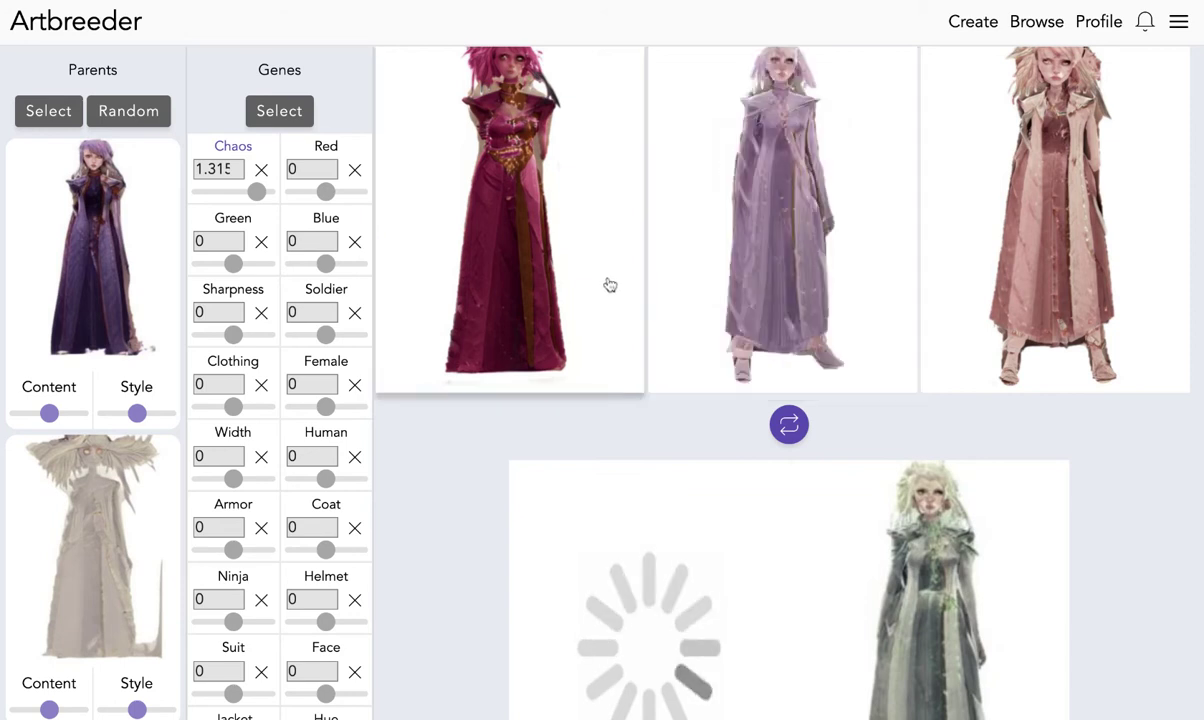
click(548, 287)
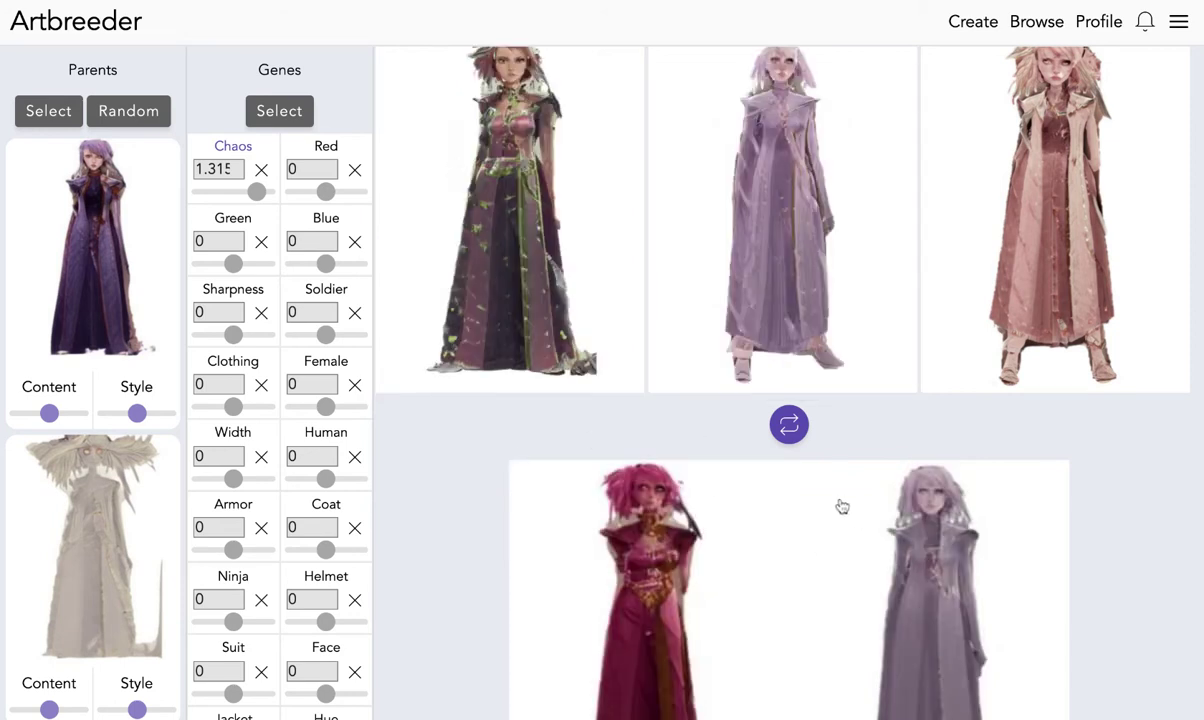
click(552, 312)
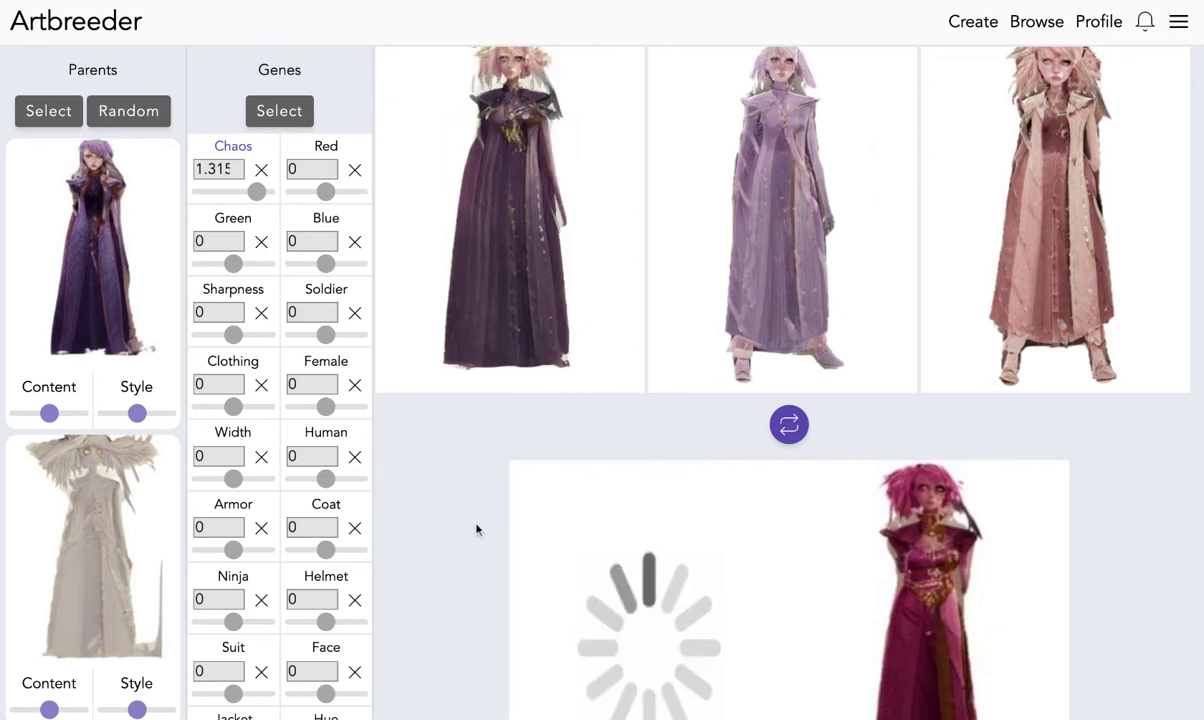
Compare the newly saved robed women below the generated options, from the green-patterned dress to the purple and magenta robes.
scroll(455, 540, down, 6)
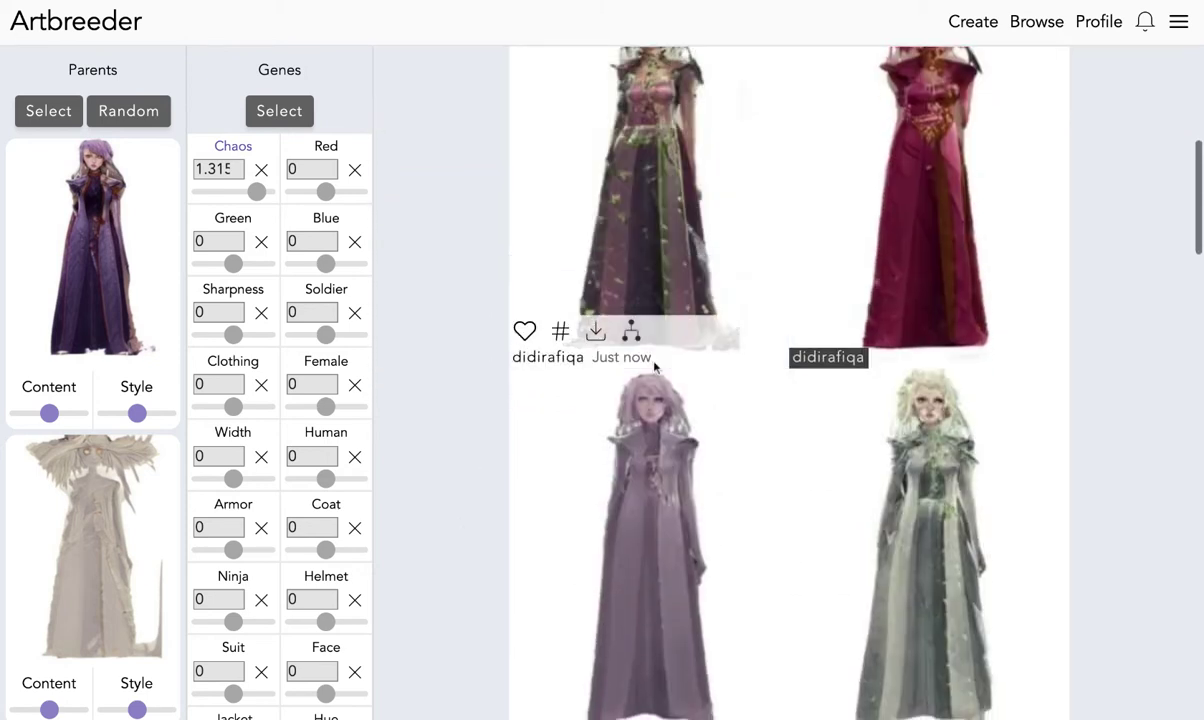
scroll(880, 350, down, 2)
scroll(880, 368, down, 2)
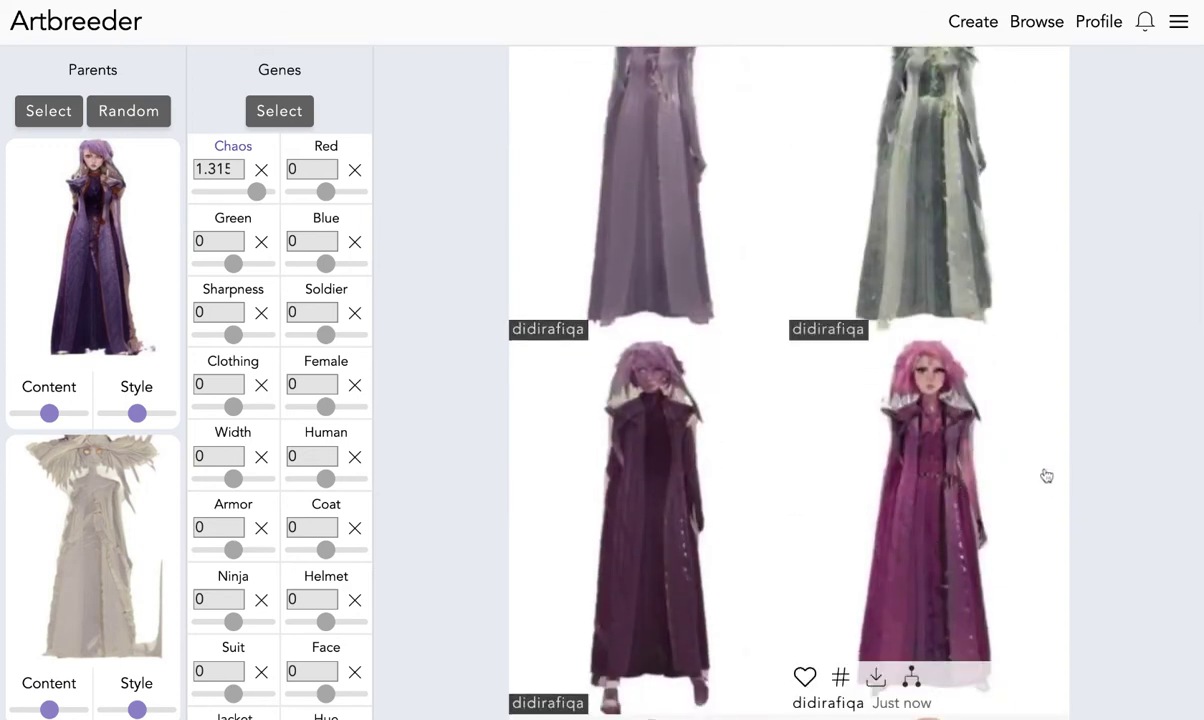
scroll(1086, 443, up, 4)
scroll(1088, 443, up, 2)
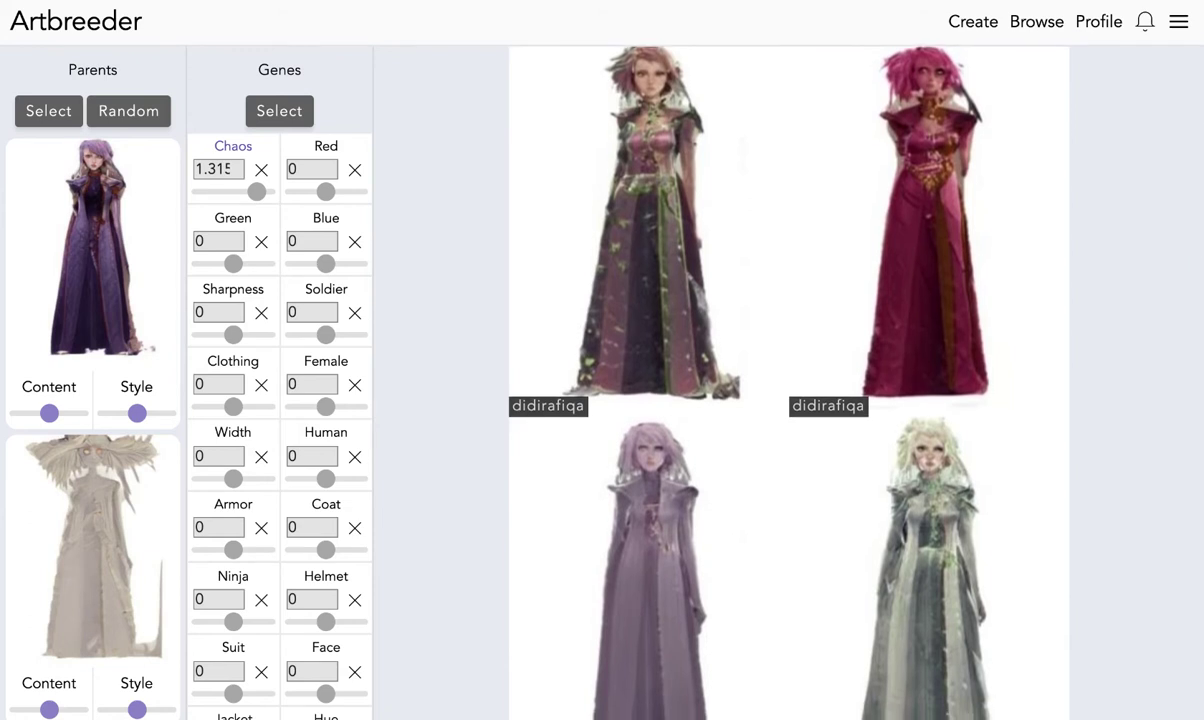
scroll(789, 400, down, 2)
scroll(789, 400, up, 2)
mouse_move(926, 207)
scroll(1037, 384, down, 4)
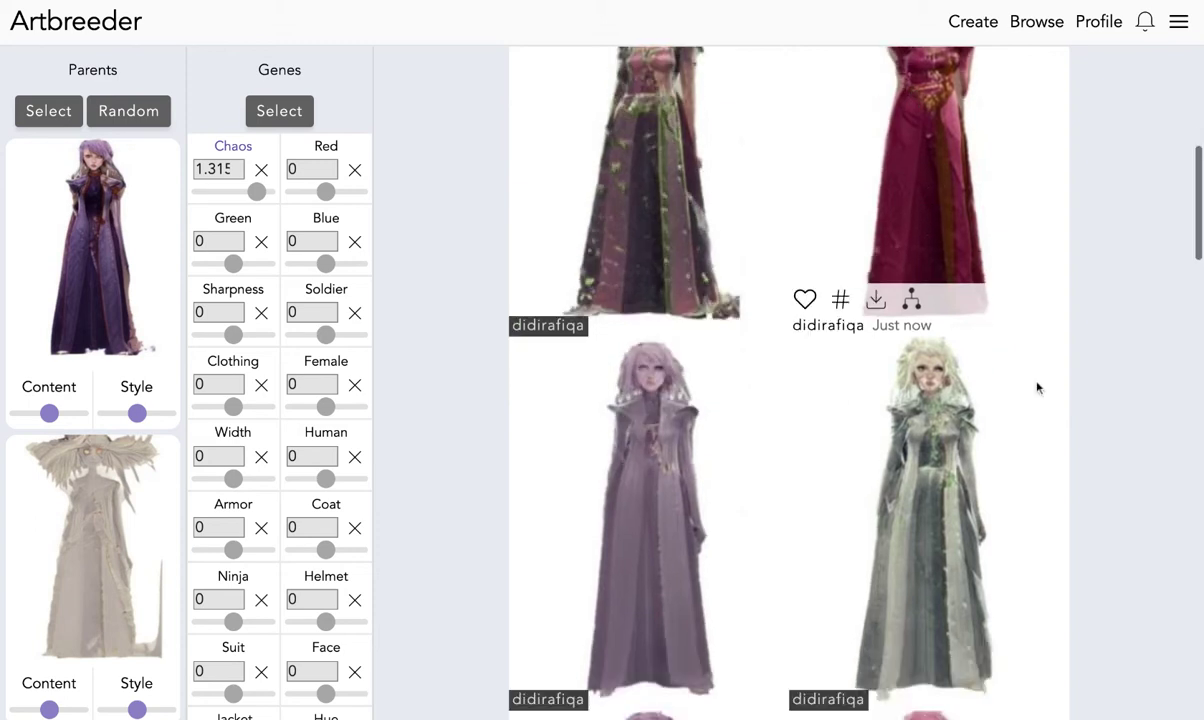
scroll(1038, 433, down, 5)
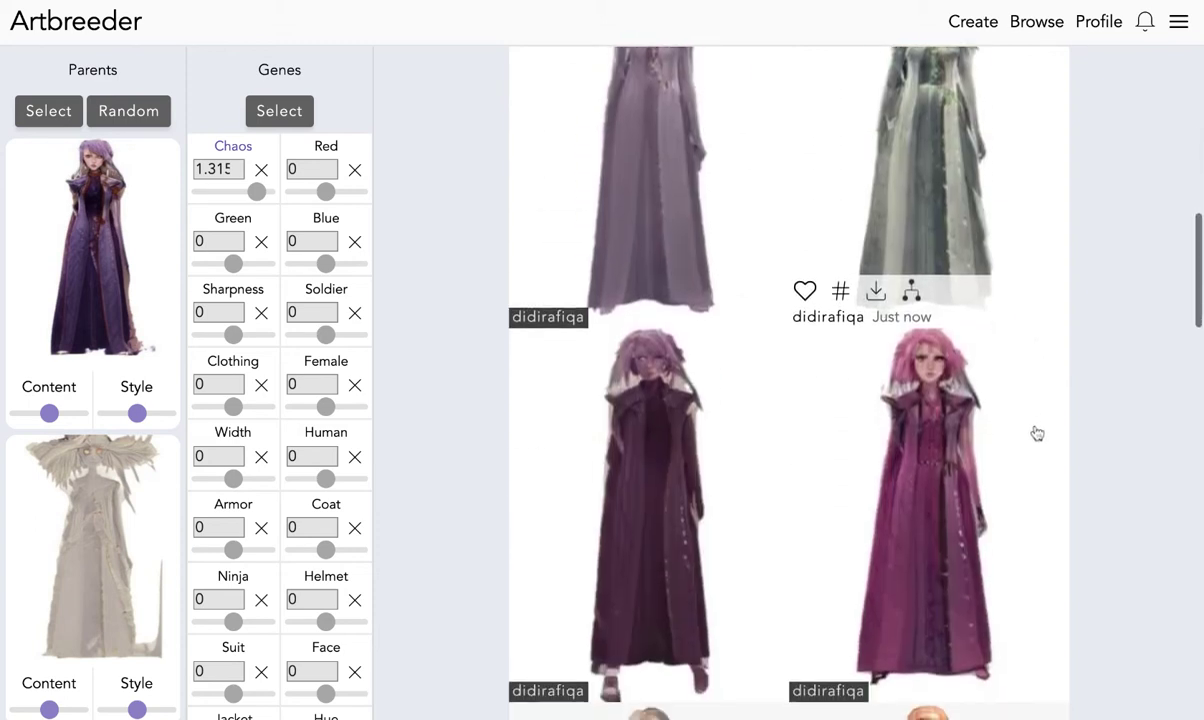
scroll(1037, 433, down, 2)
scroll(1010, 430, up, 1)
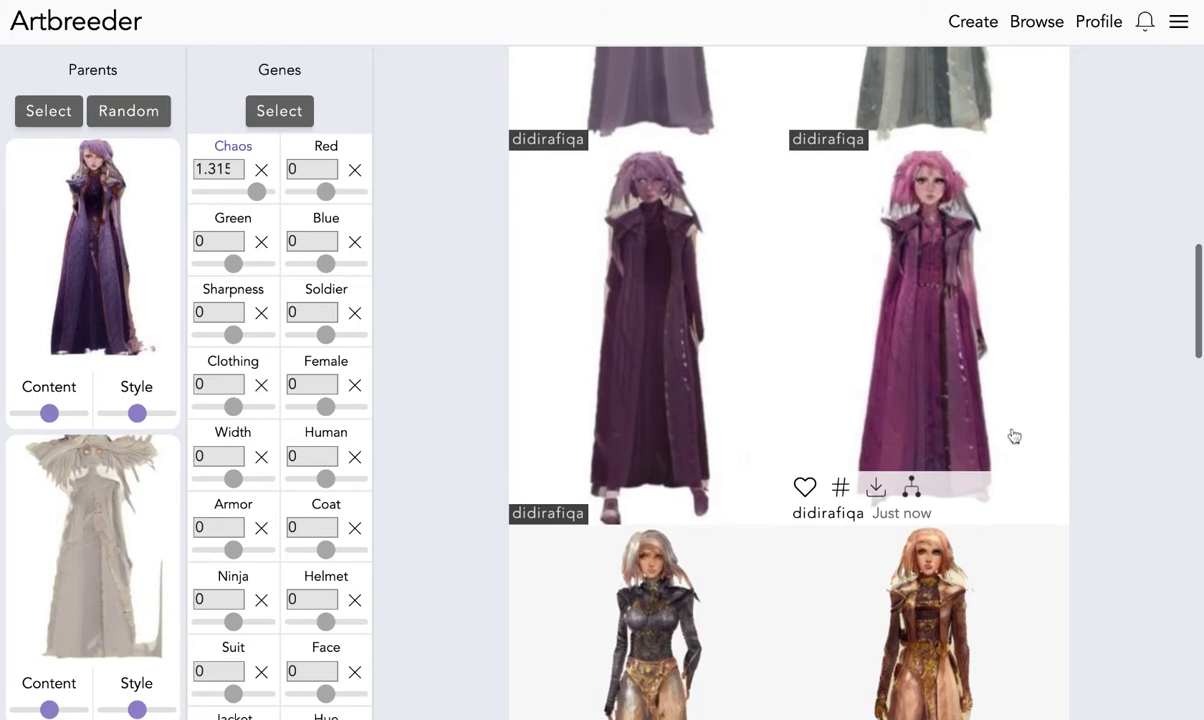
mouse_move(712, 314)
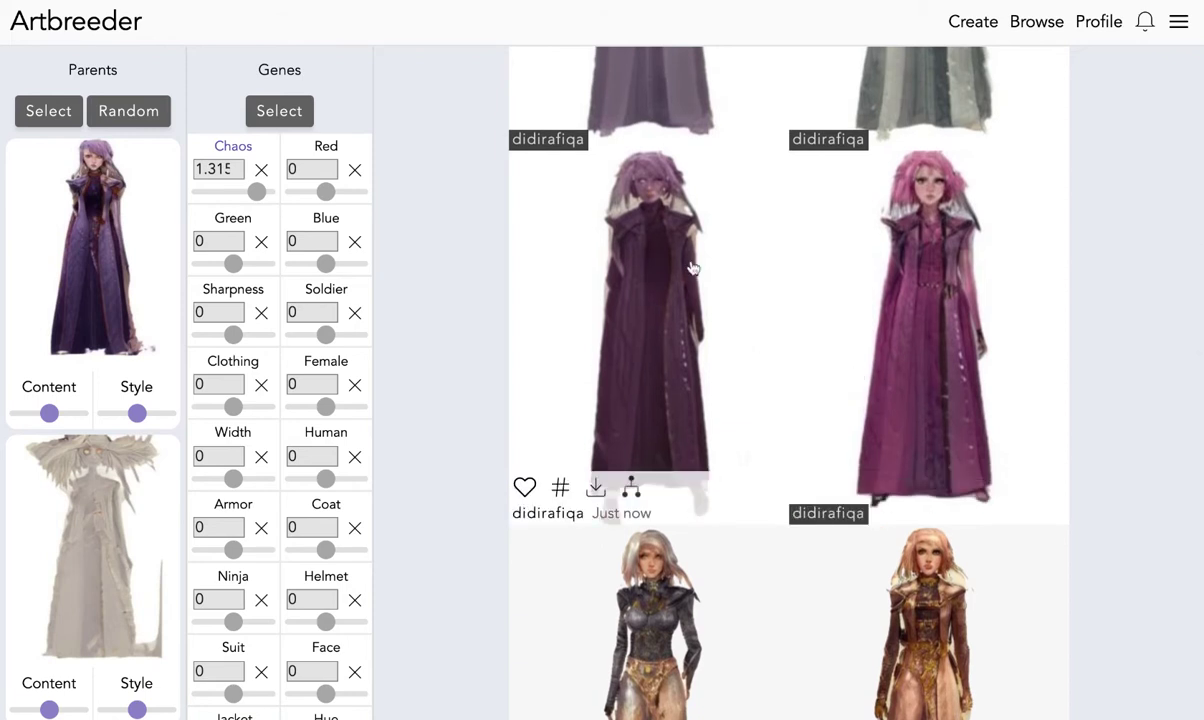
scroll(692, 268, up, 3)
scroll(686, 280, up, 3)
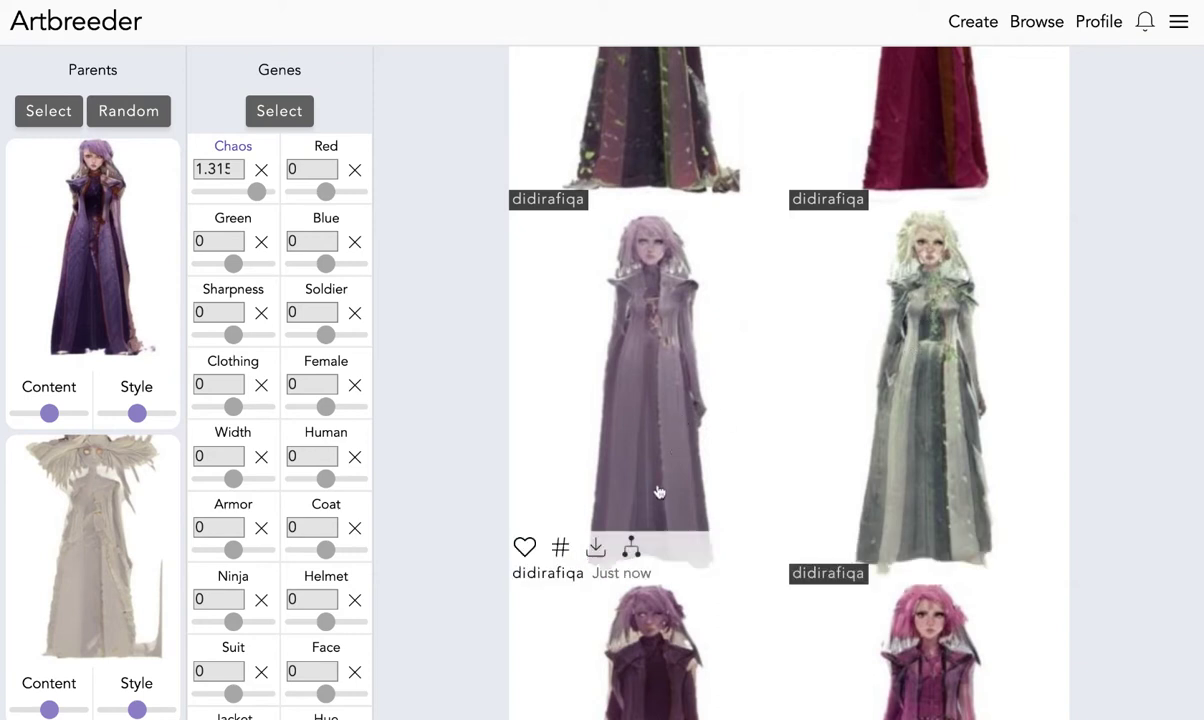
scroll(659, 492, up, 3)
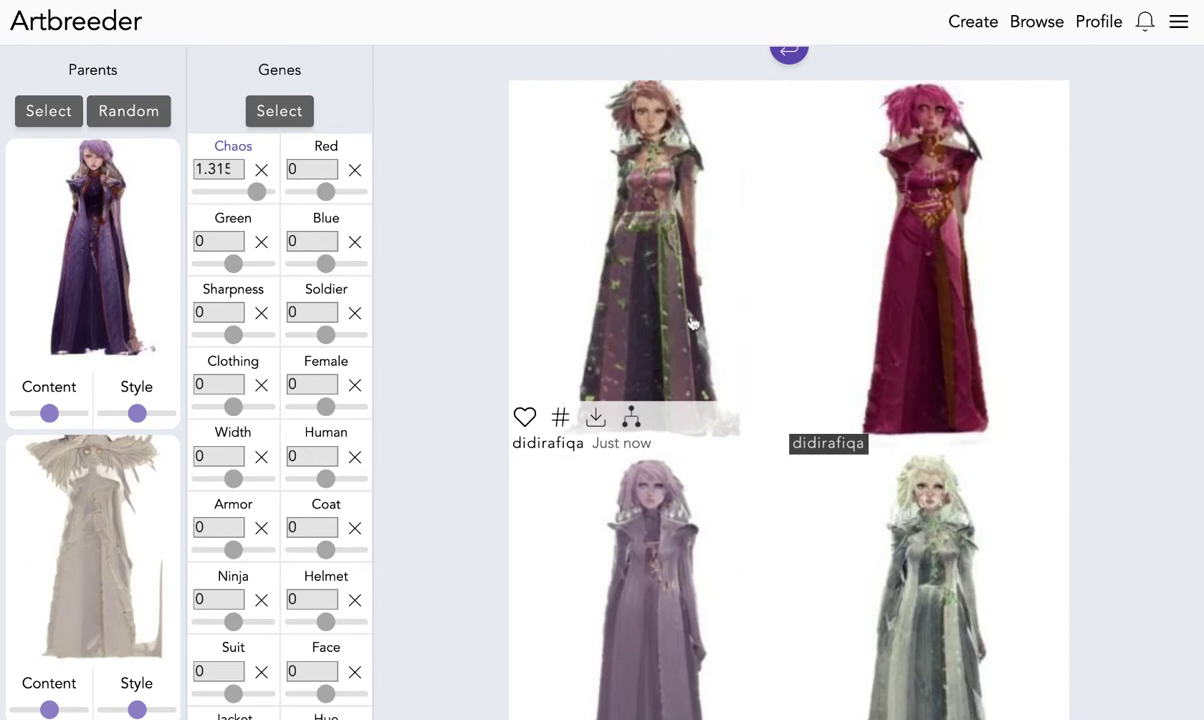
Look through the older creations below the new ones, from the robed women to the dark and blue armored warriors.
scroll(698, 305, down, 5)
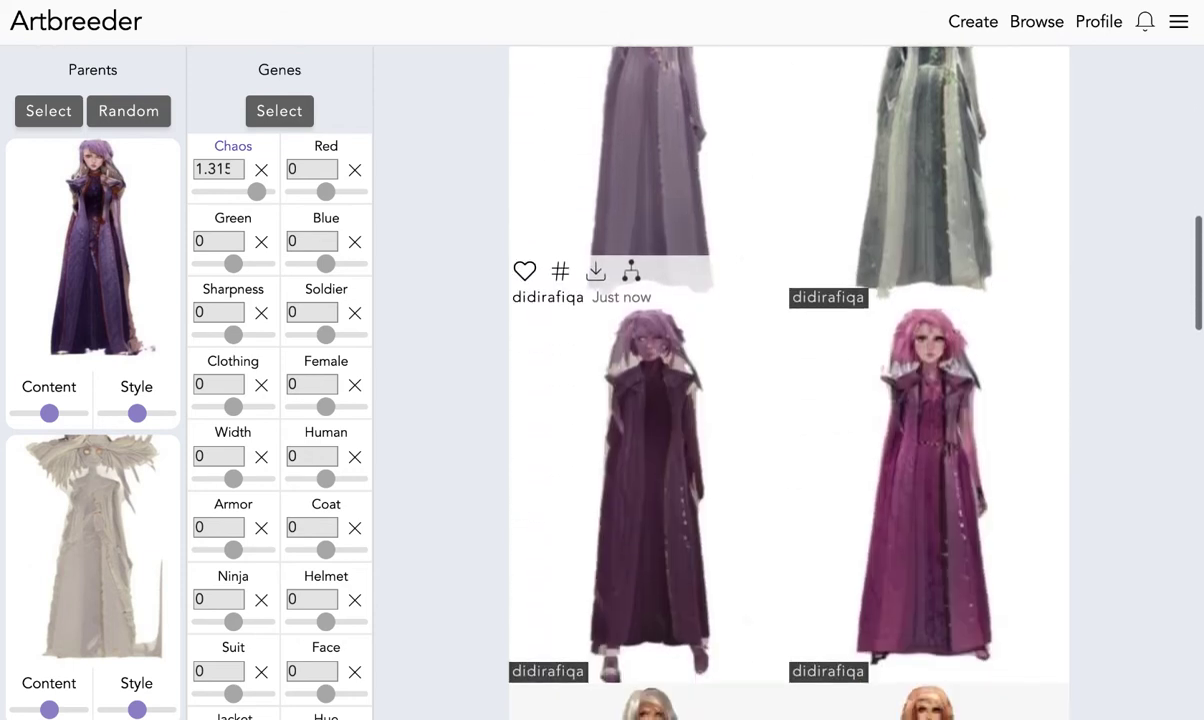
scroll(693, 326, down, 2)
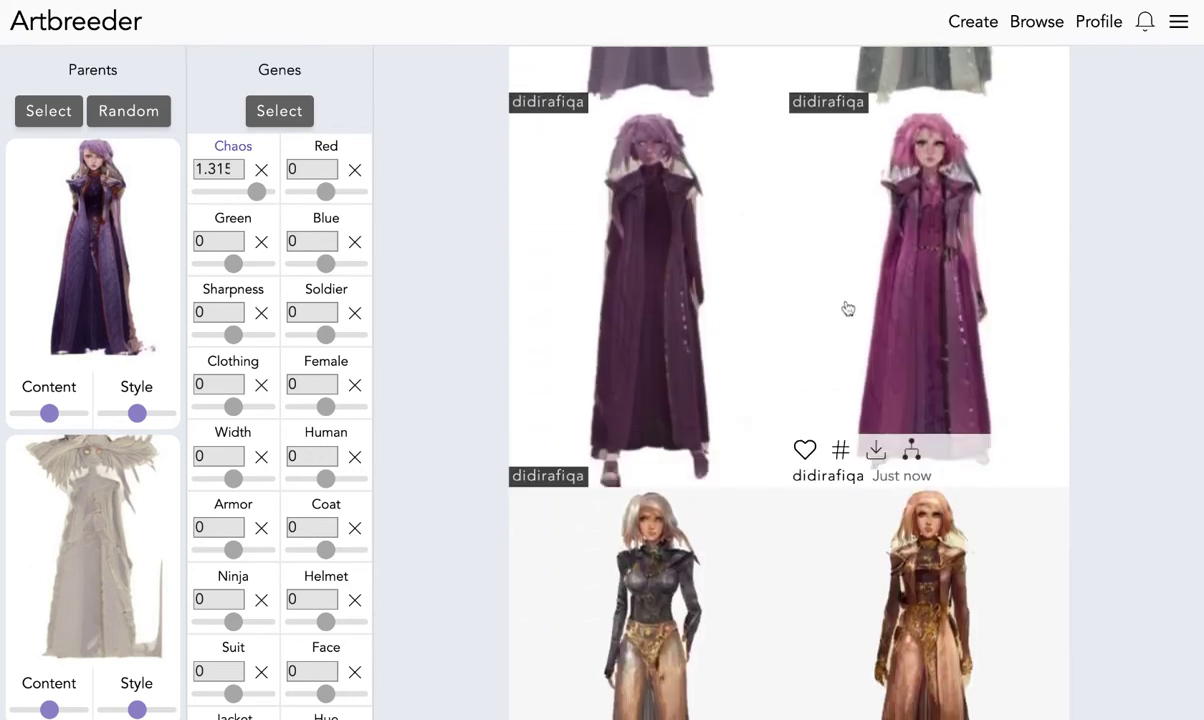
scroll(848, 309, down, 3)
scroll(848, 309, down, 3)
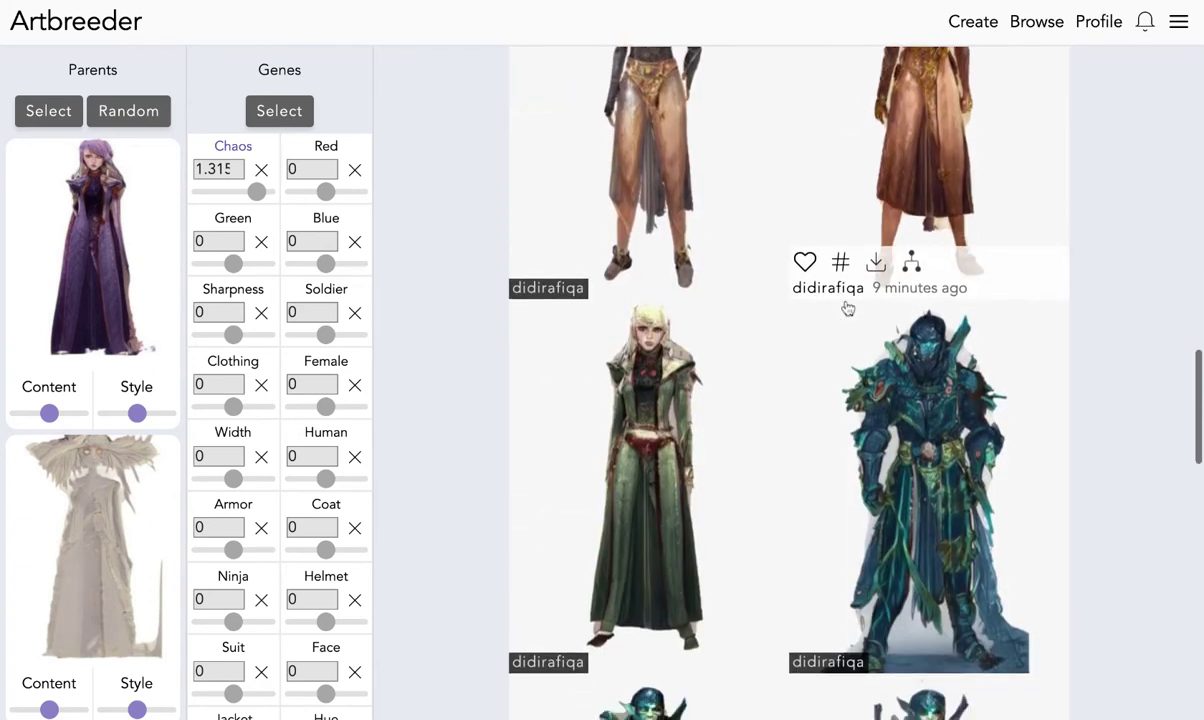
scroll(933, 403, down, 3)
scroll(943, 601, down, 10)
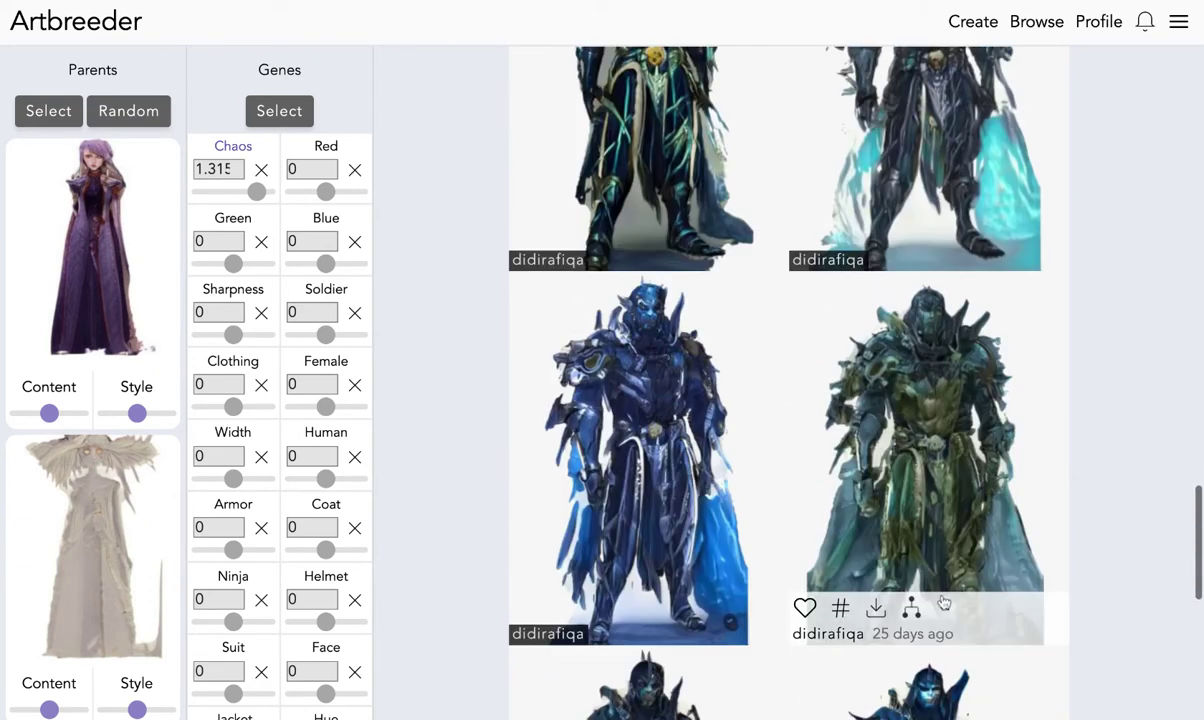
scroll(930, 300, down, 10)
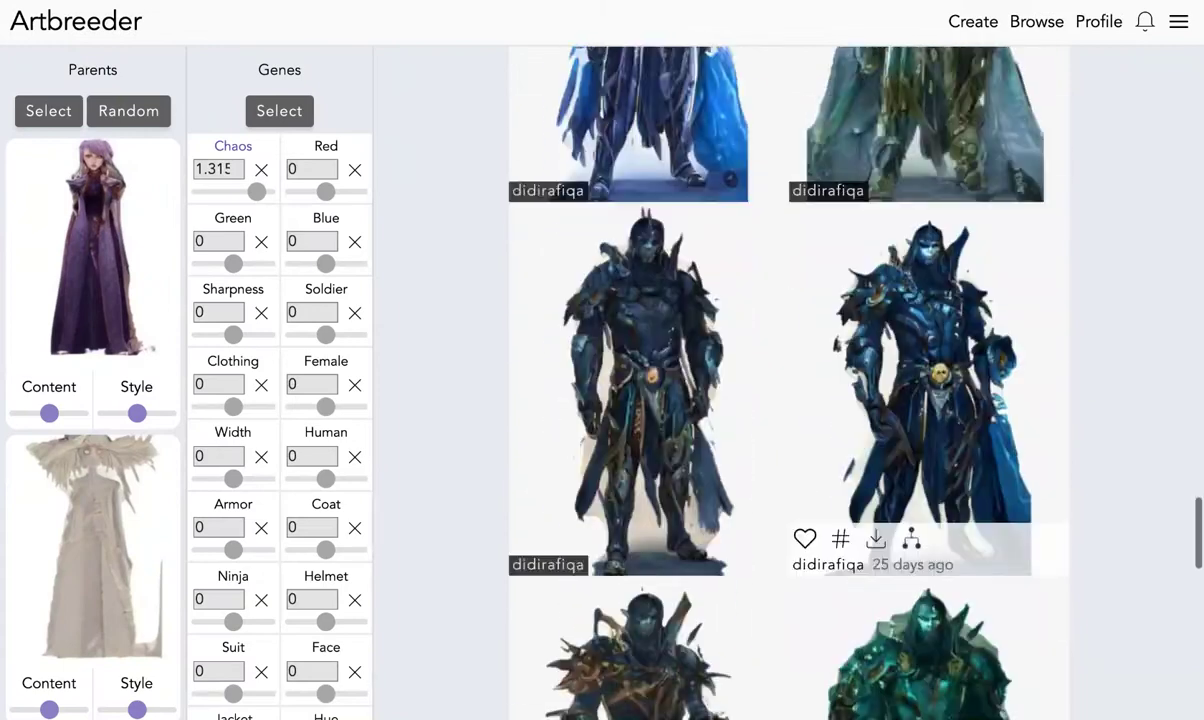
scroll(930, 300, down, 10)
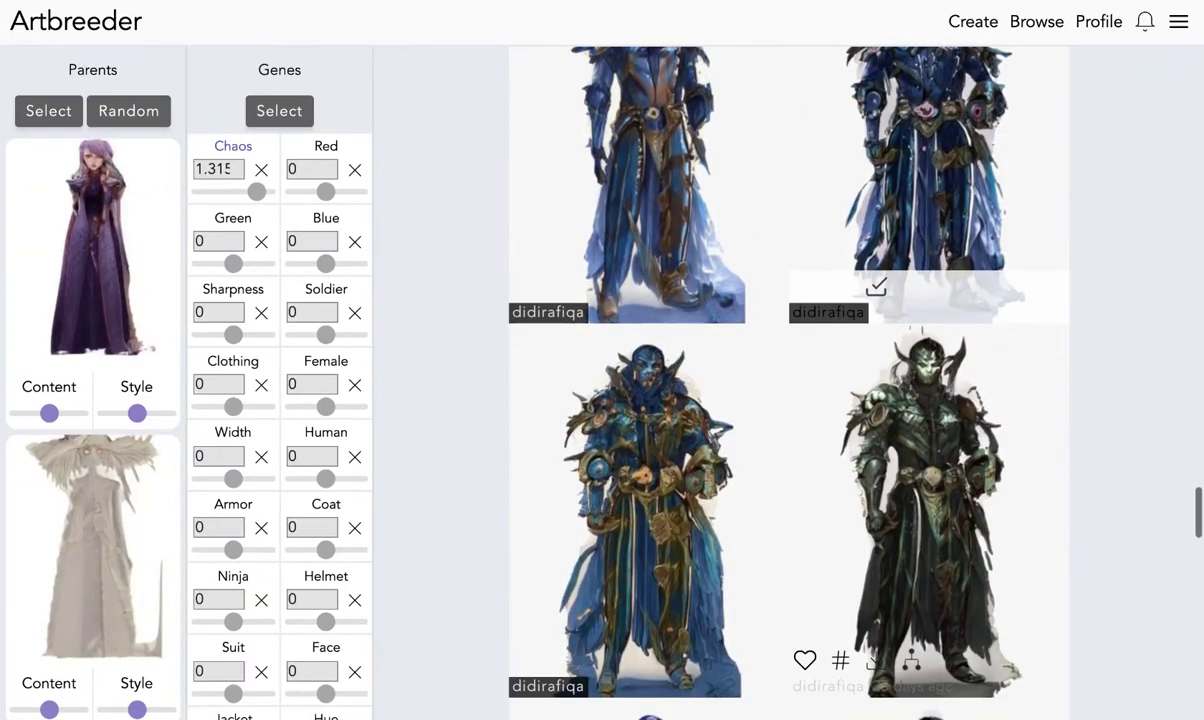
scroll(930, 400, down, 10)
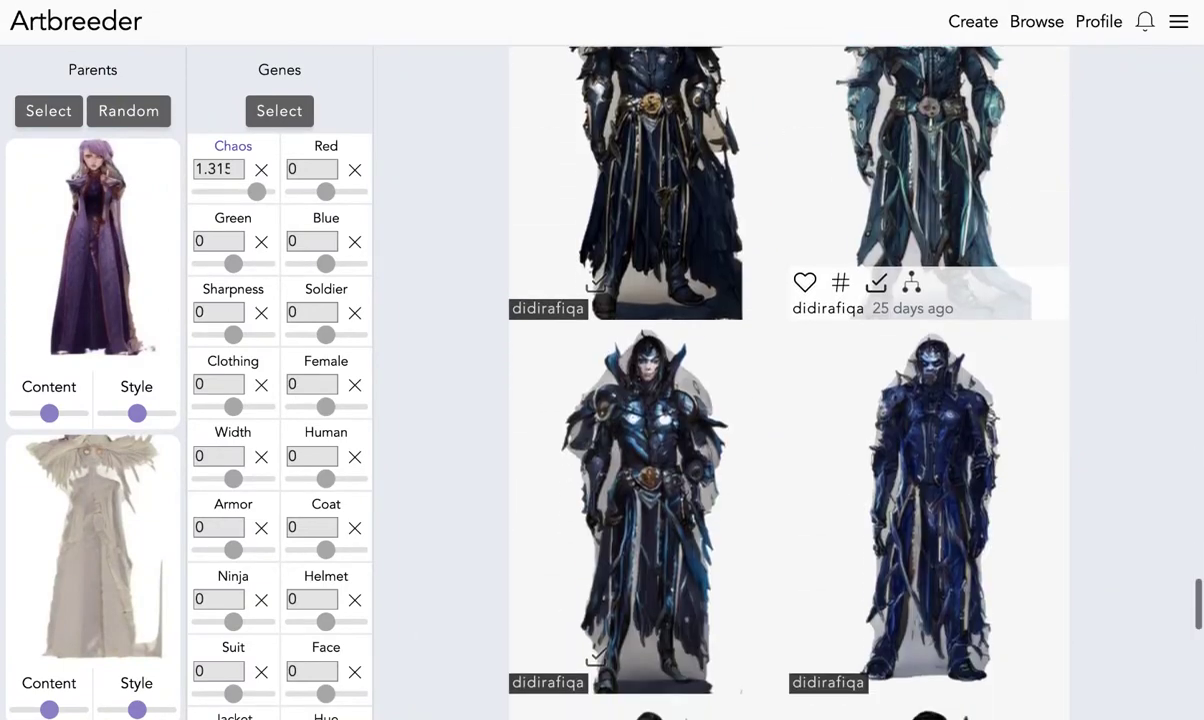
scroll(930, 400, down, 10)
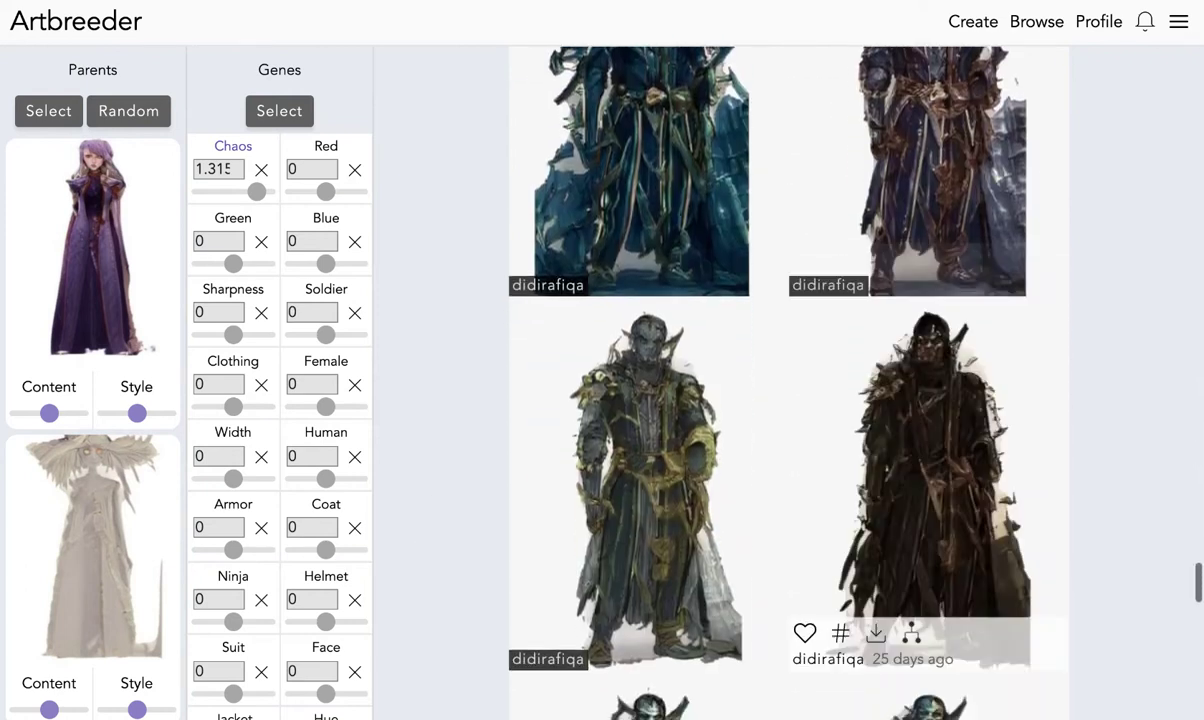
scroll(930, 380, down, 1)
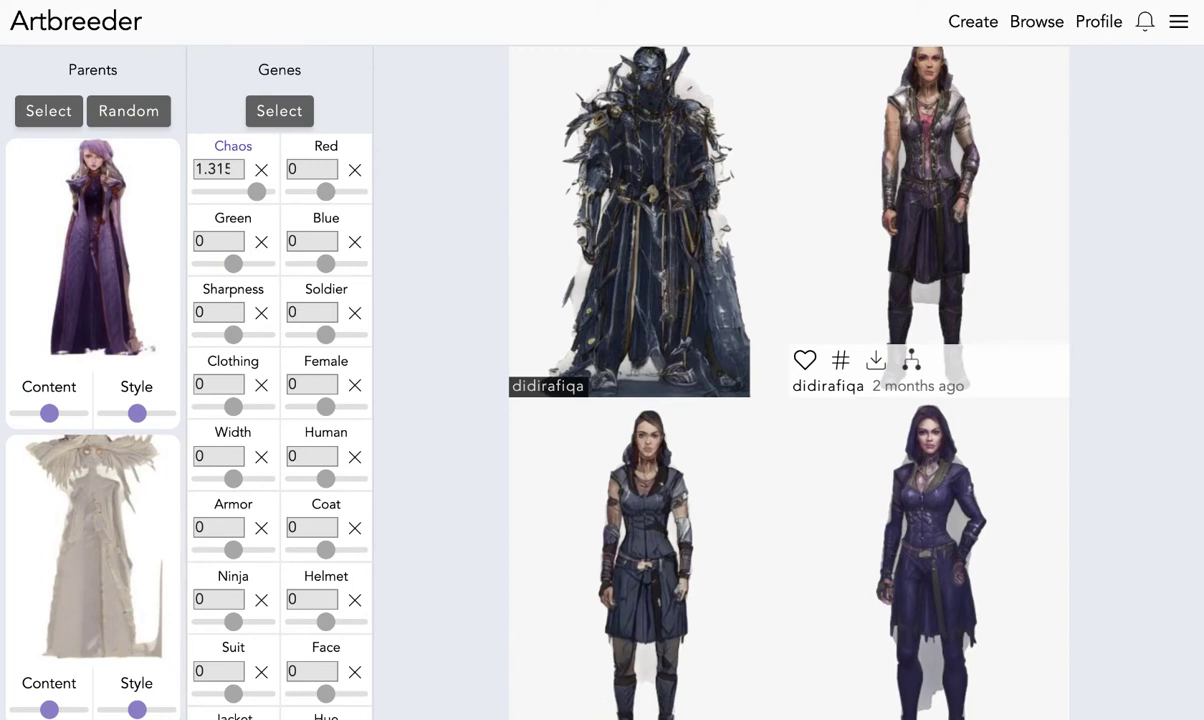
Examine the two-month-old character creations, from the leather-clad women and long-coated men to the armored female warriors.
scroll(930, 400, down, 10)
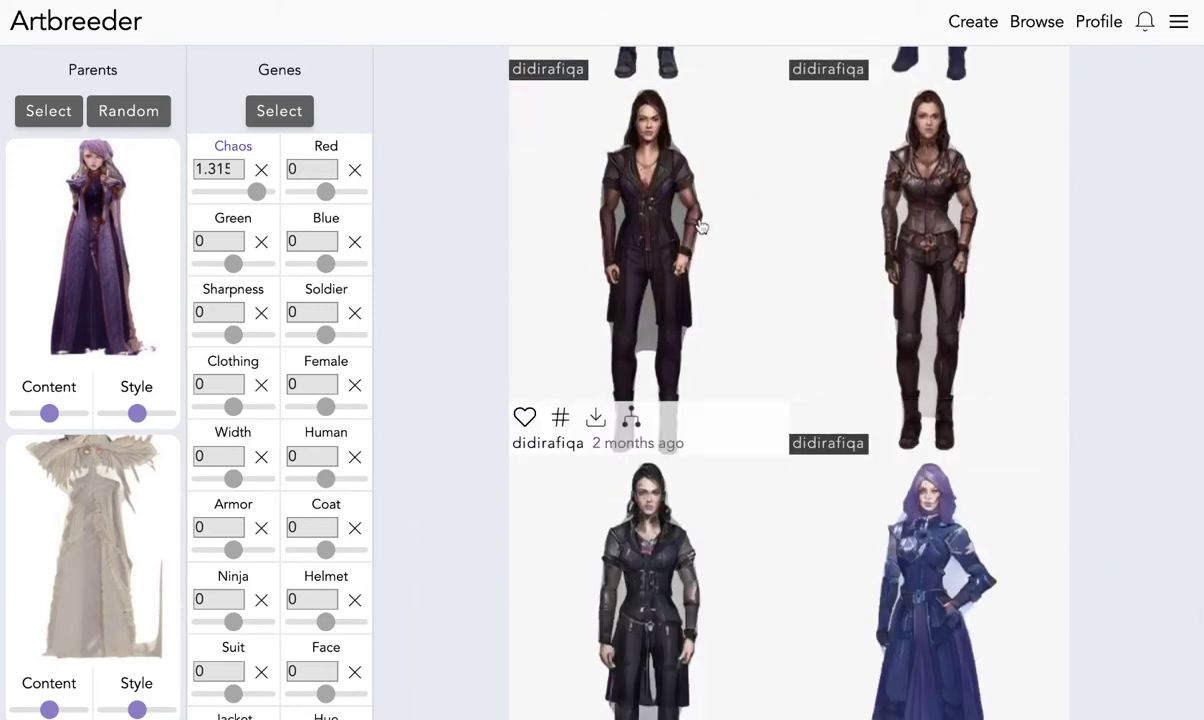
scroll(712, 353, down, 2)
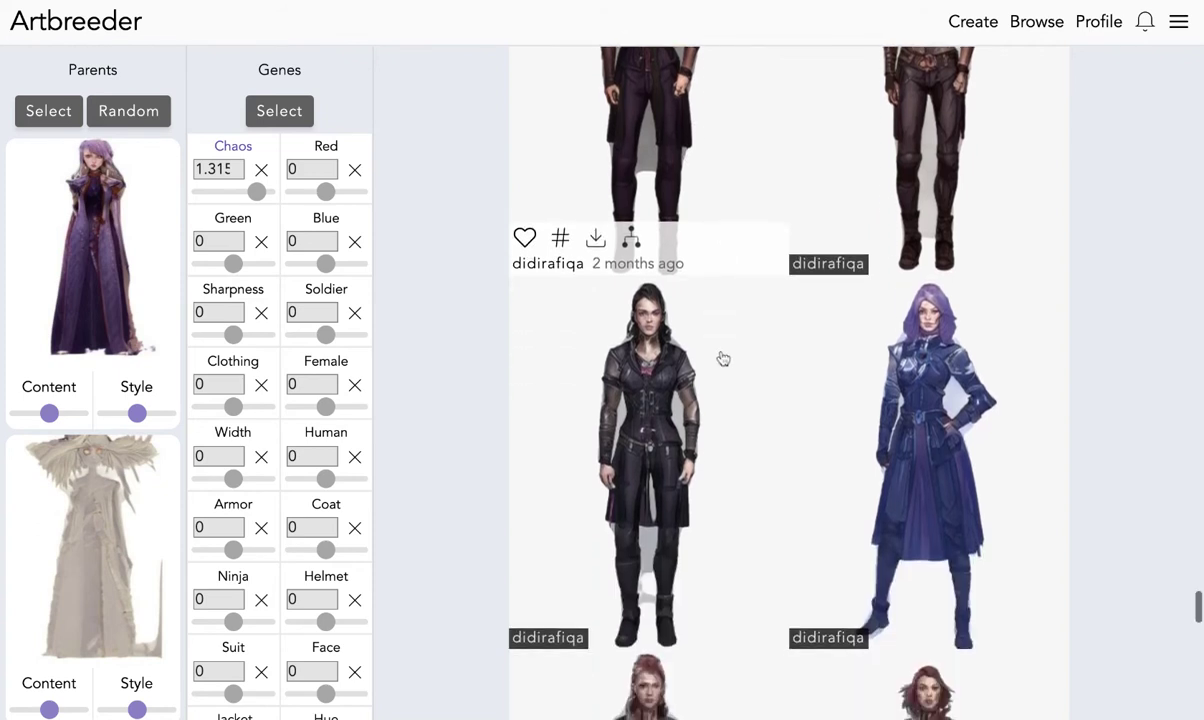
scroll(688, 532, down, 3)
scroll(688, 532, down, 3)
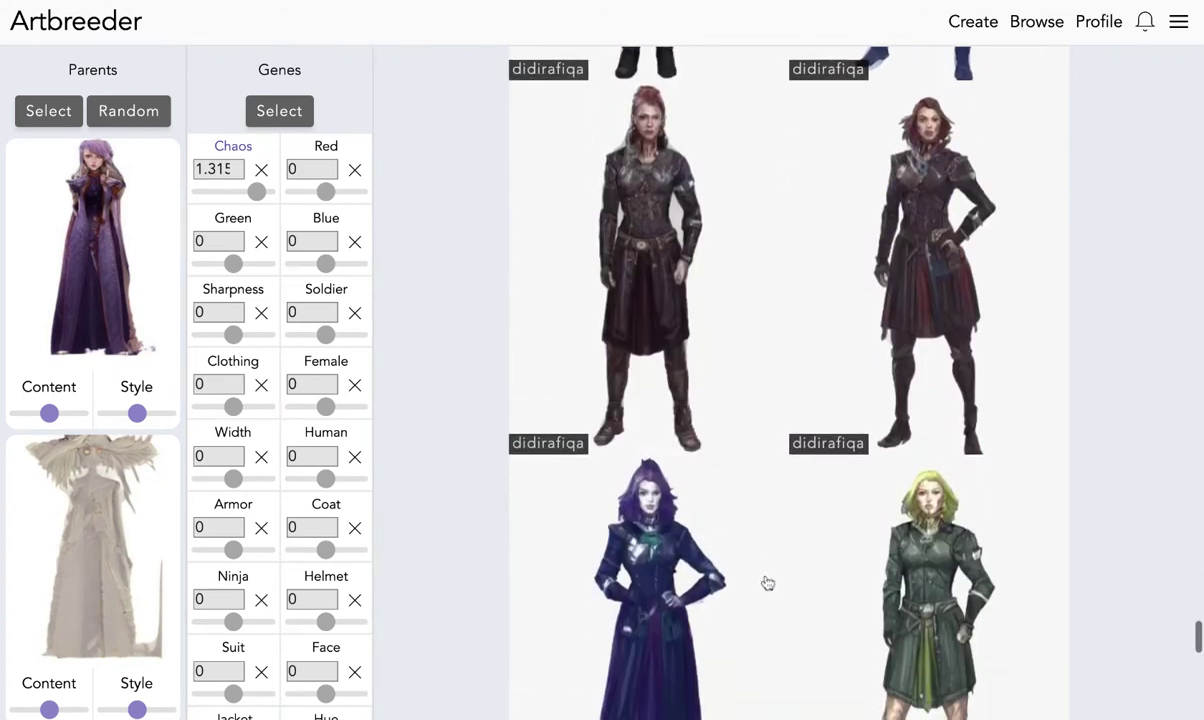
scroll(766, 583, down, 3)
scroll(745, 505, down, 3)
scroll(742, 502, down, 3)
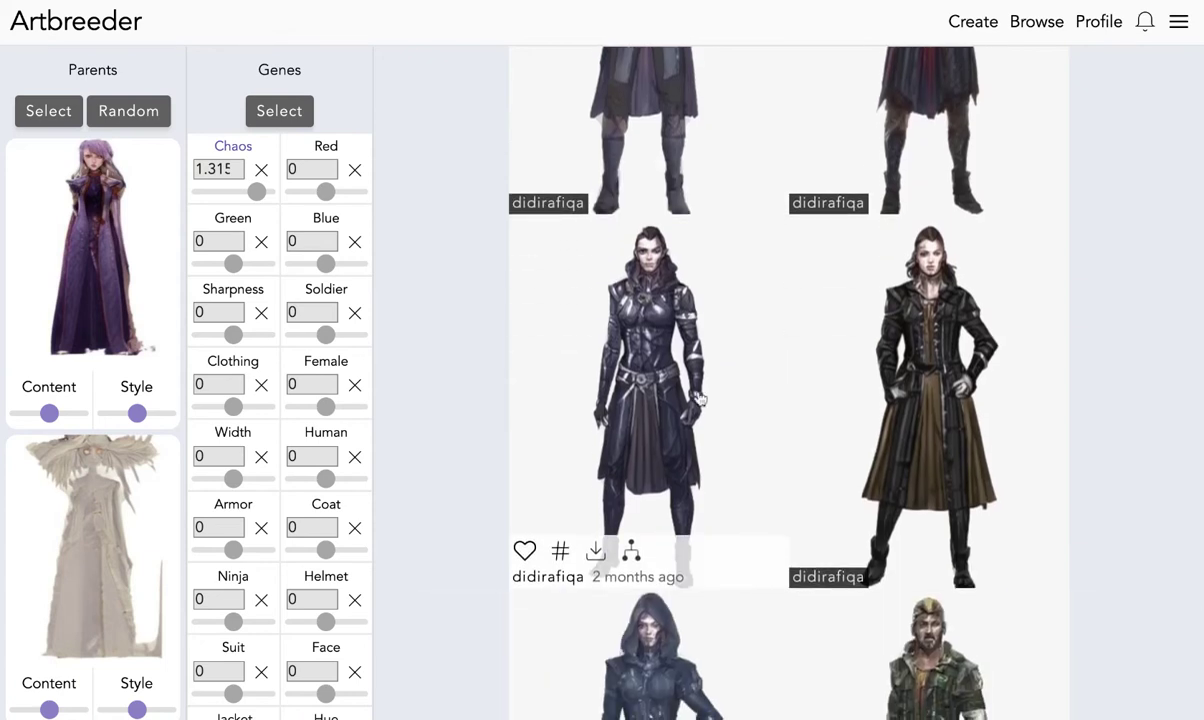
scroll(766, 385, down, 3)
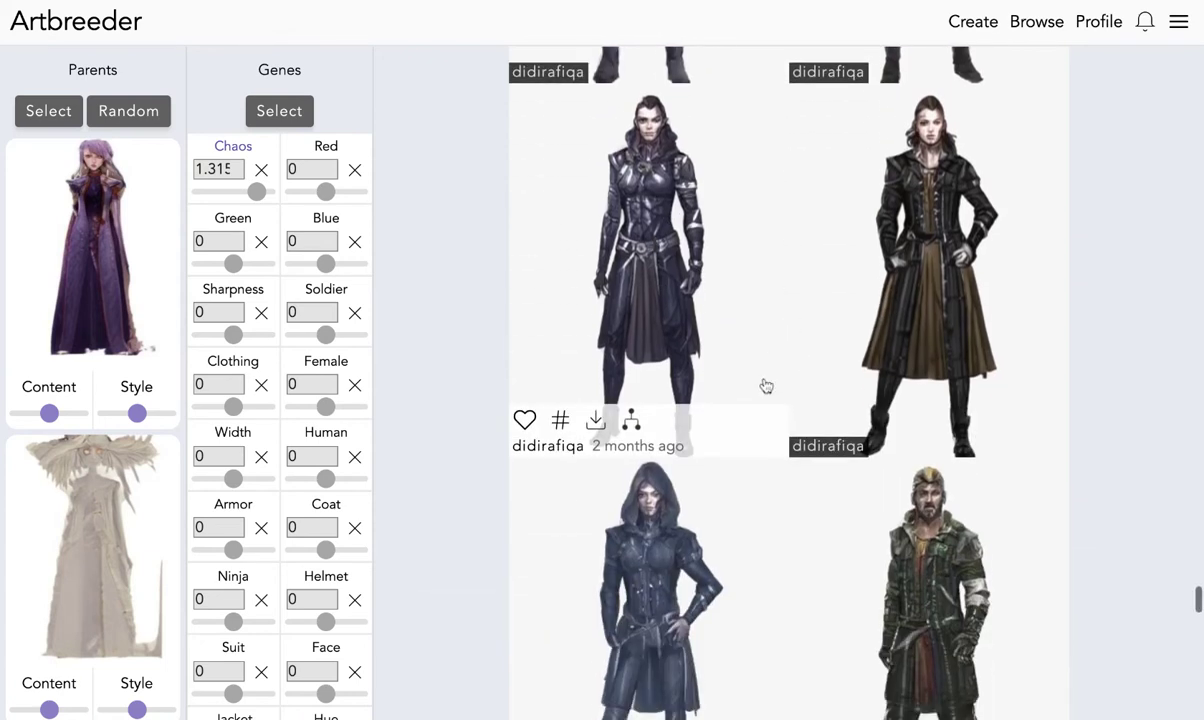
scroll(766, 385, up, 1)
scroll(810, 384, down, 2)
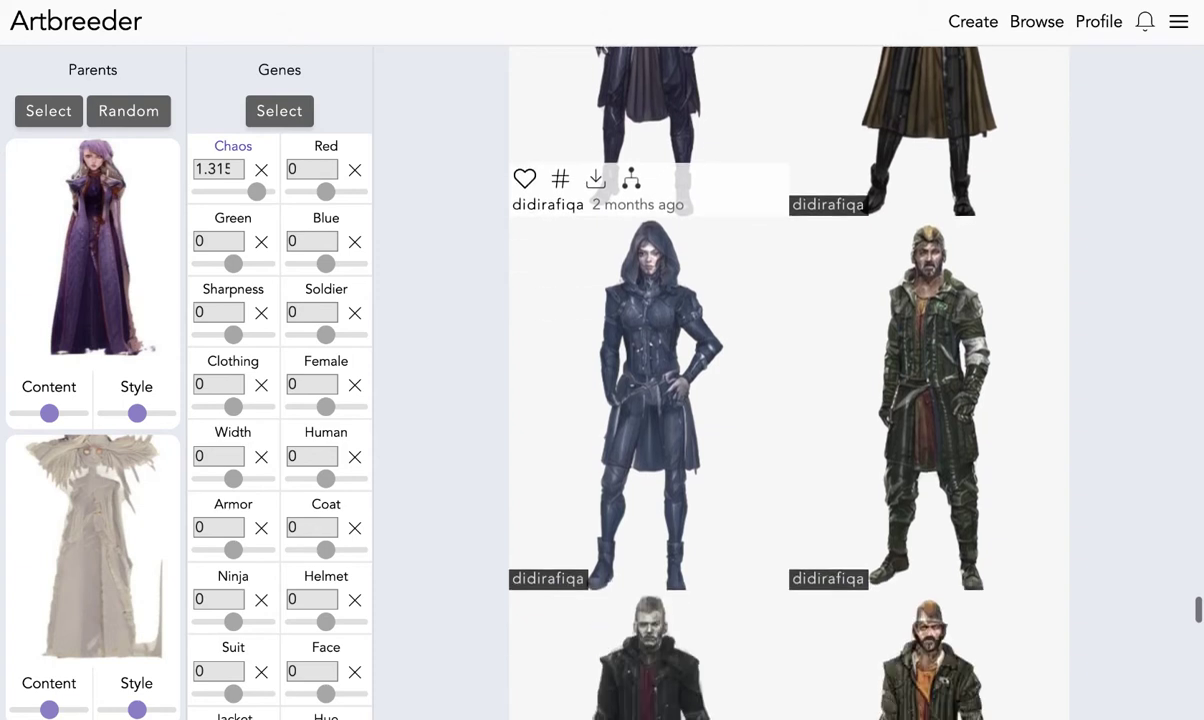
scroll(901, 380, down, 2)
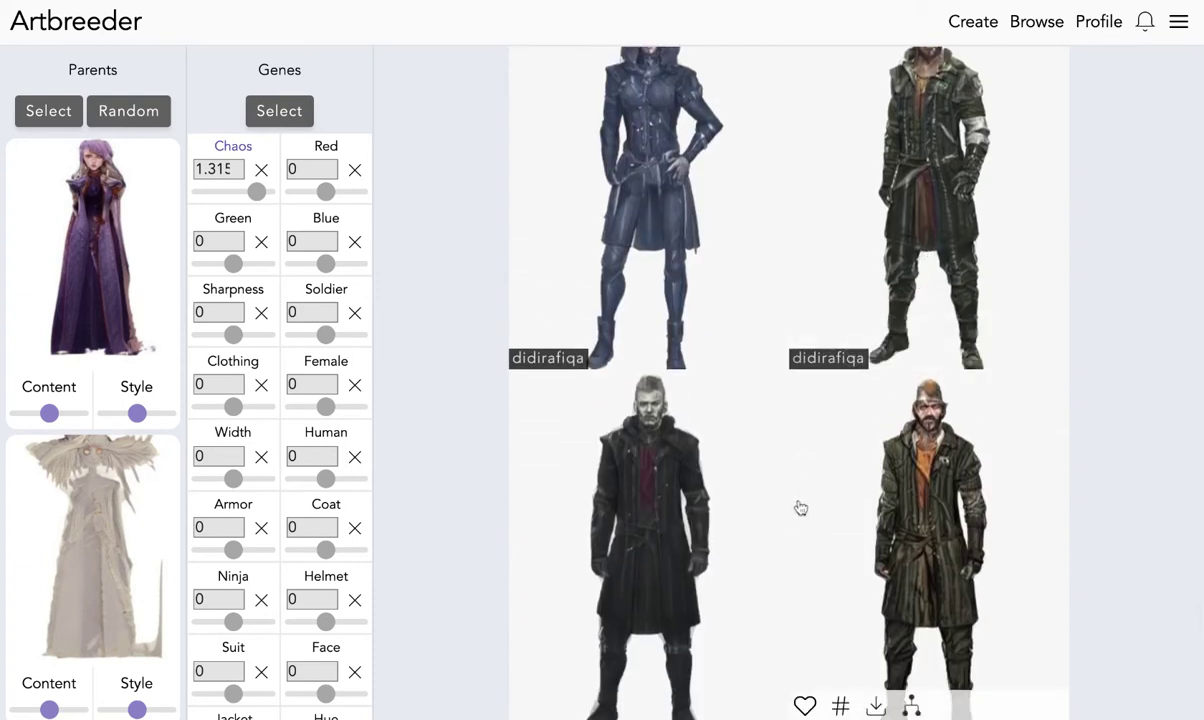
scroll(800, 508, down, 5)
scroll(800, 508, down, 2)
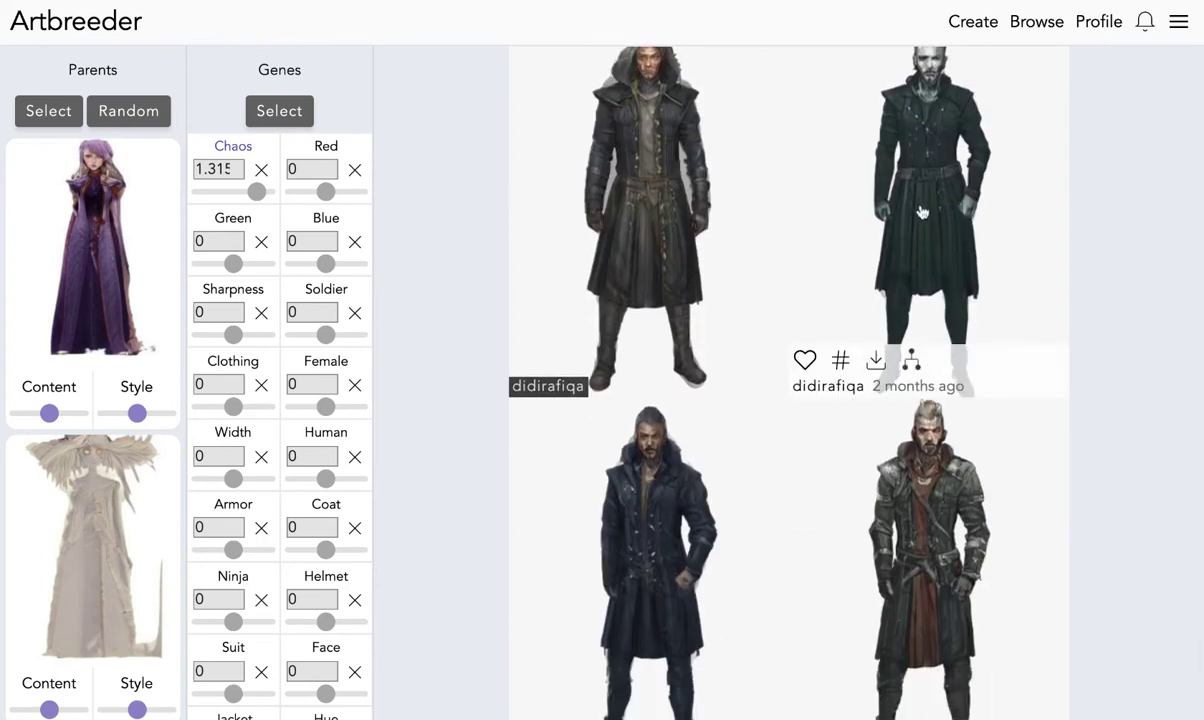
scroll(828, 289, down, 5)
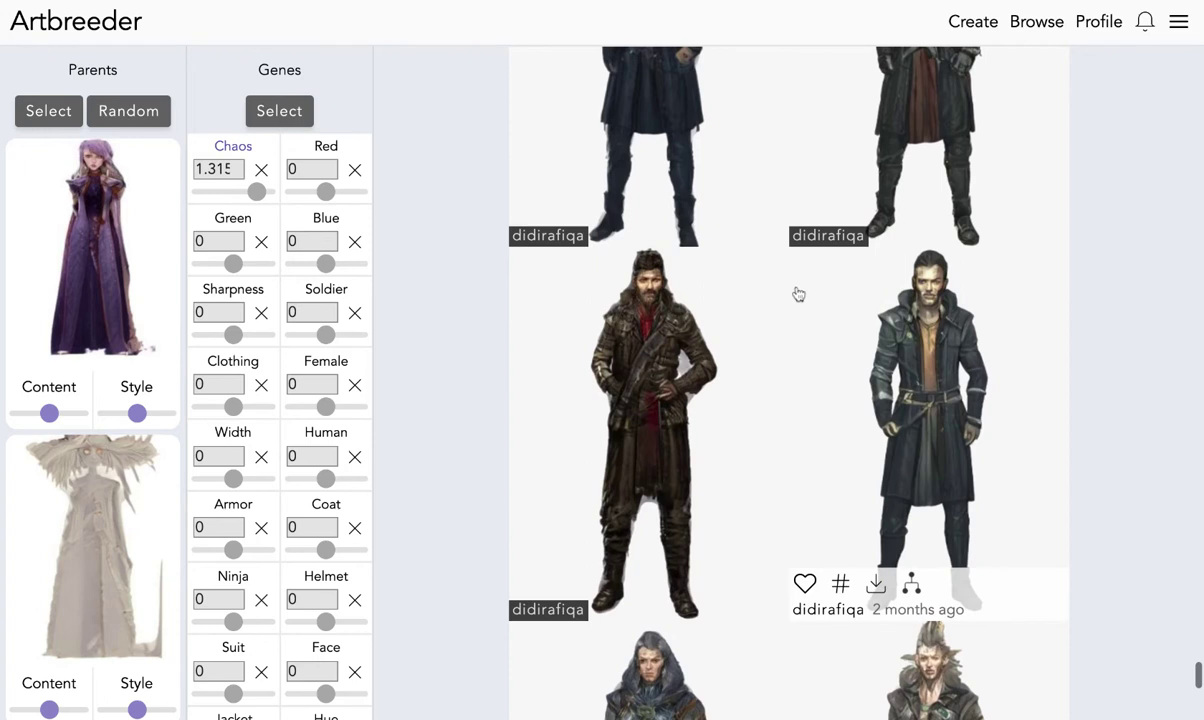
scroll(797, 291, down, 1)
scroll(765, 352, down, 2)
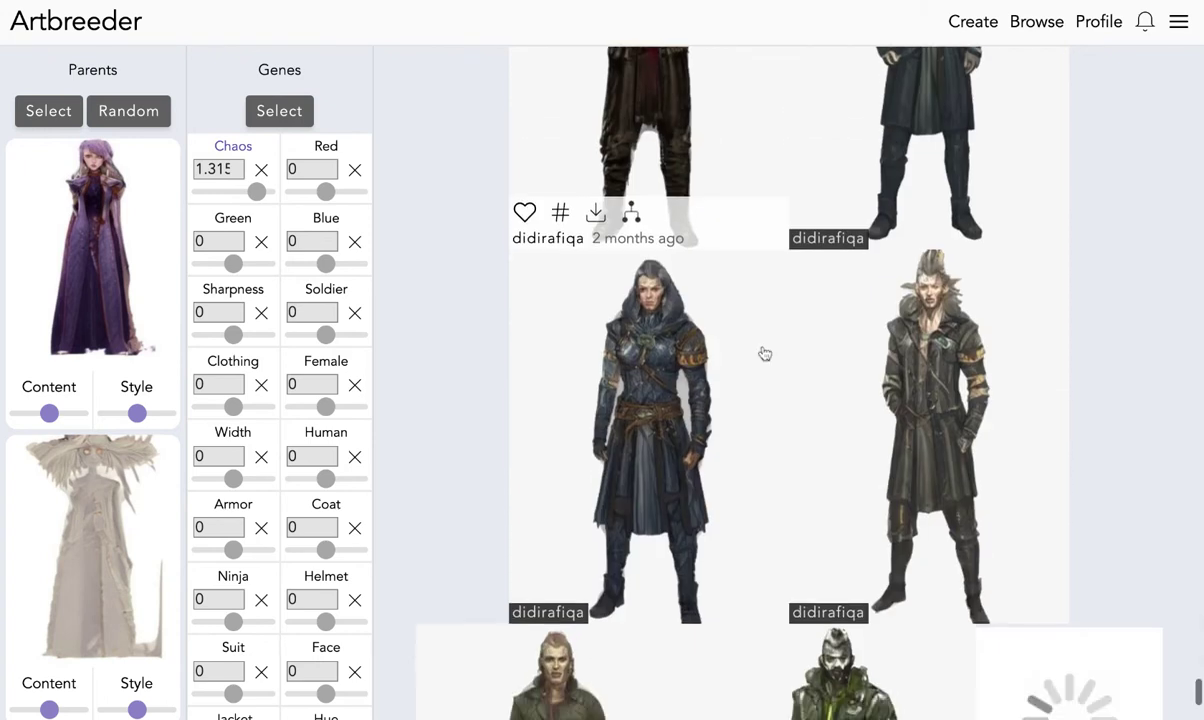
scroll(764, 353, down, 5)
scroll(765, 353, down, 7)
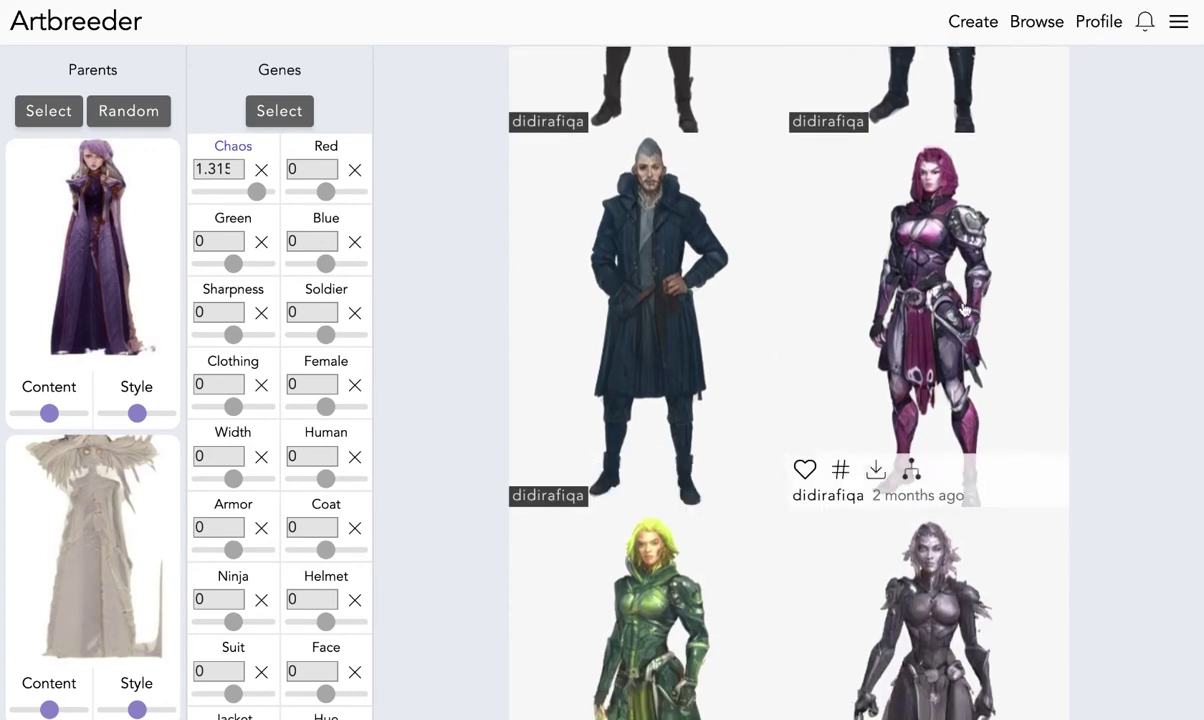
scroll(963, 311, down, 2)
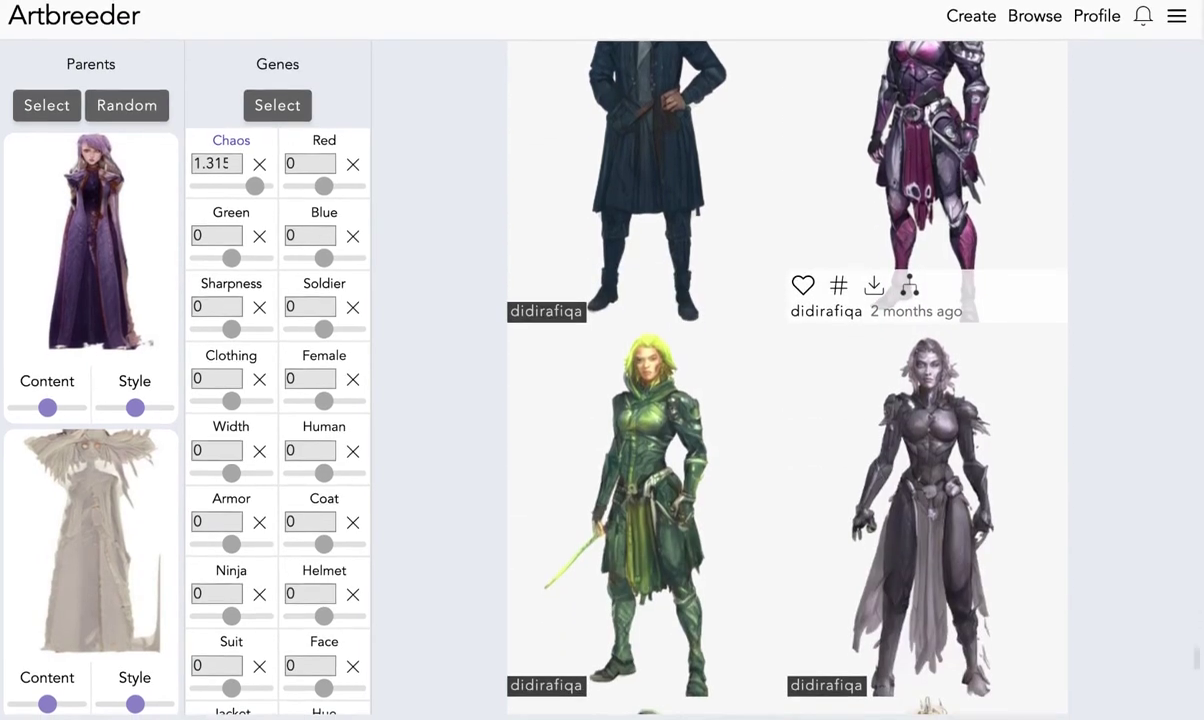
scroll(921, 474, down, 2)
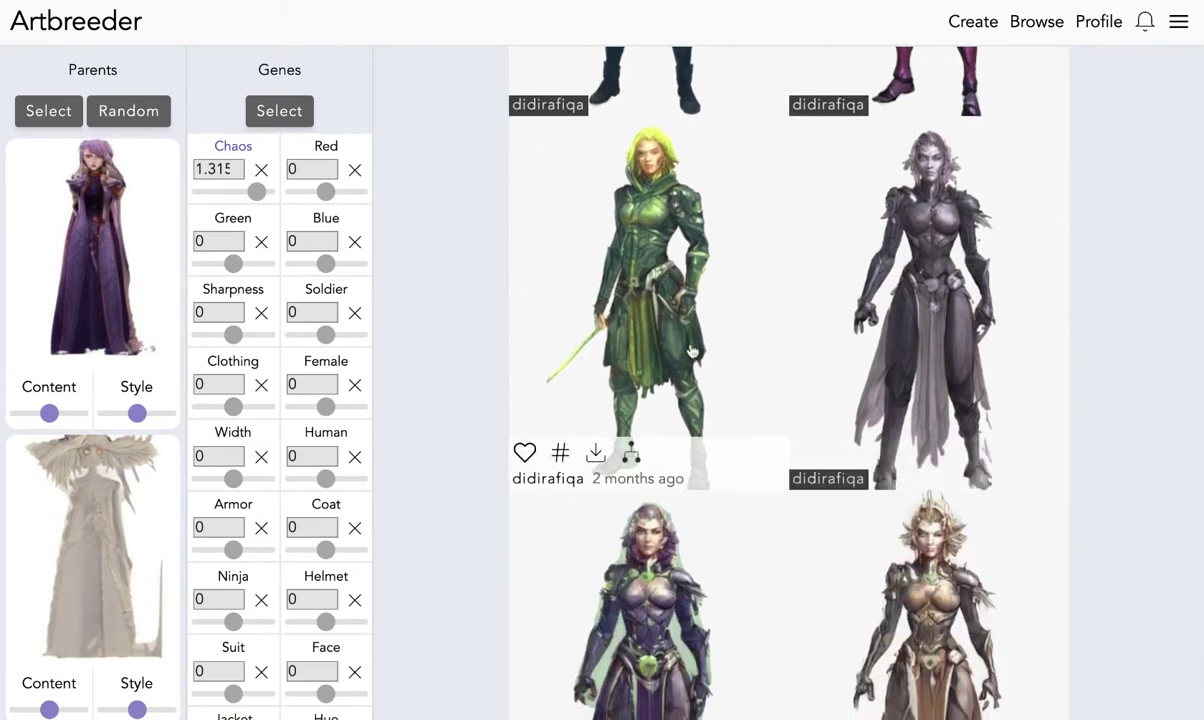
Look through the two-month-old armored female characters, from the green hooded swordswoman to the purple and silver warriors.
scroll(750, 441, down, 2)
scroll(850, 492, down, 4)
scroll(846, 493, down, 8)
scroll(765, 477, down, 4)
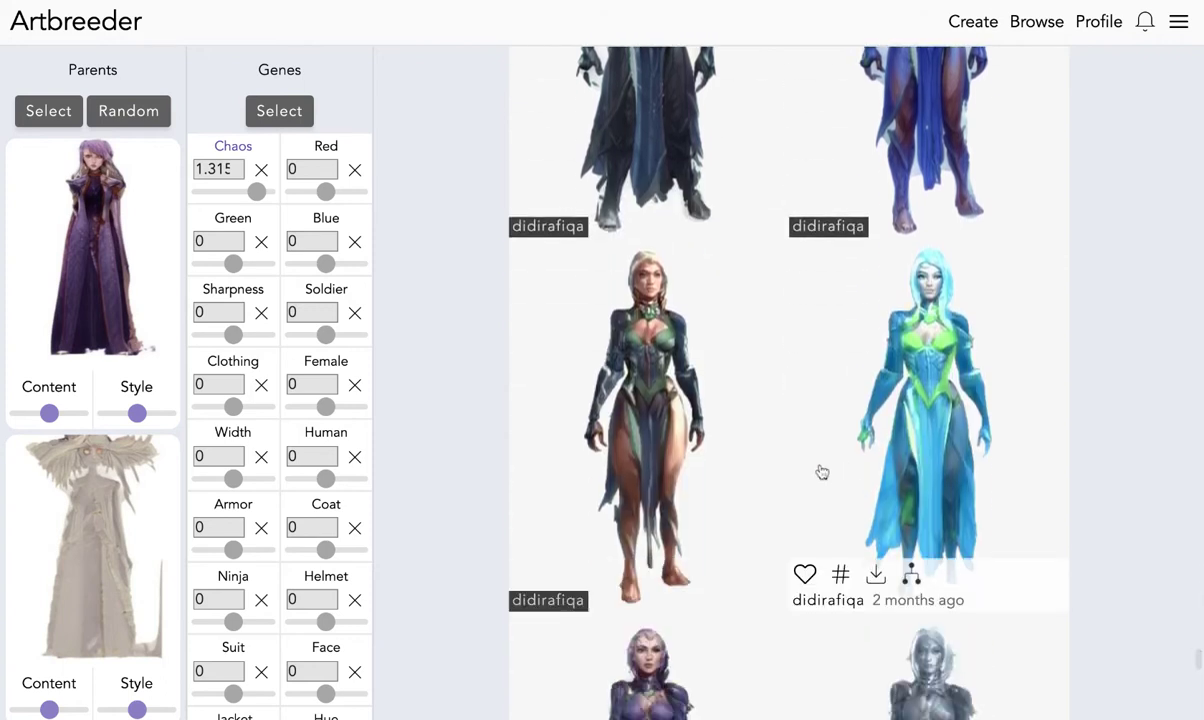
scroll(747, 471, down, 4)
scroll(752, 471, up, 2)
scroll(752, 471, down, 1)
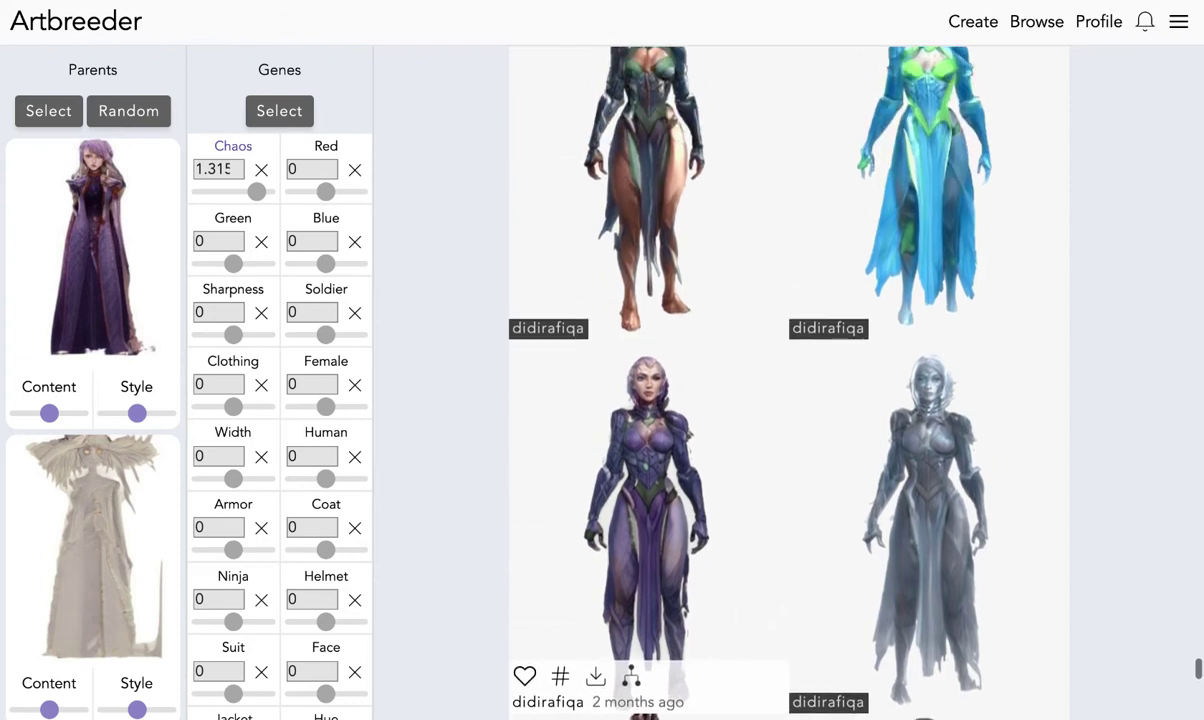
scroll(809, 361, down, 5)
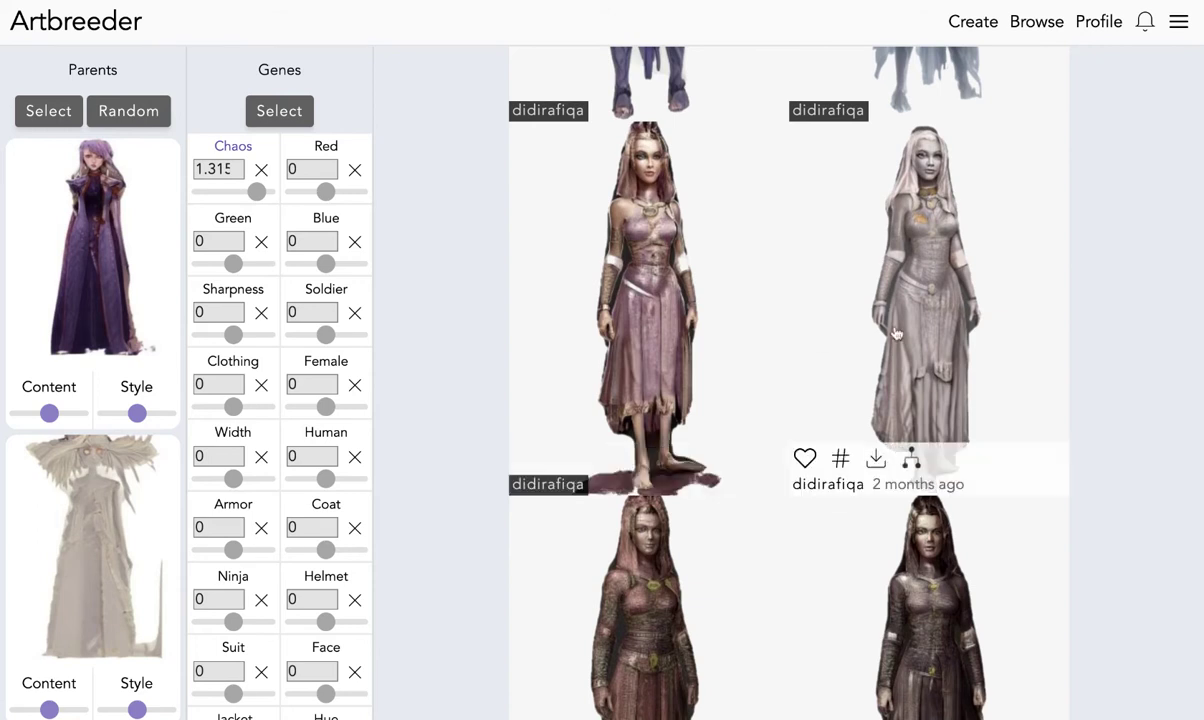
Examine the older robed, long-coated and bodysuit characters, from the pink-dressed woman down to the women in dark knee-length dresses.
scroll(792, 361, down, 2)
scroll(792, 361, up, 2)
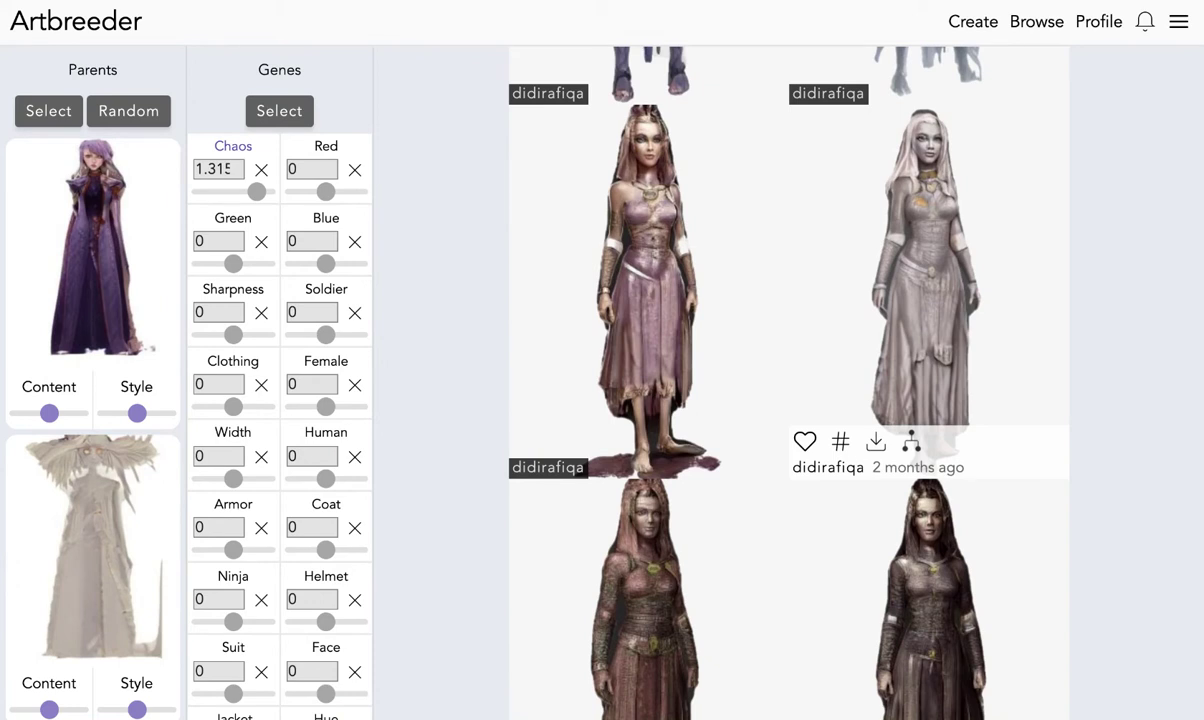
scroll(792, 361, down, 1)
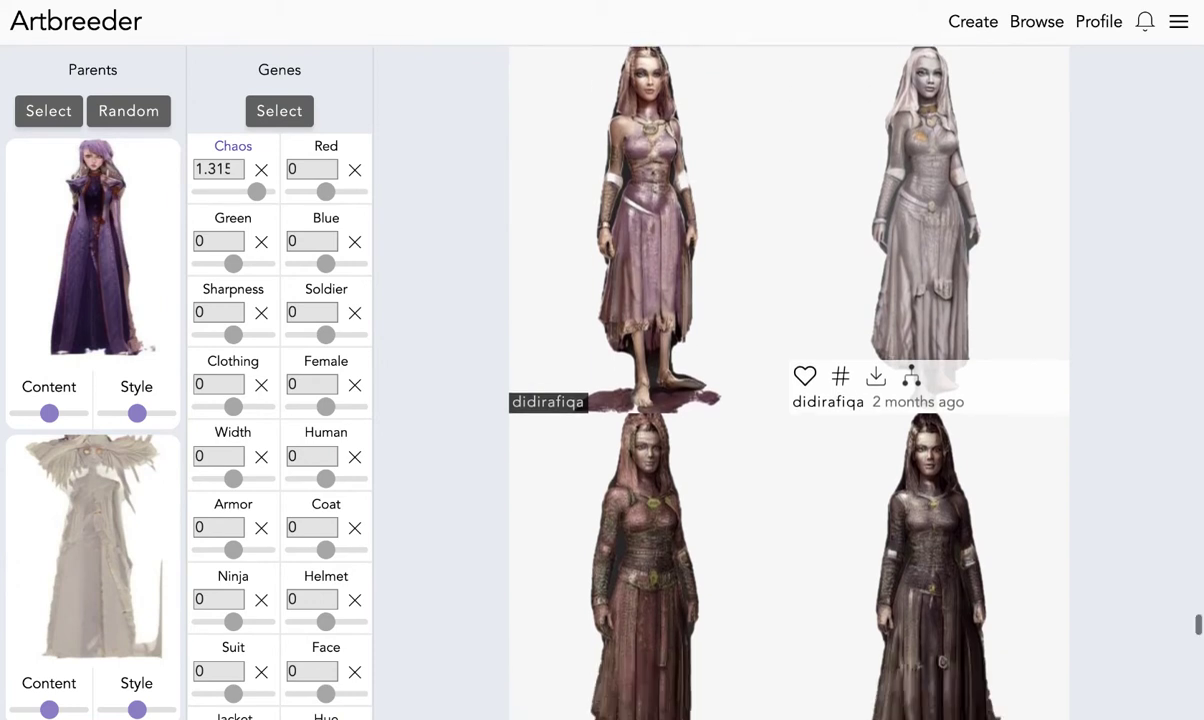
scroll(775, 455, down, 10)
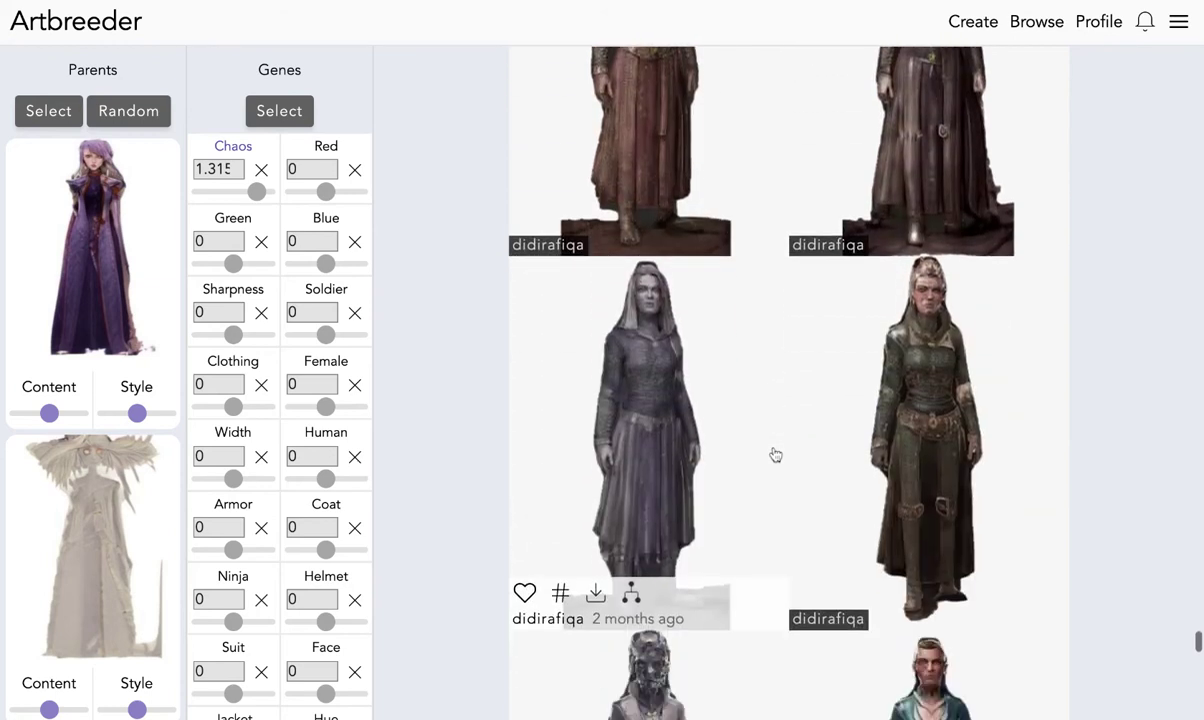
scroll(789, 380, down, 10)
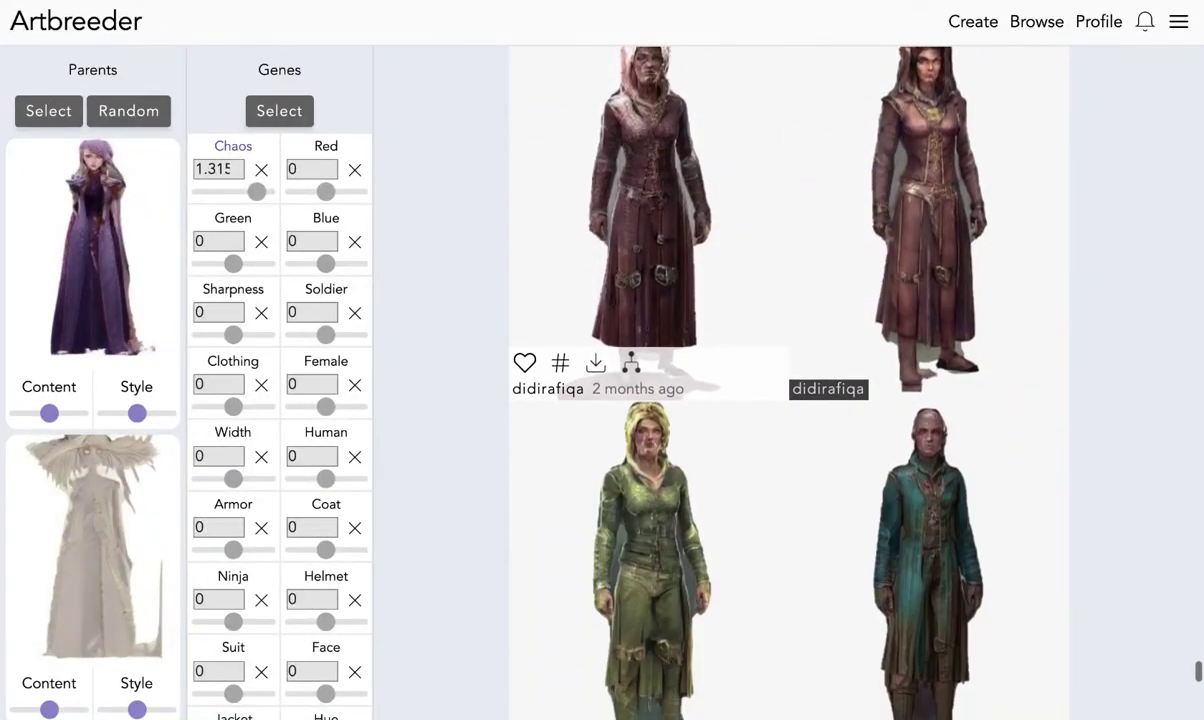
scroll(650, 380, down, 3)
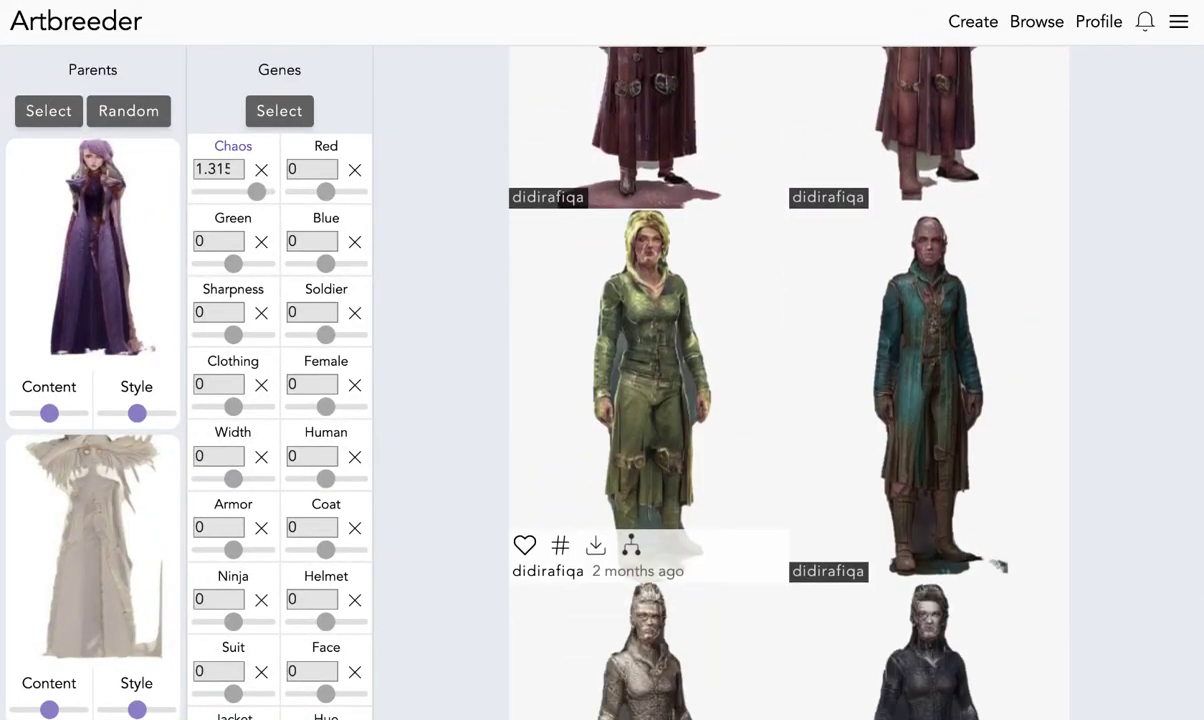
scroll(650, 380, down, 6)
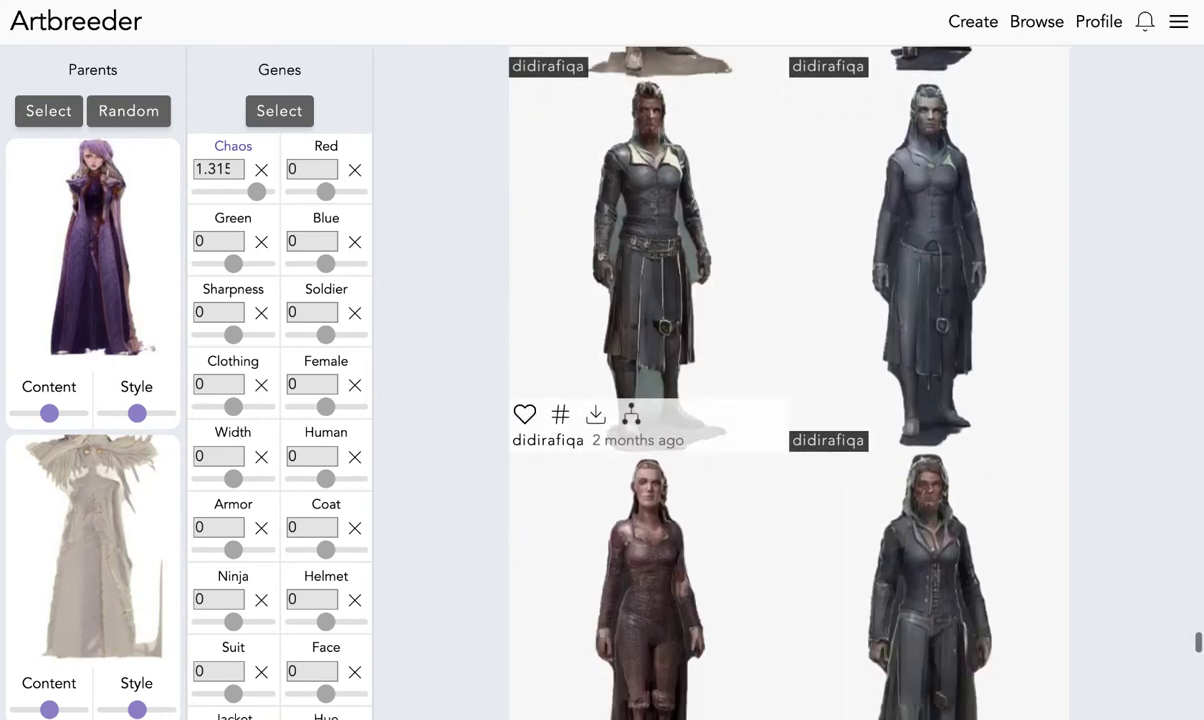
scroll(650, 400, down, 8)
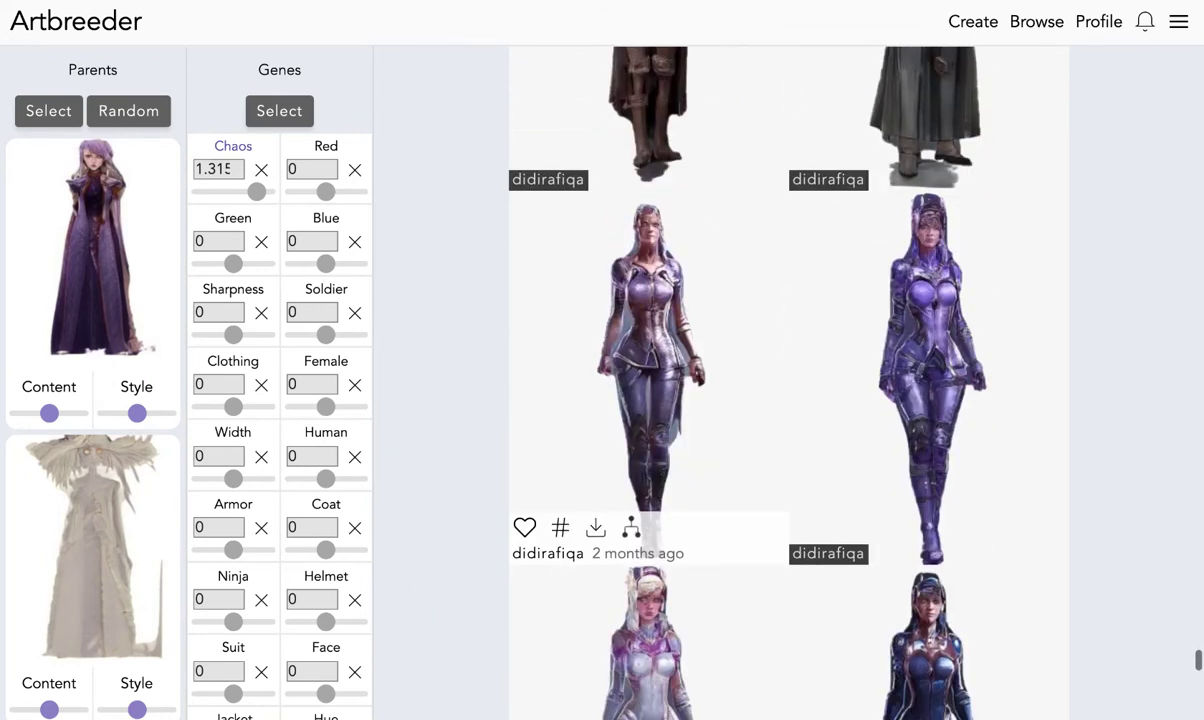
scroll(740, 390, down, 4)
scroll(743, 390, down, 9)
scroll(650, 400, down, 5)
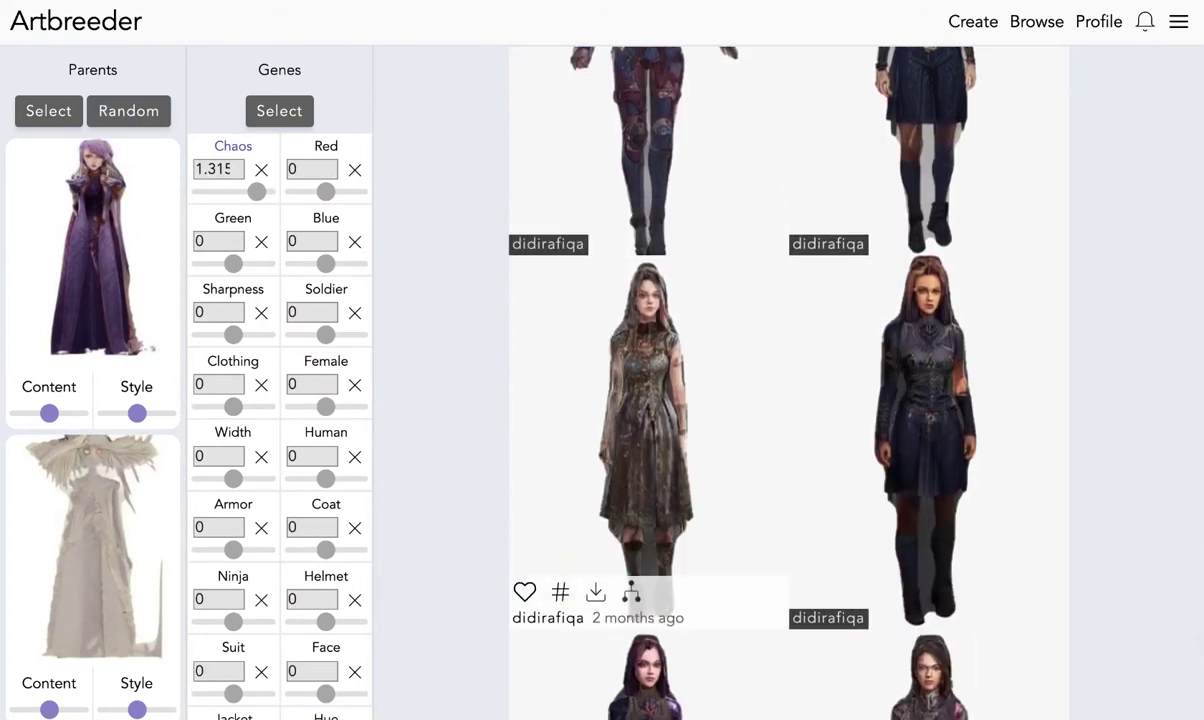
Start composing a new image in the Portraits category and look over the saved portraits below the generated options.
click(979, 33)
click(433, 234)
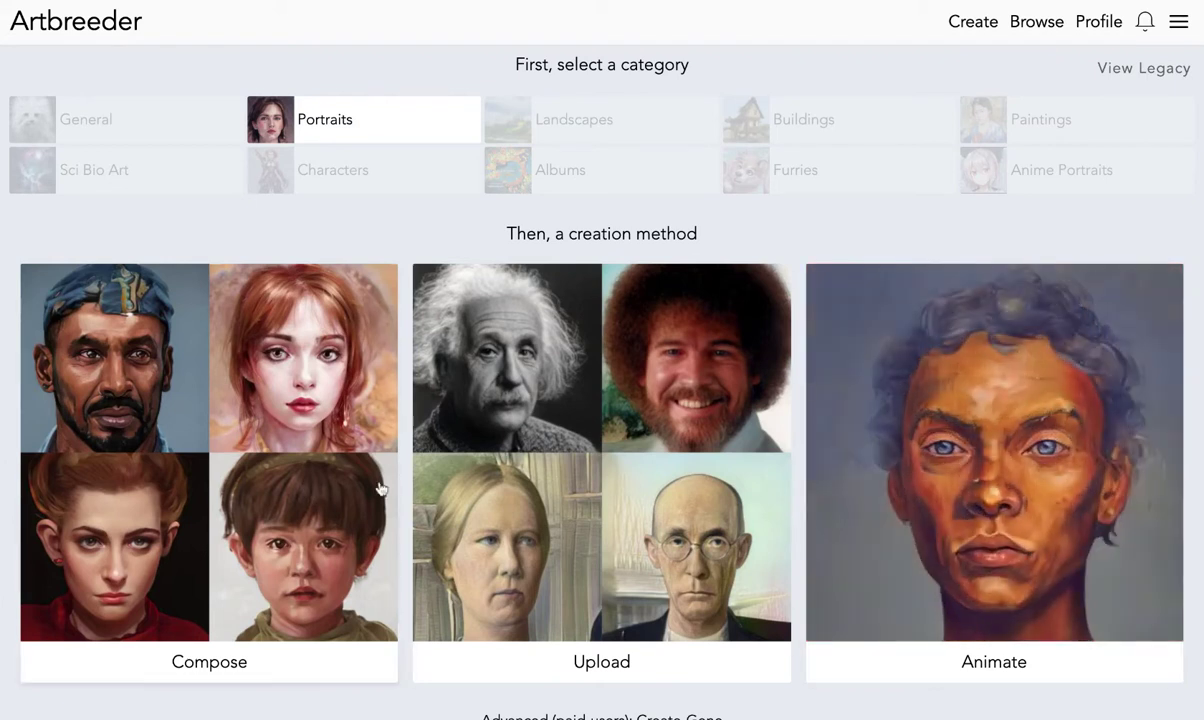
click(434, 488)
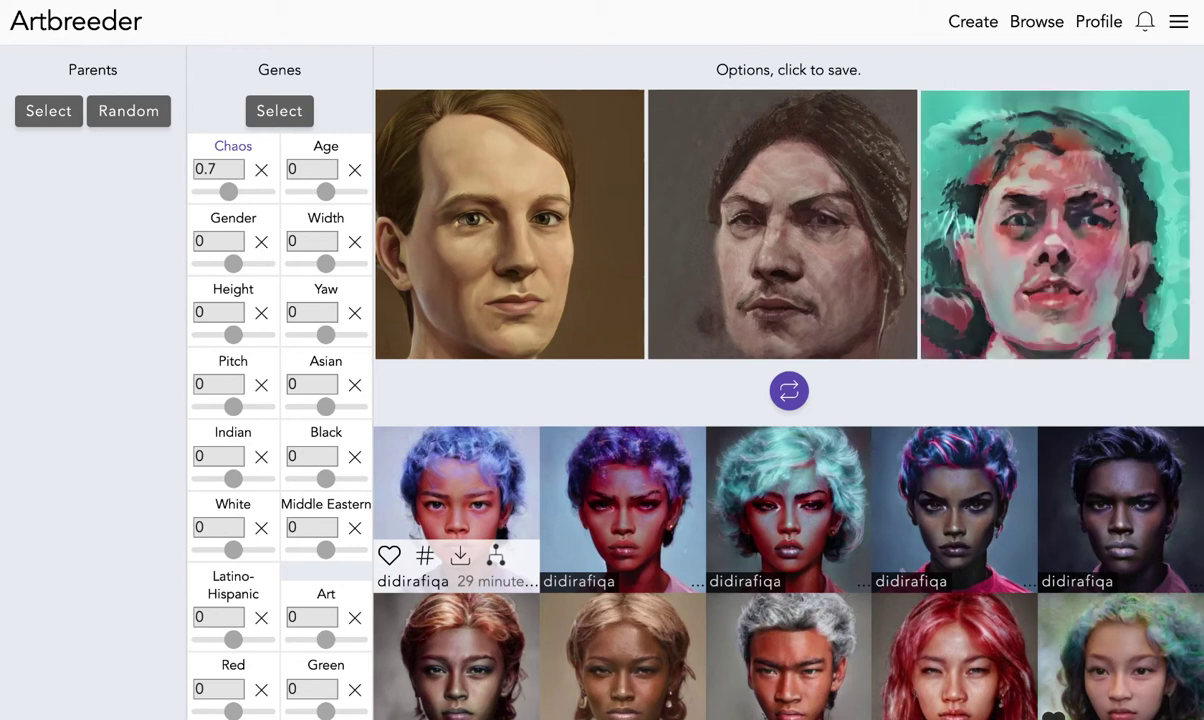
scroll(508, 514, down, 3)
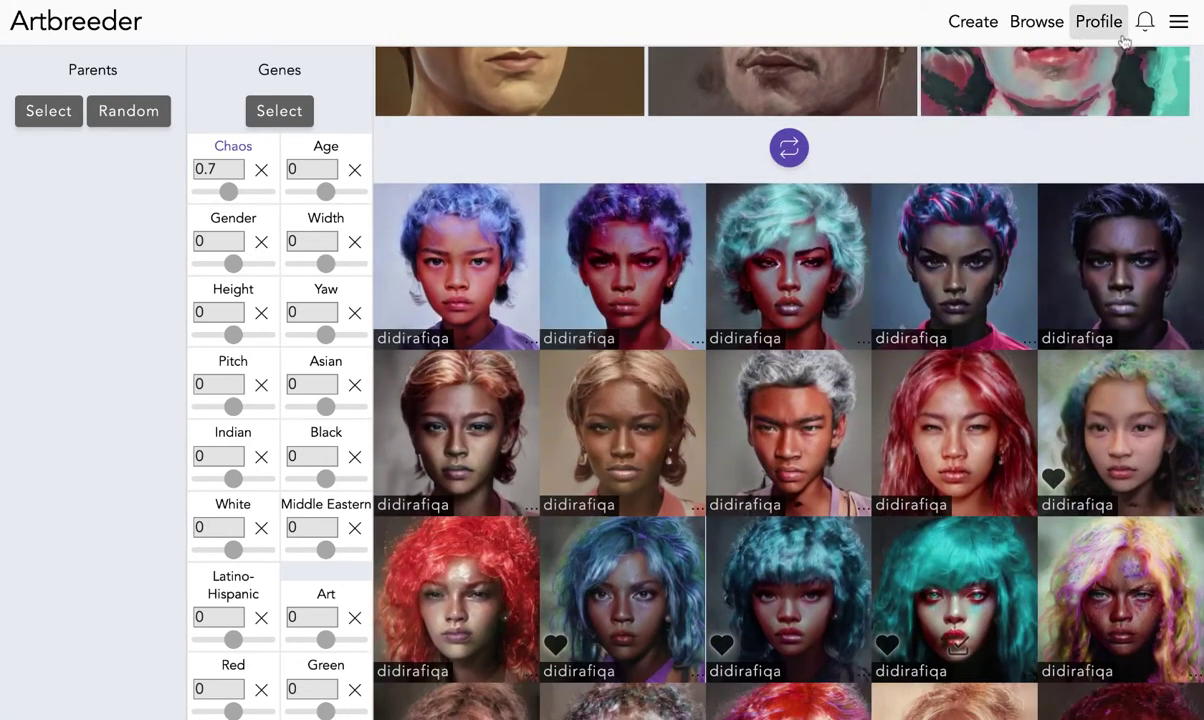
Browse the community's trending images and open the tag entry on the brown-haired young man's portrait.
click(1040, 30)
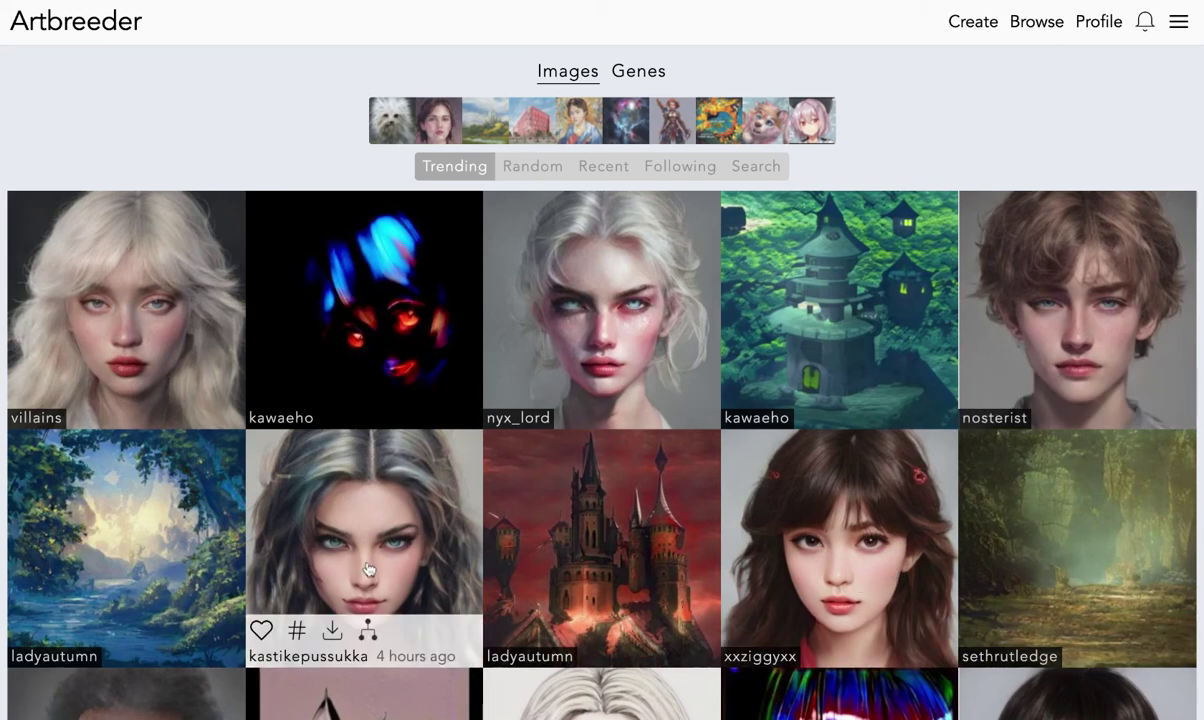
scroll(653, 559, down, 10)
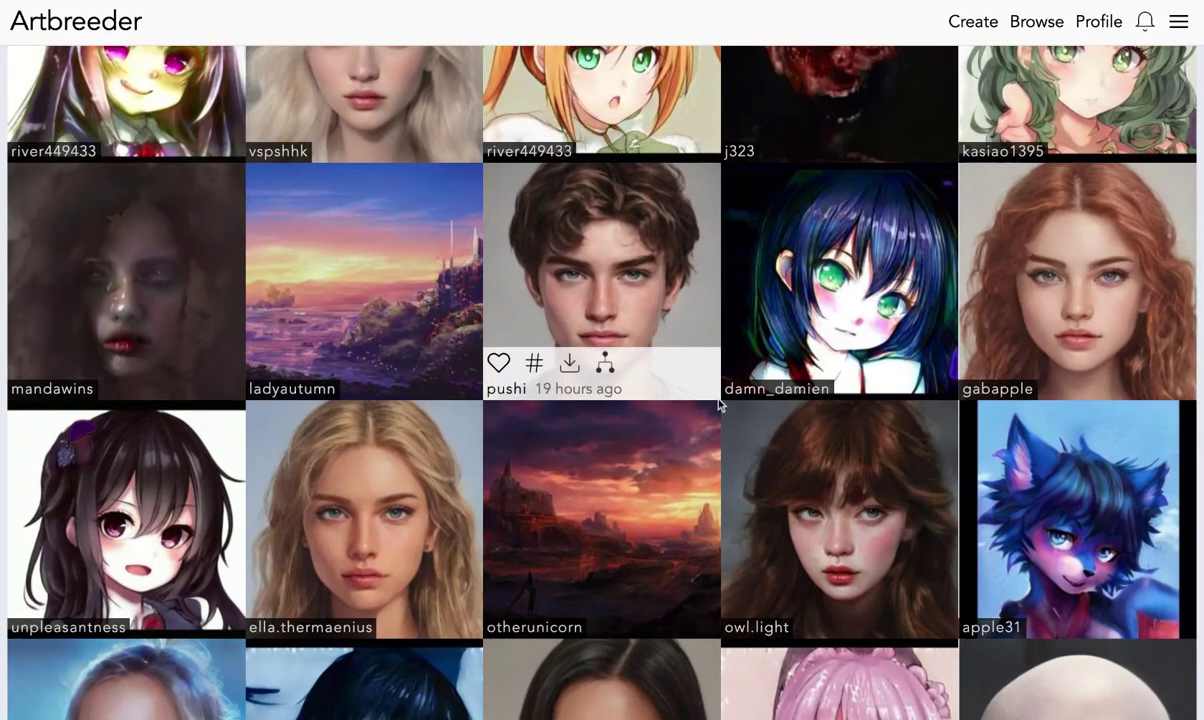
scroll(703, 392, down, 5)
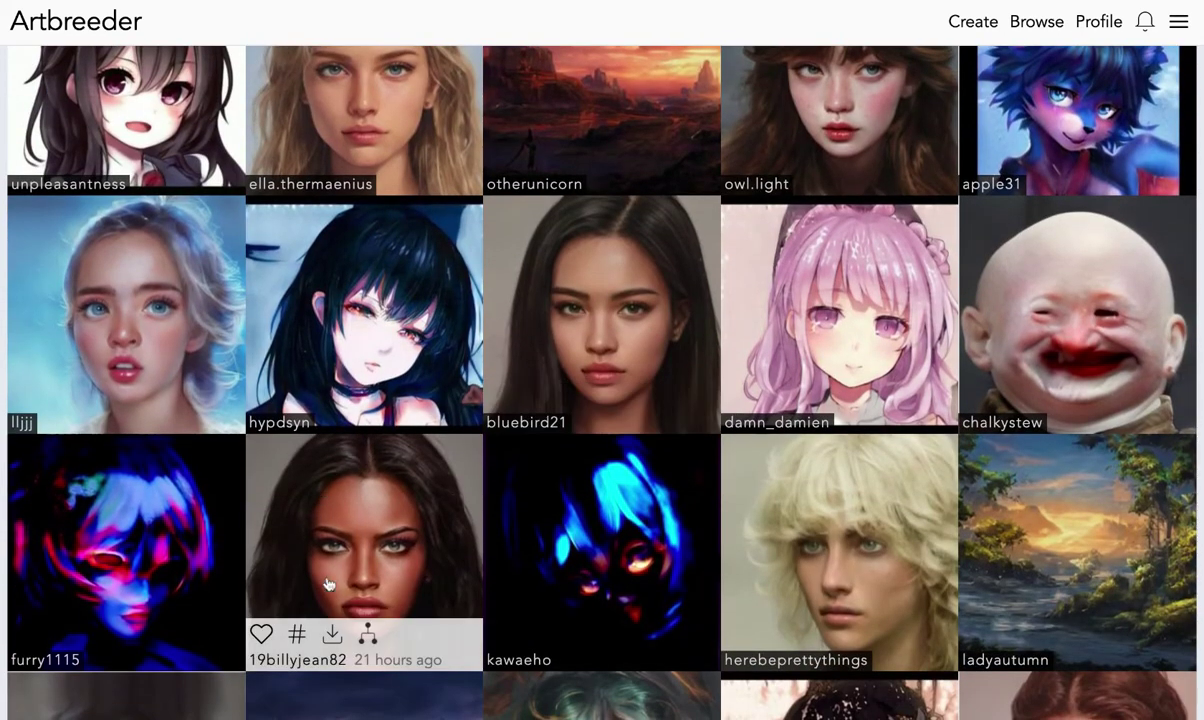
scroll(551, 411, up, 5)
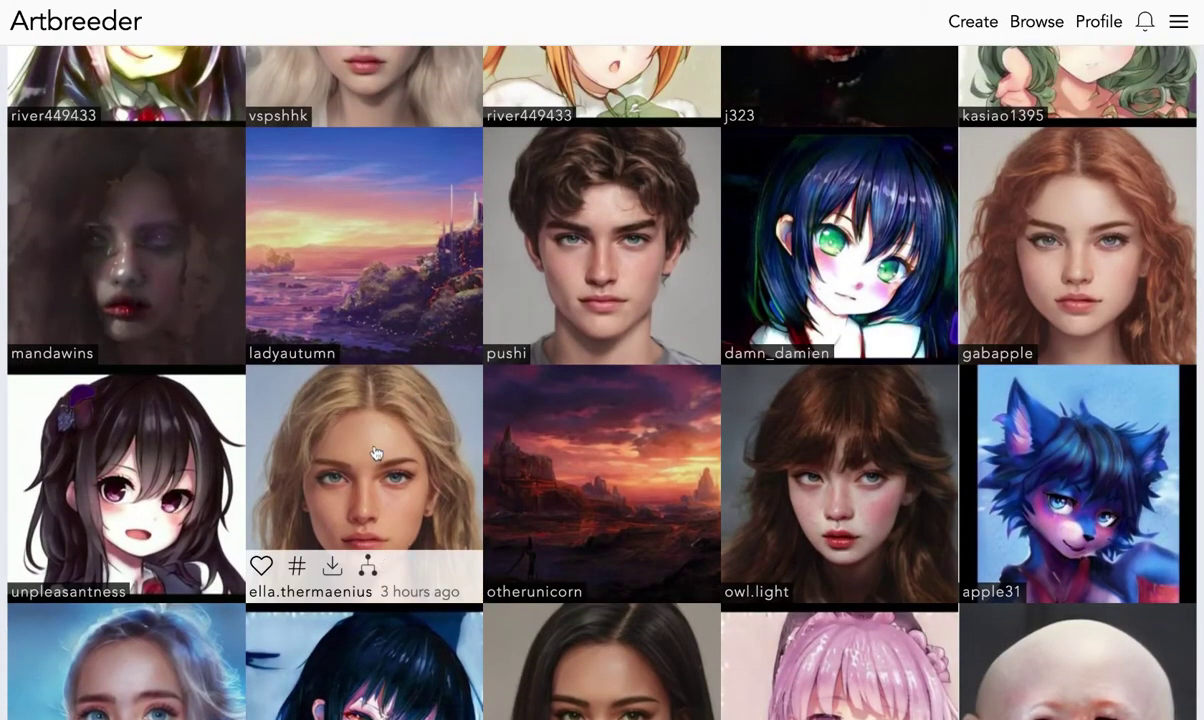
scroll(376, 451, up, 2)
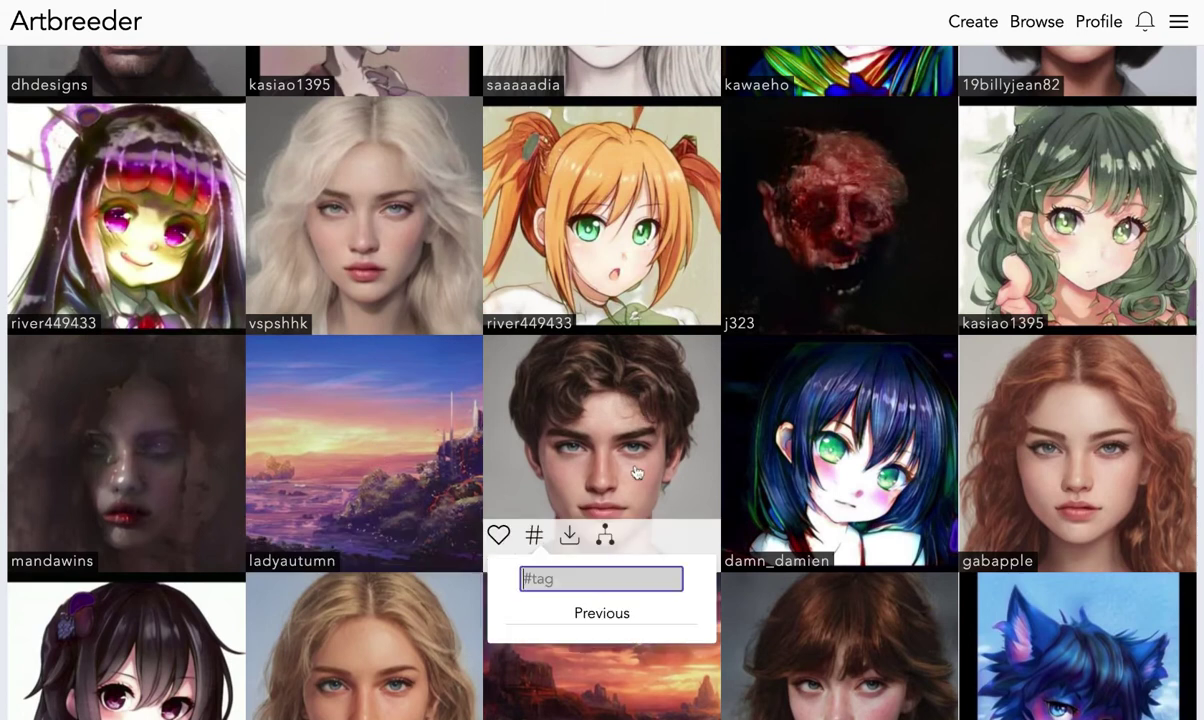
click(534, 535)
Look further through the trending images, from the anime faces and portraits to the blue-sky castle and full-body characters.
scroll(538, 499, down, 8)
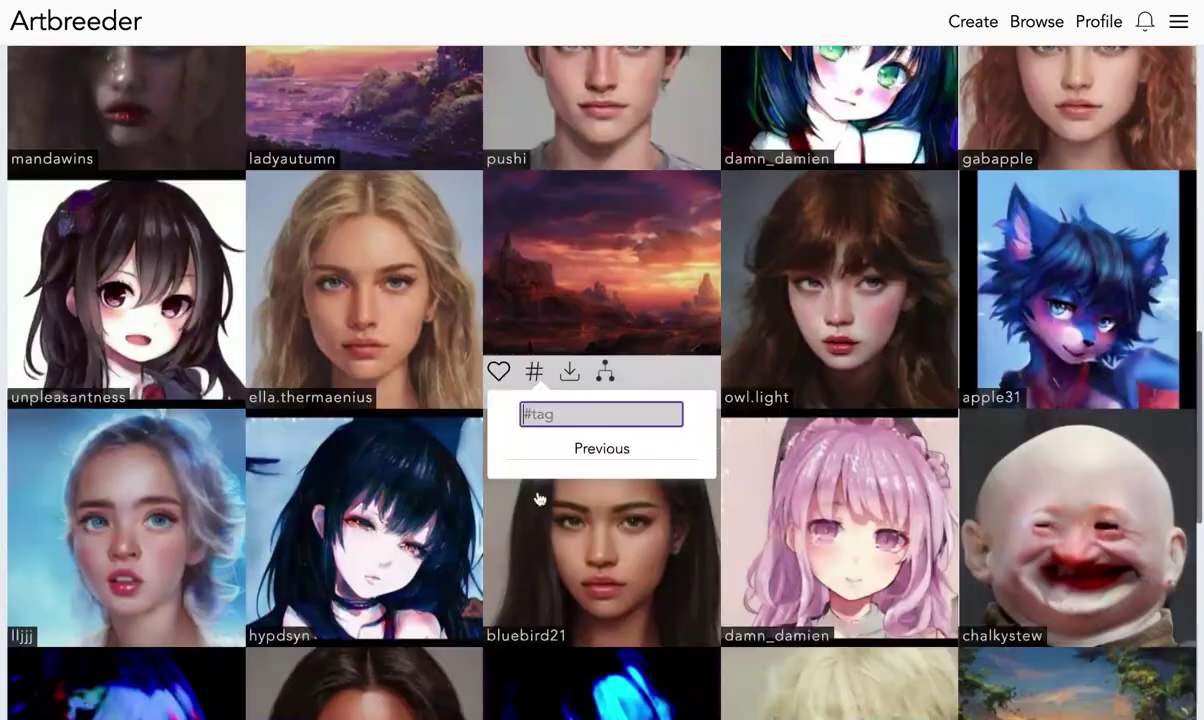
scroll(600, 500, down, 5)
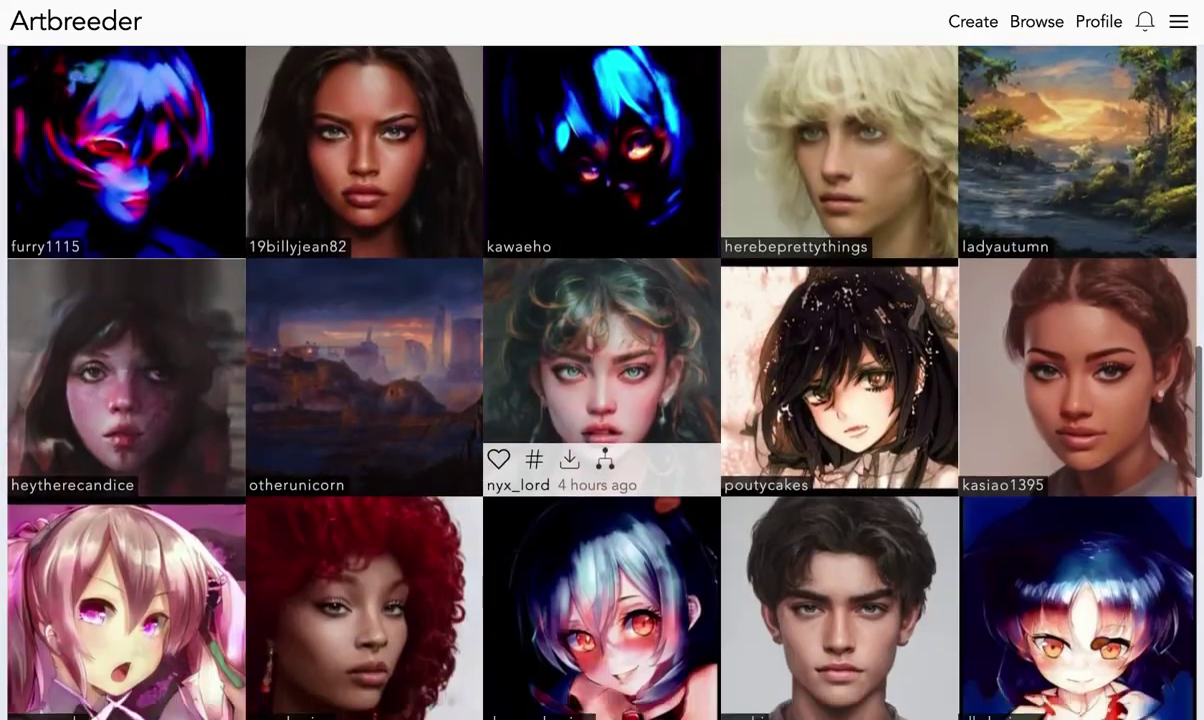
scroll(600, 560, down, 2)
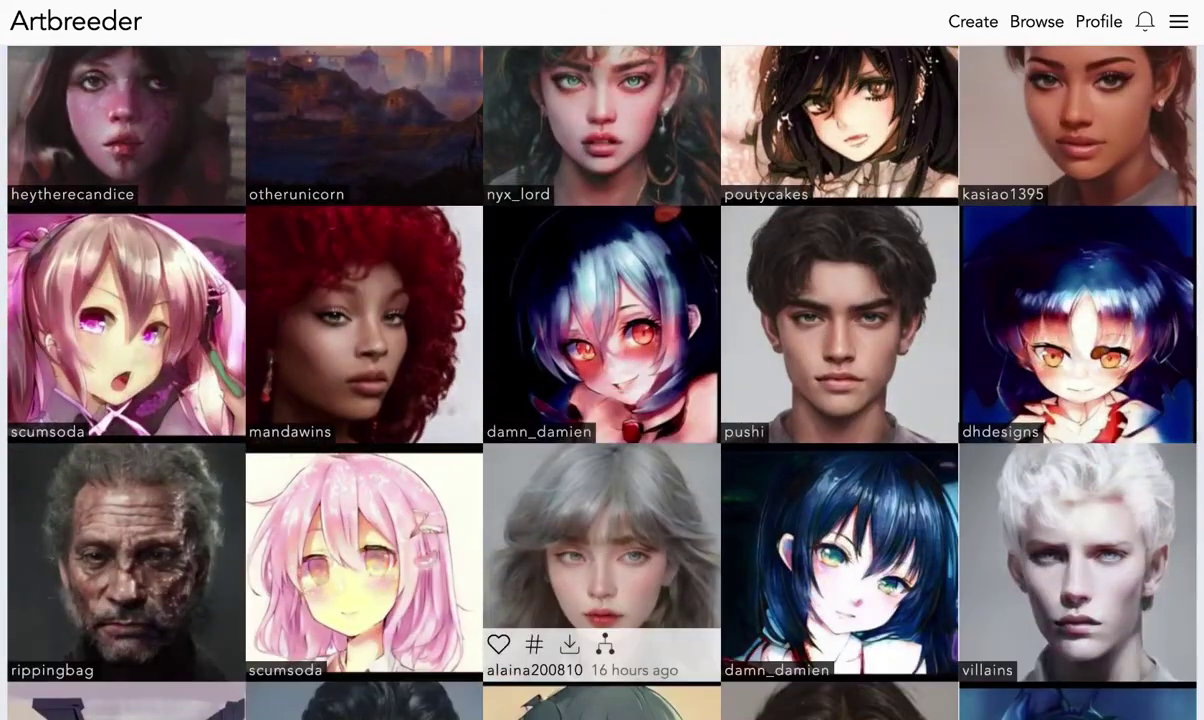
scroll(491, 434, down, 6)
scroll(491, 434, down, 1)
scroll(491, 434, down, 5)
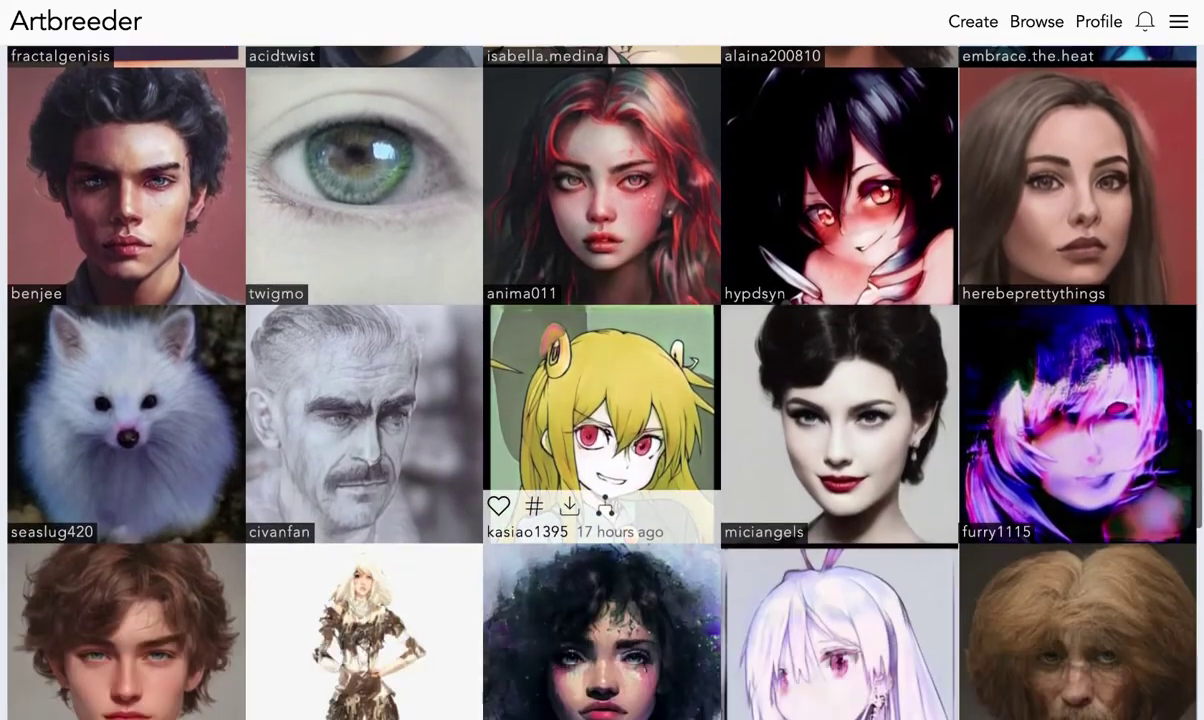
scroll(491, 434, down, 5)
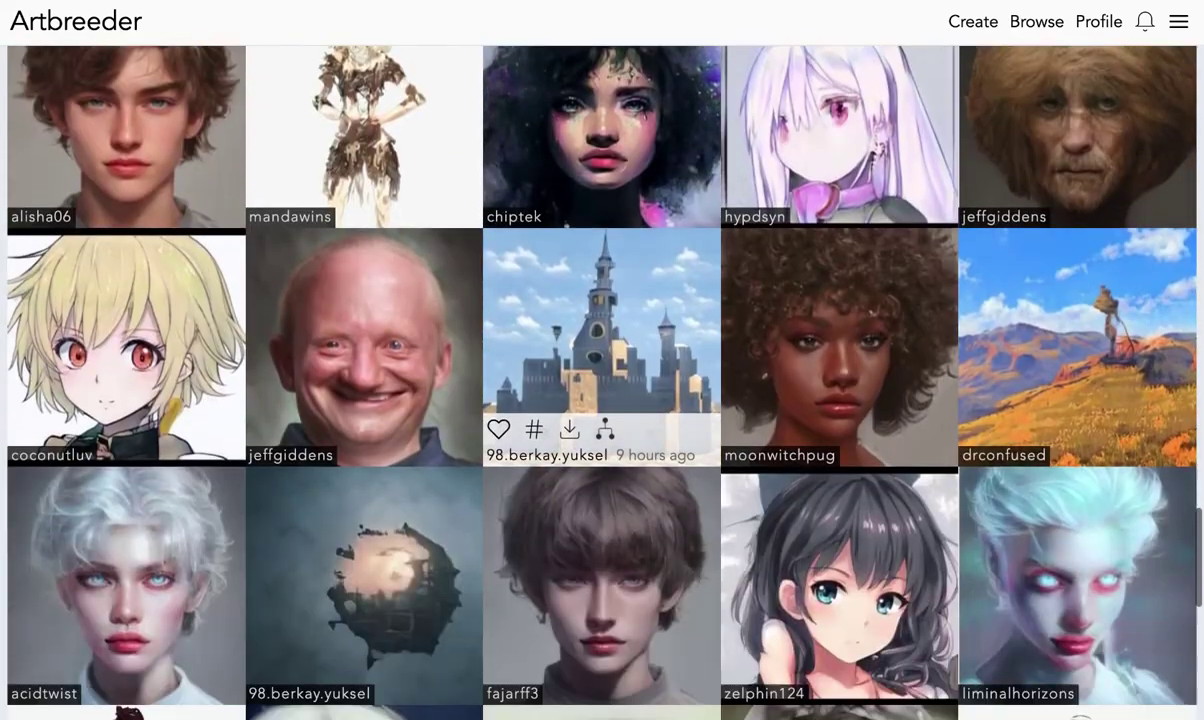
scroll(600, 240, down, 3)
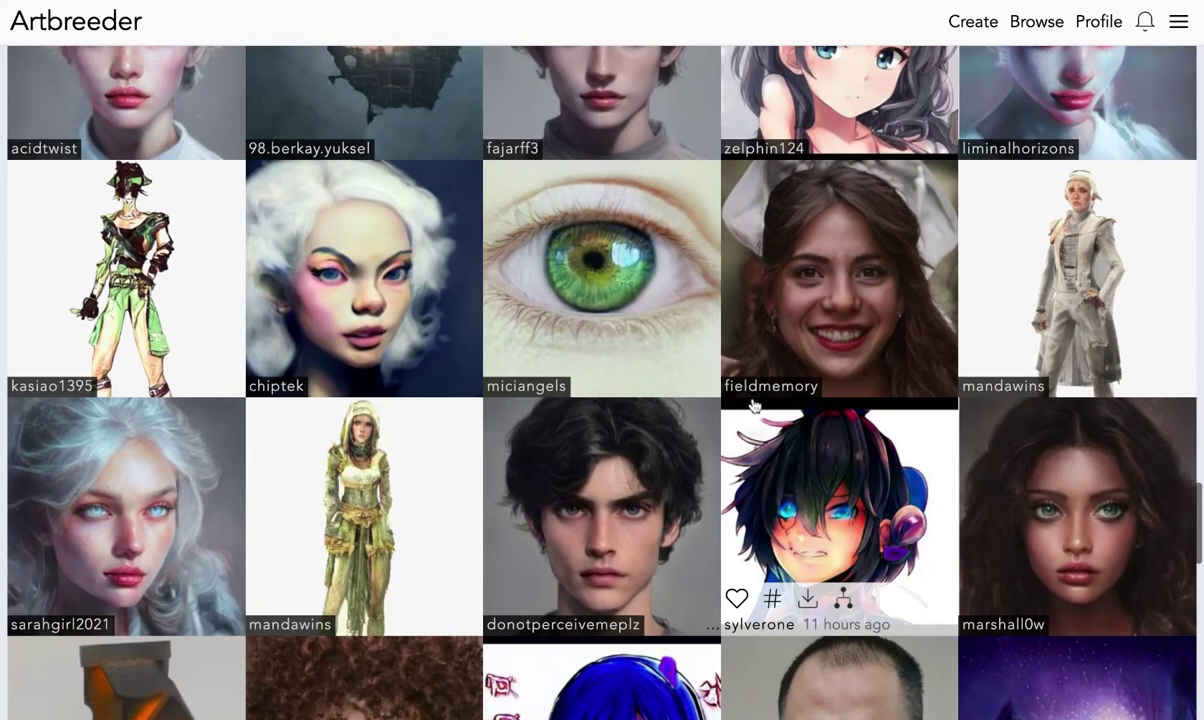
Examine more trending creations, including the green and purple landscapes, the dark tower, the furry characters and the glass building.
scroll(754, 404, down, 3)
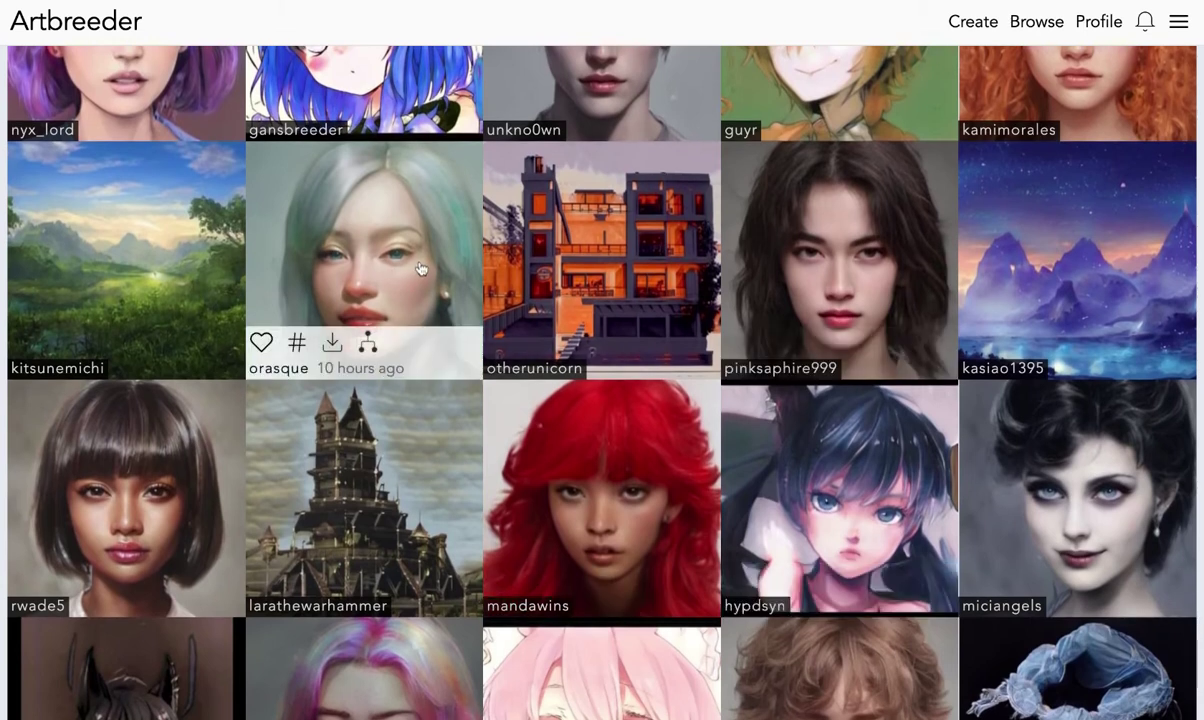
scroll(435, 430, down, 3)
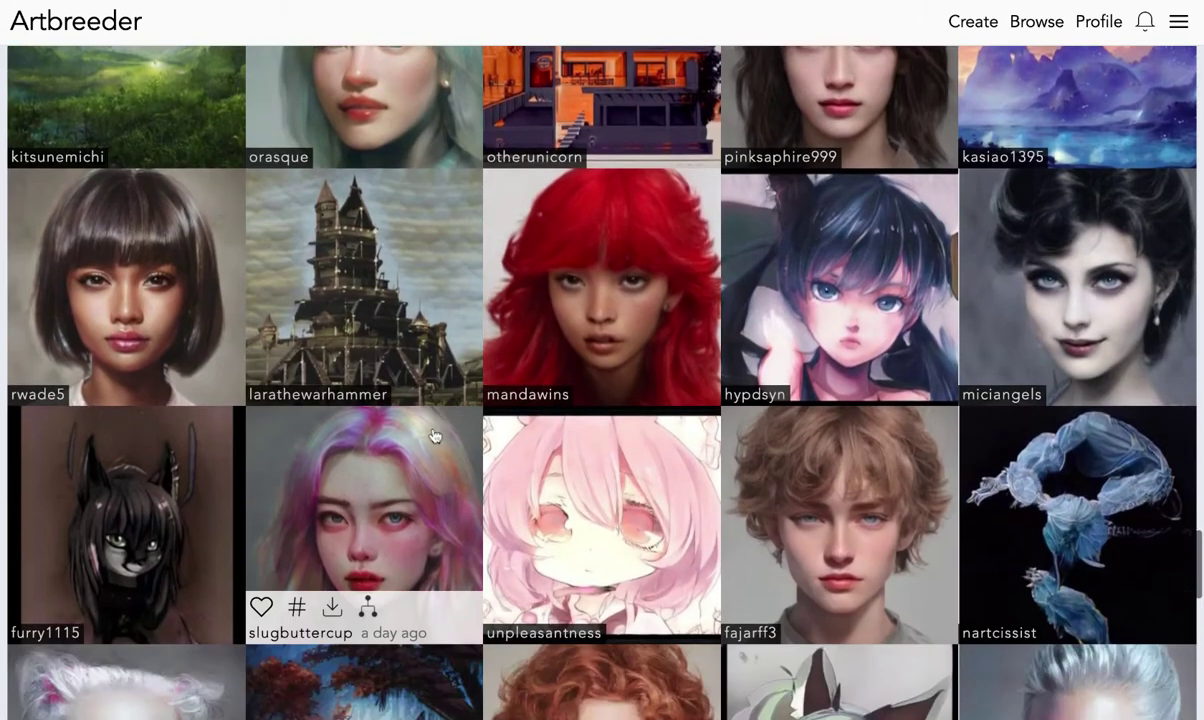
scroll(435, 432, down, 1)
scroll(435, 435, down, 5)
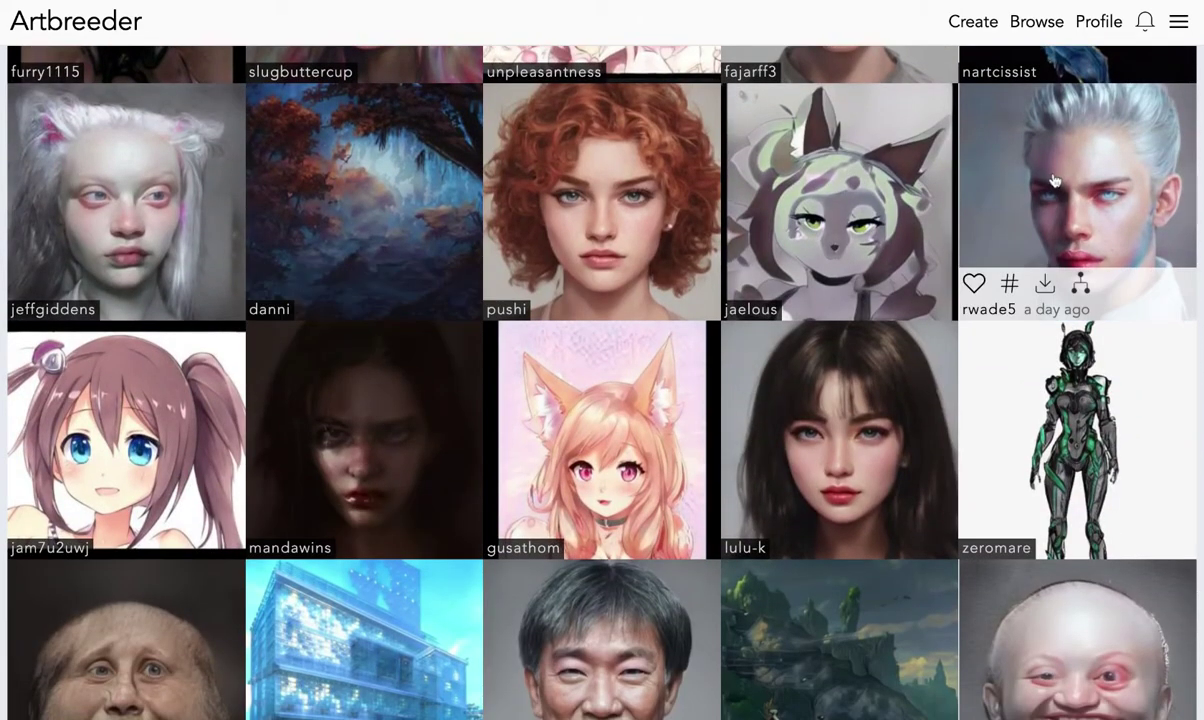
scroll(720, 456, down, 8)
scroll(720, 456, down, 5)
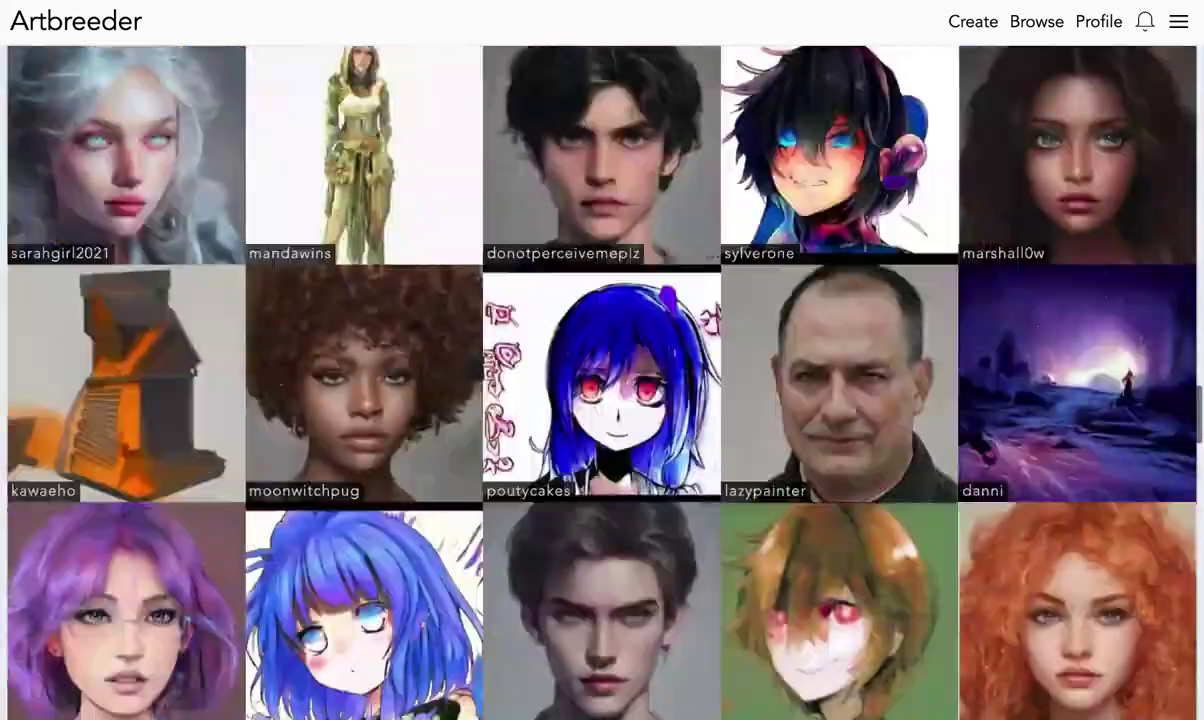
Return to the beginning of the trending images and review the first rows of portraits, castles and forest scenes.
scroll(725, 456, up, 15)
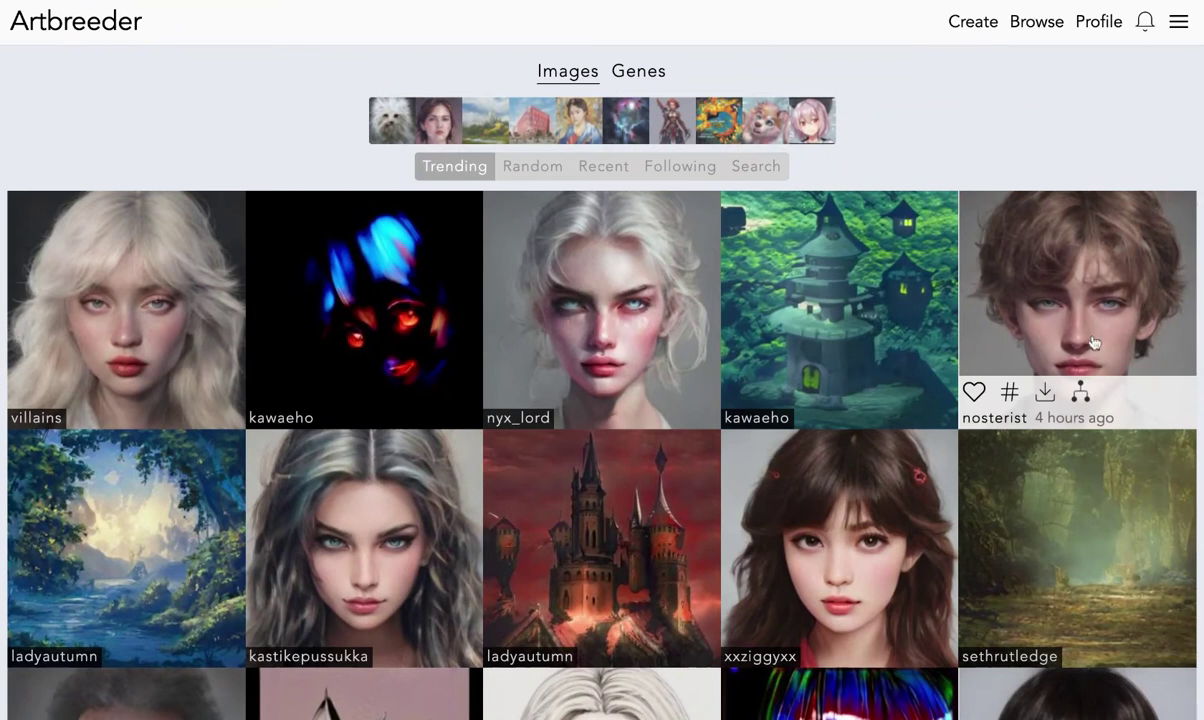
scroll(507, 551, down, 2)
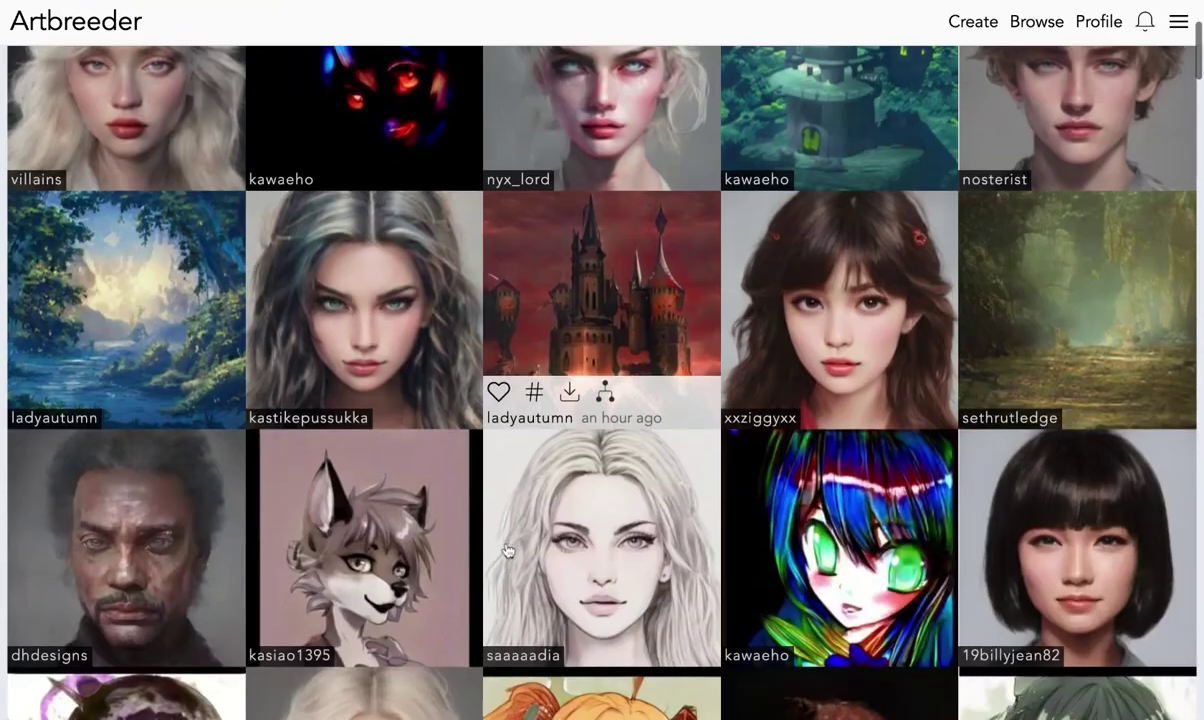
scroll(507, 551, down, 3)
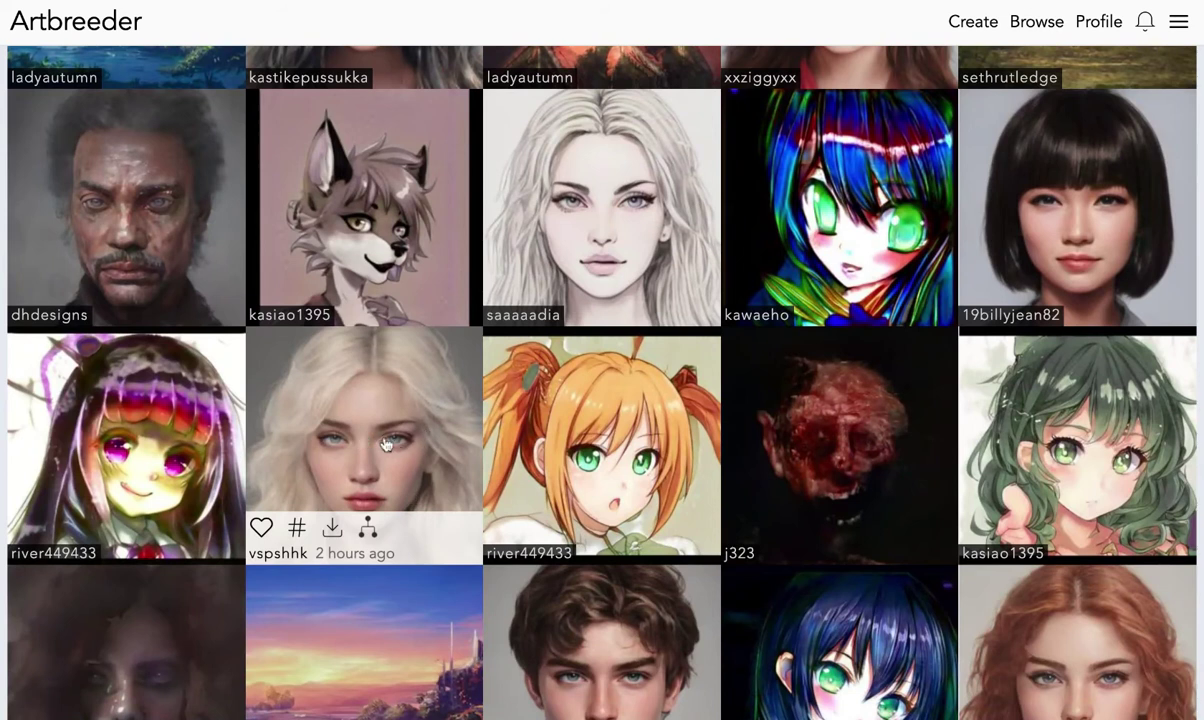
scroll(497, 400, up, 7)
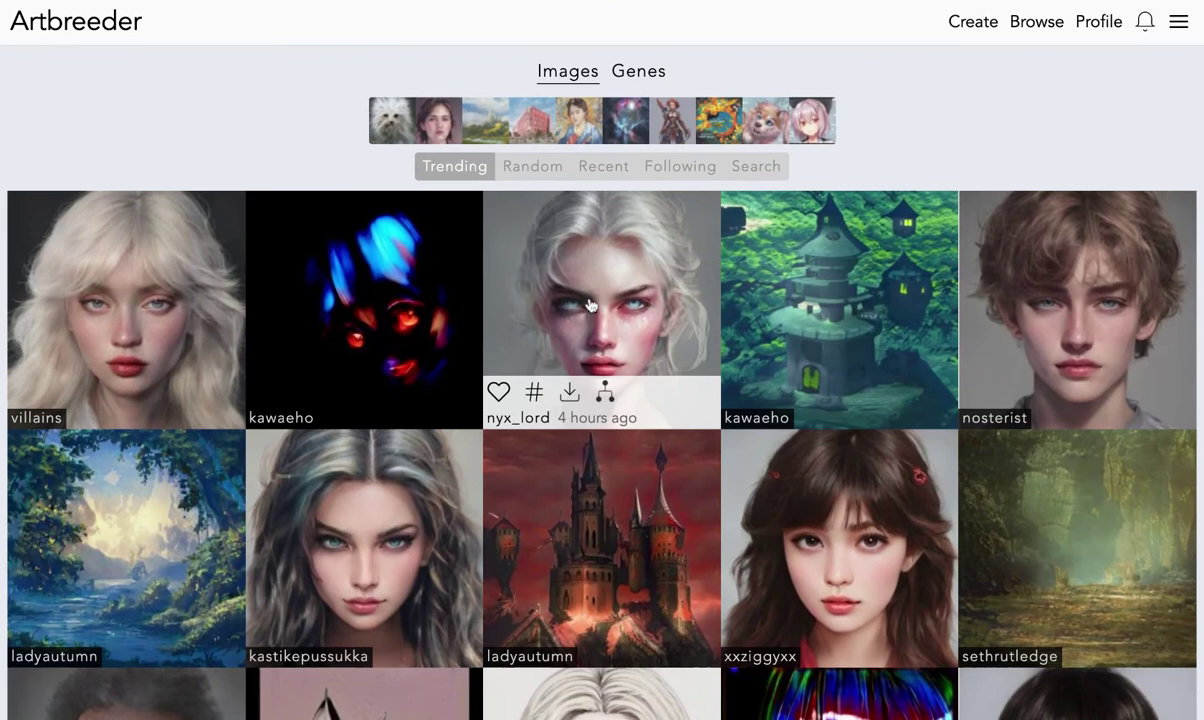
Open the own profile and browse its created portraits from the first popular rows to the smiling dark-haired man.
click(1094, 28)
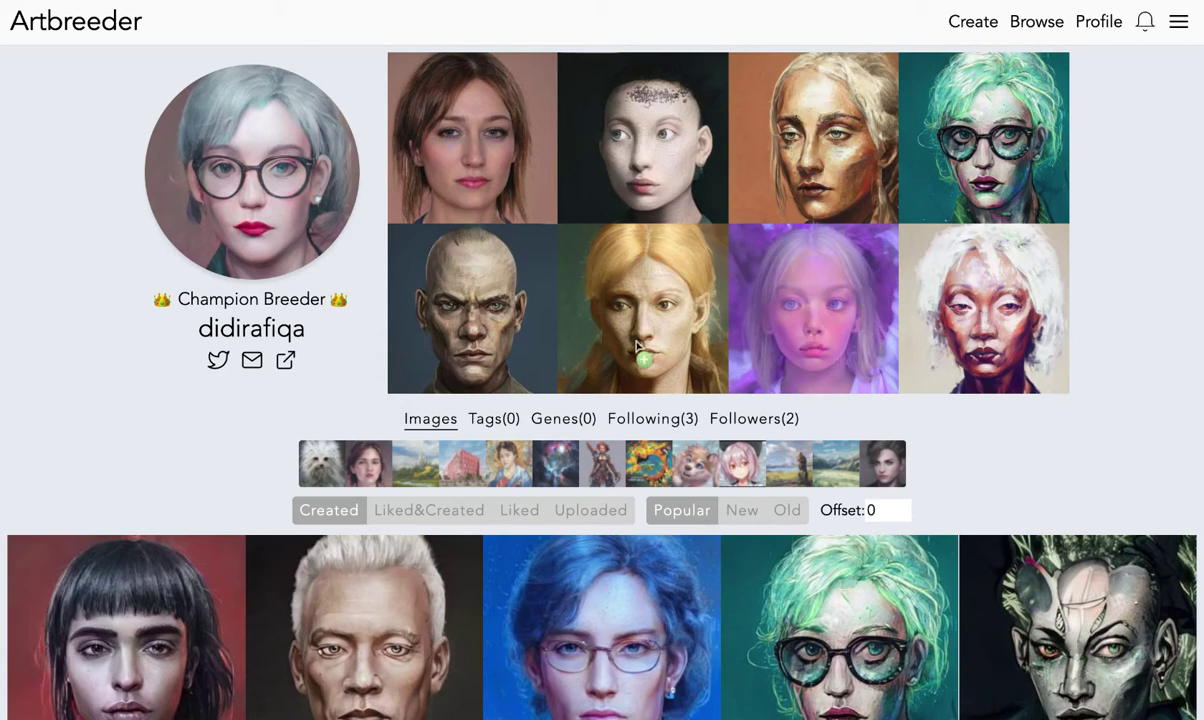
scroll(680, 375, down, 7)
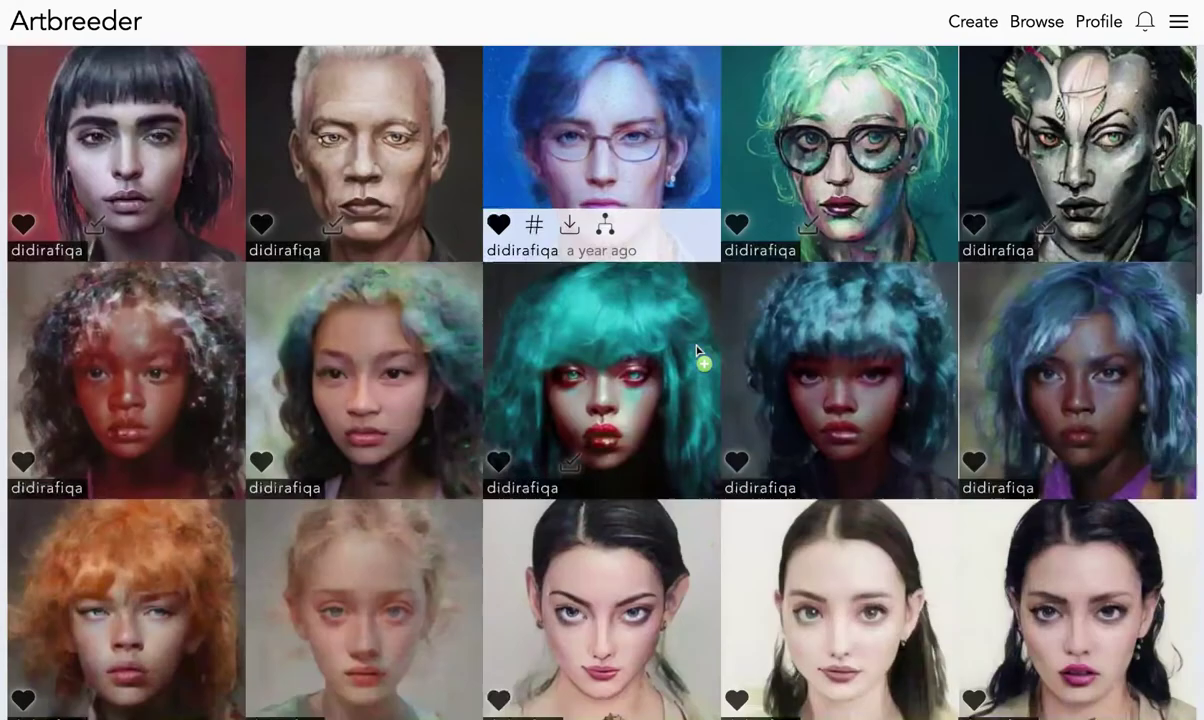
scroll(700, 350, up, 1)
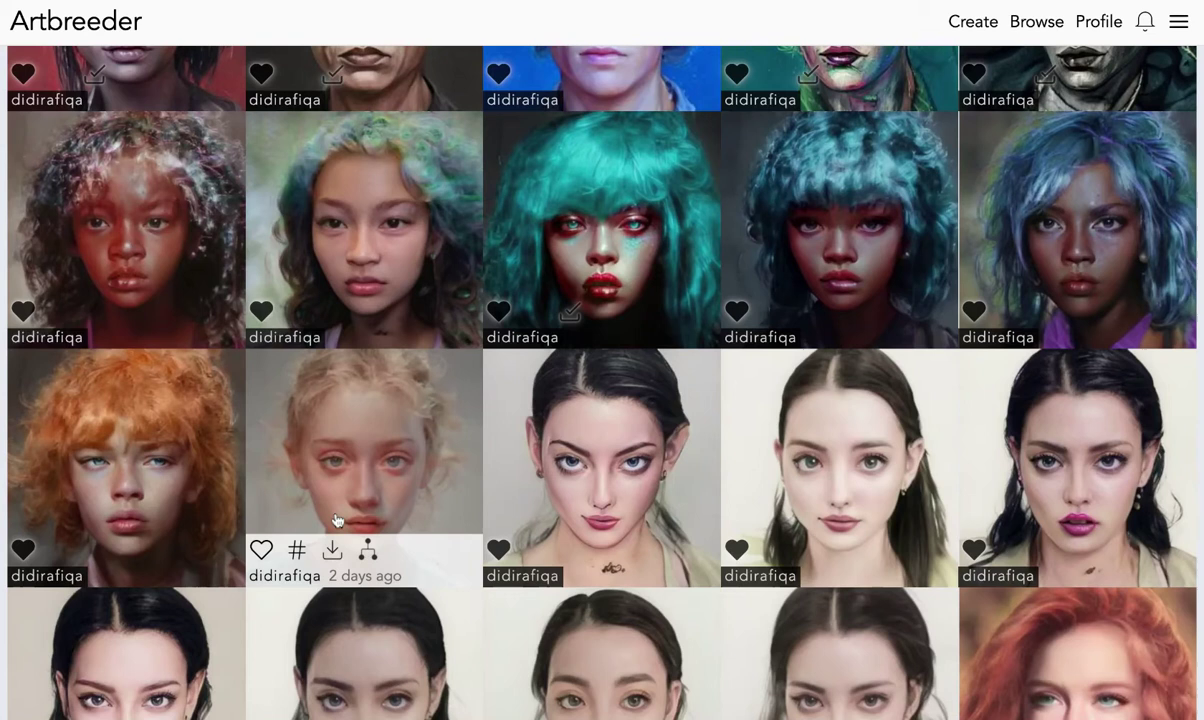
scroll(122, 515, up, 2)
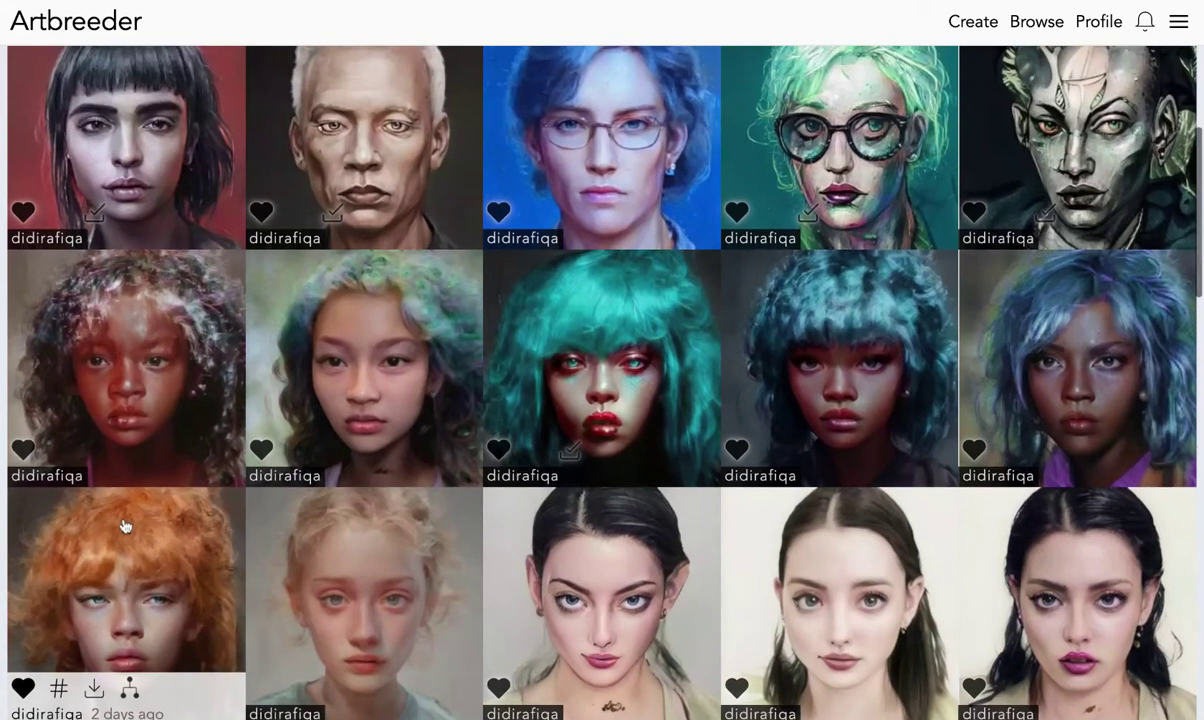
scroll(221, 548, down, 2)
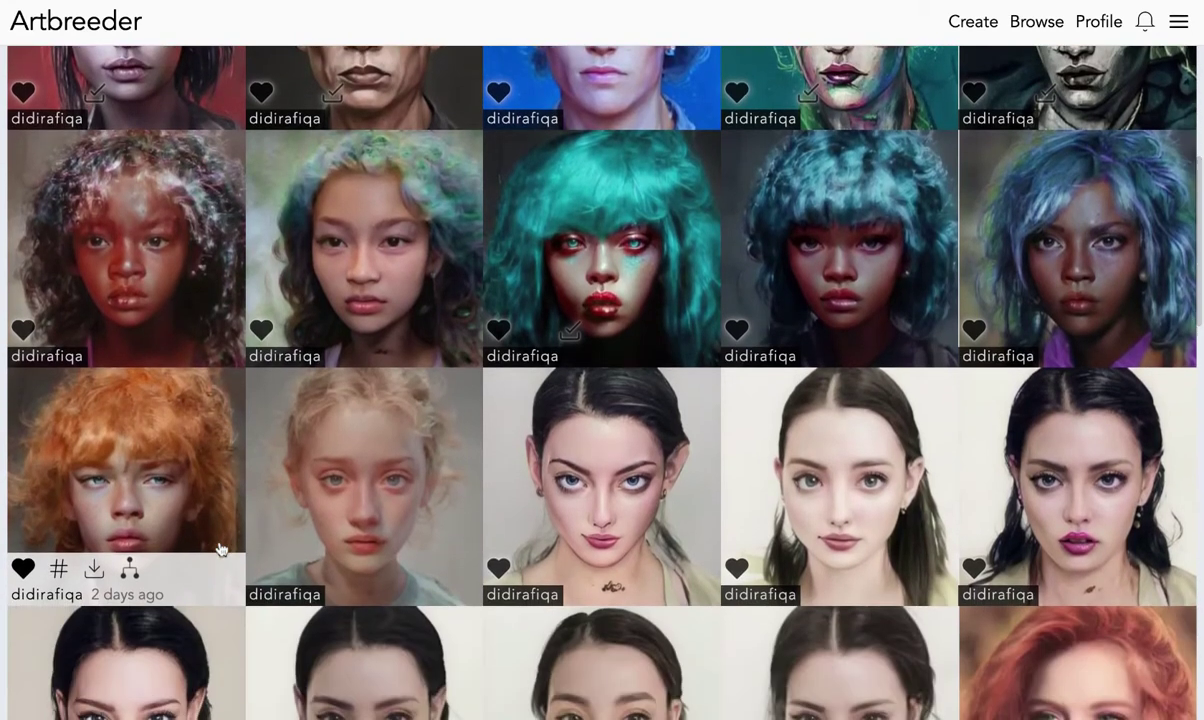
scroll(122, 560, down, 17)
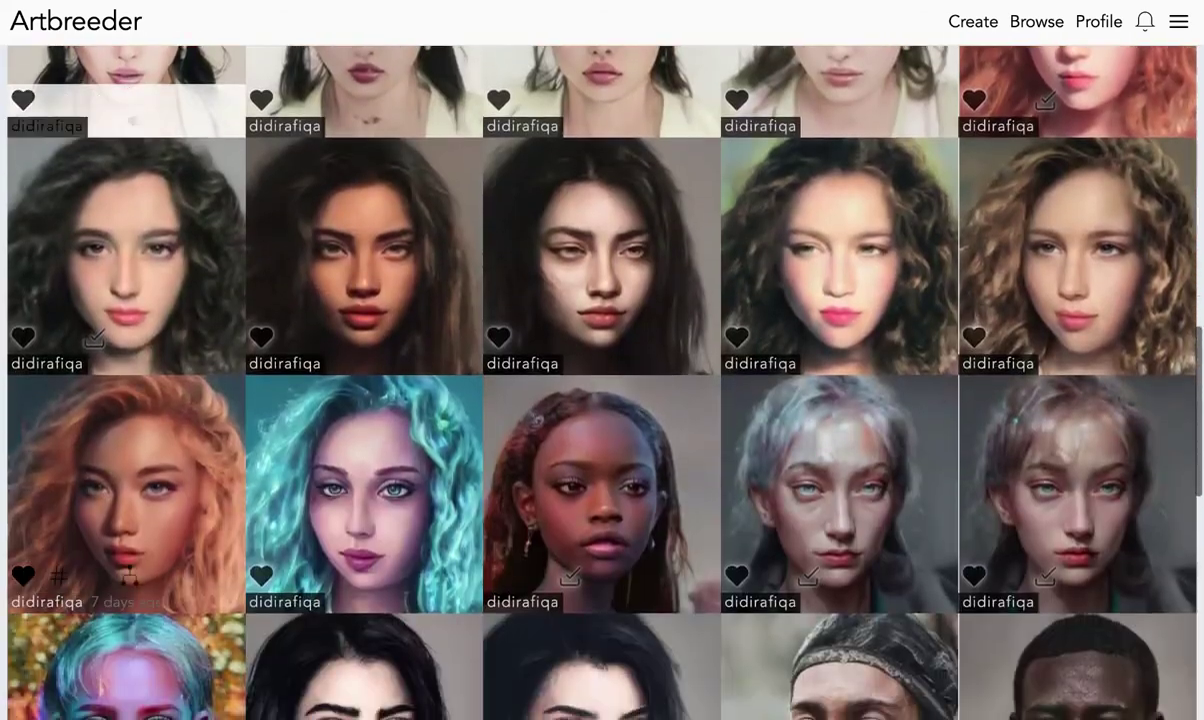
scroll(122, 560, down, 7)
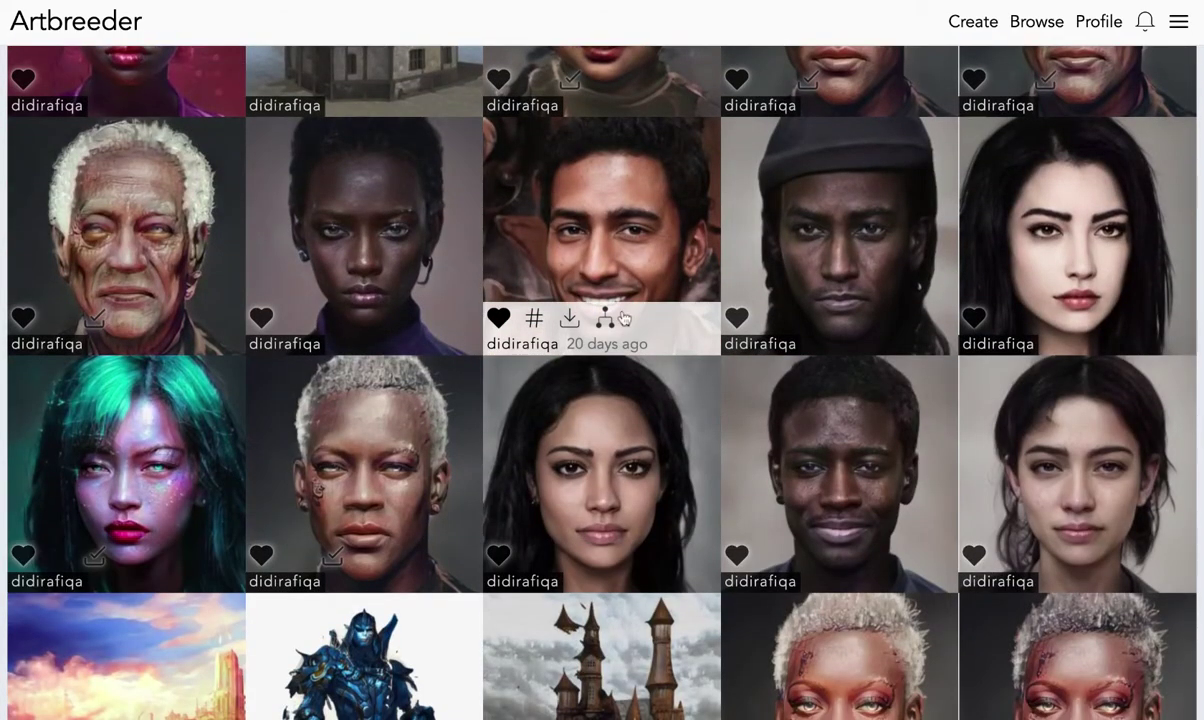
Examine the profile's realistic portraits, the blue-armoured figure and the castle, continuing to the vividly coloured elf and glasses-wearing faces.
click(536, 317)
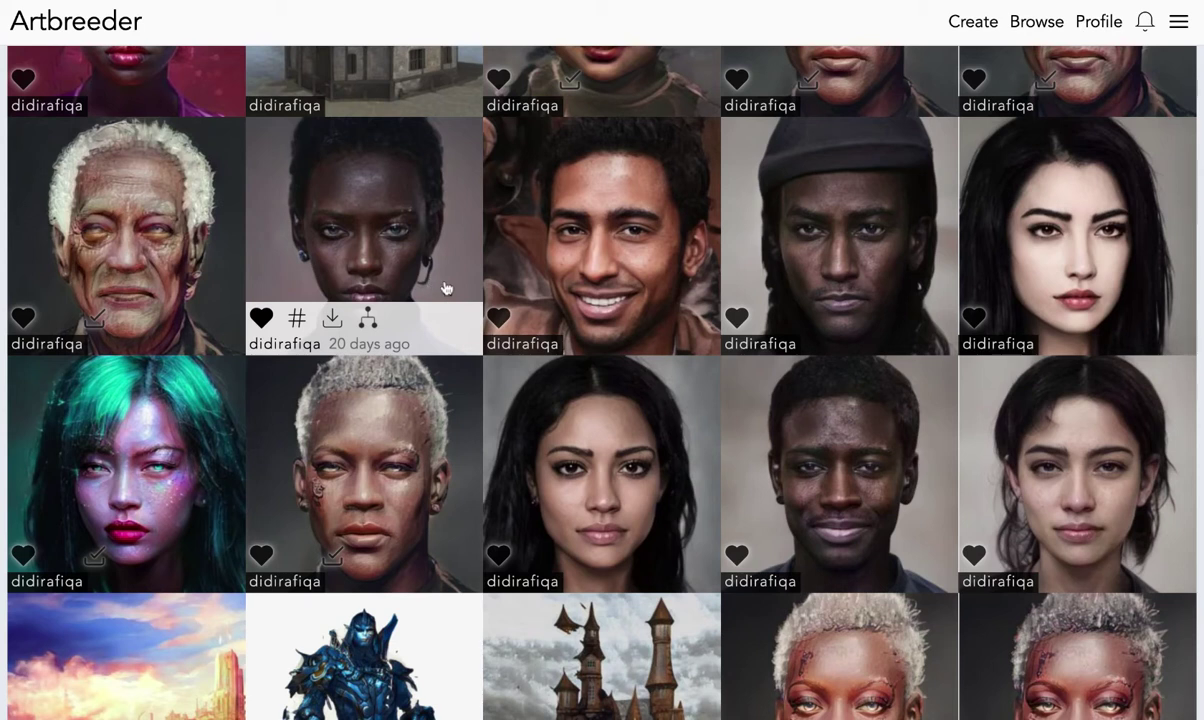
scroll(446, 288, down, 1)
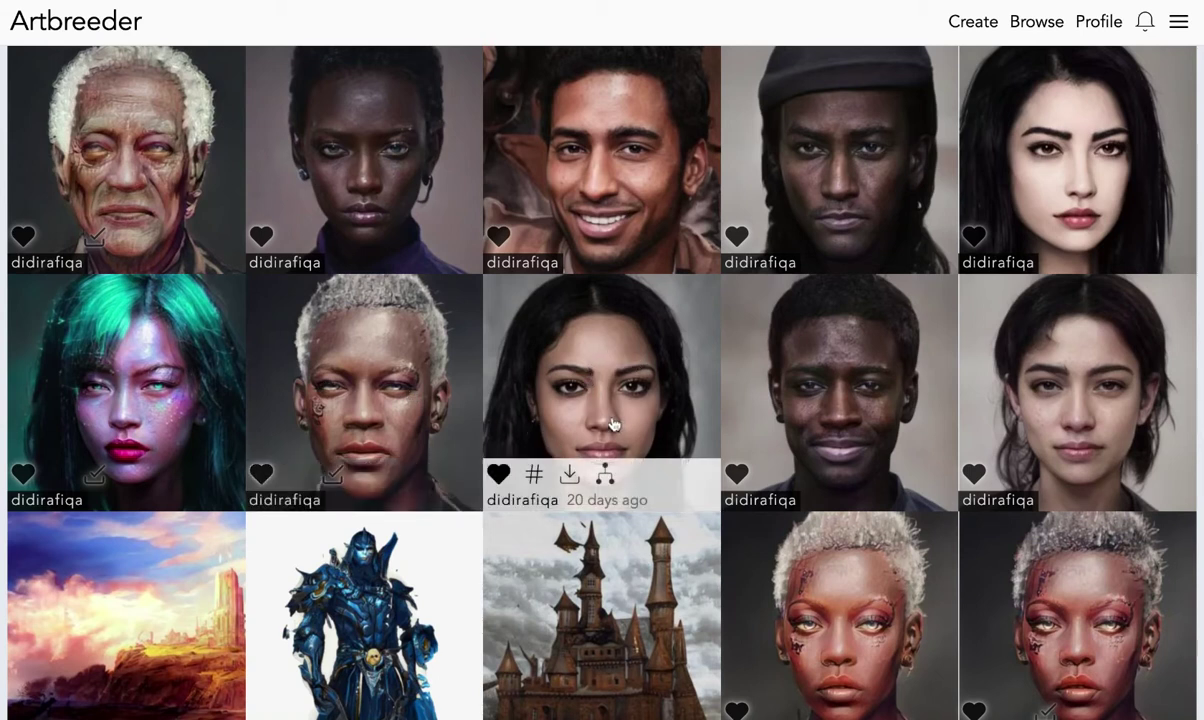
scroll(613, 424, down, 1)
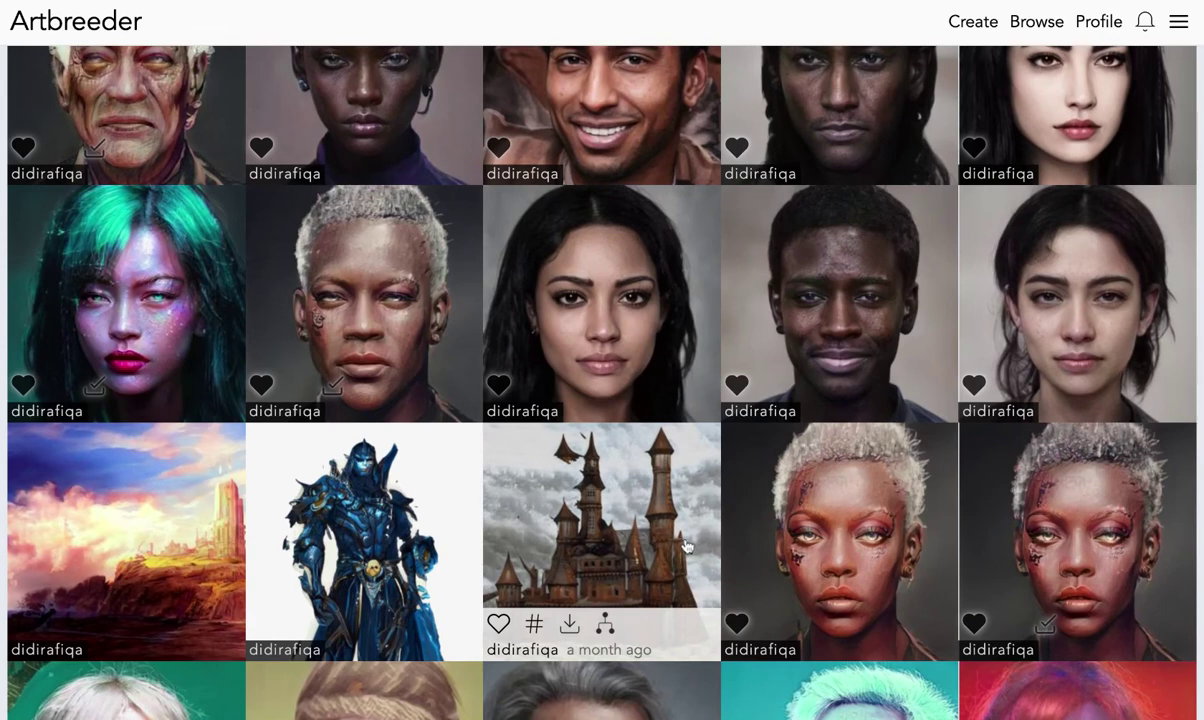
scroll(686, 545, down, 6)
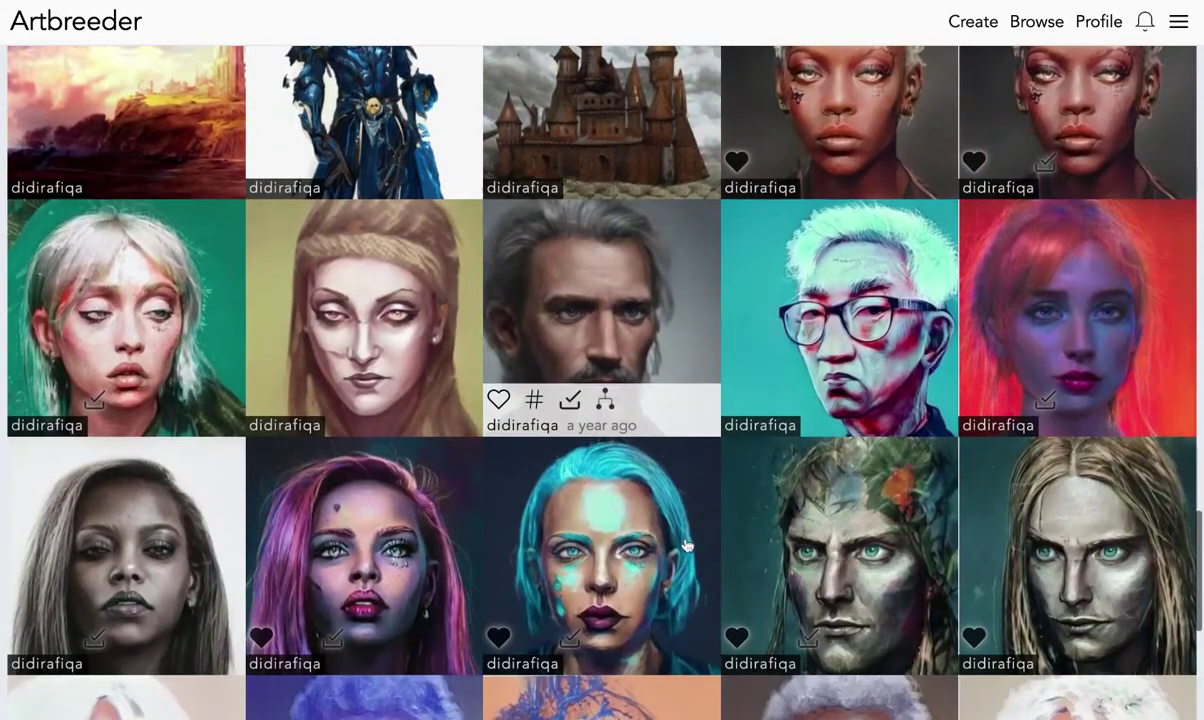
scroll(600, 600, down, 3)
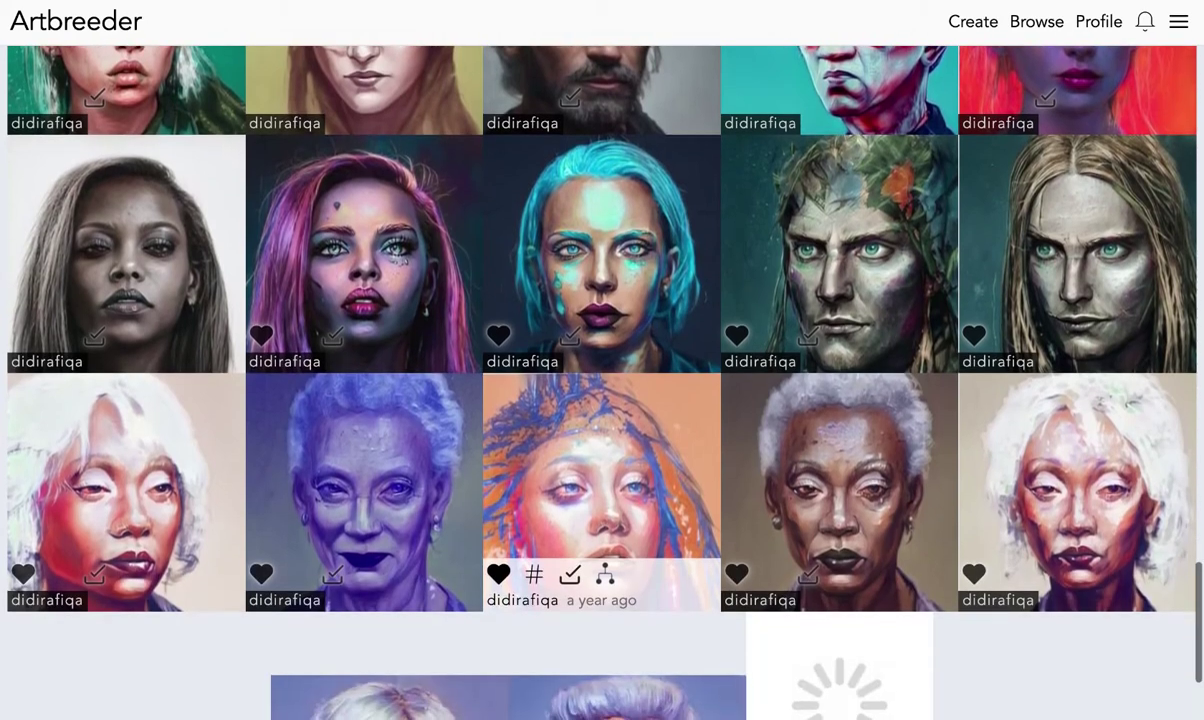
scroll(600, 450, down, 9)
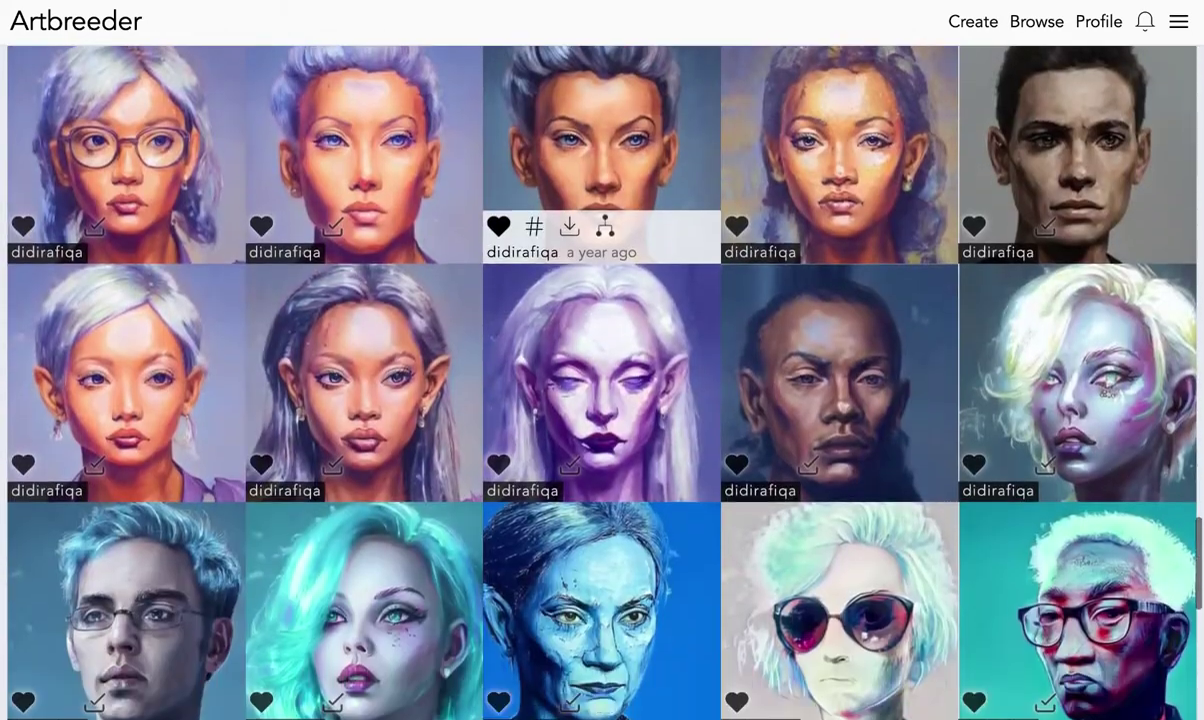
scroll(600, 450, down, 1)
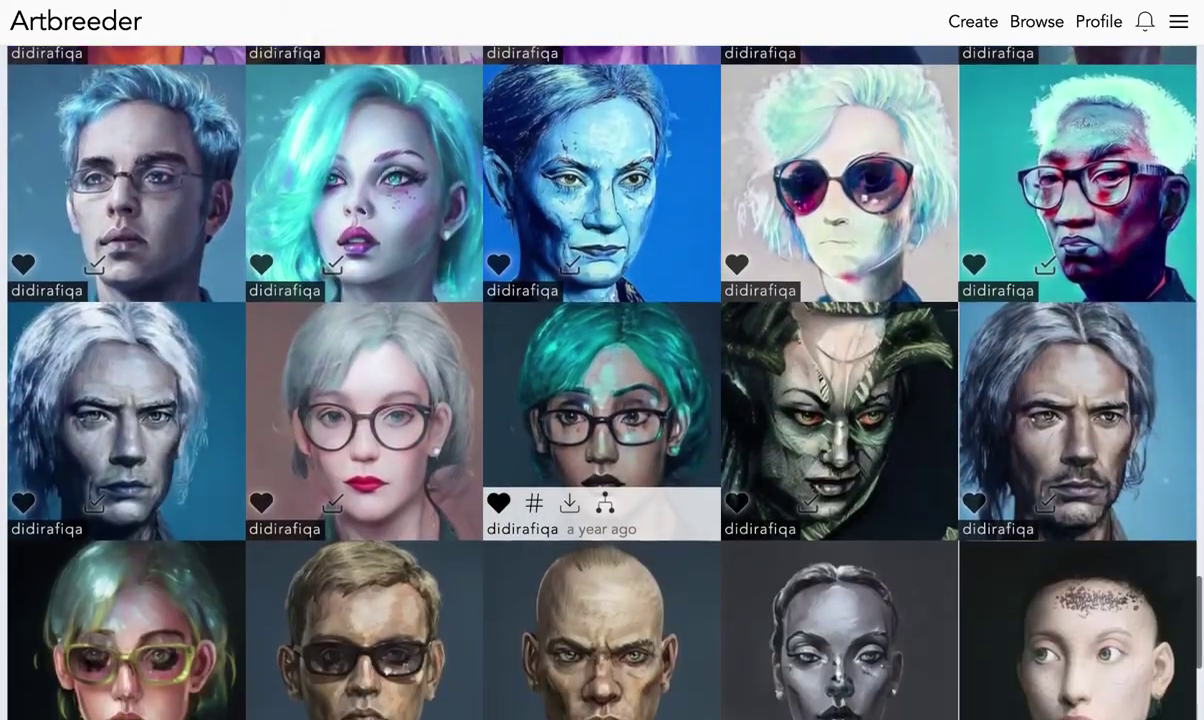
Review the profile's painted portraits, including the sunglasses-wearing characters, the green and blue painted faces and the elderly man.
scroll(600, 450, down, 3)
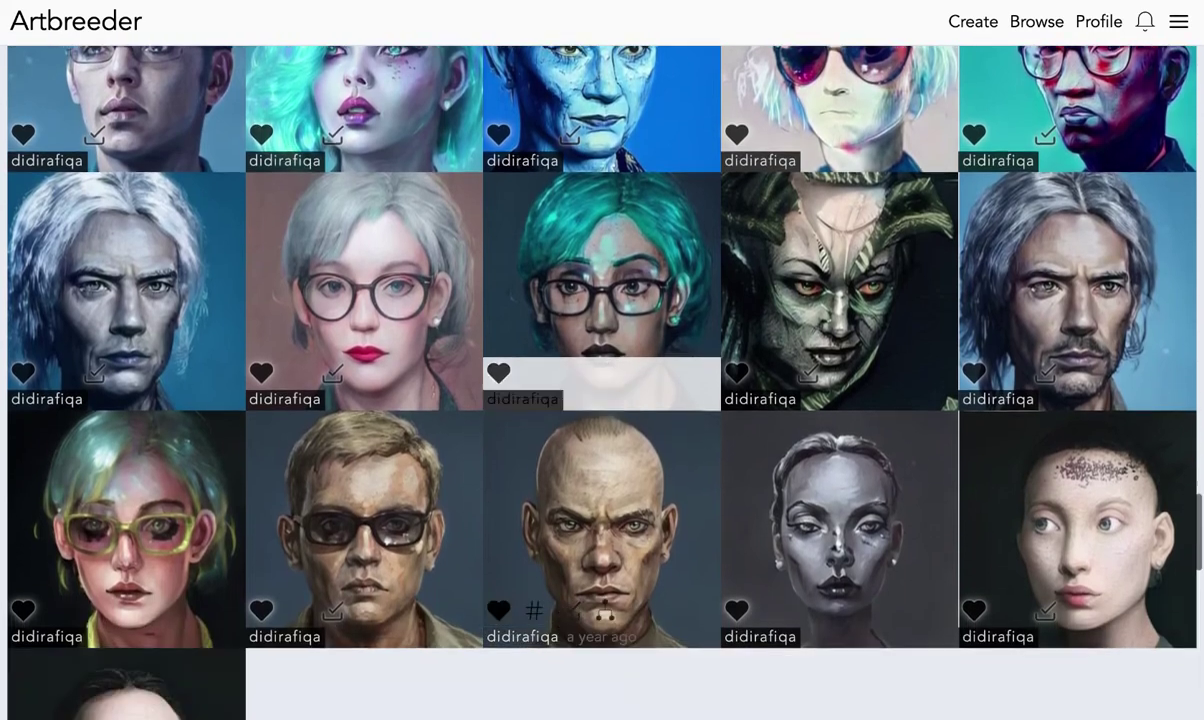
scroll(600, 450, down, 2)
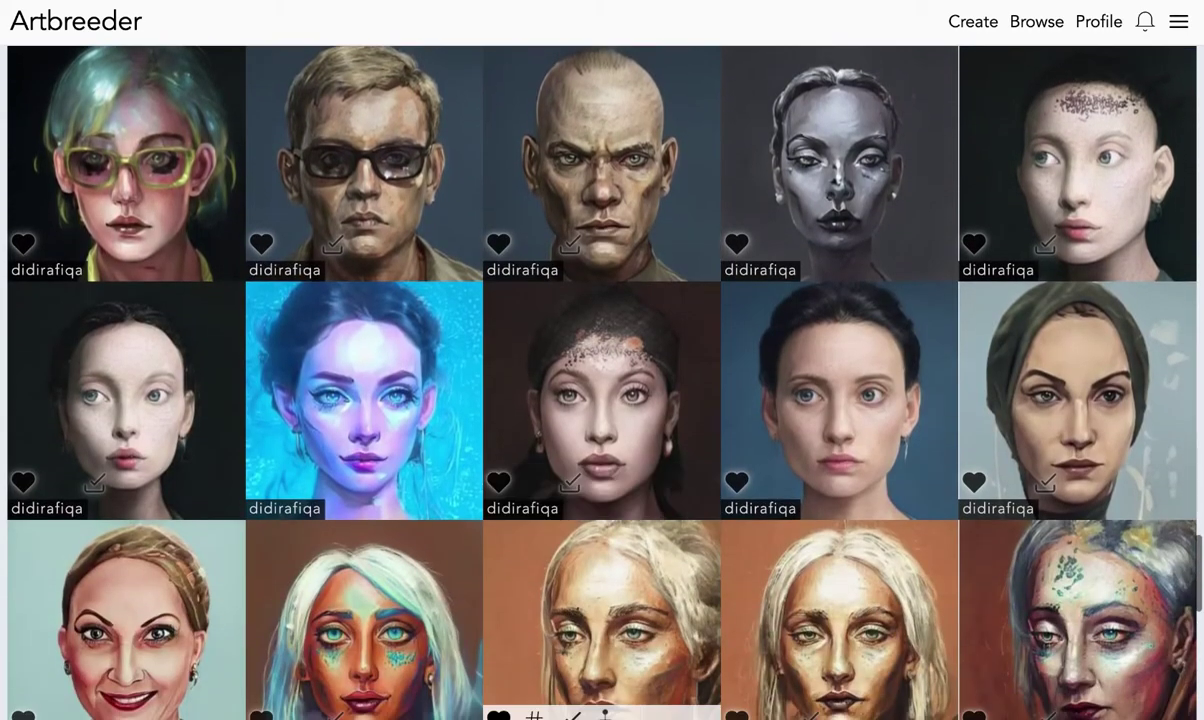
scroll(600, 560, down, 3)
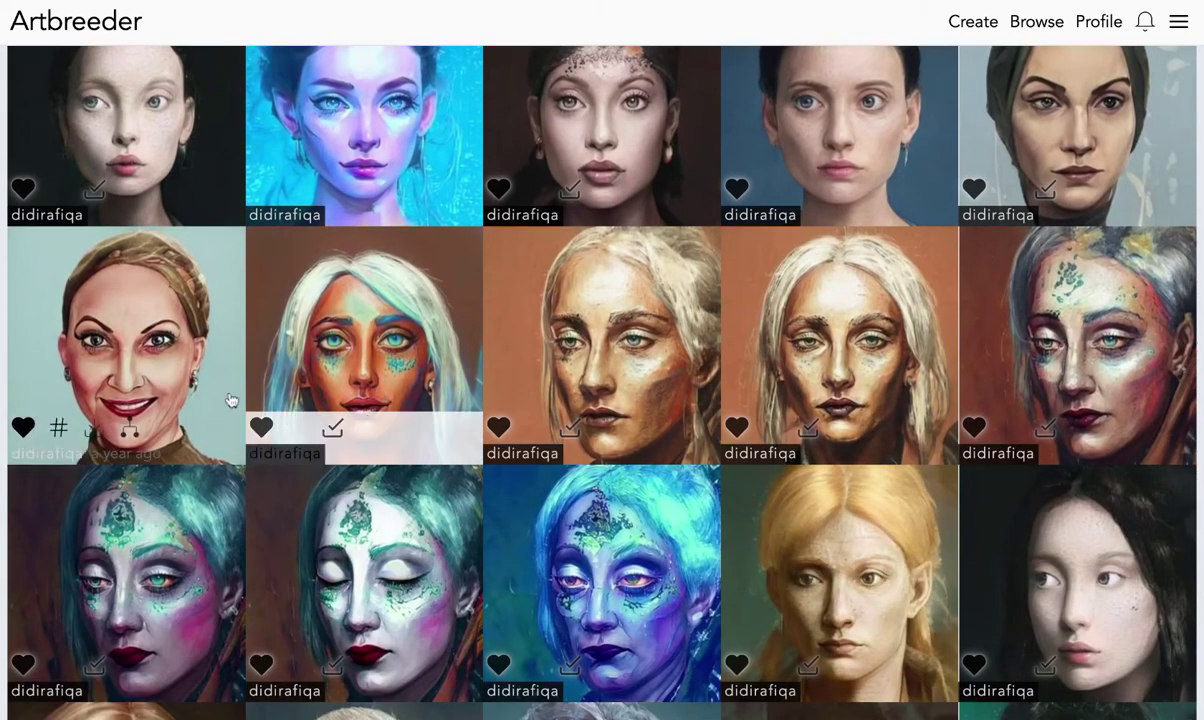
scroll(419, 418, down, 2)
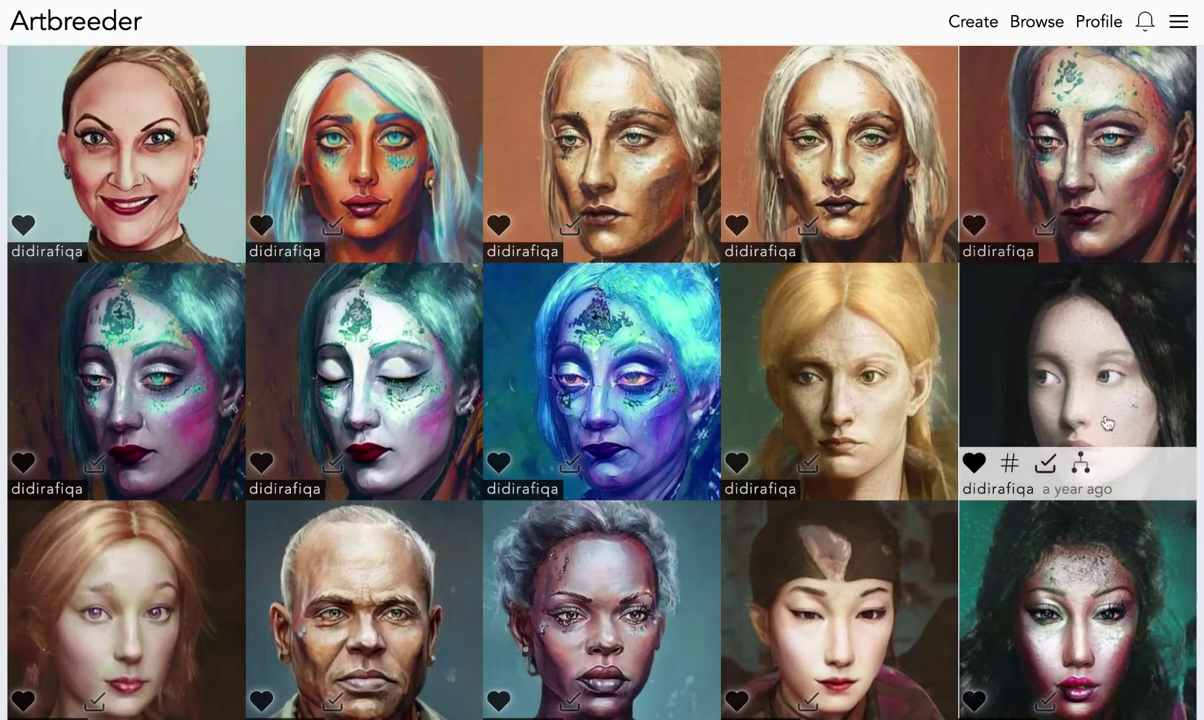
scroll(1080, 347, down, 2)
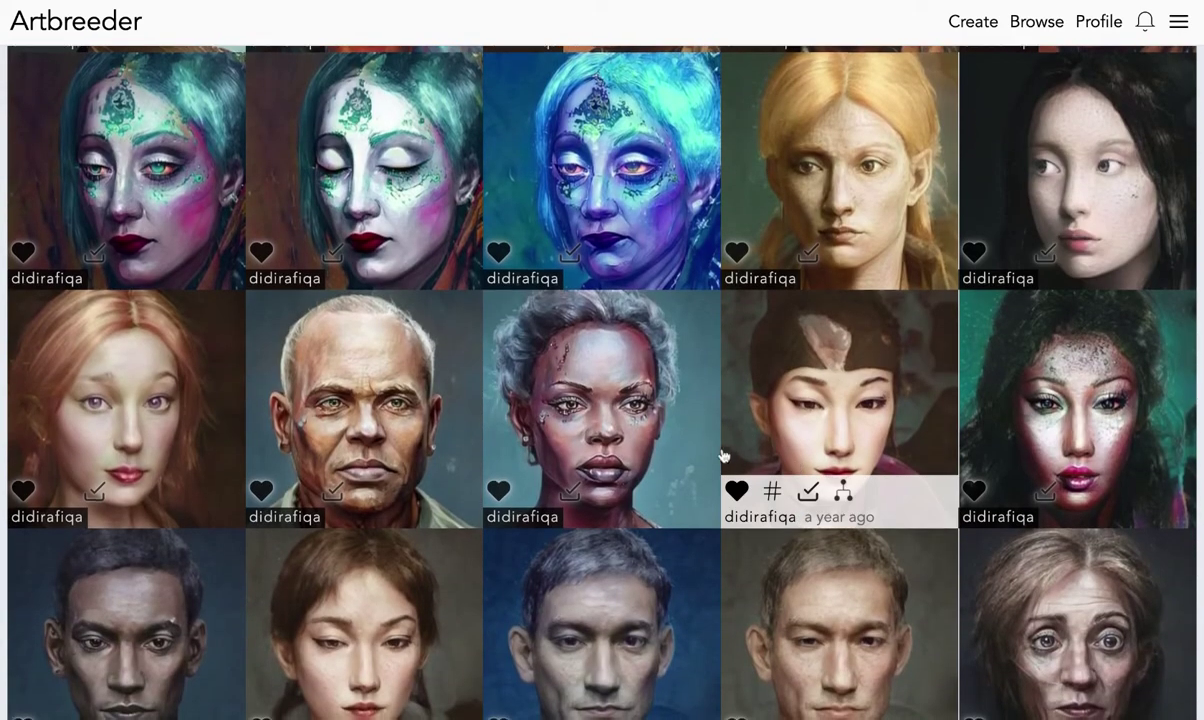
scroll(720, 457, down, 1)
click(305, 340)
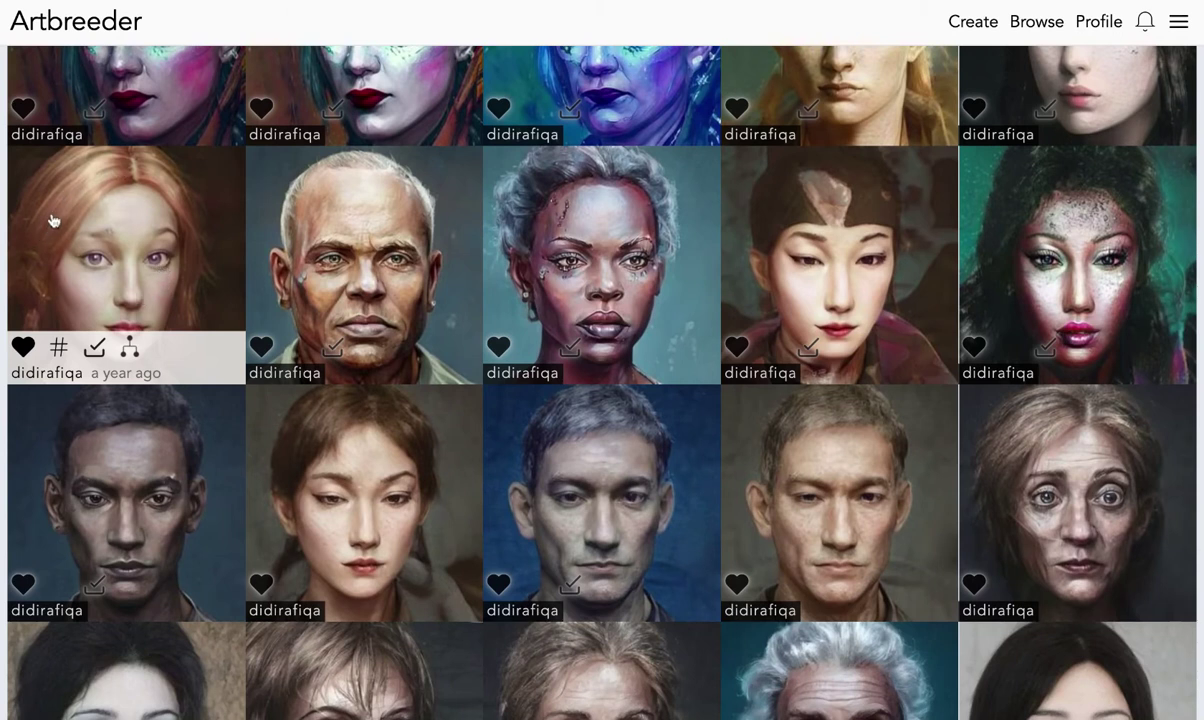
scroll(368, 422, down, 1)
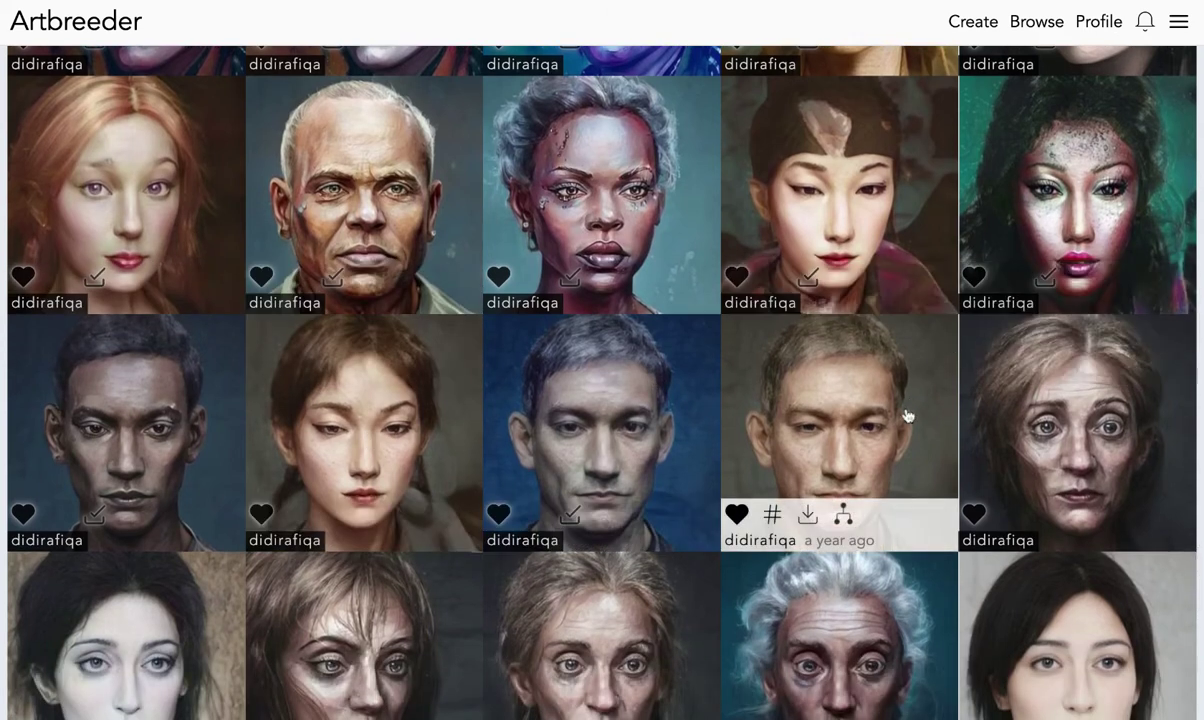
Look through the profile's aged faces, red and purple-lit portraits, long-haired man and pink-haired women.
scroll(908, 410, down, 3)
scroll(908, 415, down, 3)
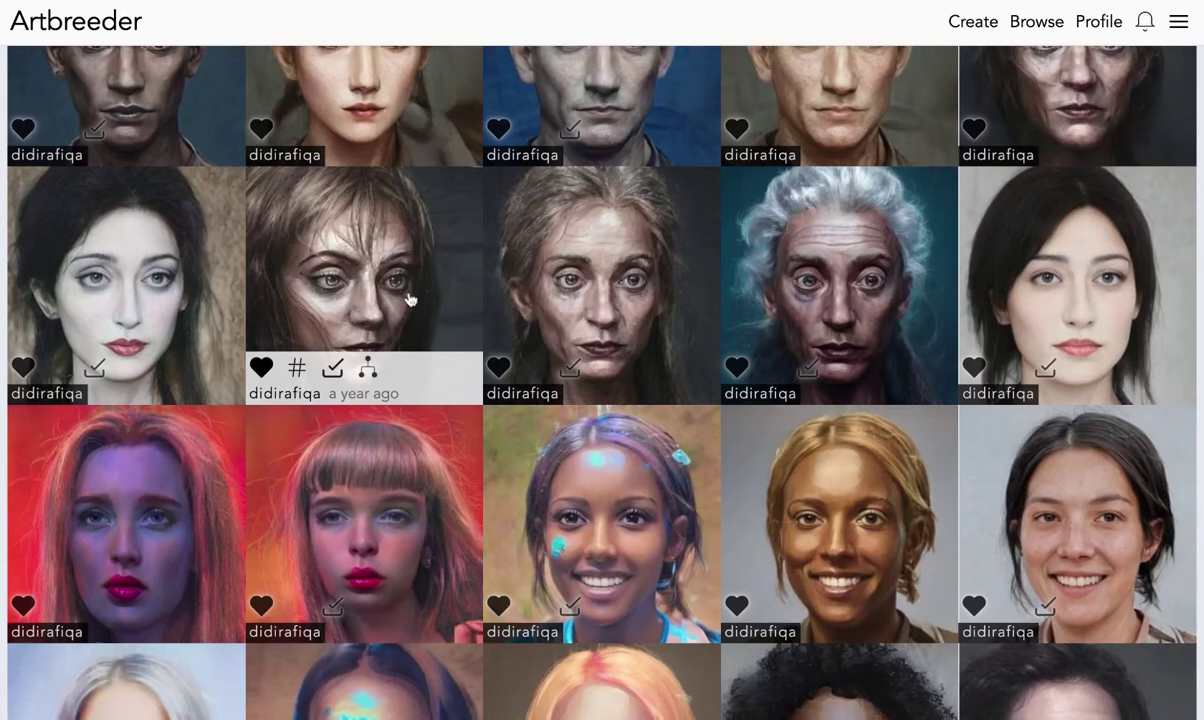
scroll(409, 298, down, 6)
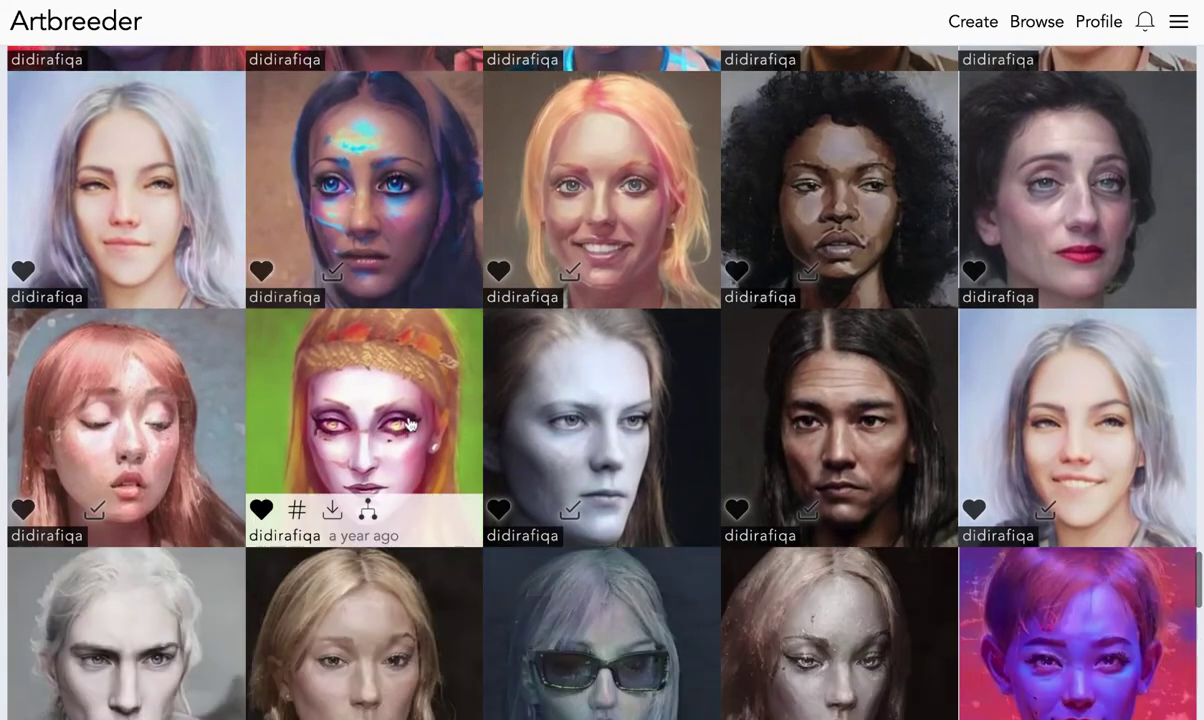
scroll(409, 420, down, 3)
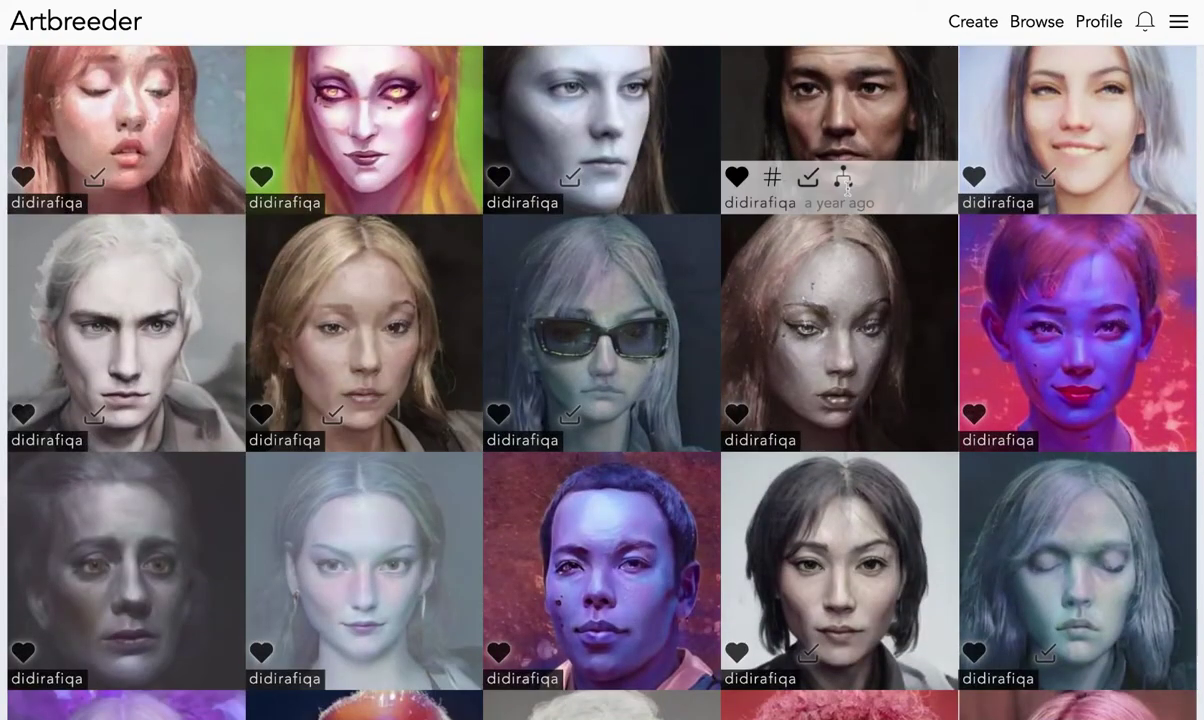
scroll(813, 170, up, 1)
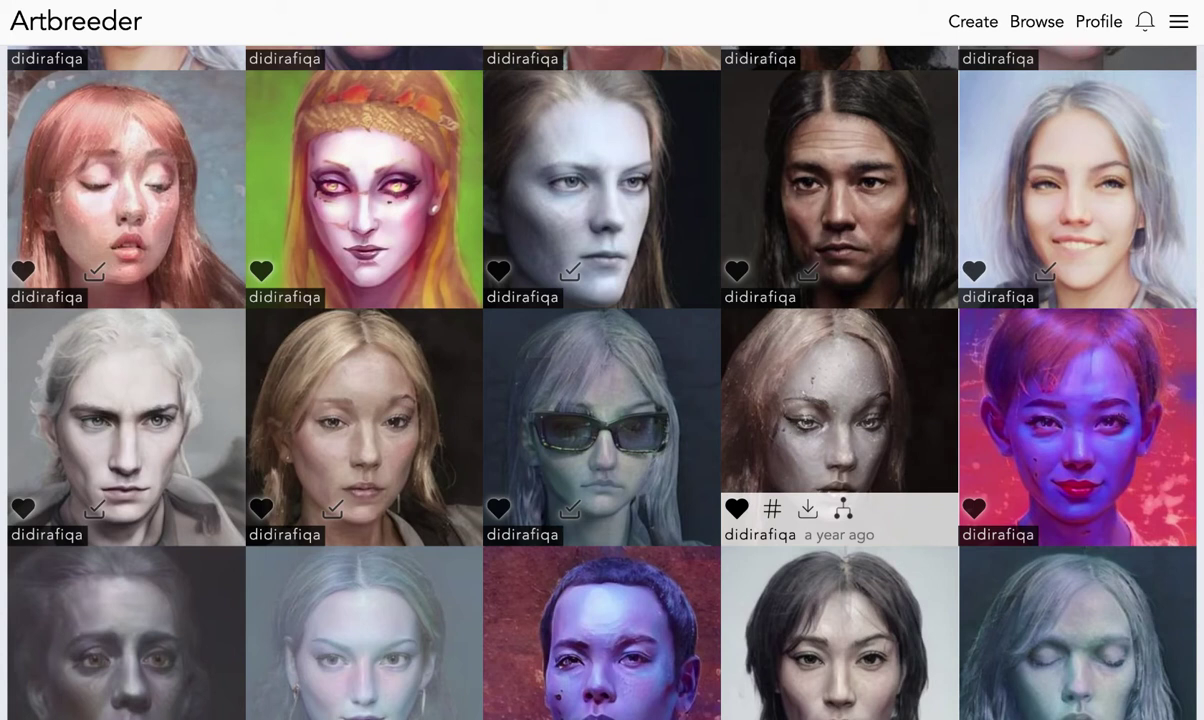
scroll(840, 525, down, 3)
scroll(840, 525, up, 2)
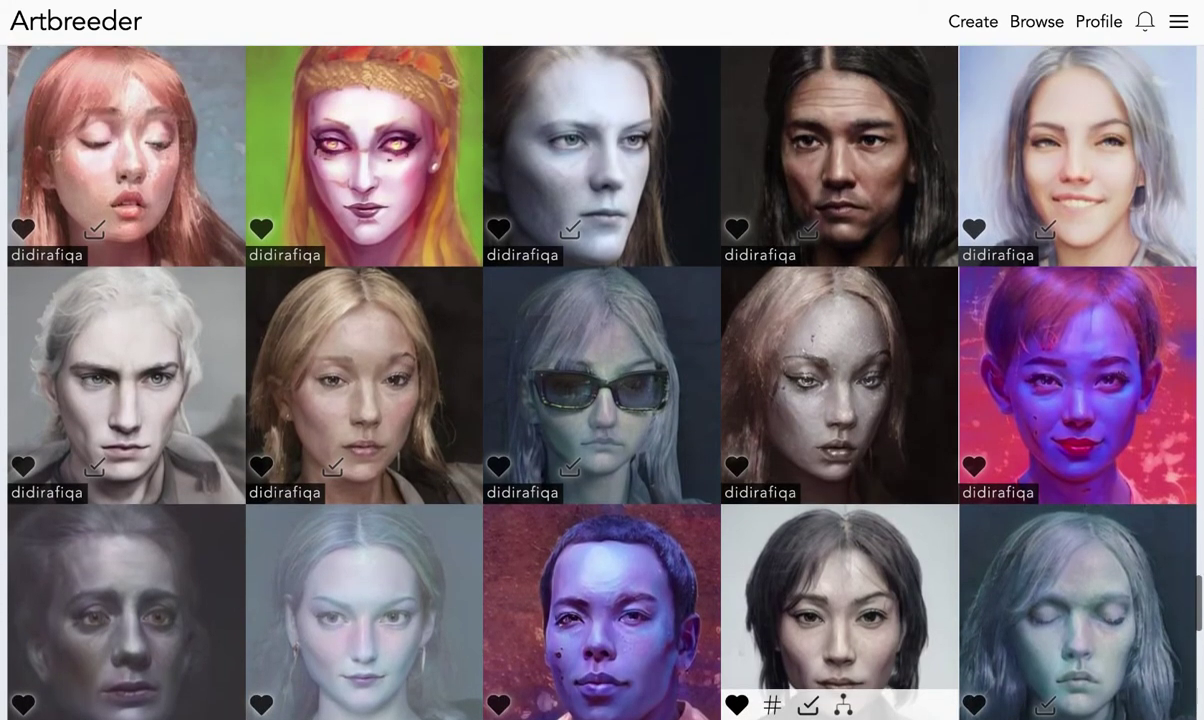
mouse_move(867, 184)
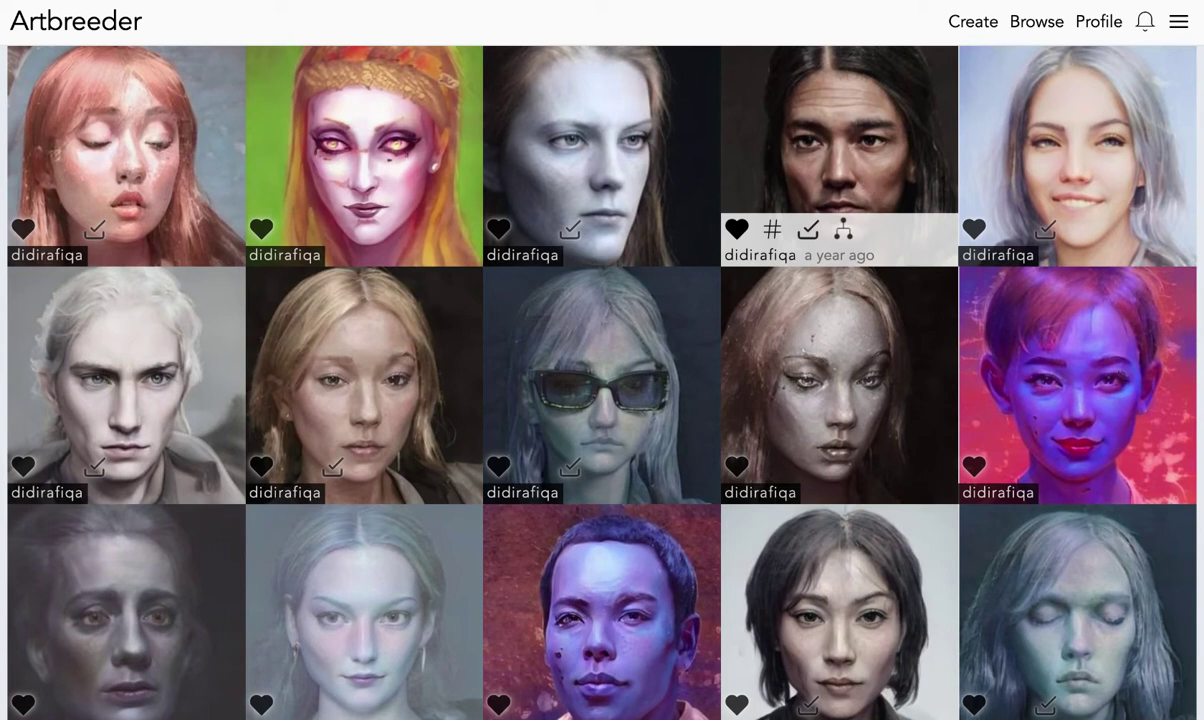
scroll(867, 184, down, 2)
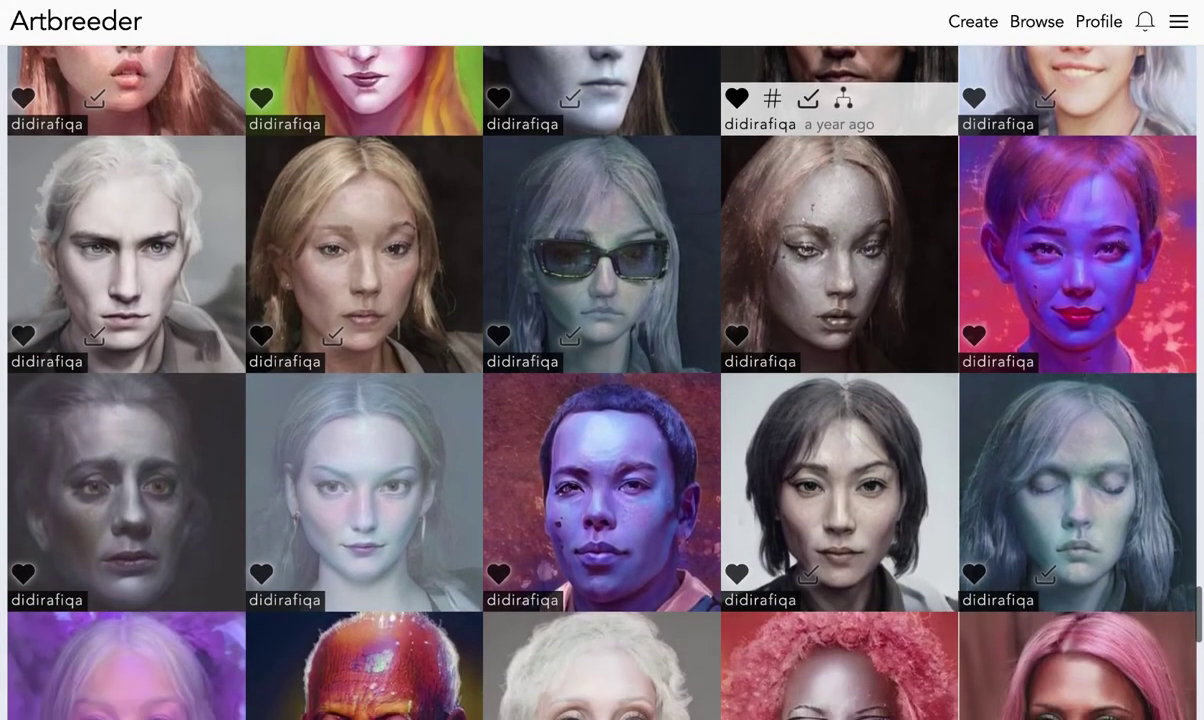
scroll(840, 120, down, 3)
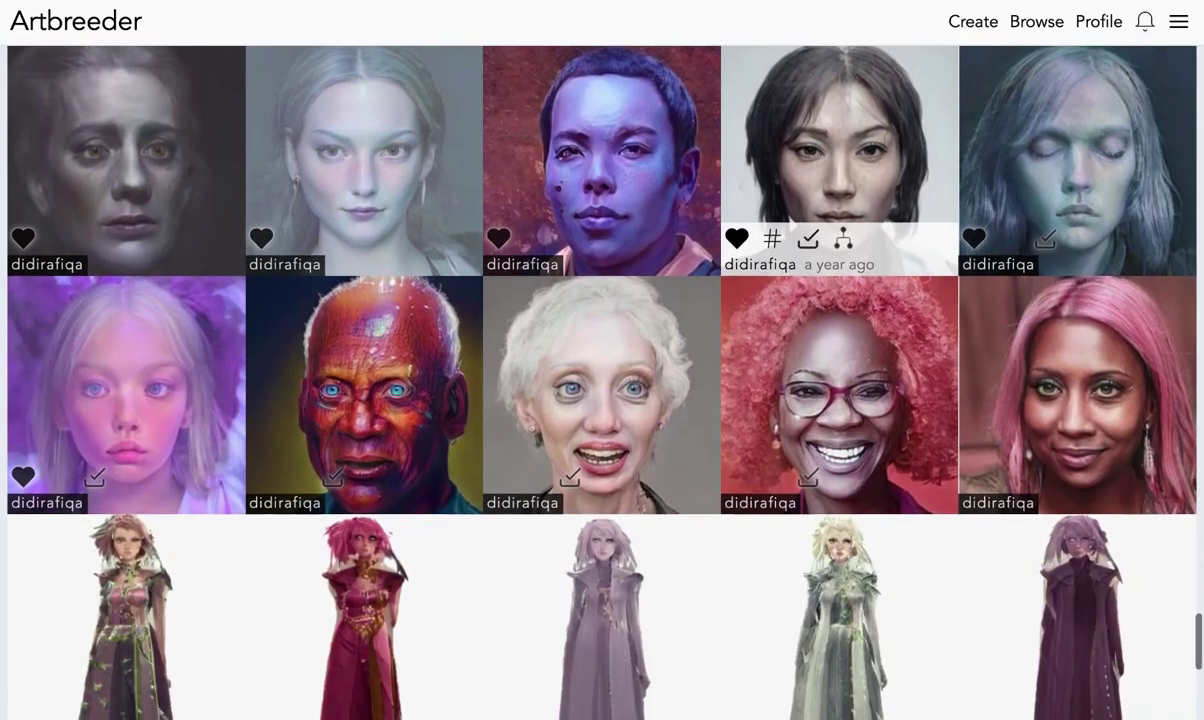
Examine the full-body robed characters and the gradual series from the white-haired old man to the red-haired child.
scroll(840, 150, down, 2)
scroll(697, 457, down, 2)
scroll(697, 457, up, 2)
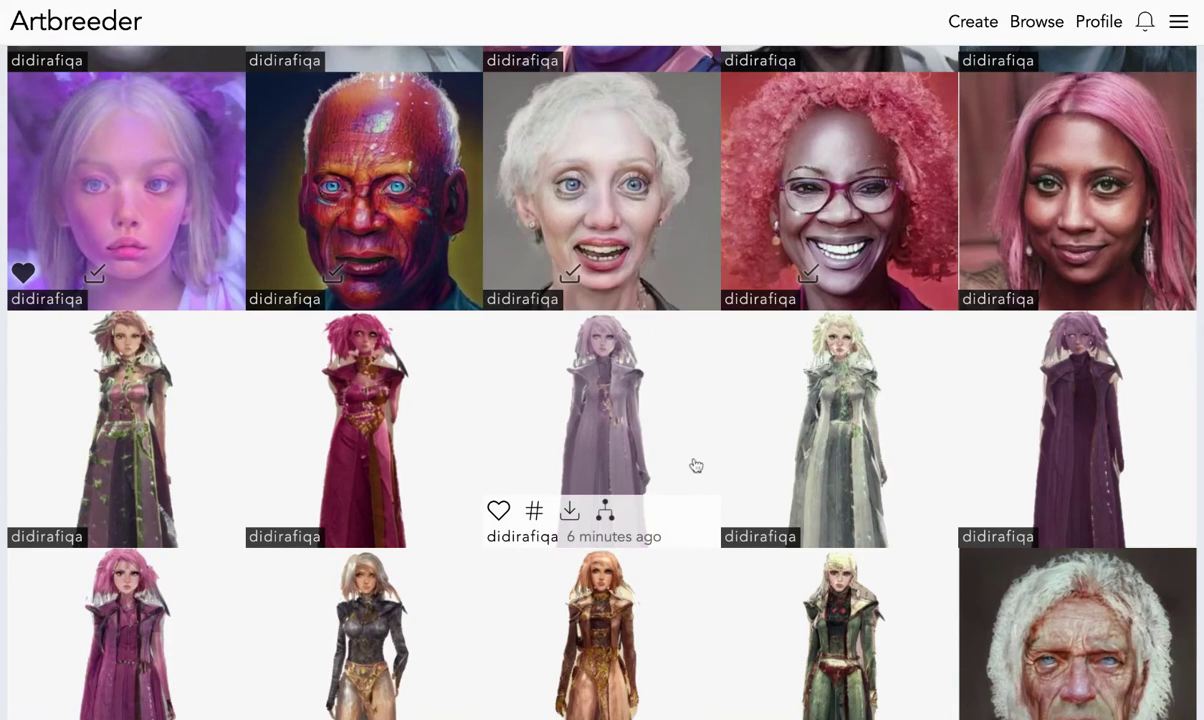
scroll(696, 465, down, 10)
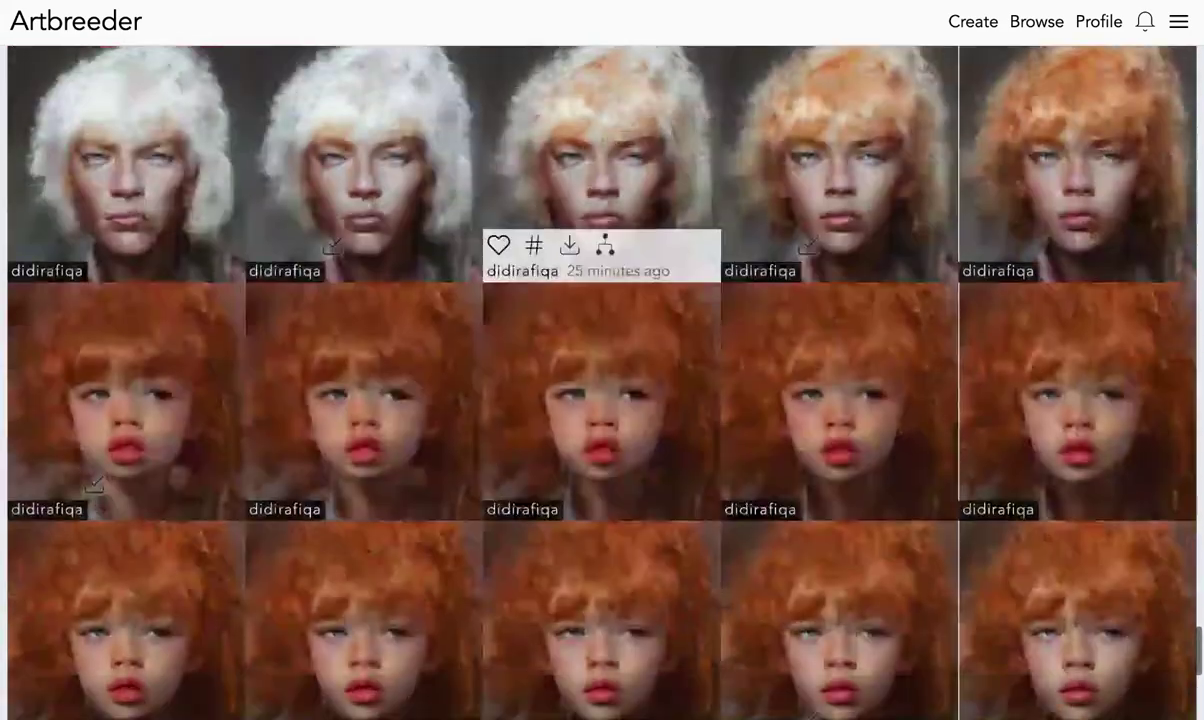
scroll(600, 400, down, 5)
scroll(600, 400, up, 2)
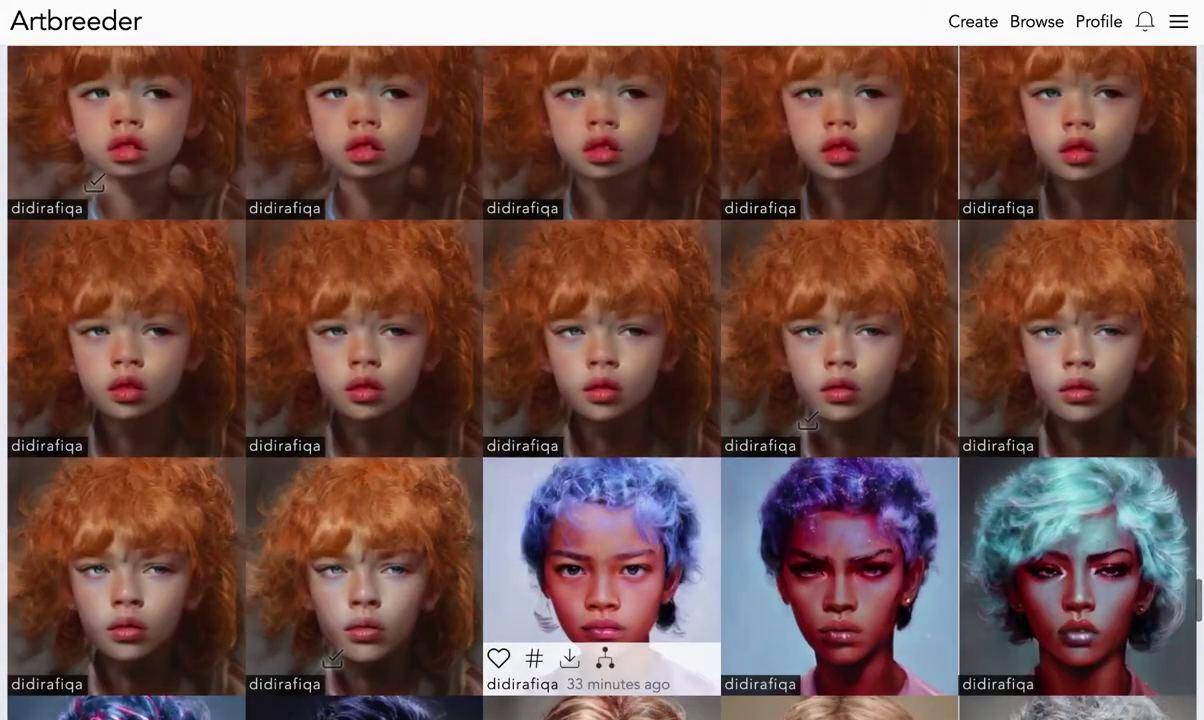
scroll(600, 560, down, 3)
scroll(600, 560, up, 6)
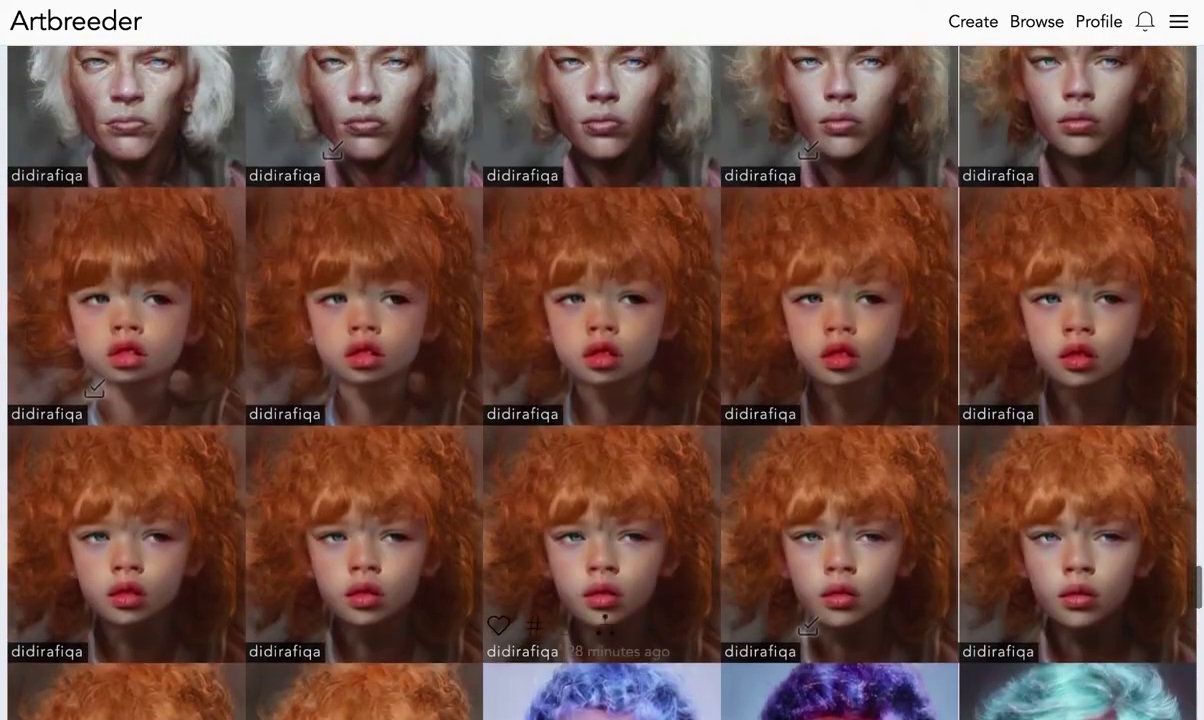
scroll(600, 600, up, 5)
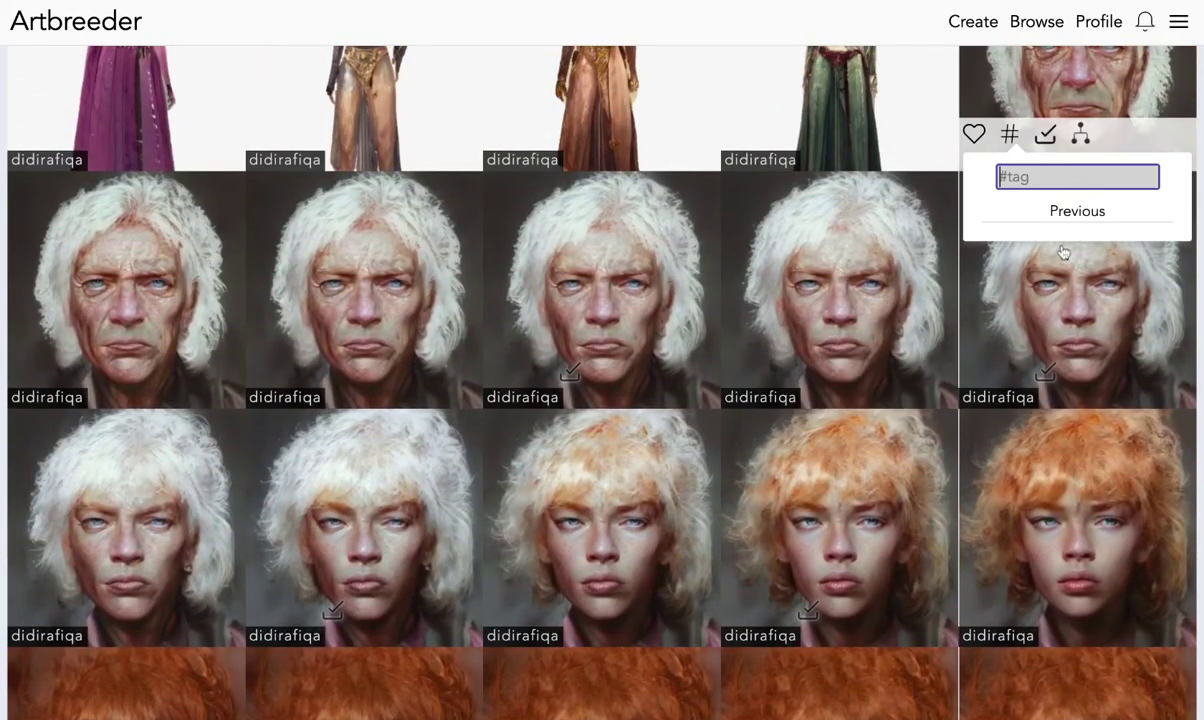
scroll(653, 438, down, 3)
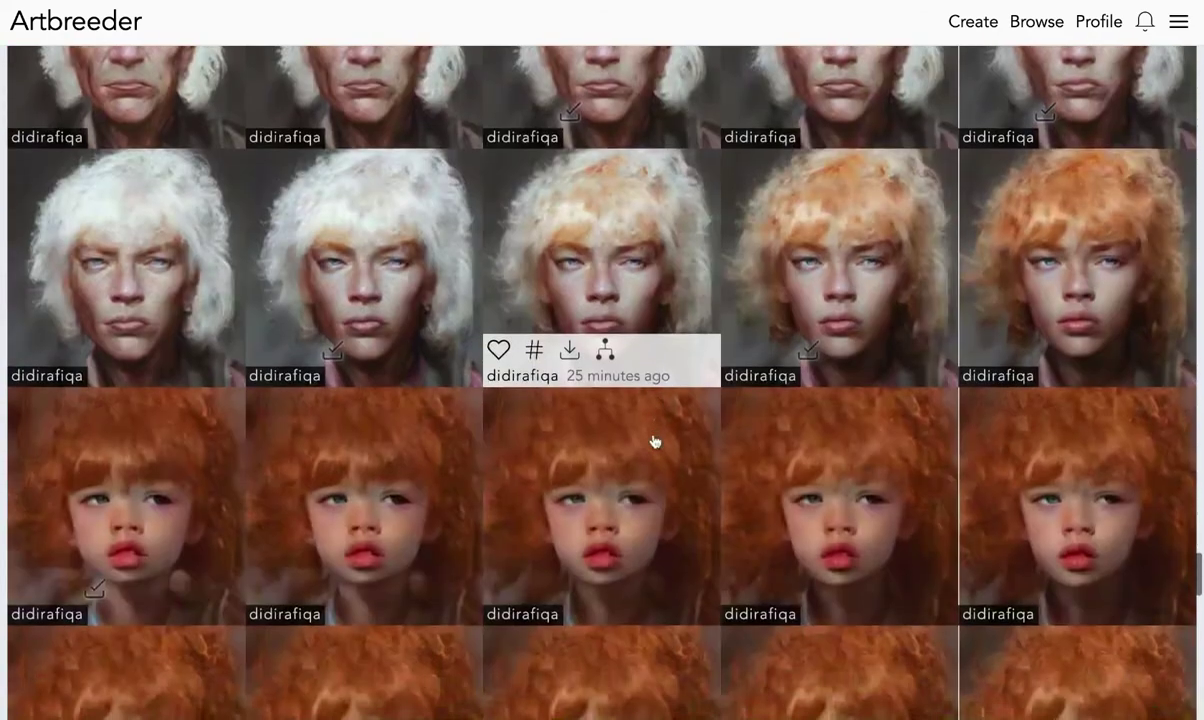
Examine the profile's transition from white-haired to red-haired faces, the red-haired child series and the blue-haired portraits.
scroll(645, 551, down, 5)
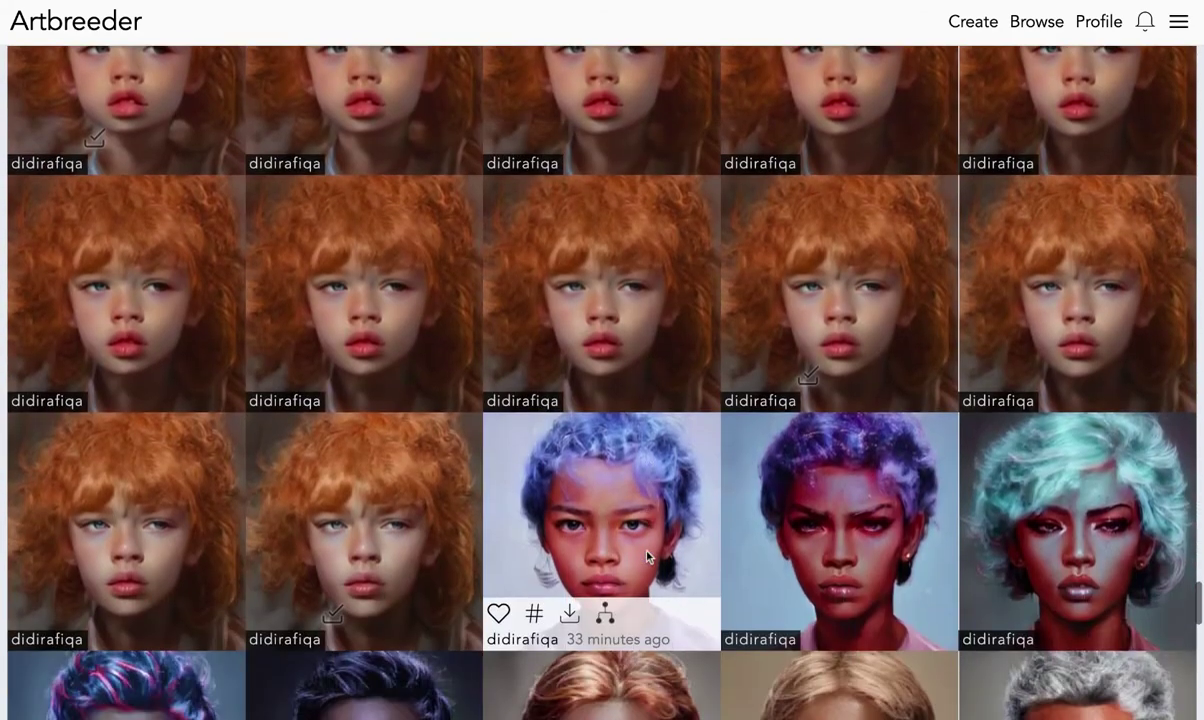
scroll(641, 558, up, 10)
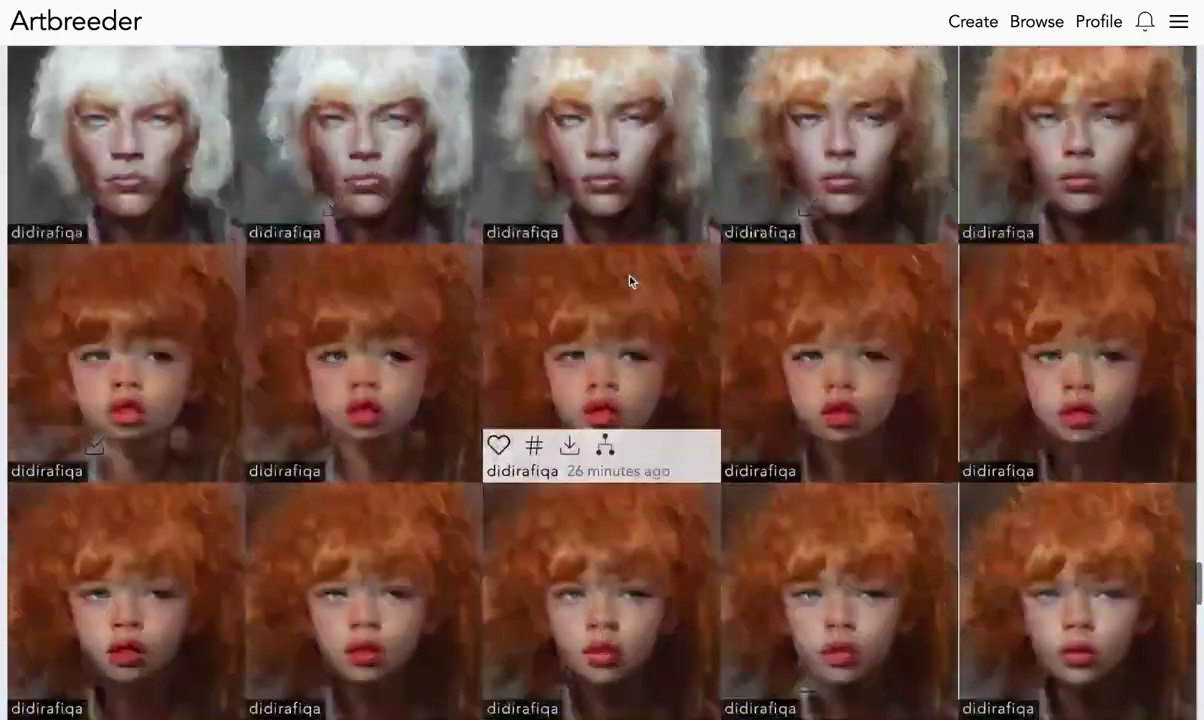
scroll(630, 281, up, 20)
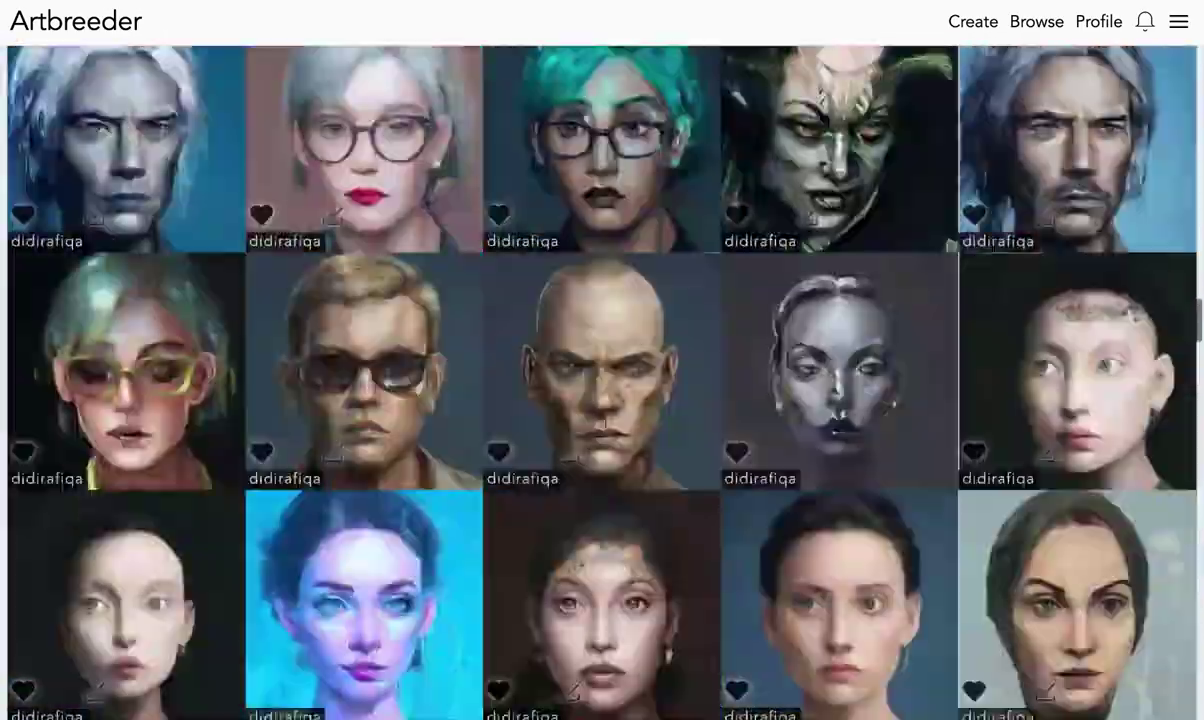
Start a new creation in the Portraits category using the Compose method.
scroll(604, 383, up, 2)
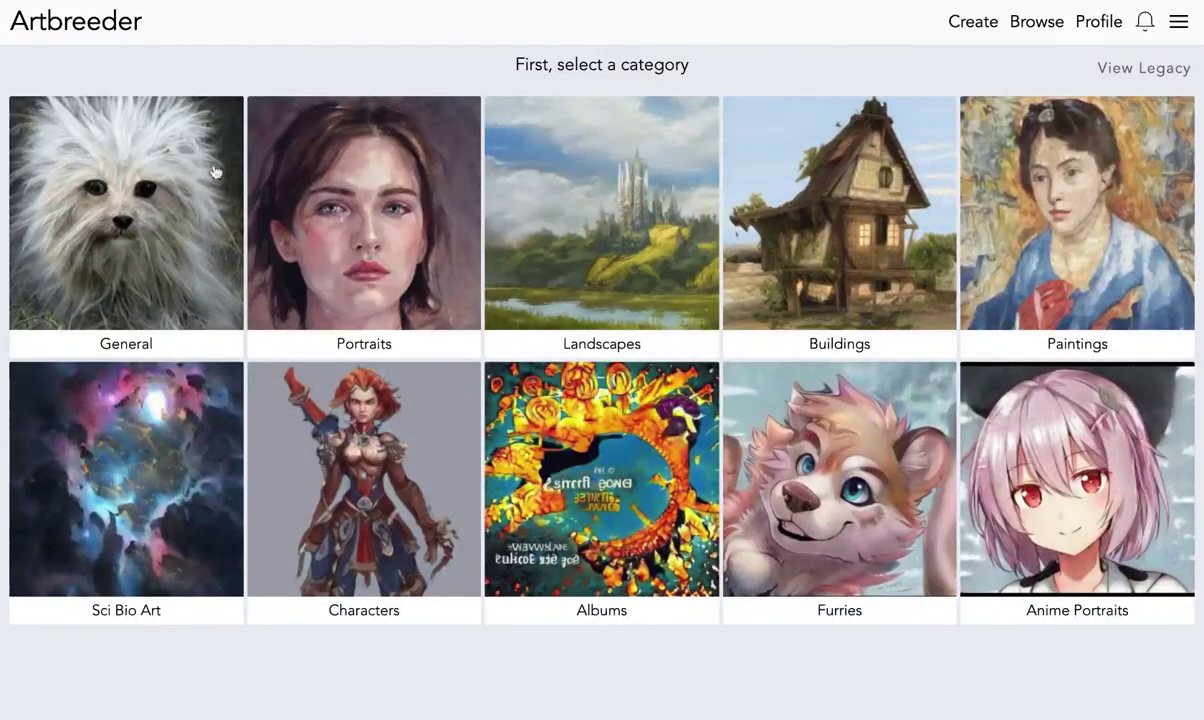
click(328, 231)
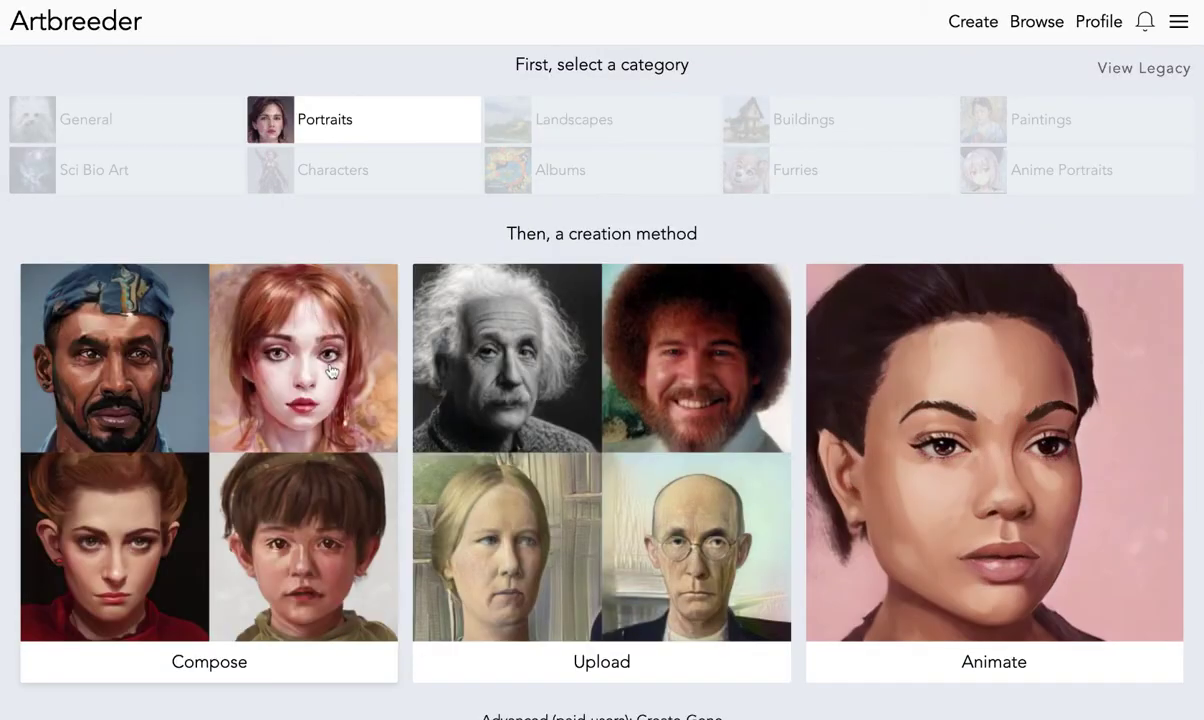
click(300, 380)
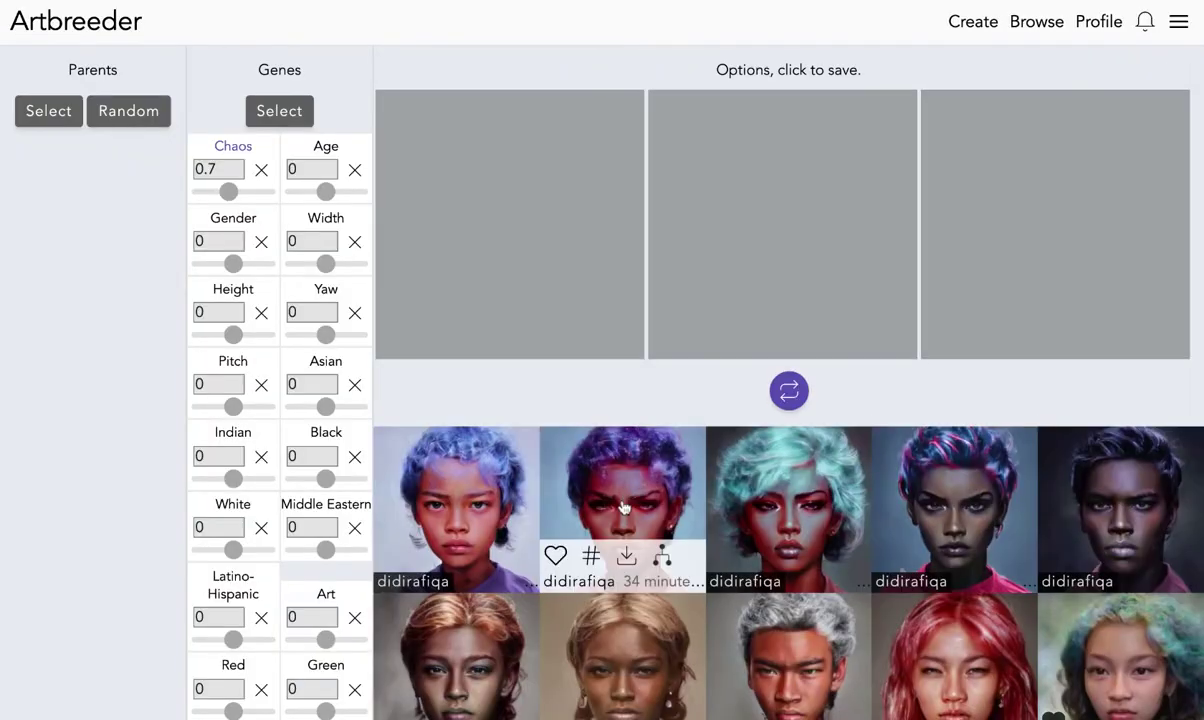
Examine the previously created portraits below the options, from the blue-haired faces through the red, teal and blond variations.
scroll(621, 505, down, 3)
scroll(621, 505, down, 1)
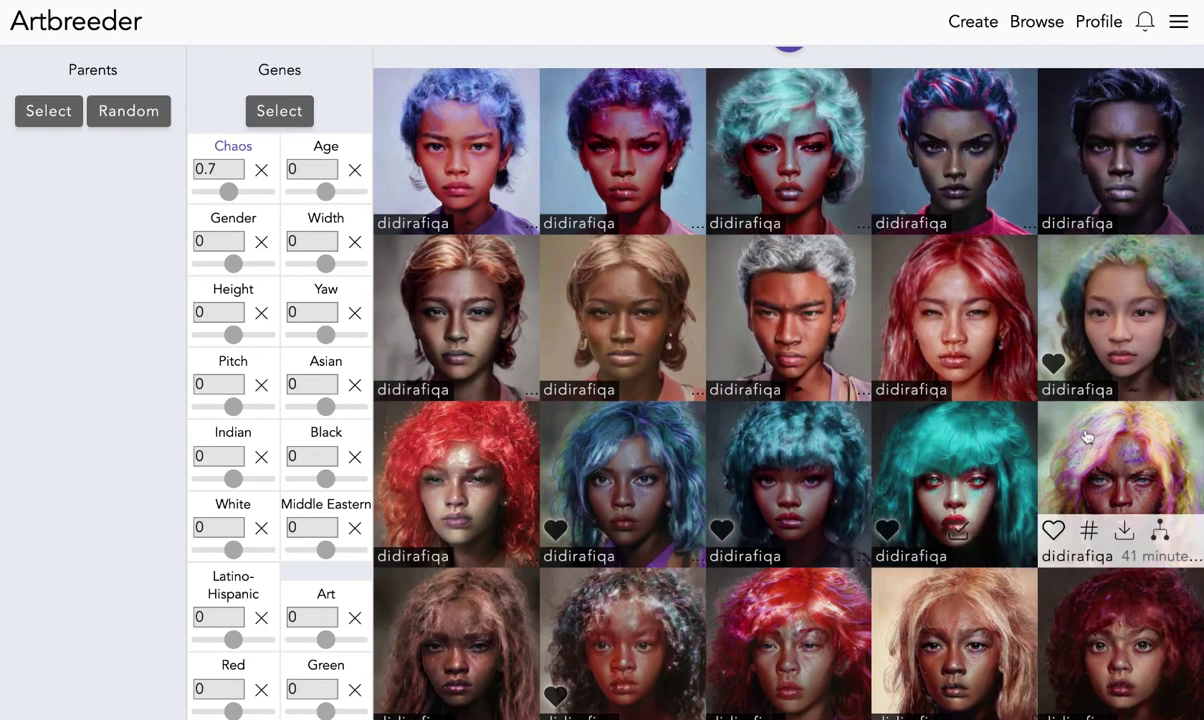
scroll(1024, 413, down, 2)
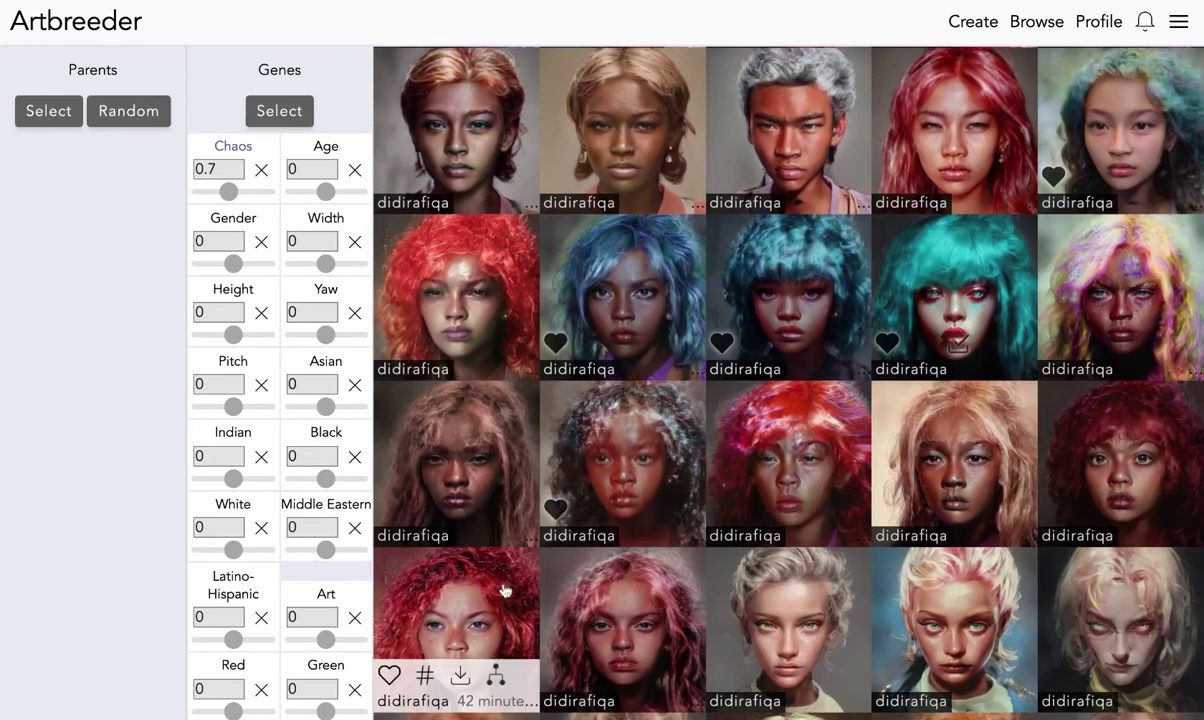
scroll(634, 594, down, 2)
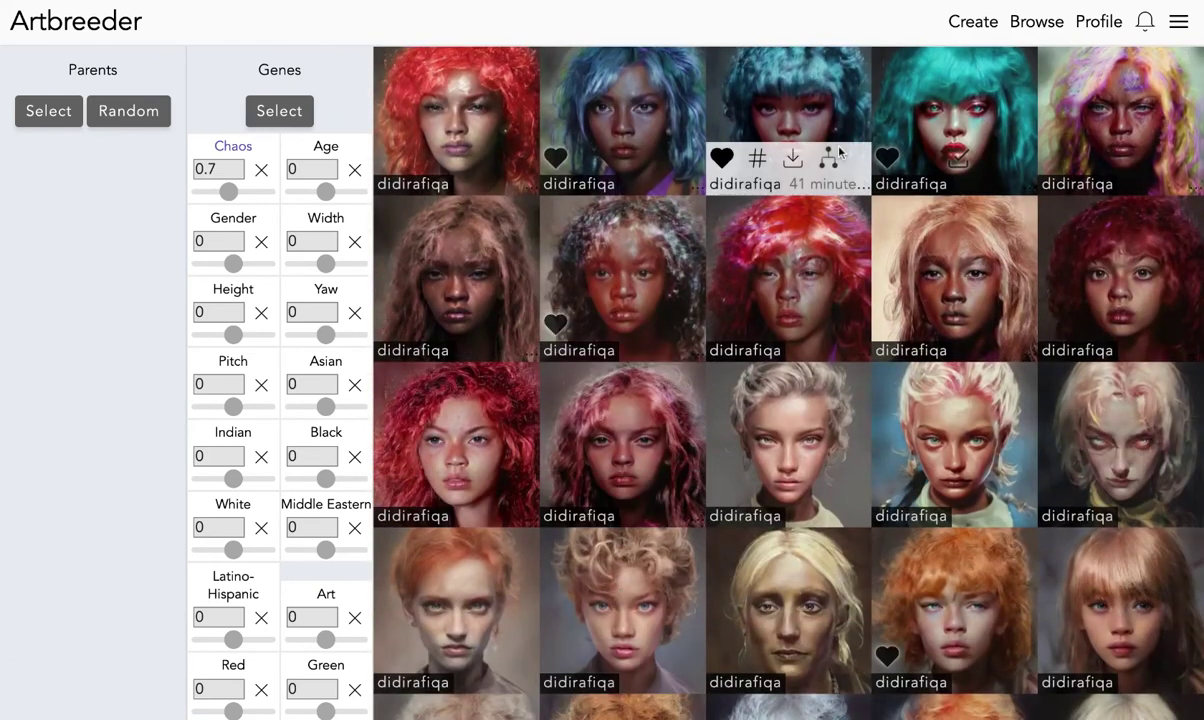
scroll(665, 325, down, 2)
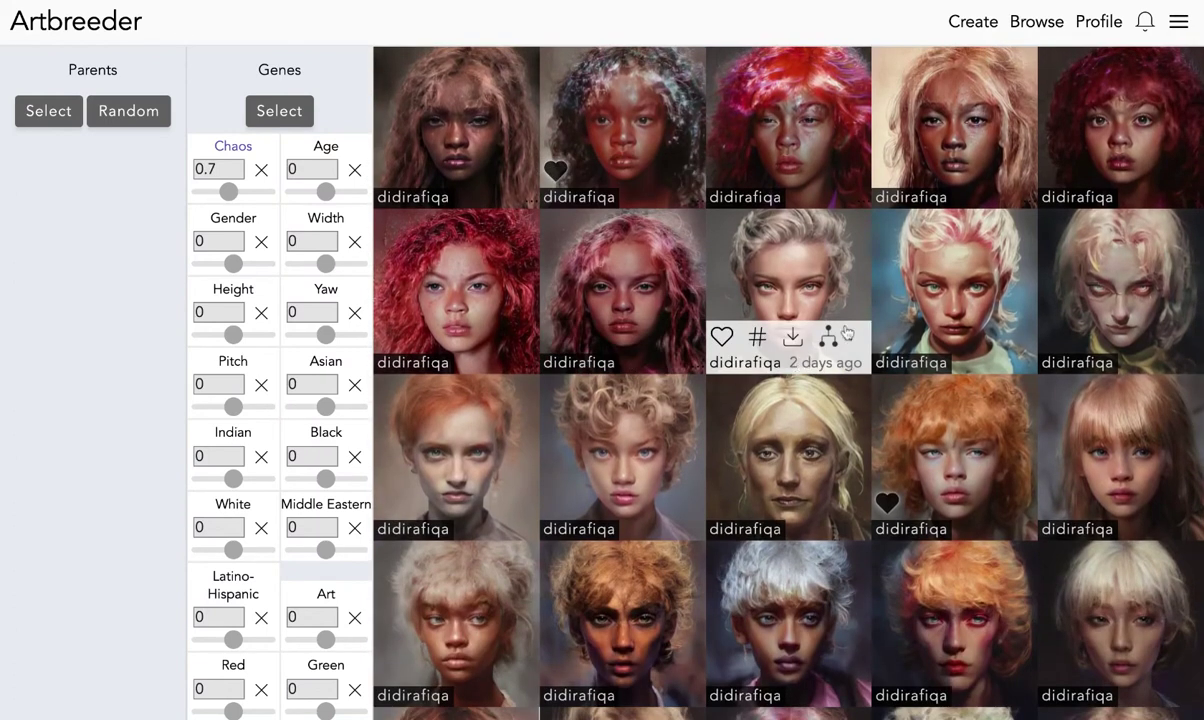
scroll(938, 300, down, 2)
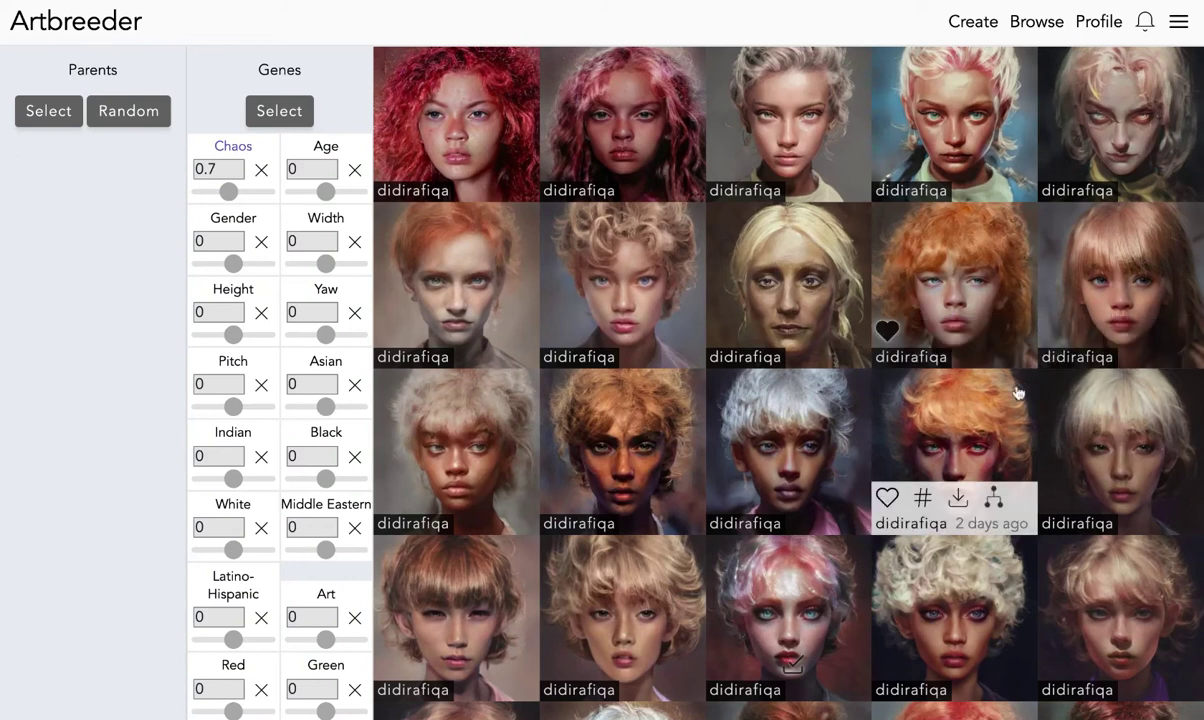
scroll(800, 265, down, 5)
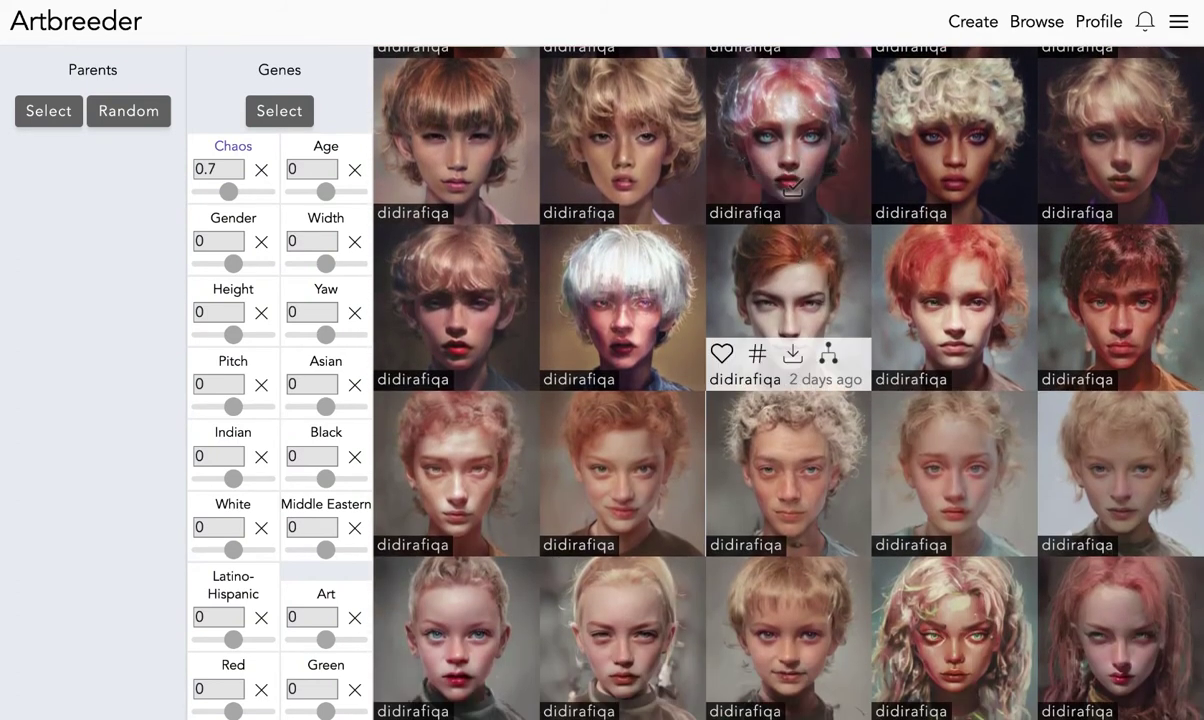
Compare the short-haired, red-haired and childlike portraits with the earlier curly-haired ones, returning to the newly generated options.
scroll(788, 265, down, 1)
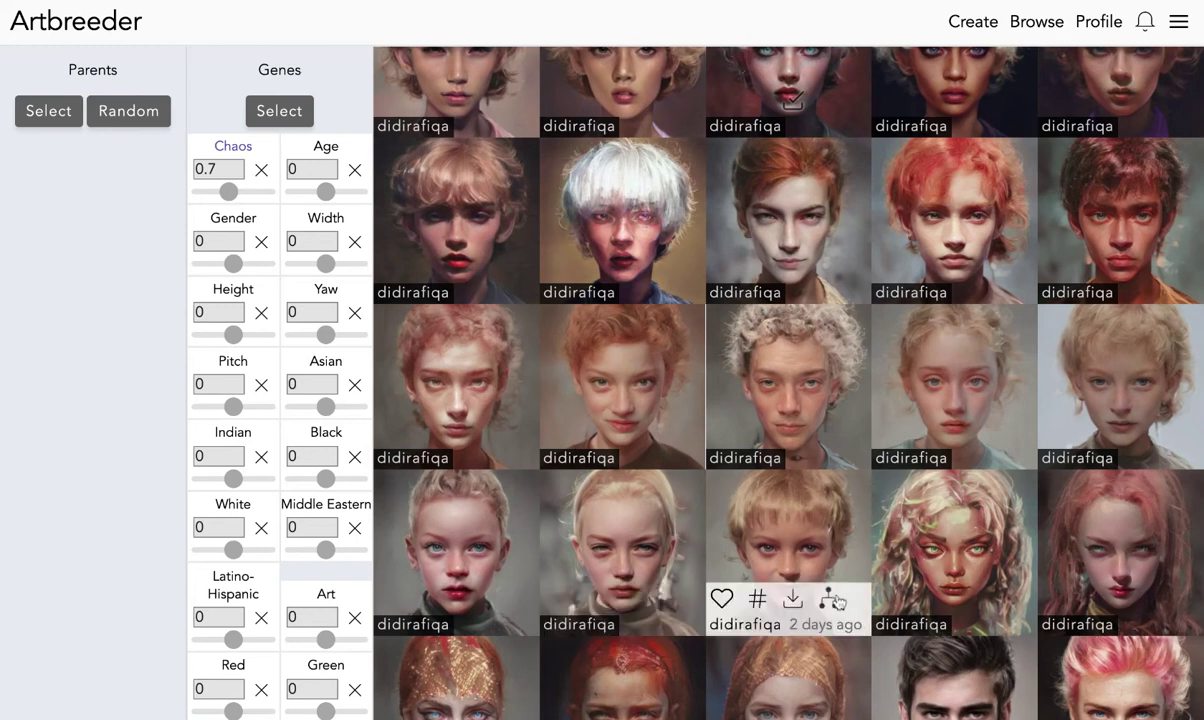
mouse_move(519, 592)
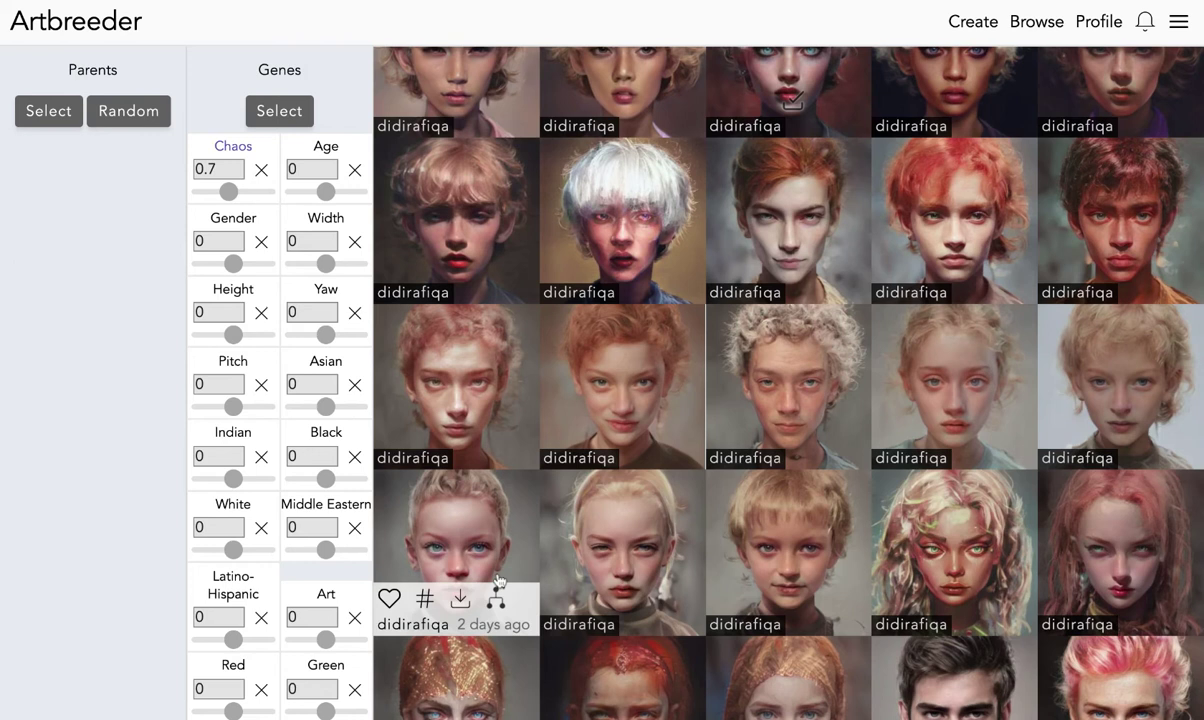
scroll(583, 486, up, 2)
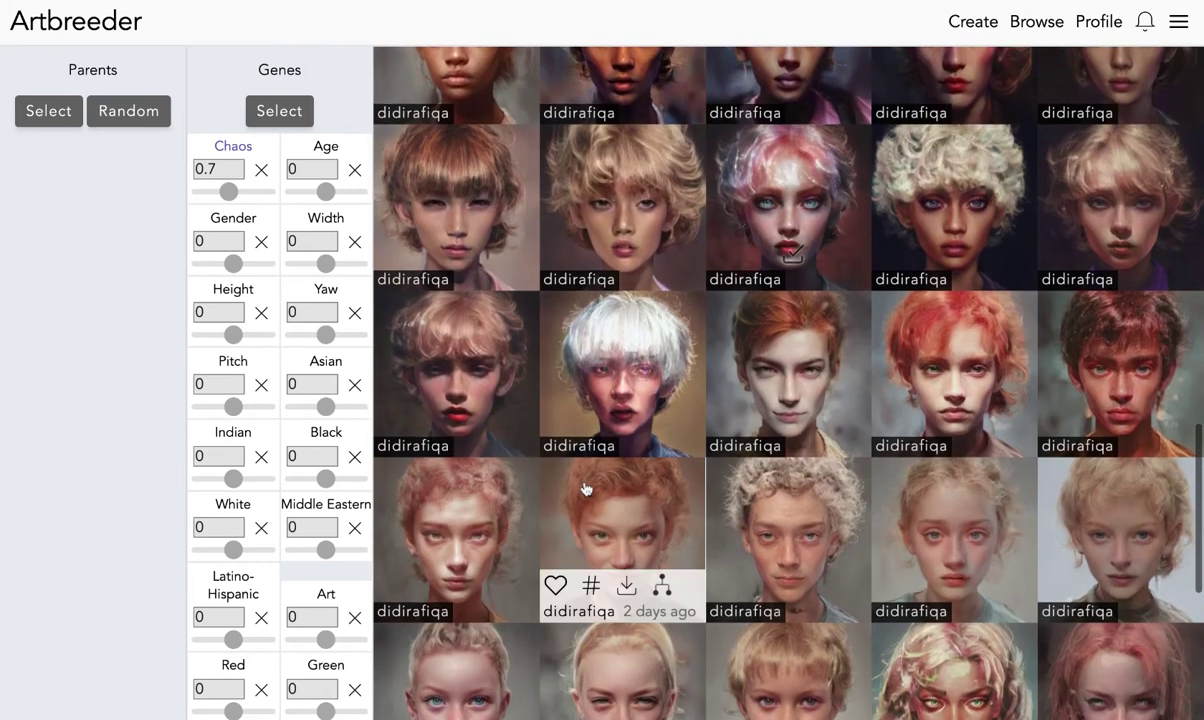
scroll(586, 488, up, 3)
click(591, 470)
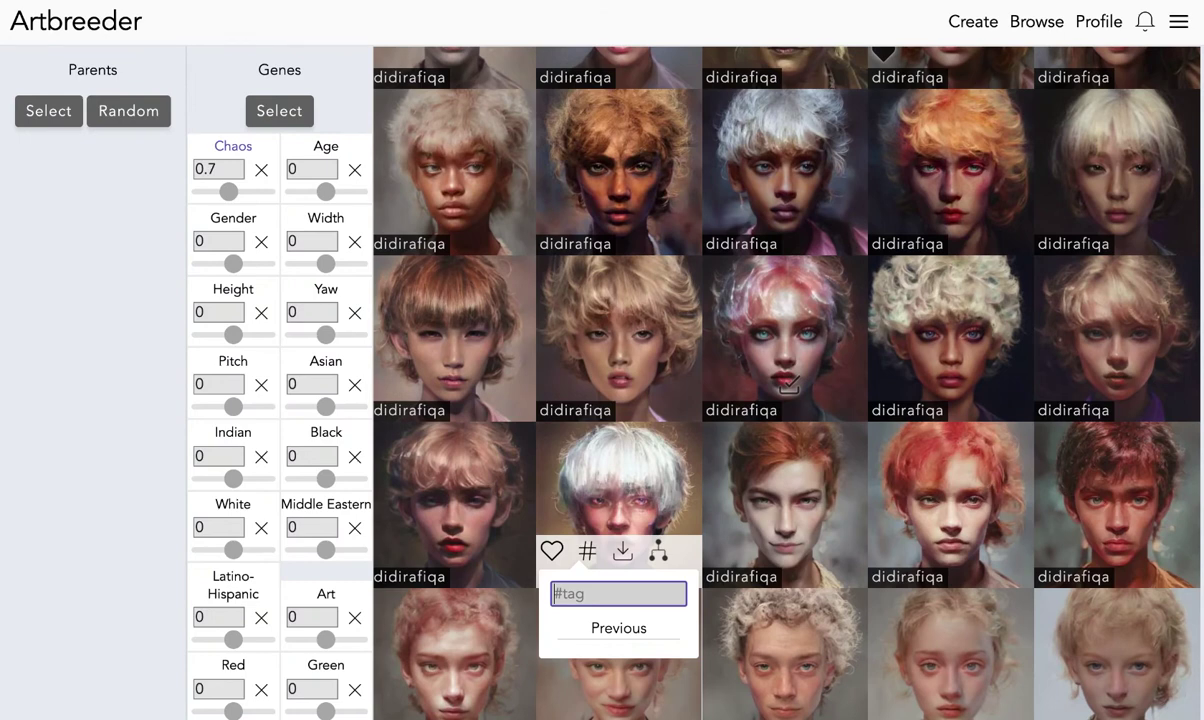
scroll(786, 383, up, 15)
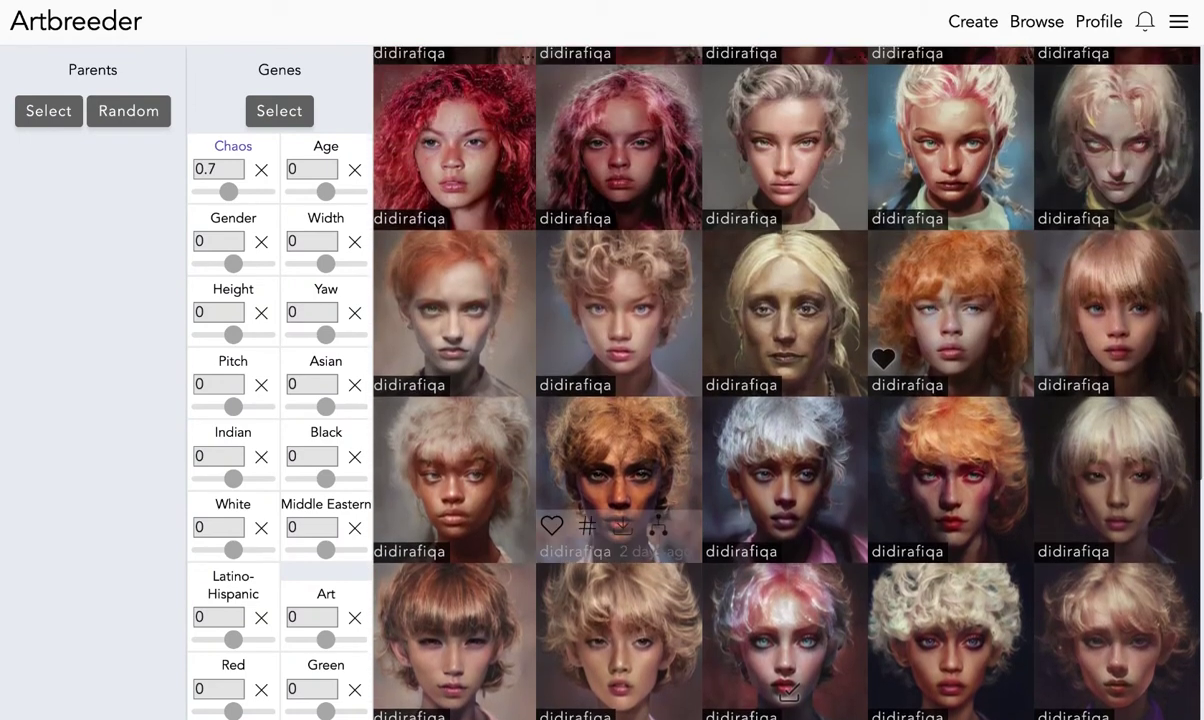
scroll(618, 520, up, 2)
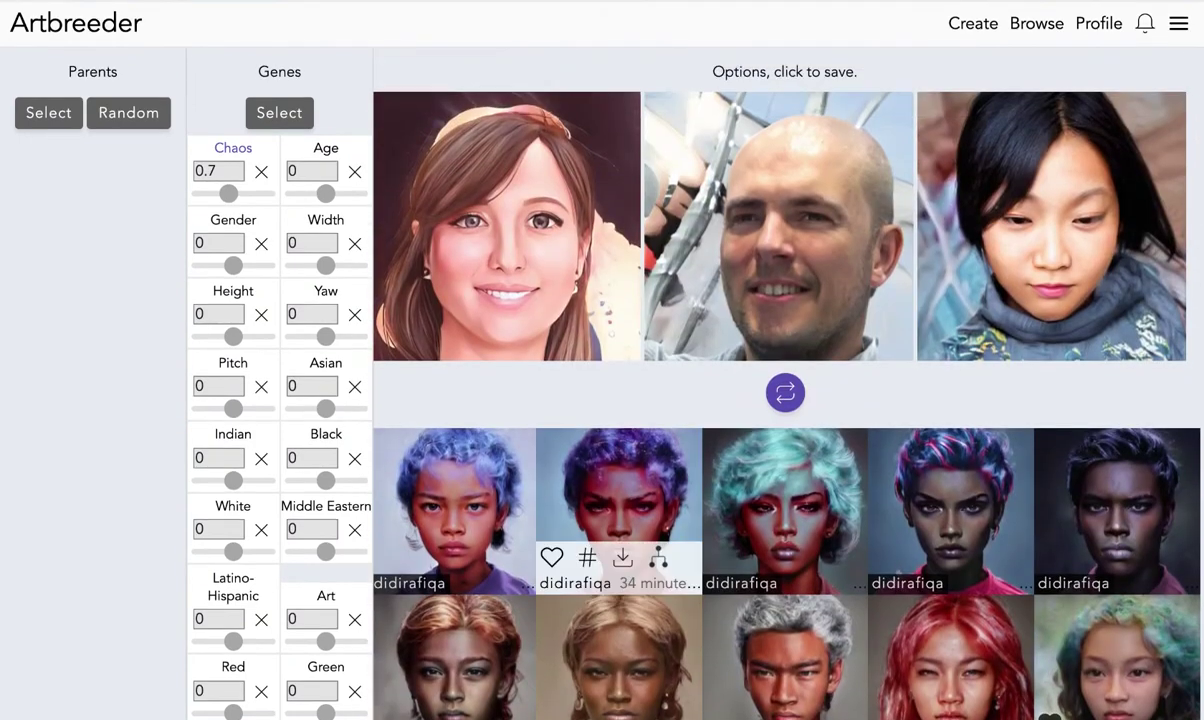
Add the dark curly-haired child, the teal-haired woman and the freckled red-haired woman as parents and generate new options.
click(52, 115)
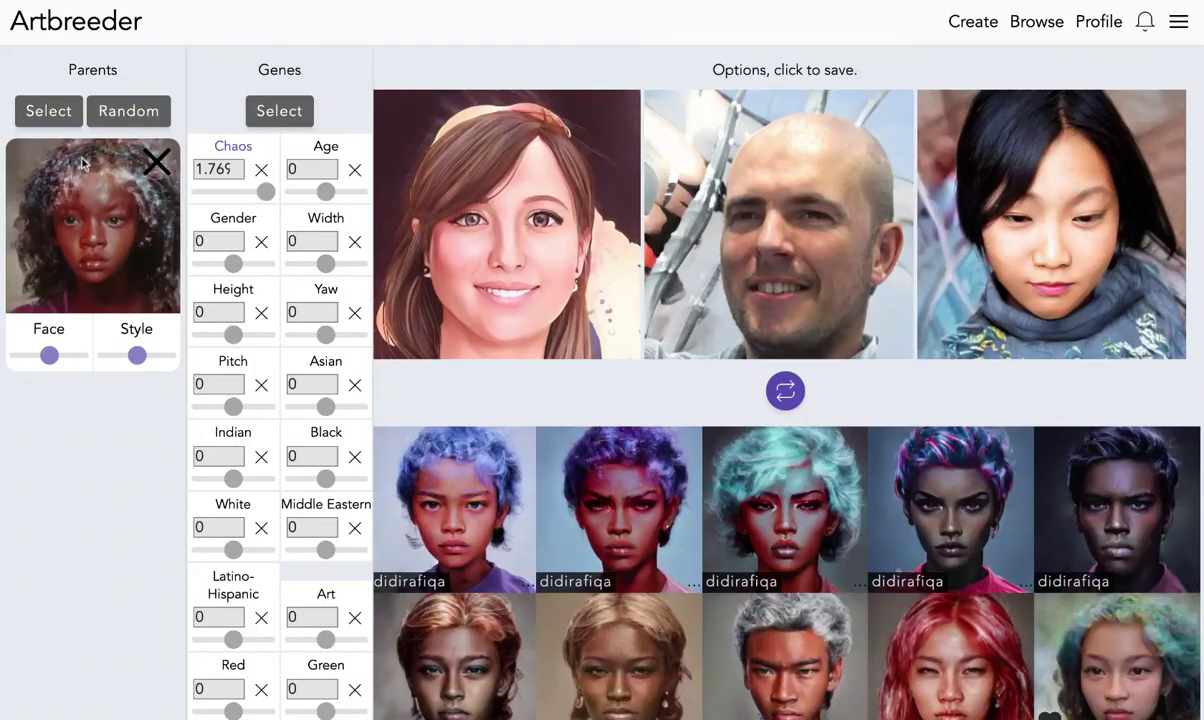
click(52, 113)
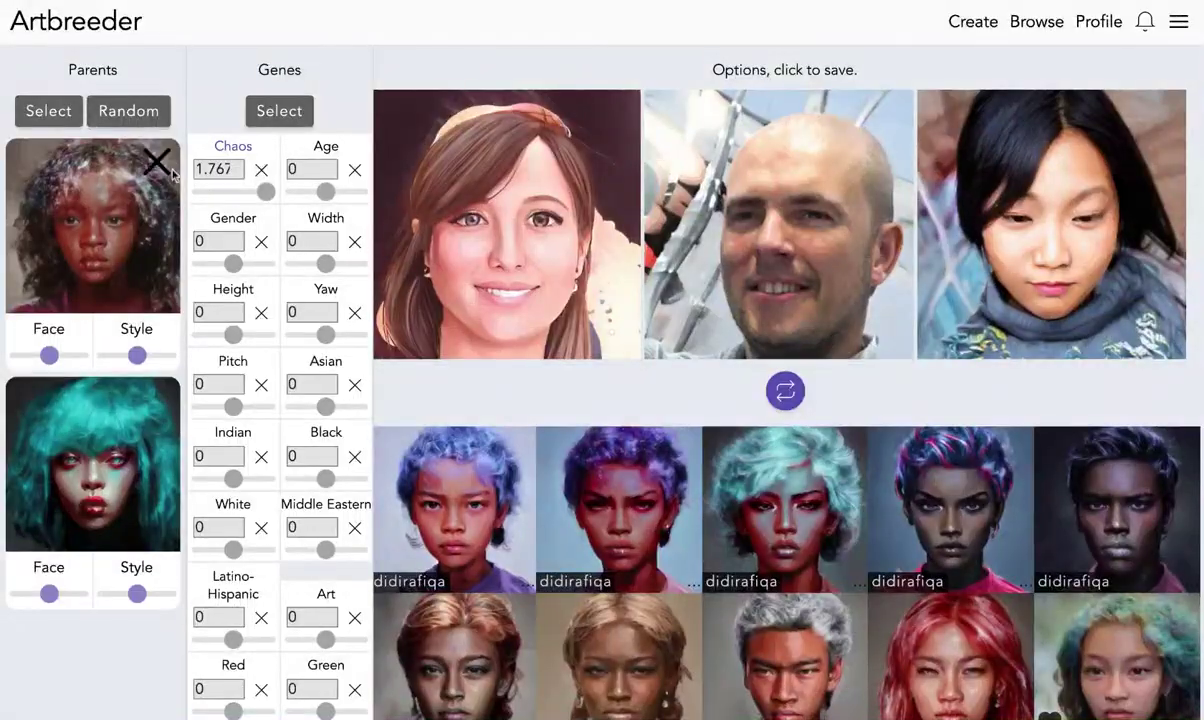
click(47, 112)
scroll(434, 366, down, 2)
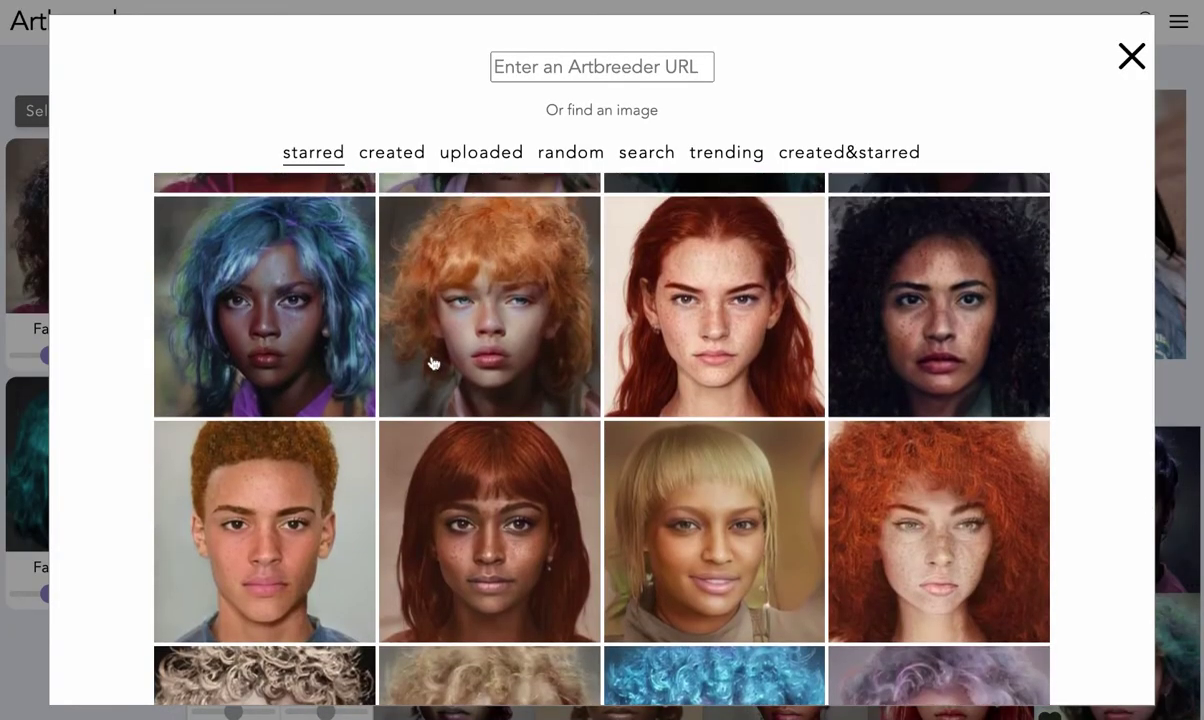
click(712, 369)
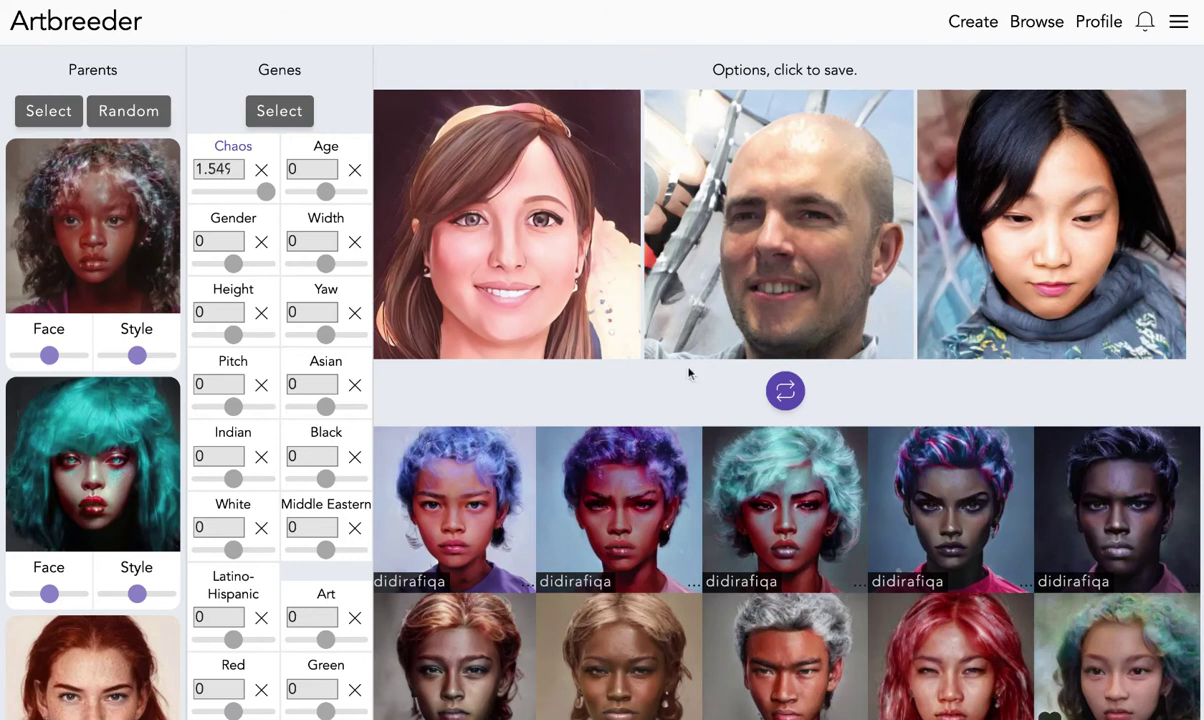
click(797, 391)
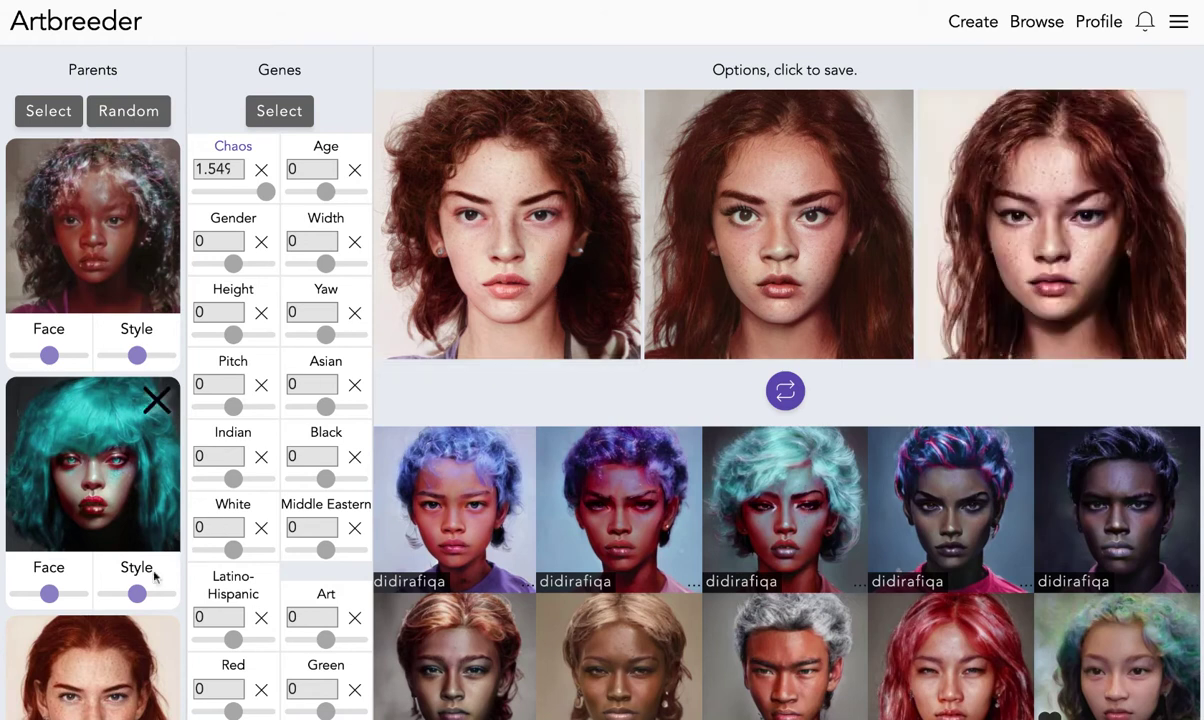
Increase the Style influence of the teal-haired and curly-haired parents and the Face influence of the red-haired parent, and regenerate the options.
drag(137, 607, 159, 597)
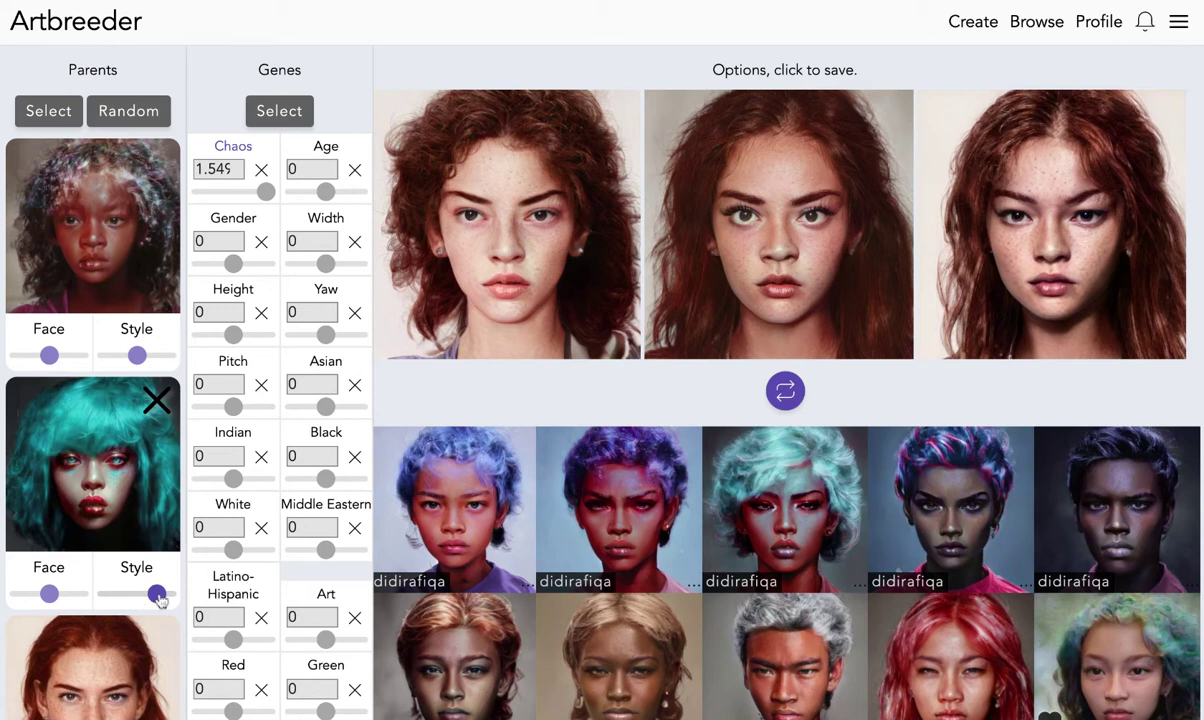
drag(137, 354, 154, 352)
scroll(156, 360, down, 2)
drag(49, 685, 55, 688)
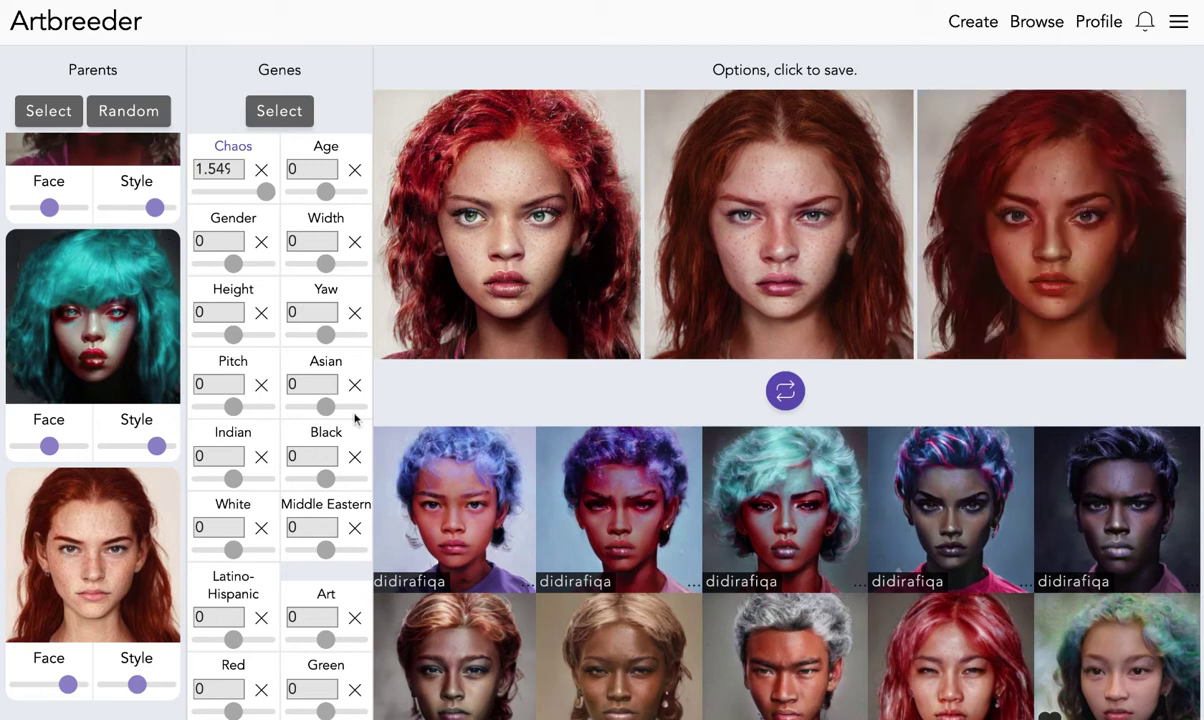
Raise the curly-haired parent's Style influence further and save the green-eyed option with bright red curls.
scroll(158, 380, up, 1)
drag(156, 324, 170, 326)
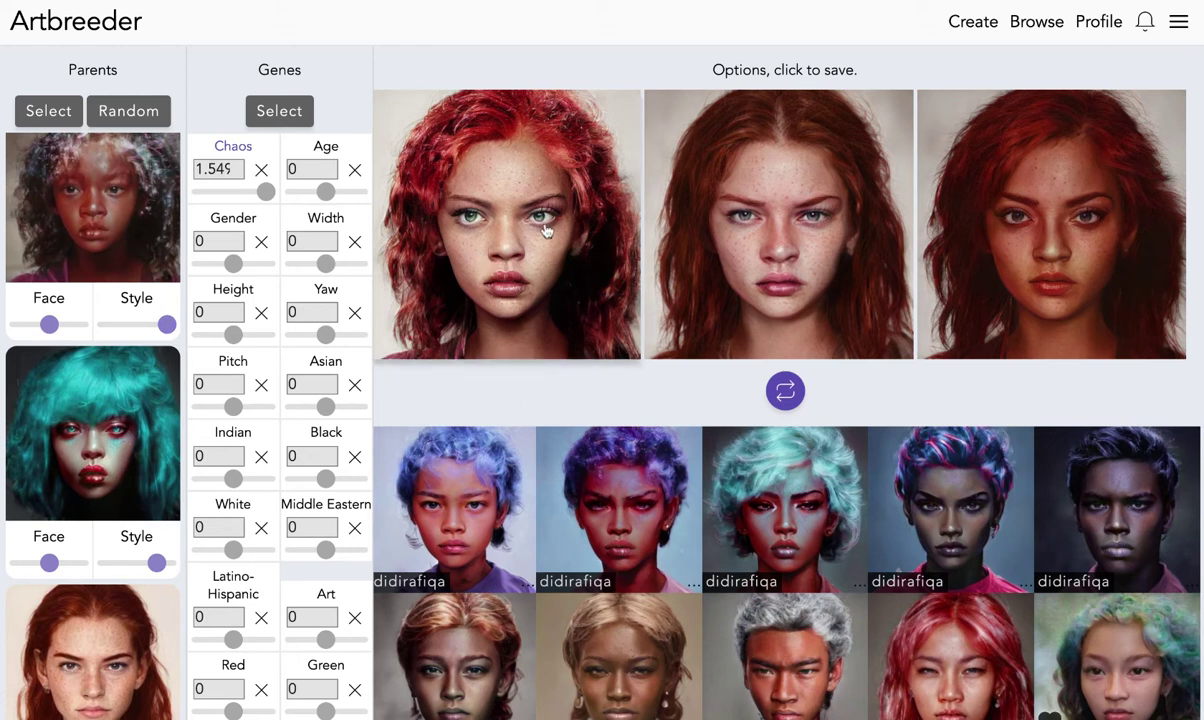
click(497, 257)
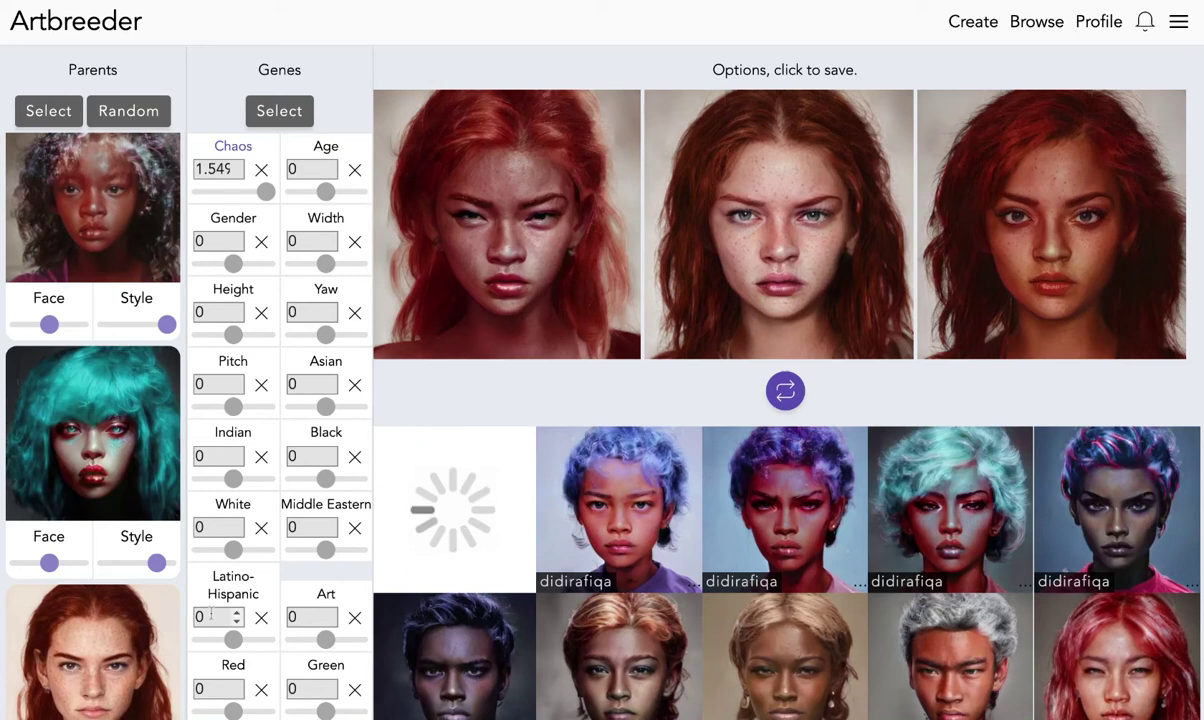
Increase the teal-haired parent's Face influence slightly and generate a fresh set of options.
drag(50, 564, 60, 564)
mouse_move(708, 491)
click(788, 390)
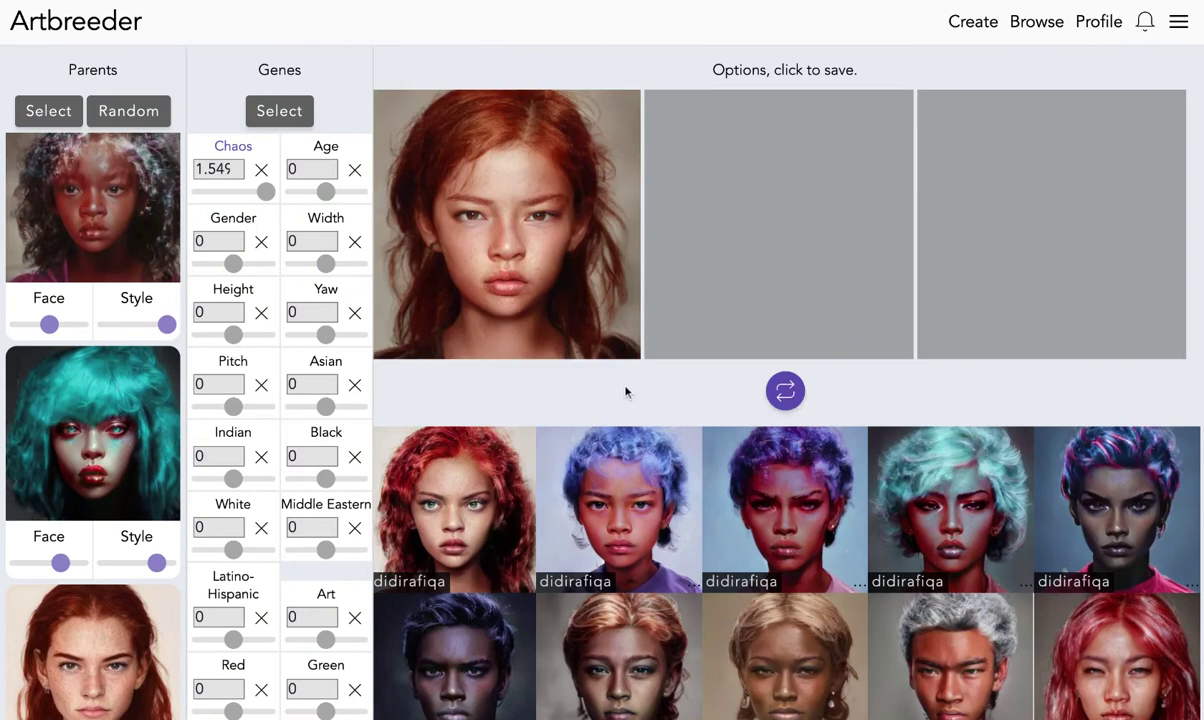
Reduce the red-haired parent's Style influence and regenerate the options.
scroll(193, 636, down, 3)
scroll(100, 560, down, 1)
drag(157, 684, 127, 685)
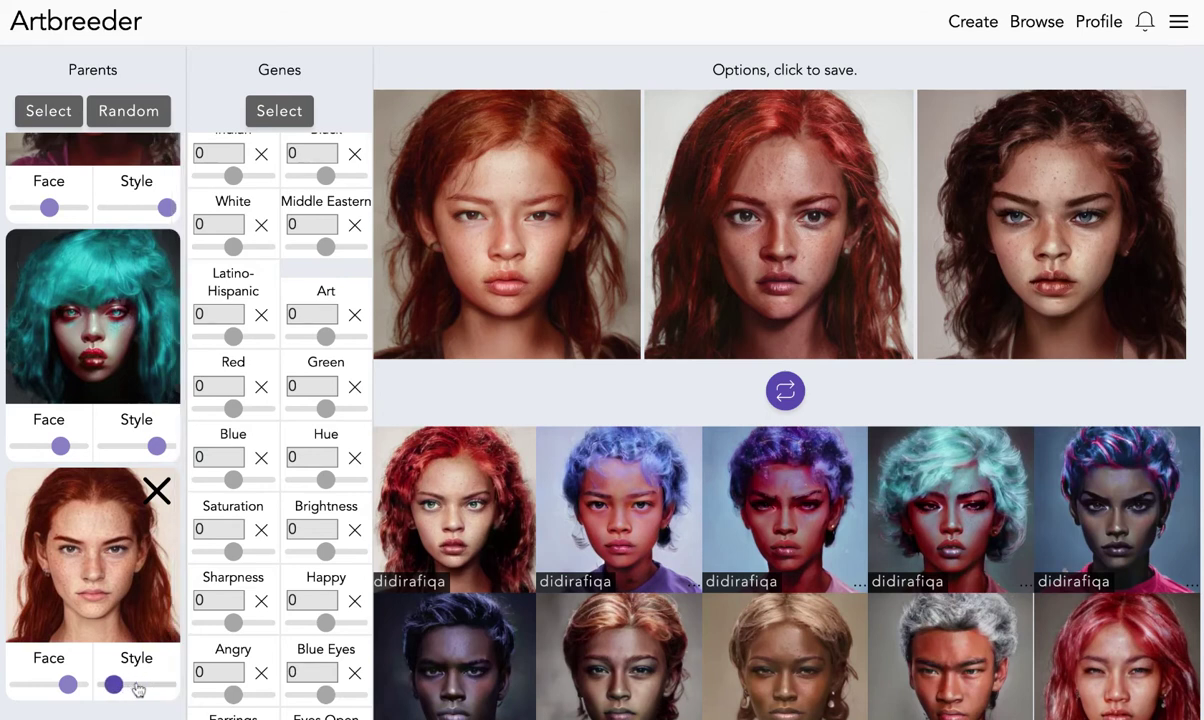
click(770, 386)
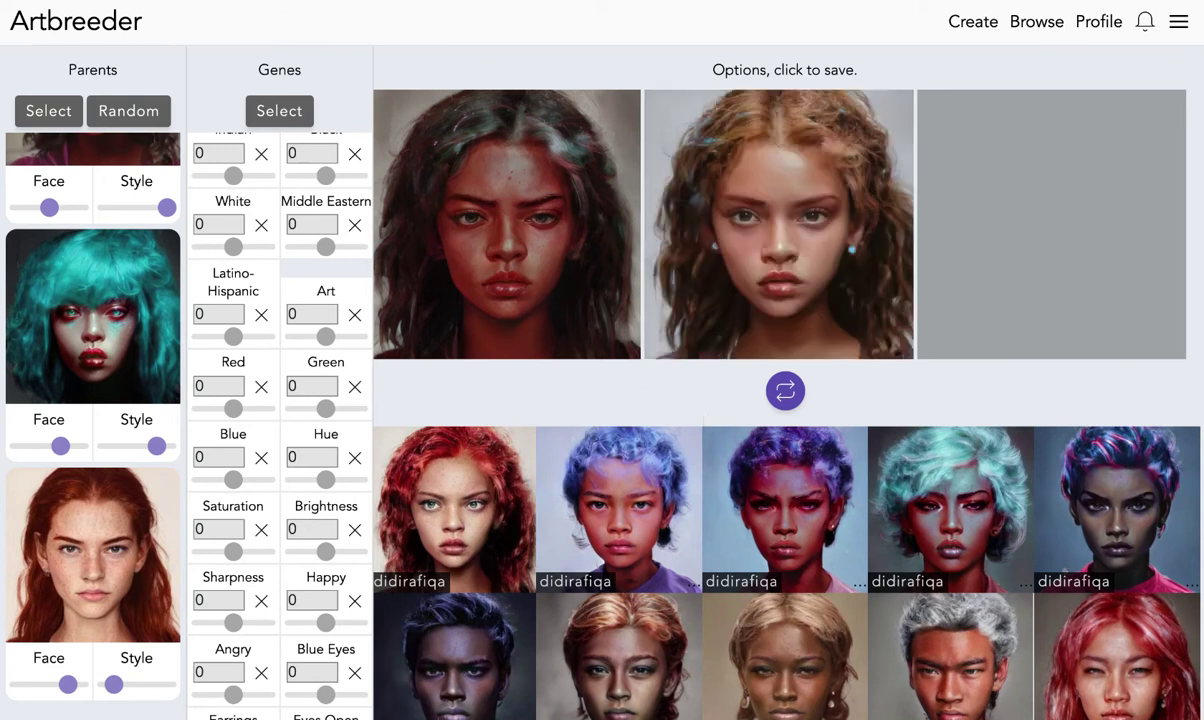
Increase the curly-haired parent's Face influence, regenerate the options and save the frowning one with dark, frosted curls.
scroll(150, 400, up, 3)
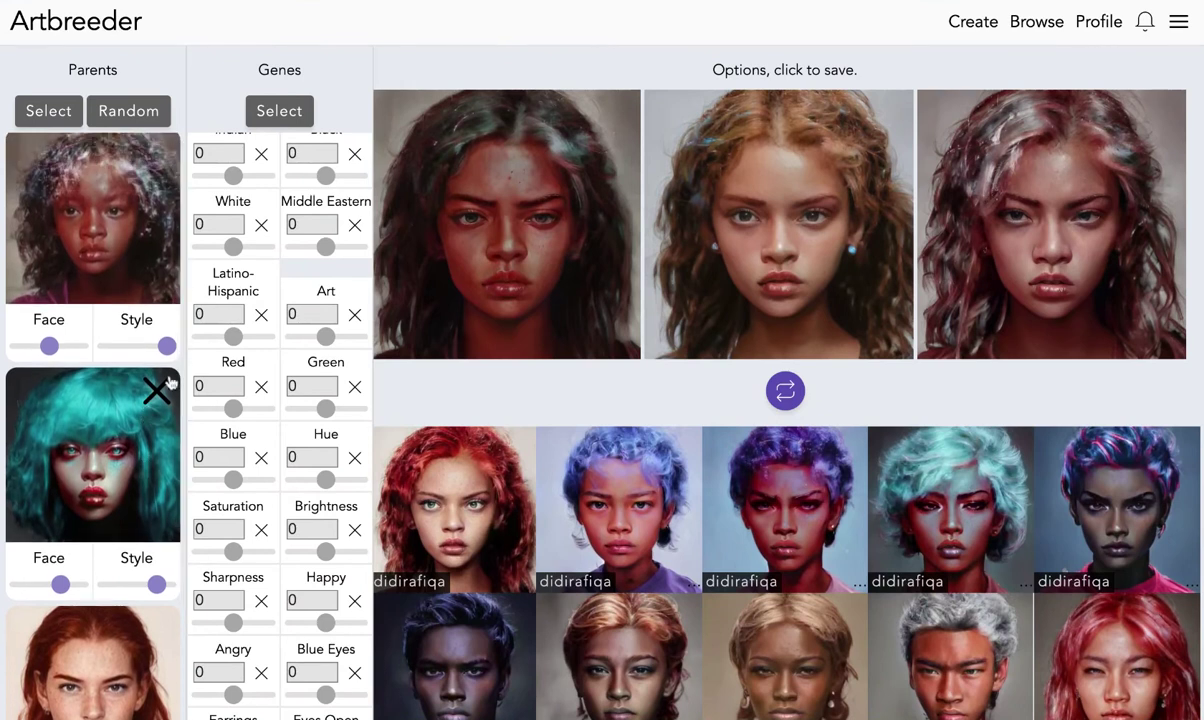
drag(49, 346, 62, 346)
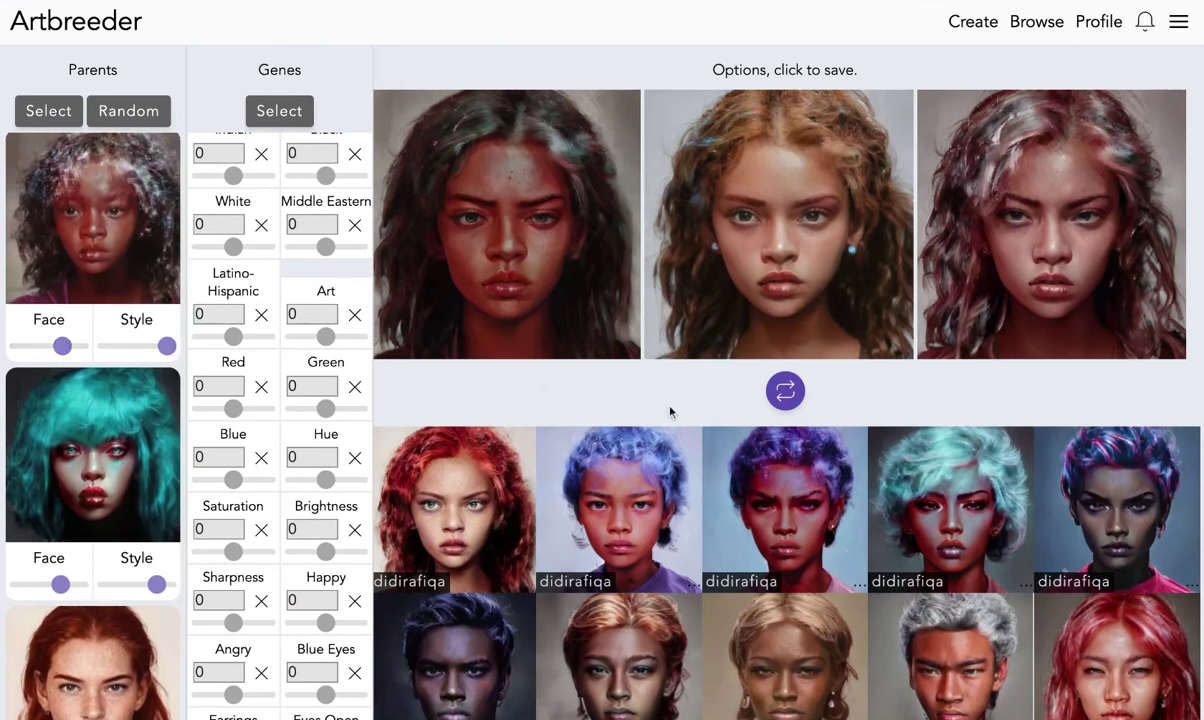
click(785, 392)
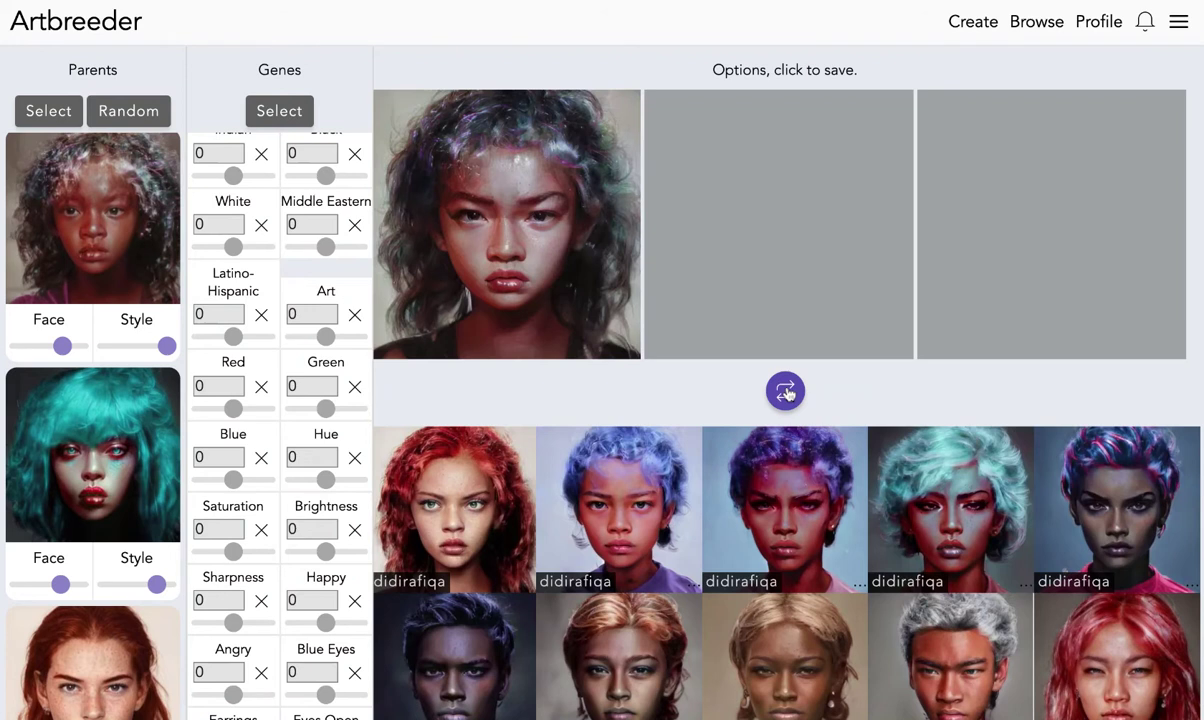
click(572, 271)
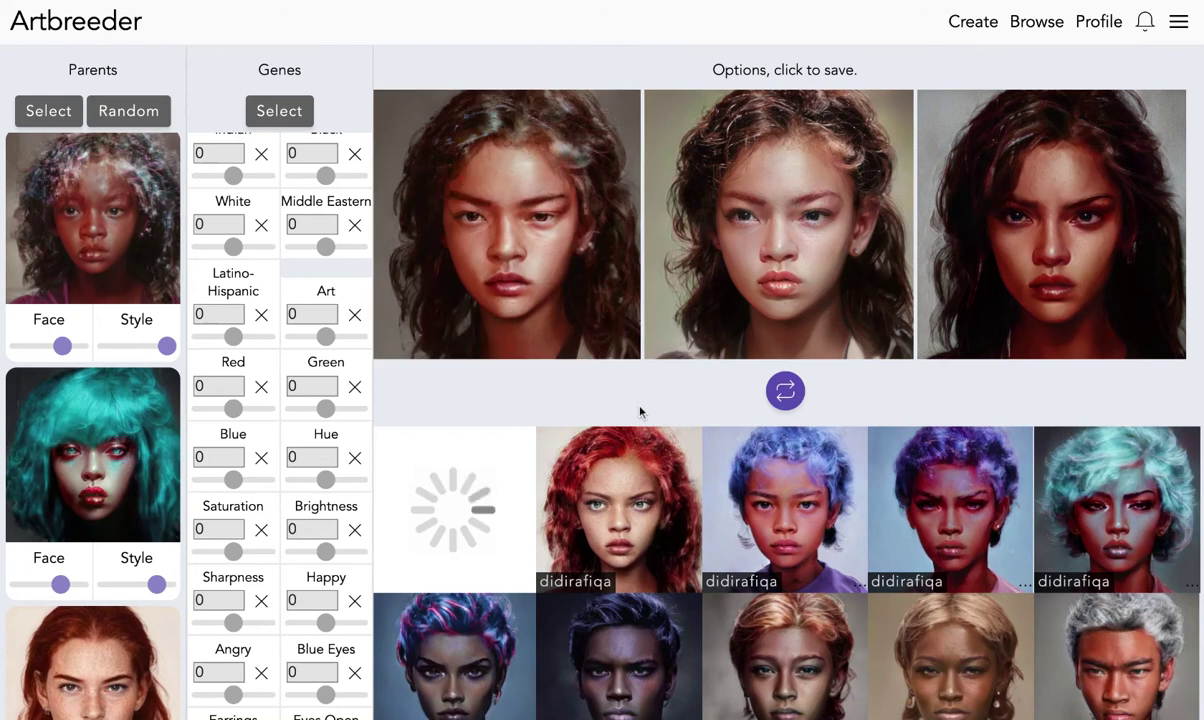
scroll(610, 490, down, 1)
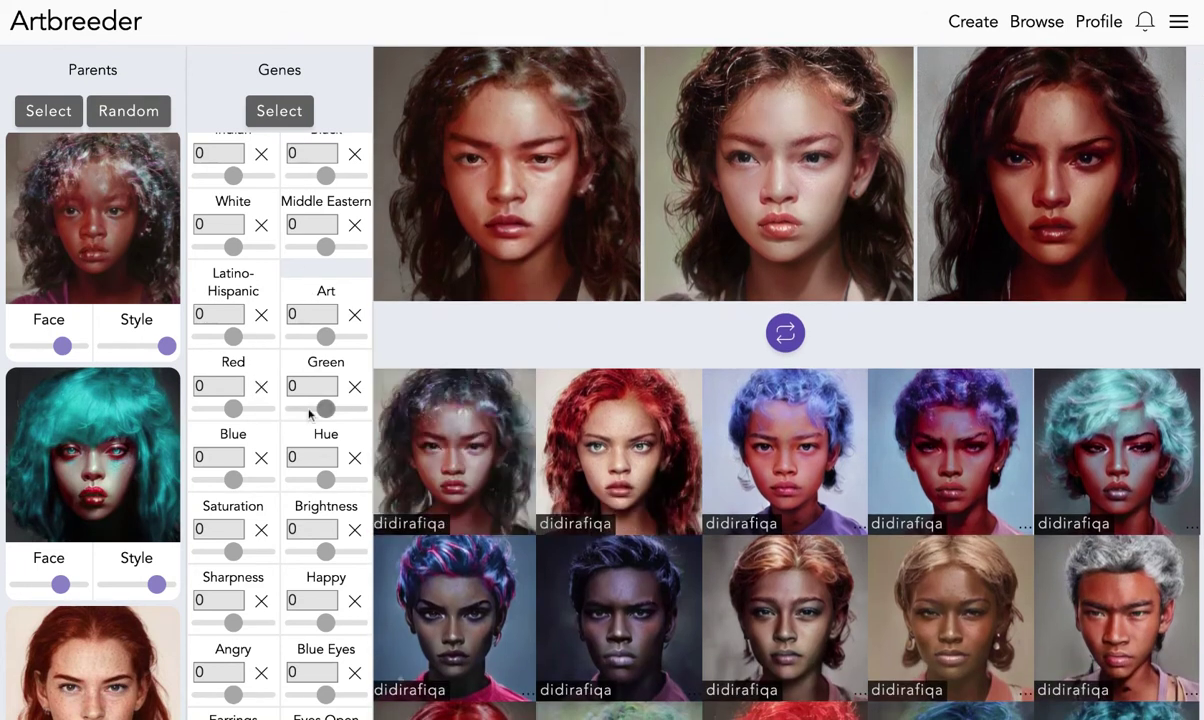
Set the Happy gene to 0.2.
scroll(312, 415, down, 3)
scroll(310, 415, down, 1)
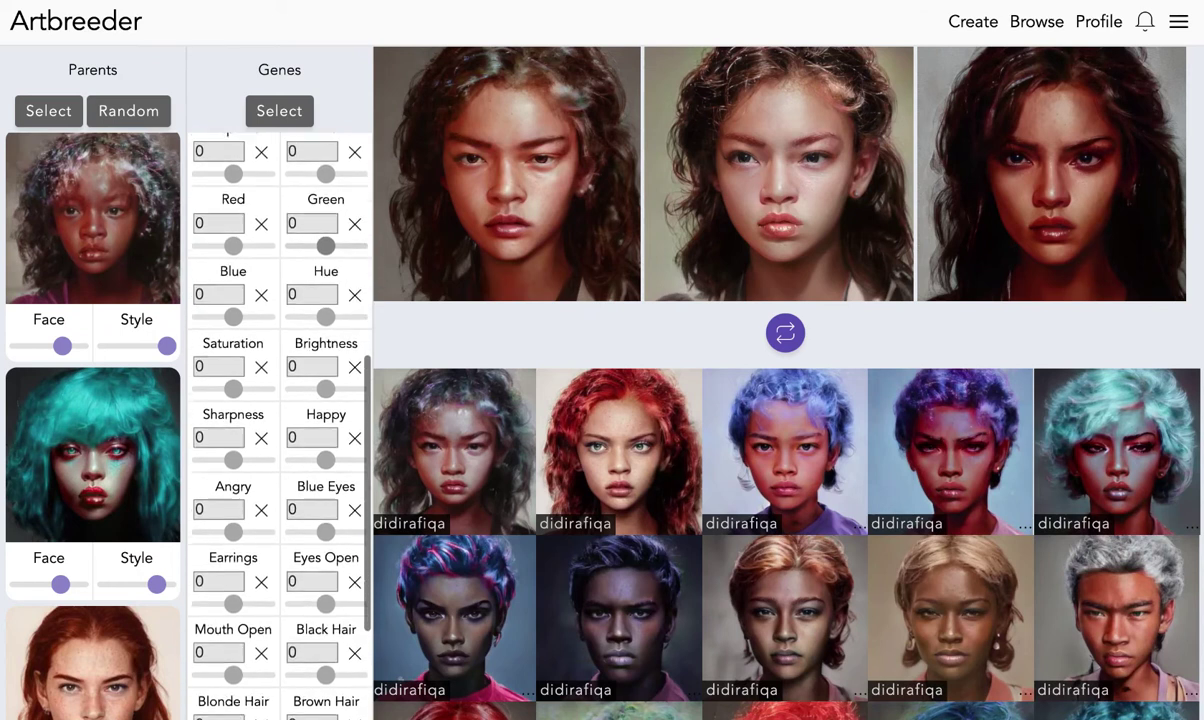
click(331, 424)
click(331, 424)
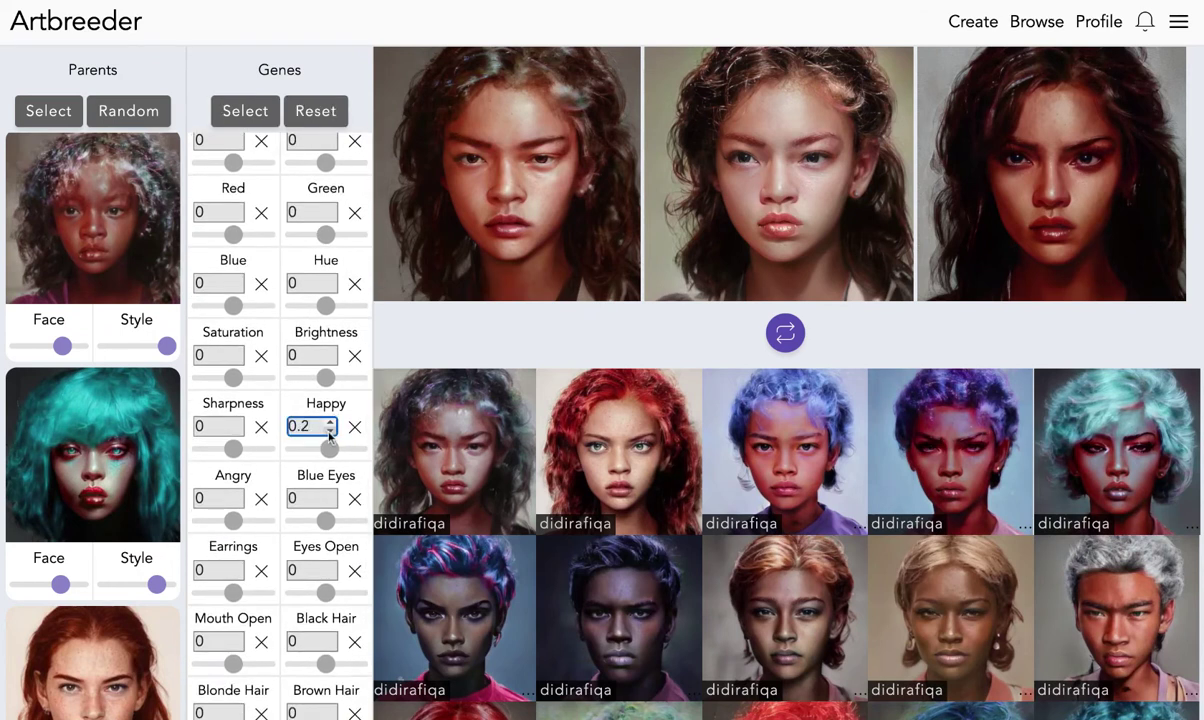
Set the Blue Eyes gene to -0.6.
scroll(328, 463, down, 1)
click(331, 469)
click(331, 469)
click(331, 469)
click(331, 469)
click(331, 469)
click(331, 477)
click(331, 477)
click(331, 477)
click(331, 477)
click(331, 477)
click(331, 477)
click(331, 477)
click(331, 477)
click(331, 477)
click(331, 477)
click(331, 477)
Raise the Blonde Hair gene and the Makeup gene slightly.
scroll(331, 477, down, 3)
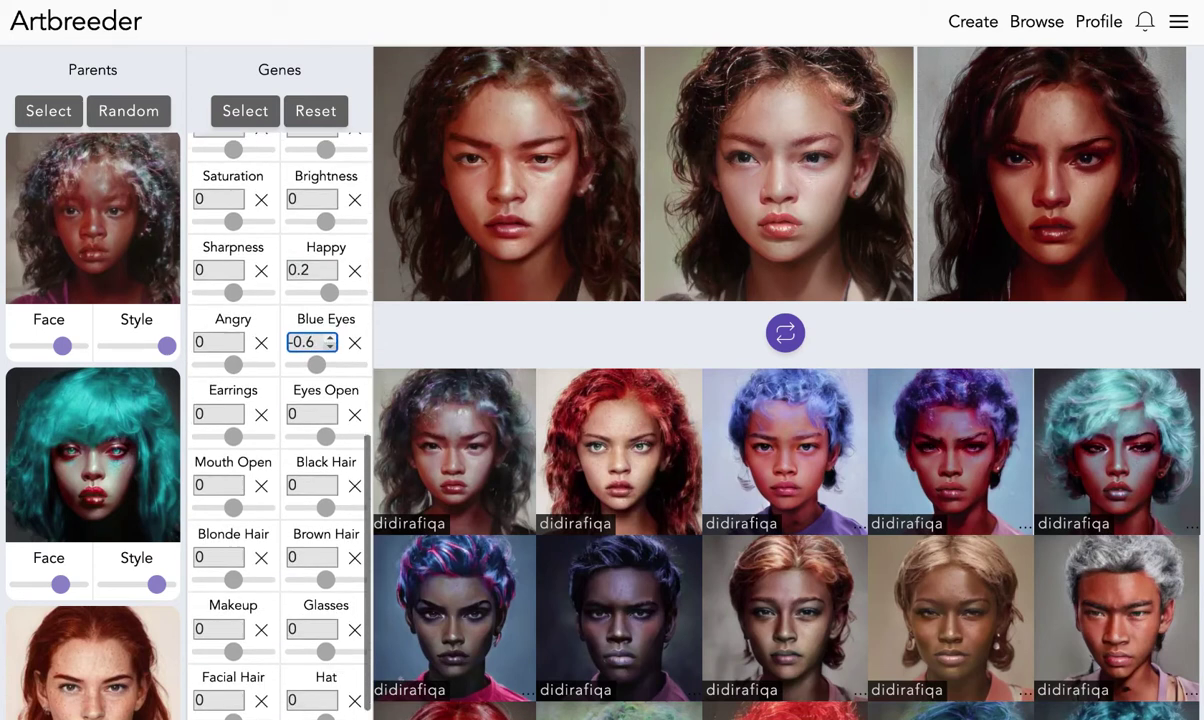
click(238, 538)
click(238, 538)
click(238, 538)
click(238, 538)
click(238, 610)
click(238, 610)
click(238, 610)
Set the Gender gene to 0.4 and regenerate the portrait options.
scroll(240, 600, up, 8)
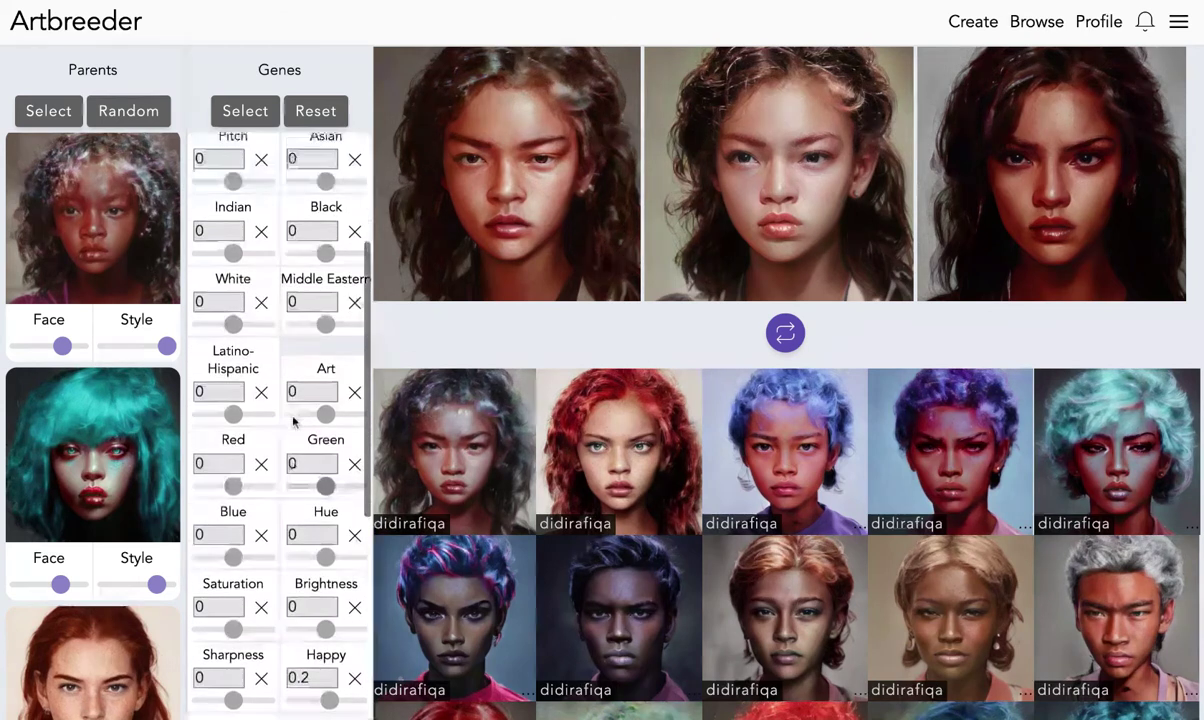
scroll(293, 421, up, 1)
click(238, 237)
click(238, 237)
click(238, 237)
click(238, 238)
click(784, 333)
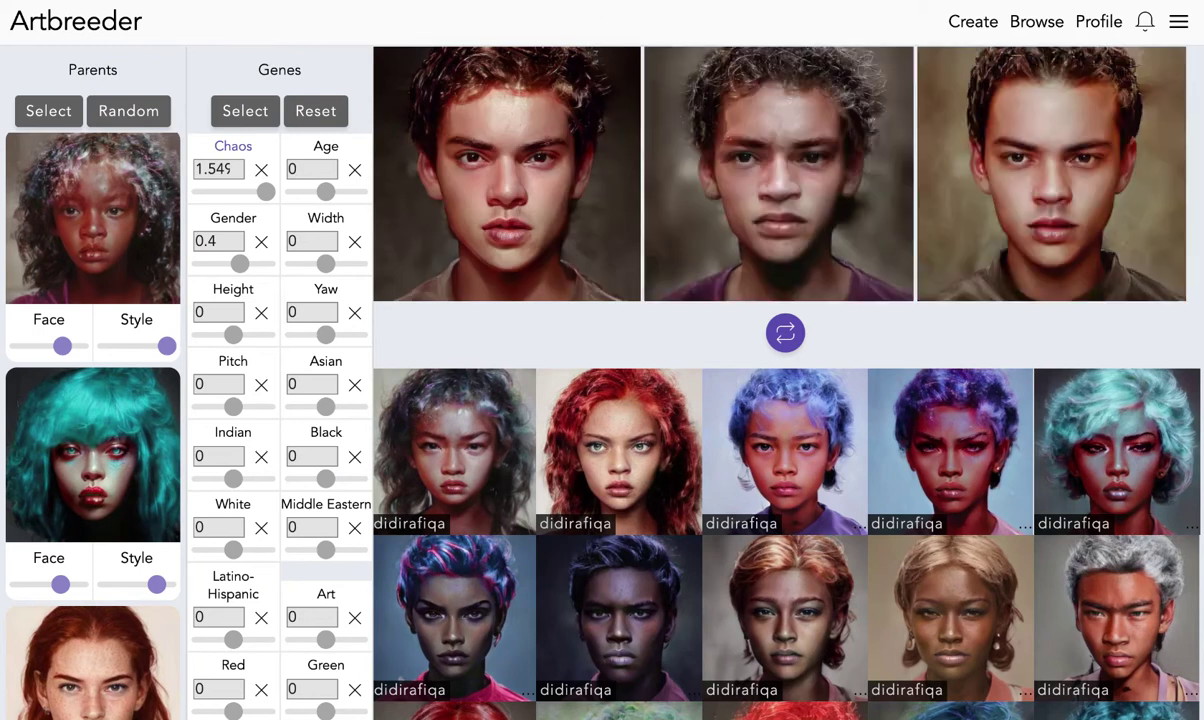
Reset the Gender gene, regenerate the options and save the red-haired portrait with natural pink lips.
click(261, 241)
click(784, 334)
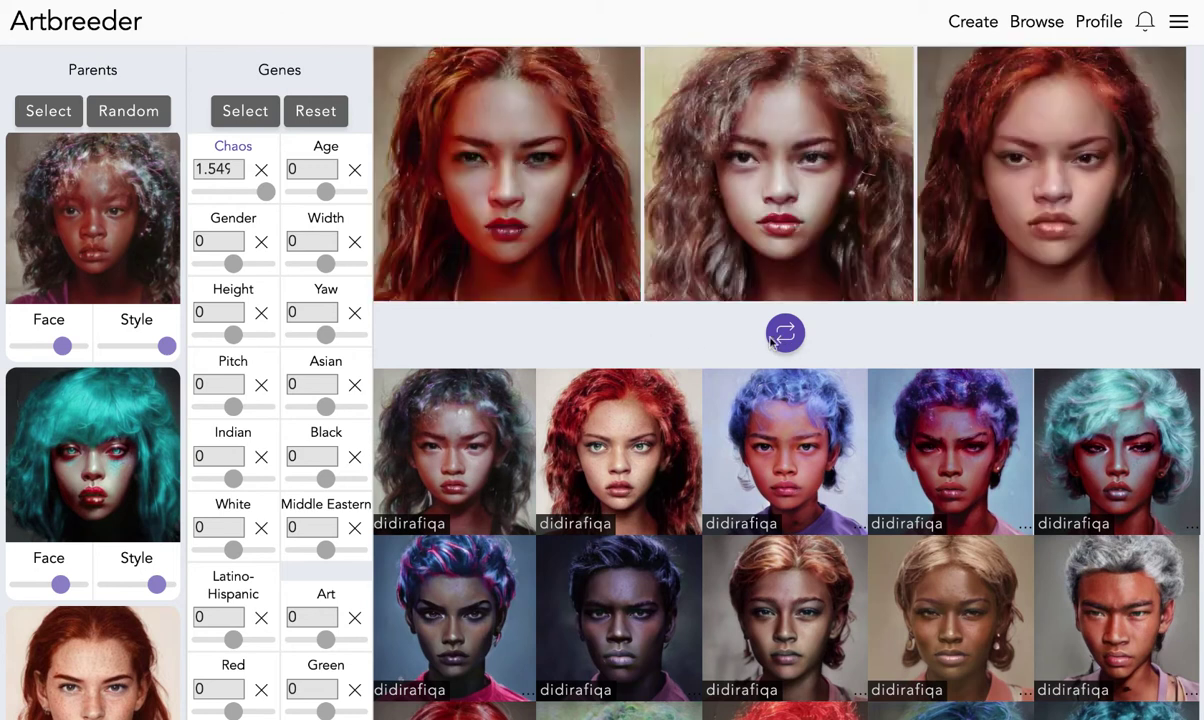
click(1051, 280)
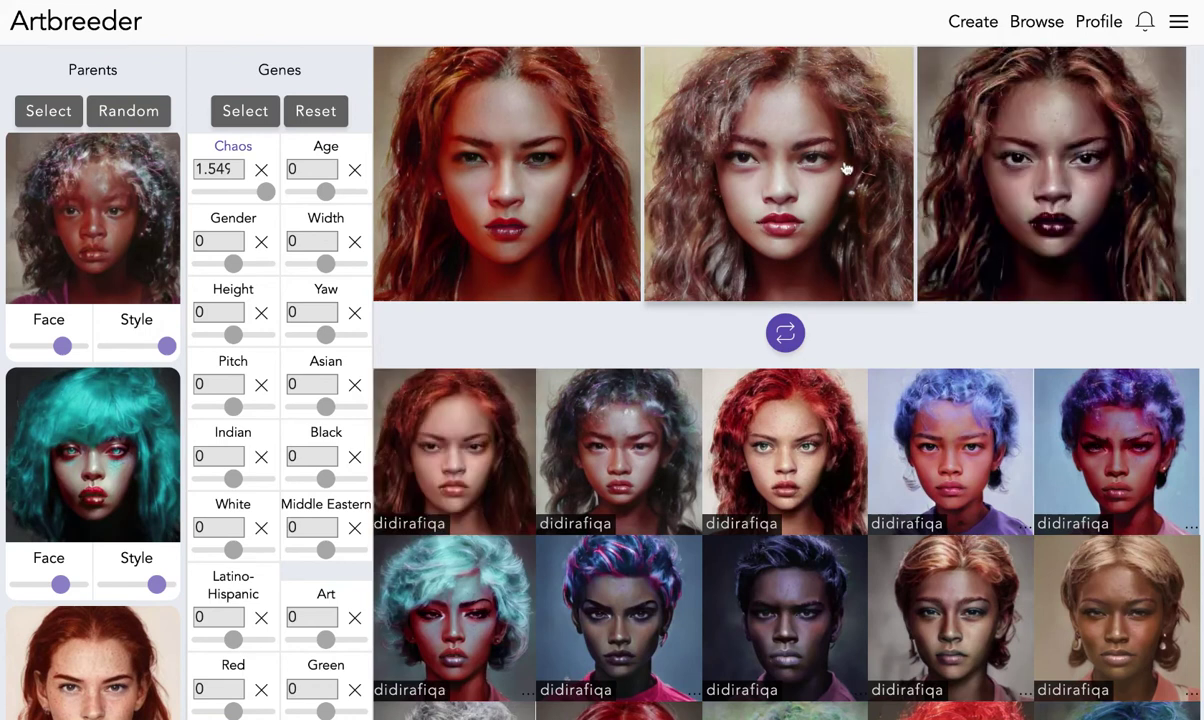
Start a new creation in the Portraits category with the Compose method.
click(976, 22)
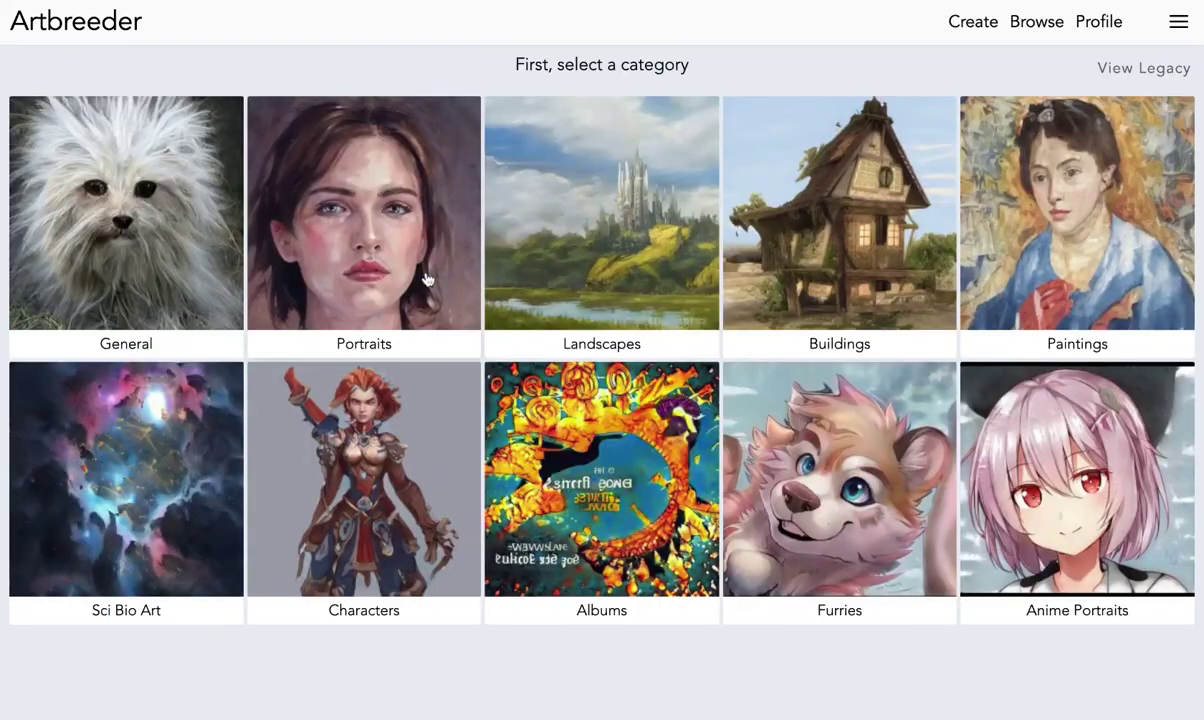
click(380, 264)
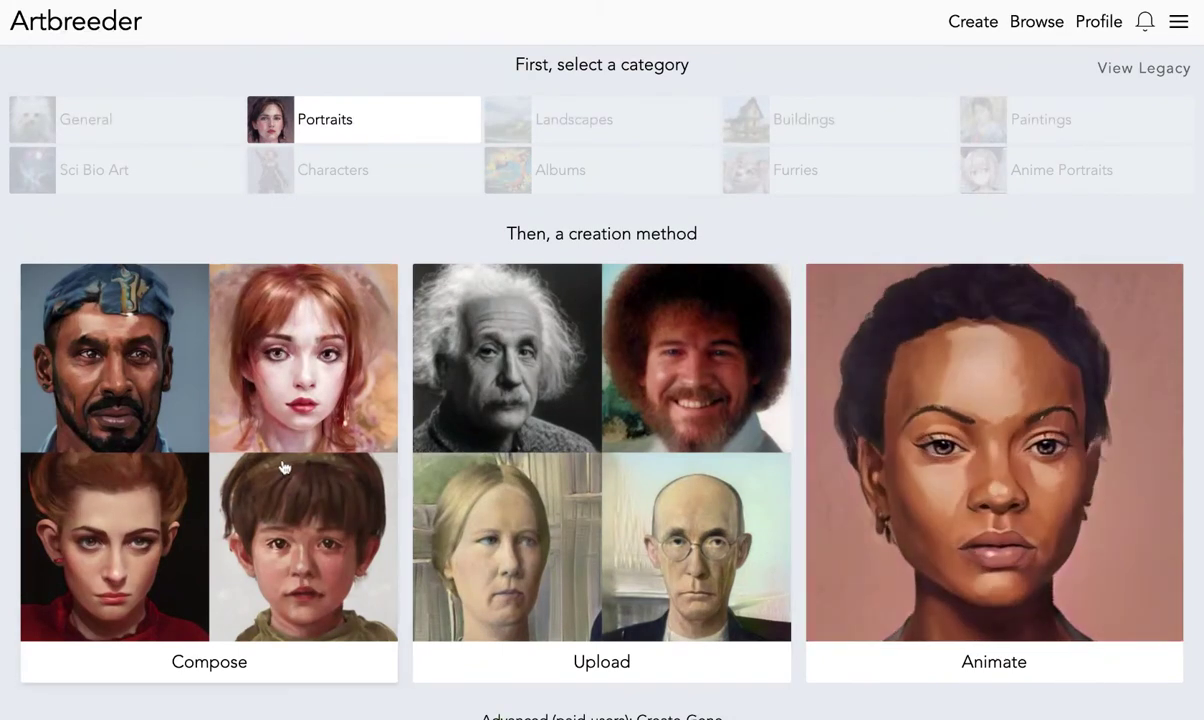
click(283, 467)
Look through the own saved portraits below the options, from the newest red-haired ones to the older blonde and ginger ones.
scroll(510, 430, down, 2)
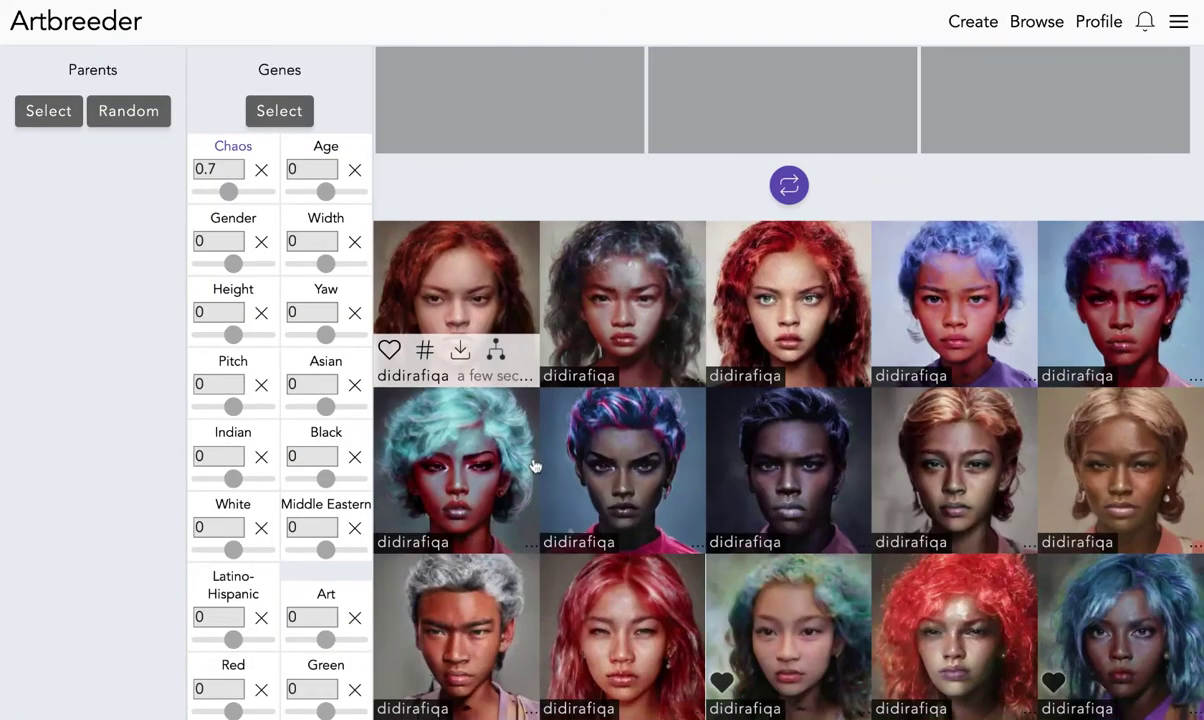
scroll(535, 467, down, 2)
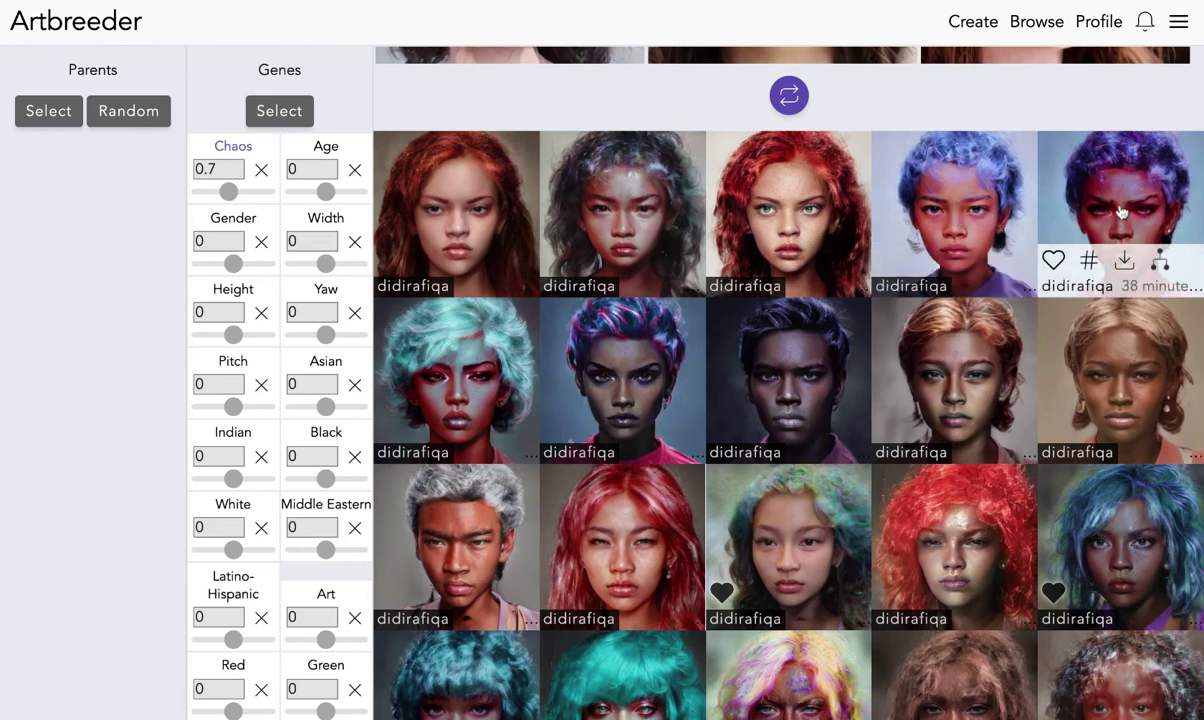
key(t)
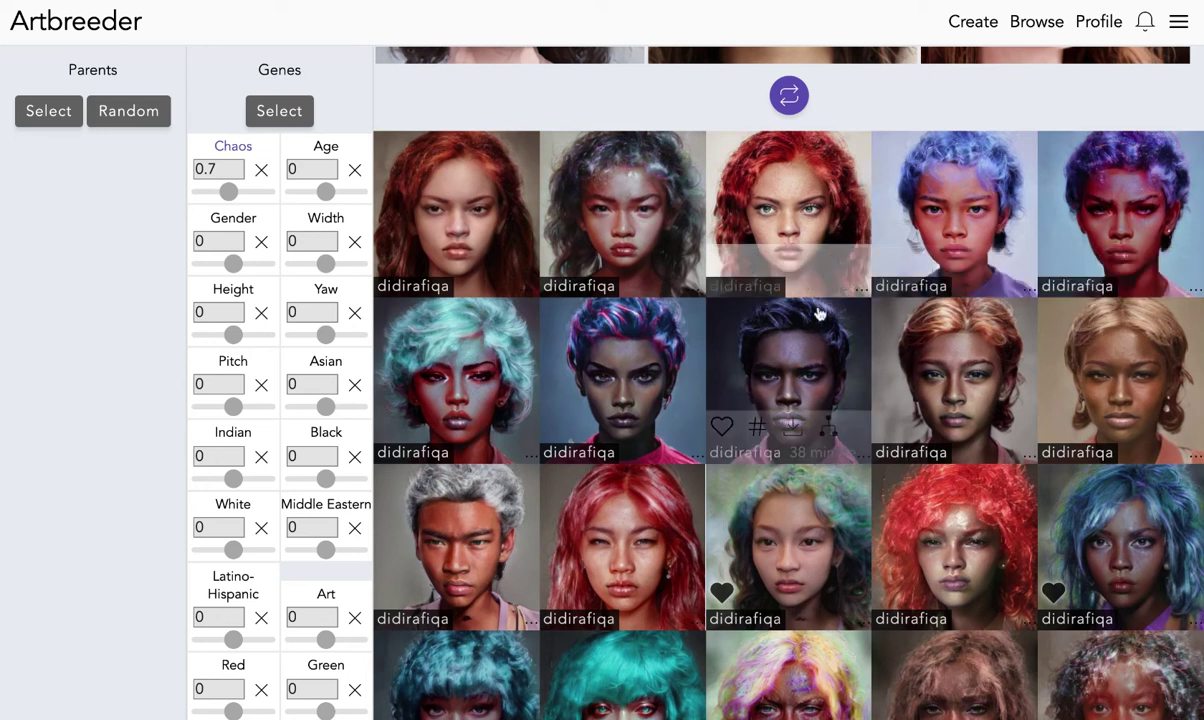
scroll(818, 314, down, 2)
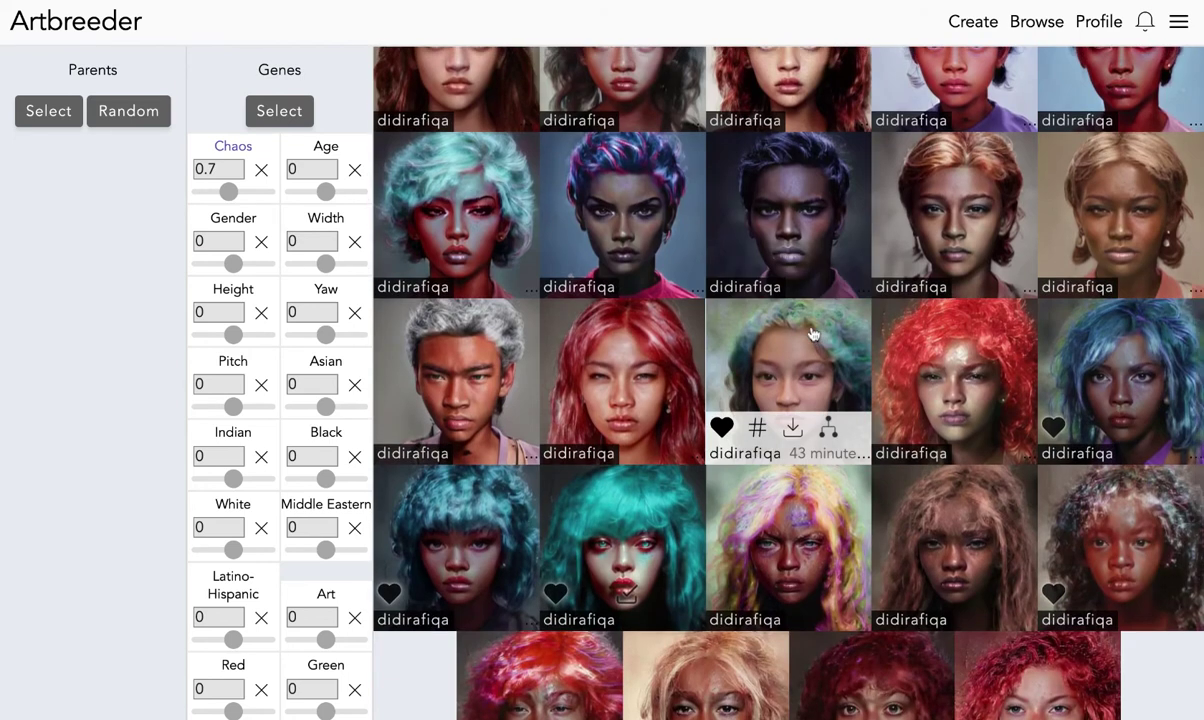
scroll(812, 333, up, 3)
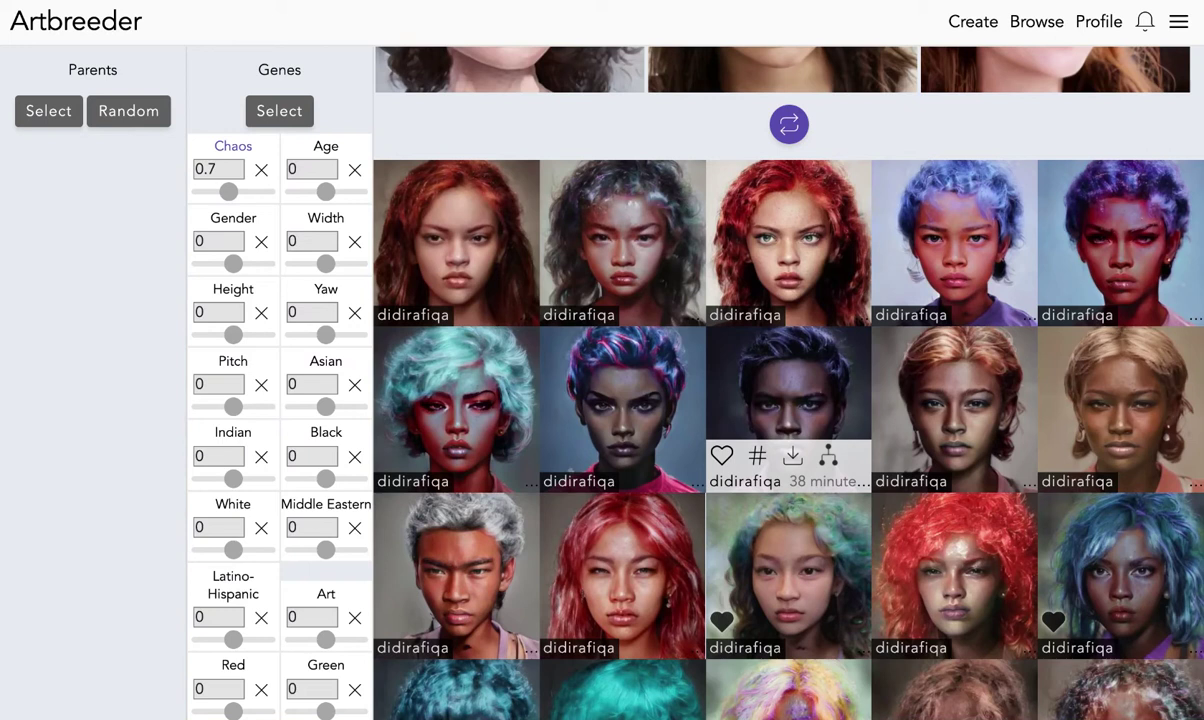
scroll(735, 470, down, 2)
click(757, 441)
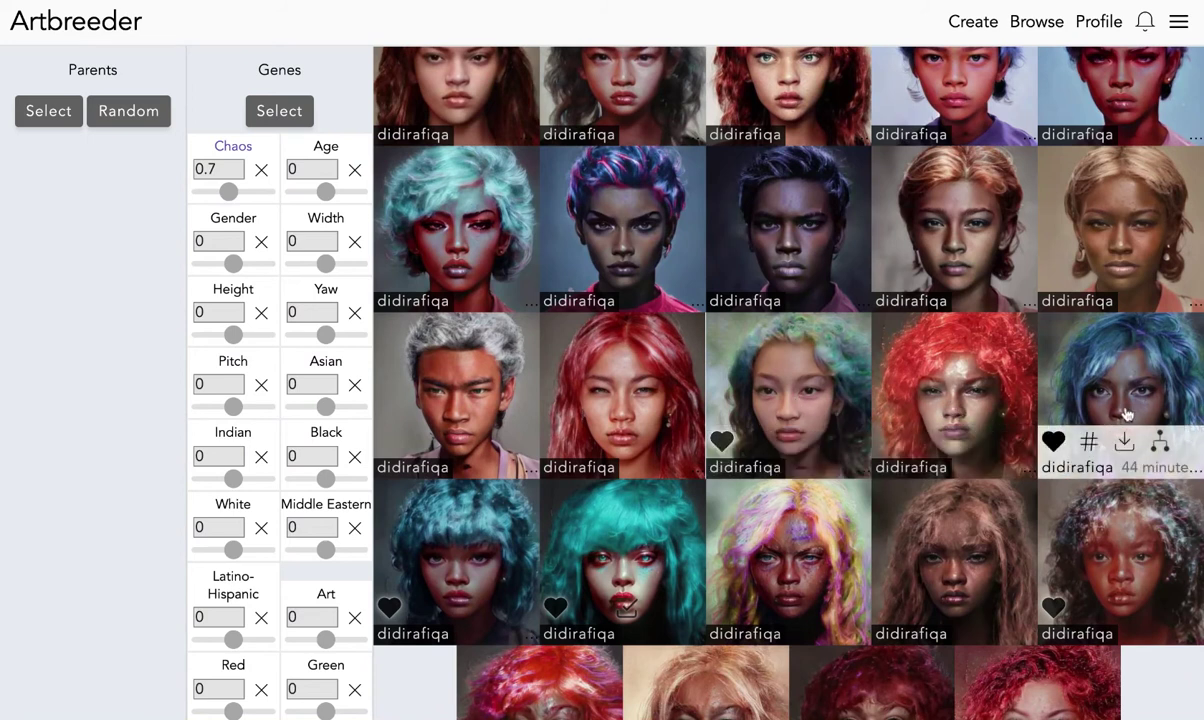
scroll(1122, 408, down, 3)
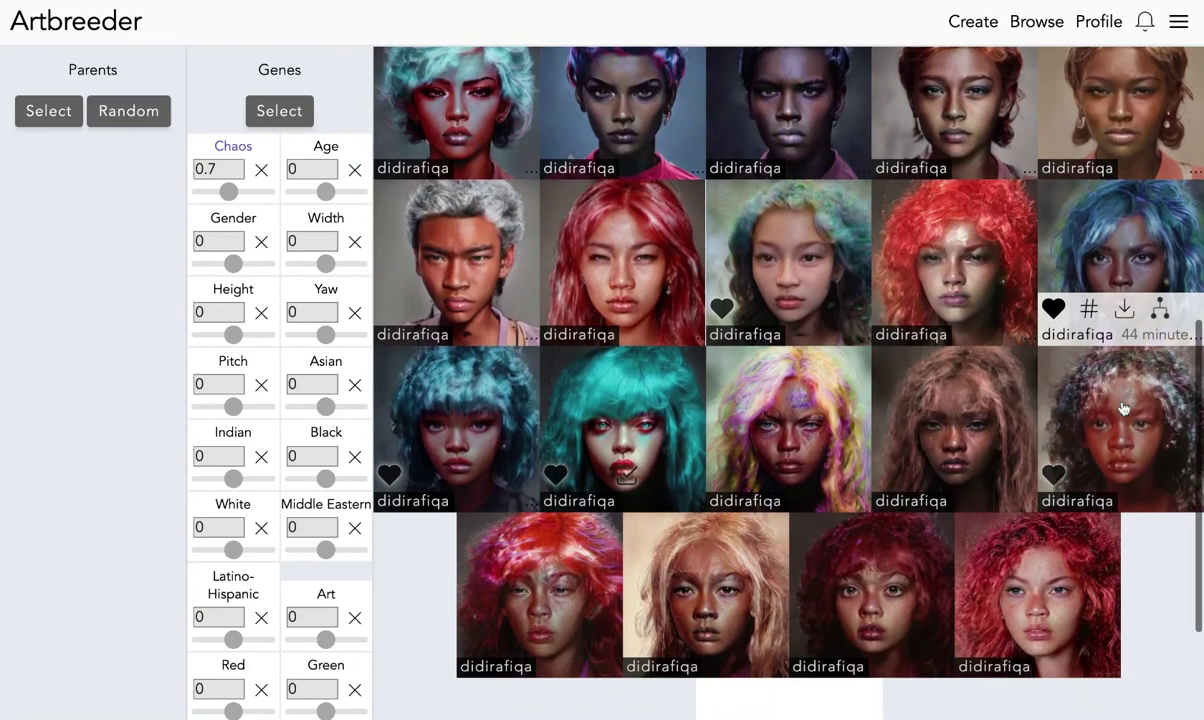
scroll(1122, 408, down, 3)
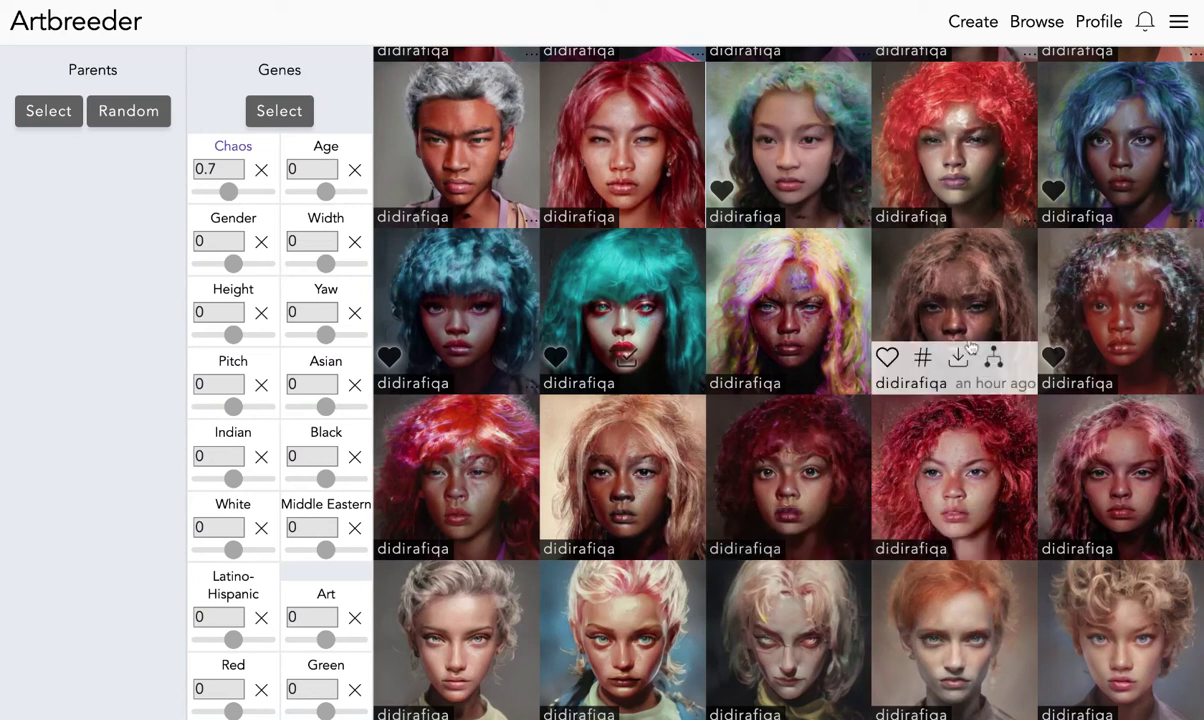
click(1089, 357)
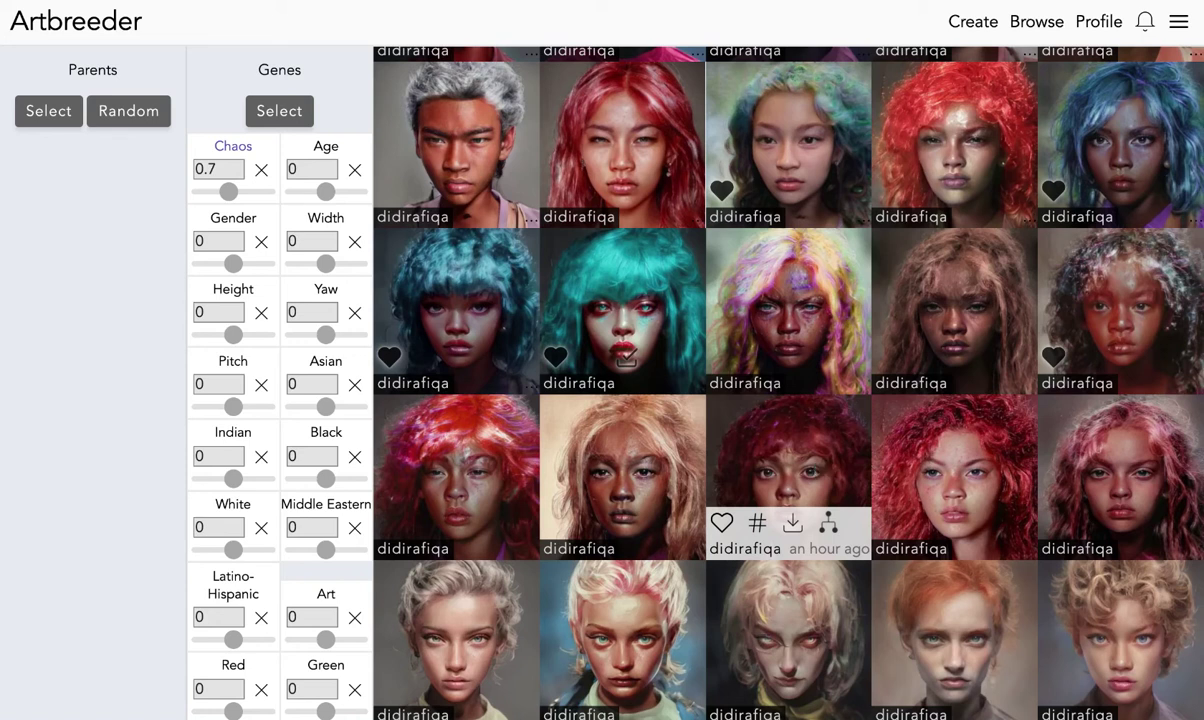
scroll(790, 480, up, 4)
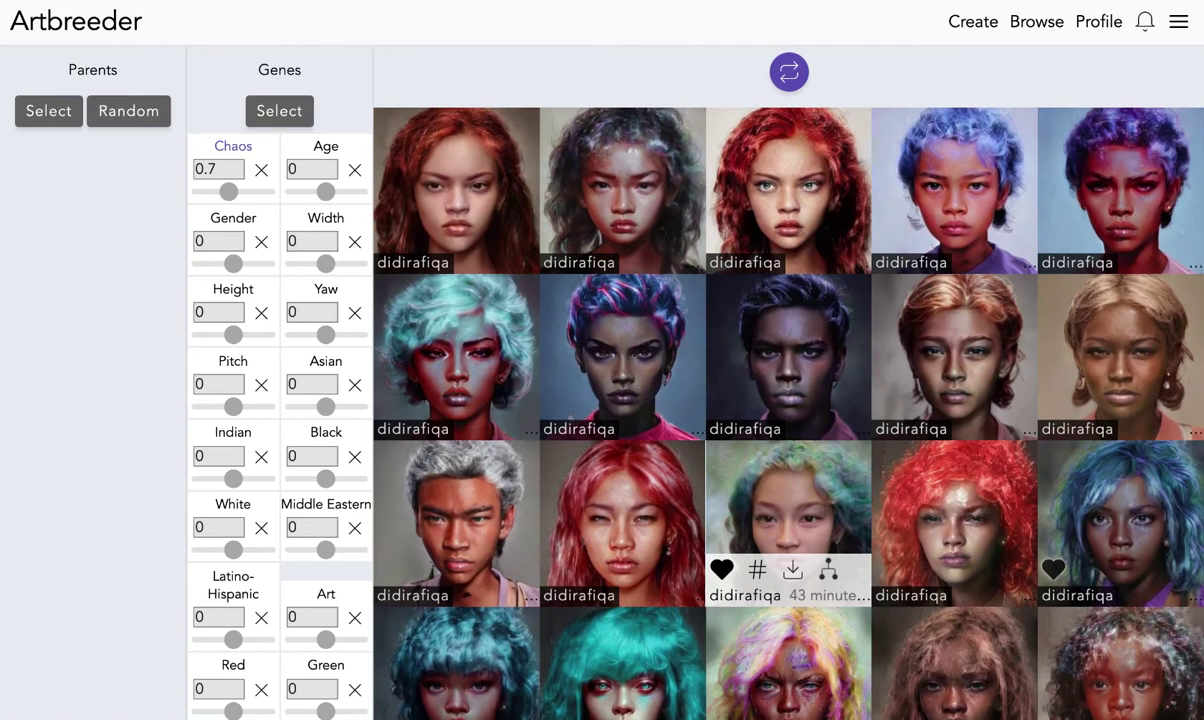
scroll(790, 500, down, 6)
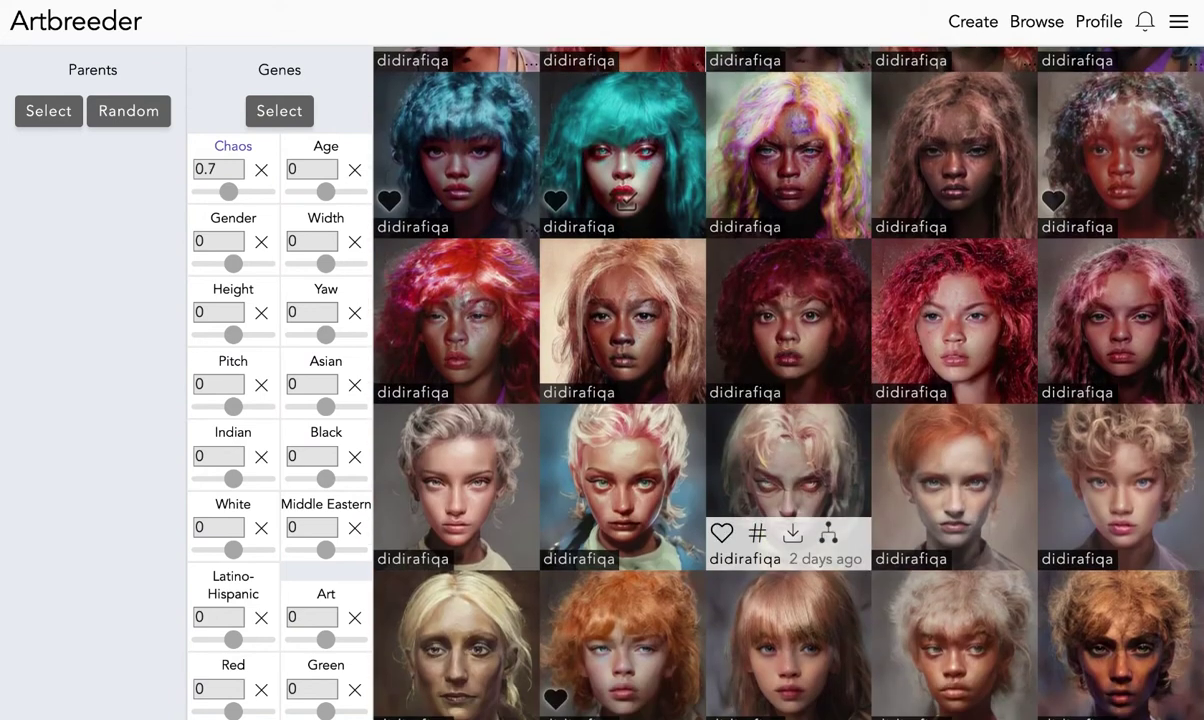
scroll(790, 500, down, 1)
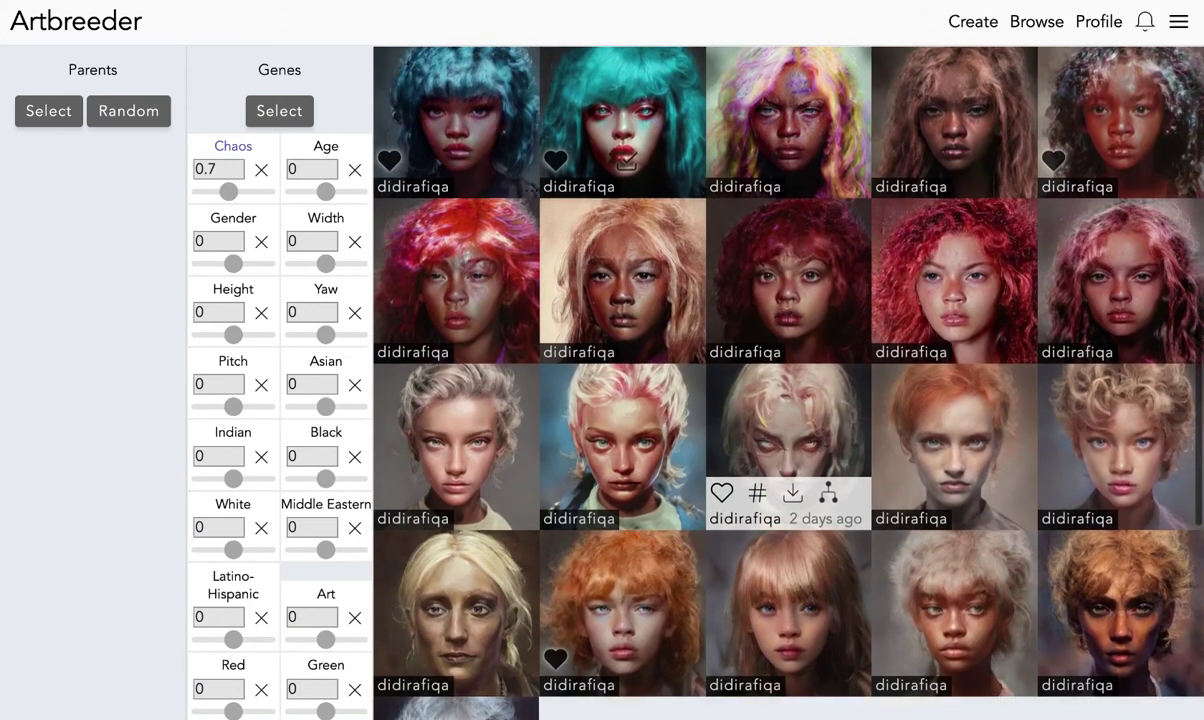
scroll(790, 480, down, 2)
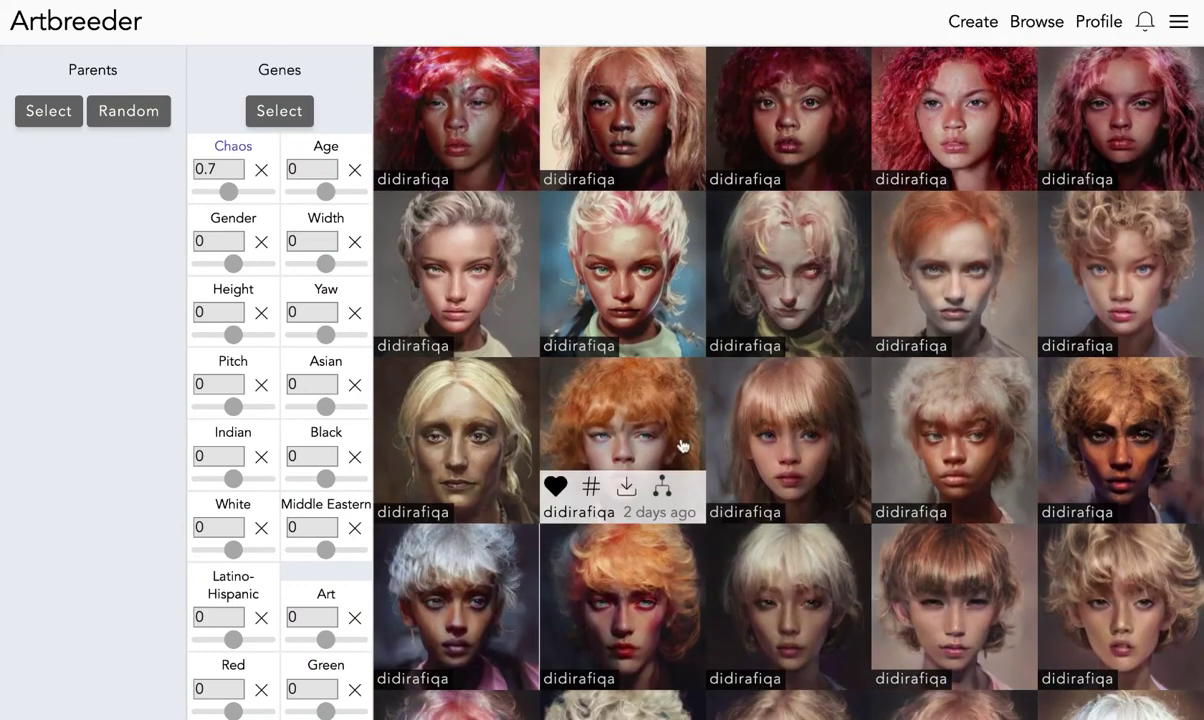
Open the liked portrait with fluffy orange hair, examine its saved variants and return to the portrait composer.
click(680, 444)
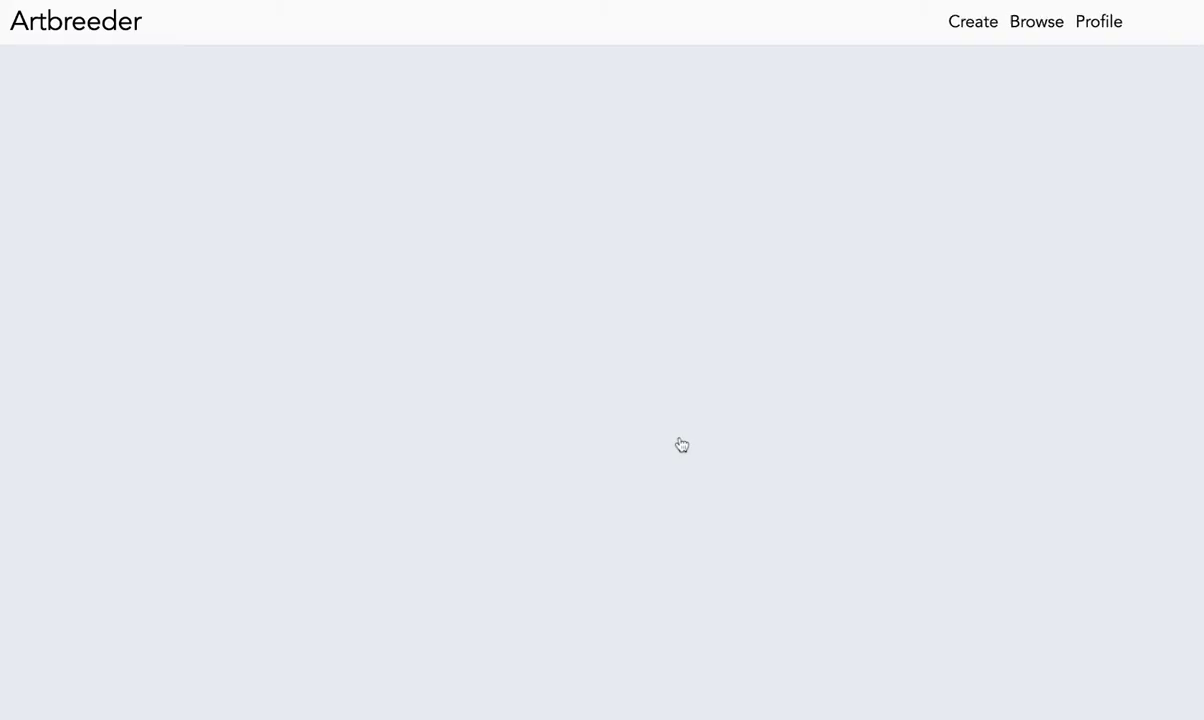
scroll(680, 444, down, 4)
scroll(598, 462, down, 15)
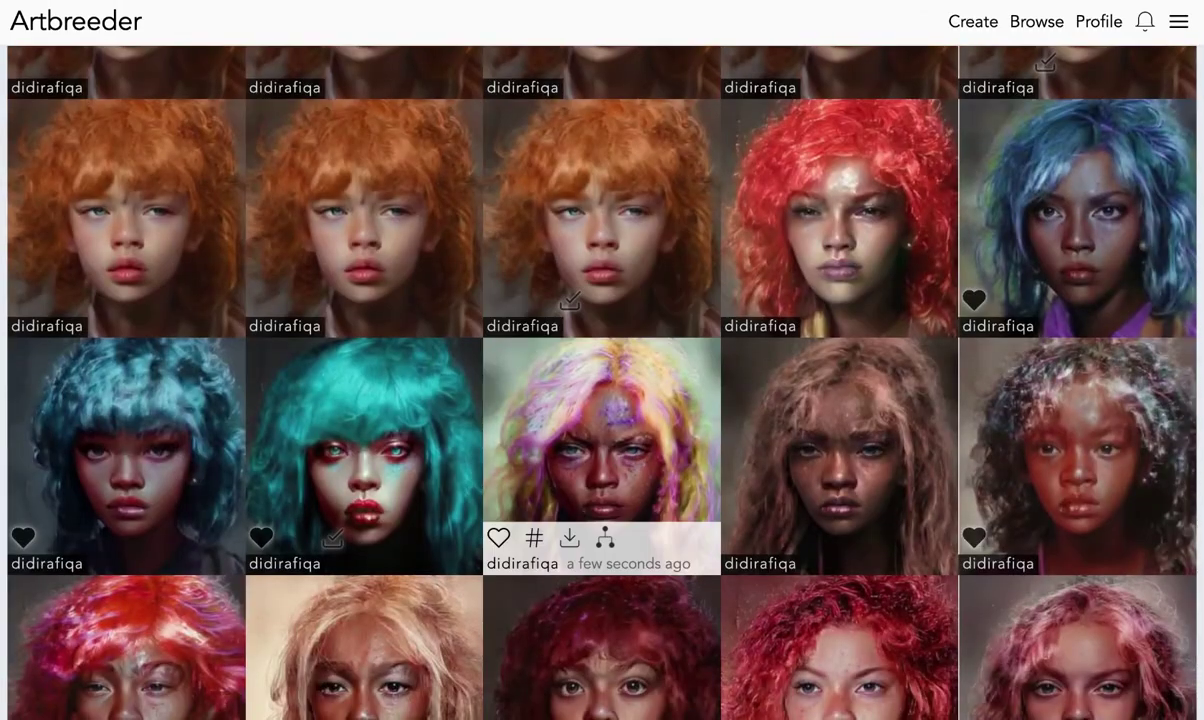
scroll(600, 520, down, 2)
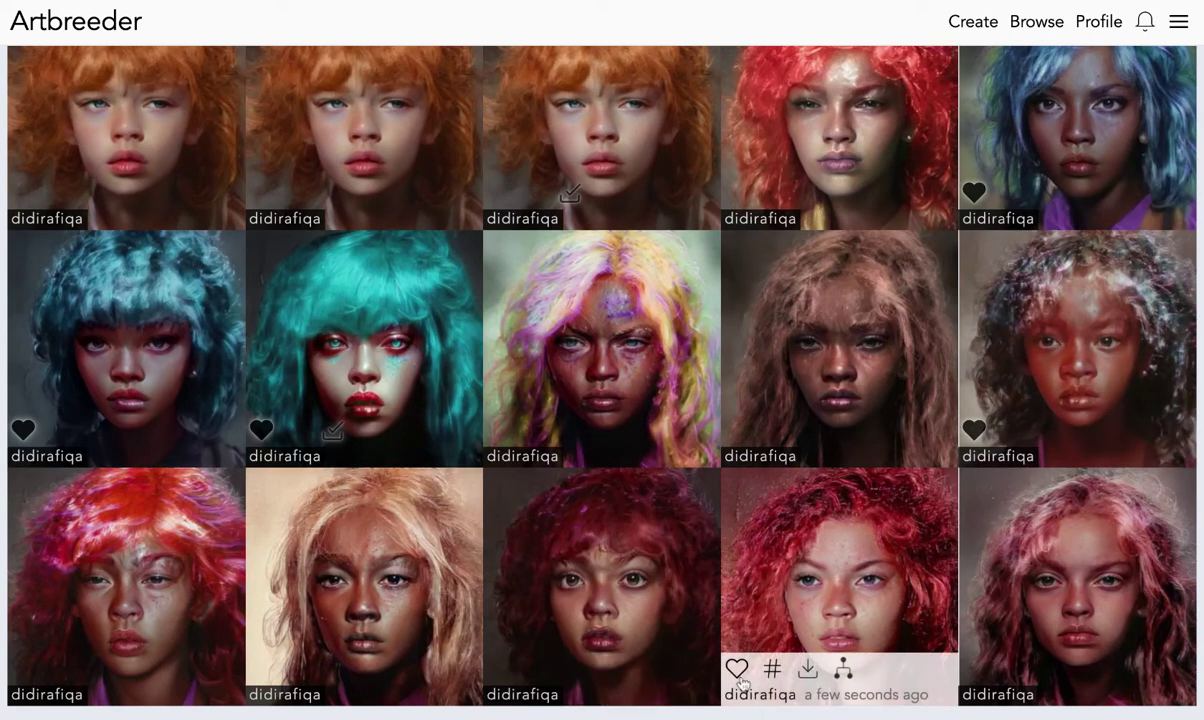
scroll(607, 443, up, 15)
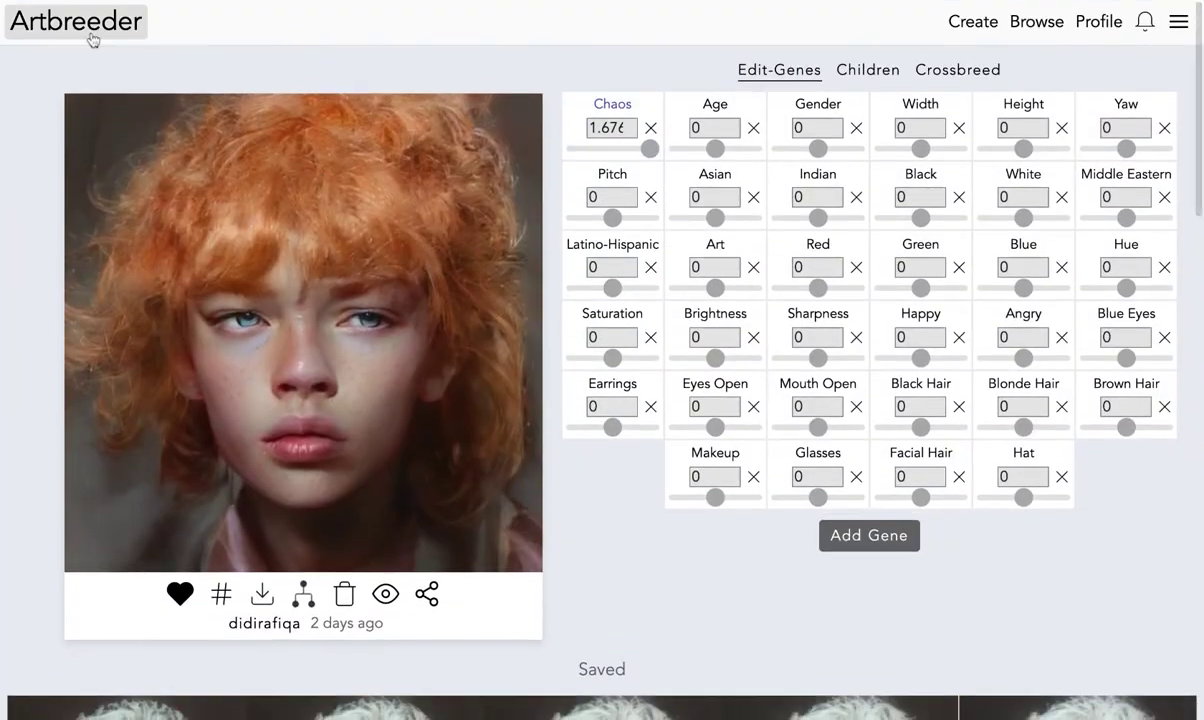
click(88, 36)
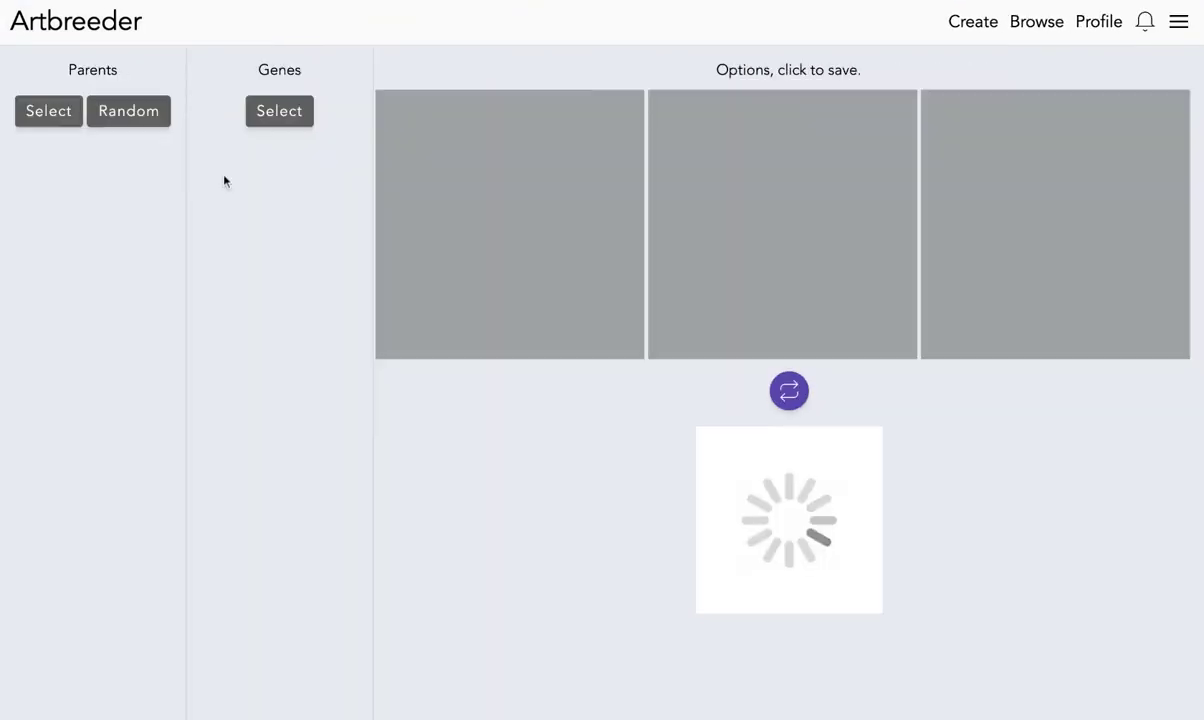
Open the wide-eyed portrait with dark red curls for gene editing and save a version with Age at -0.1.
scroll(597, 463, down, 10)
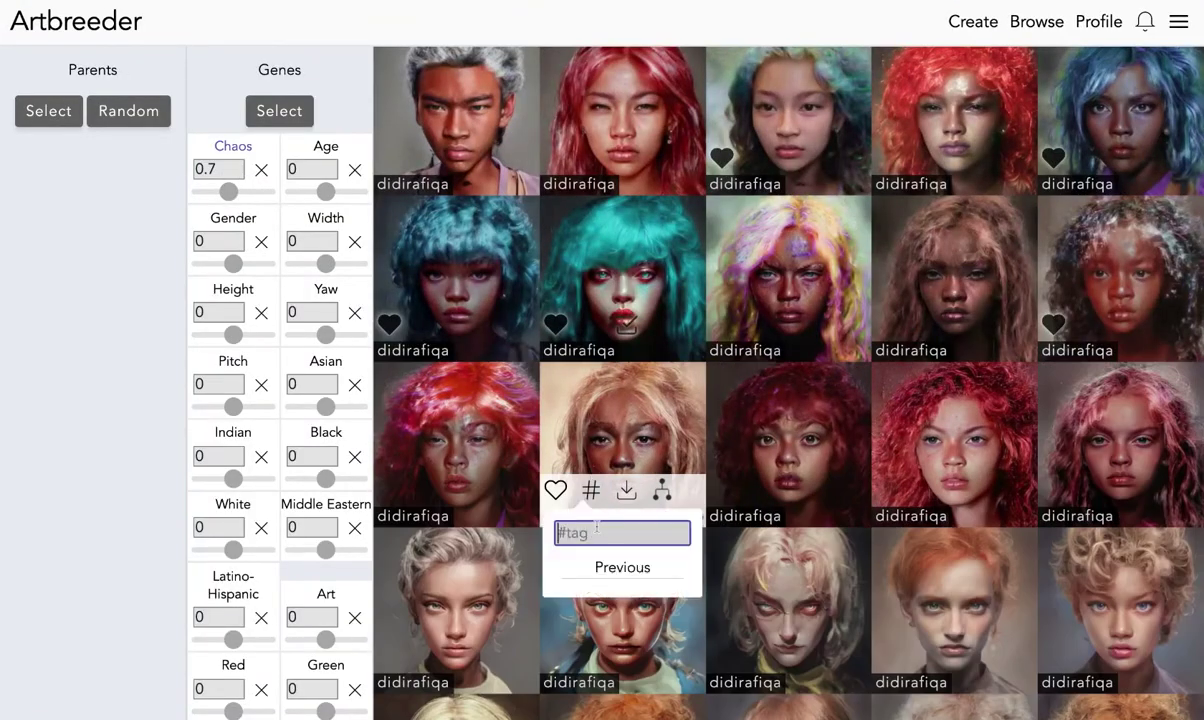
click(800, 428)
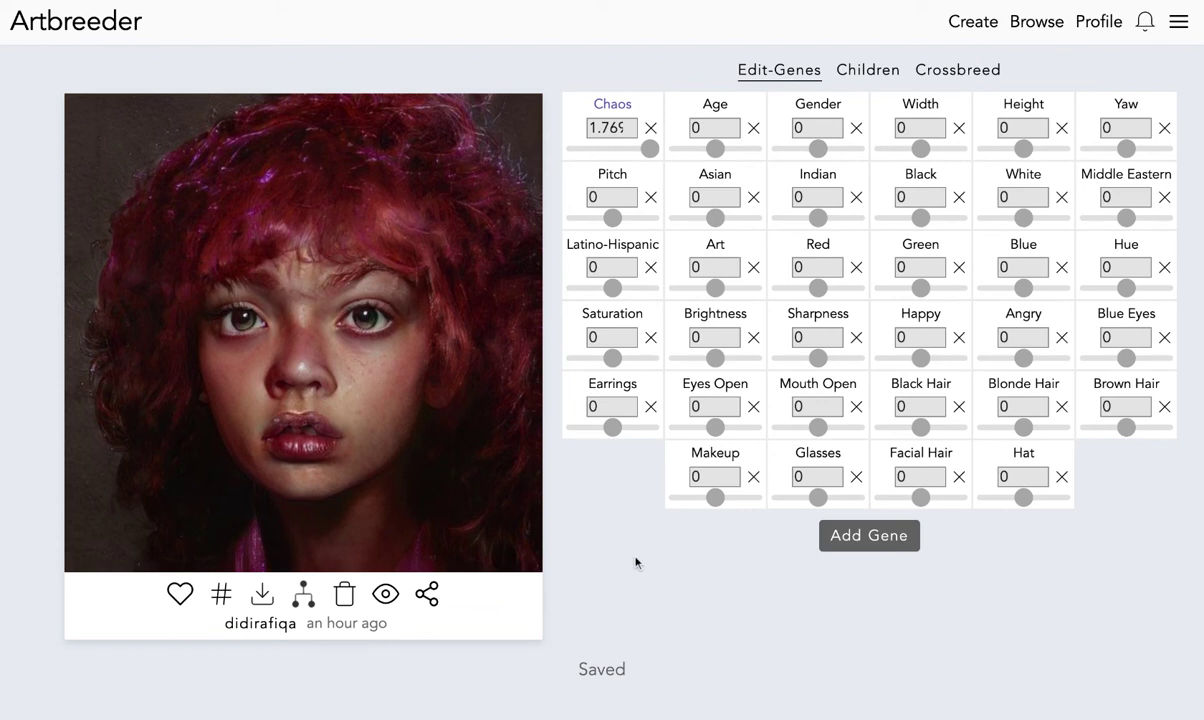
click(733, 132)
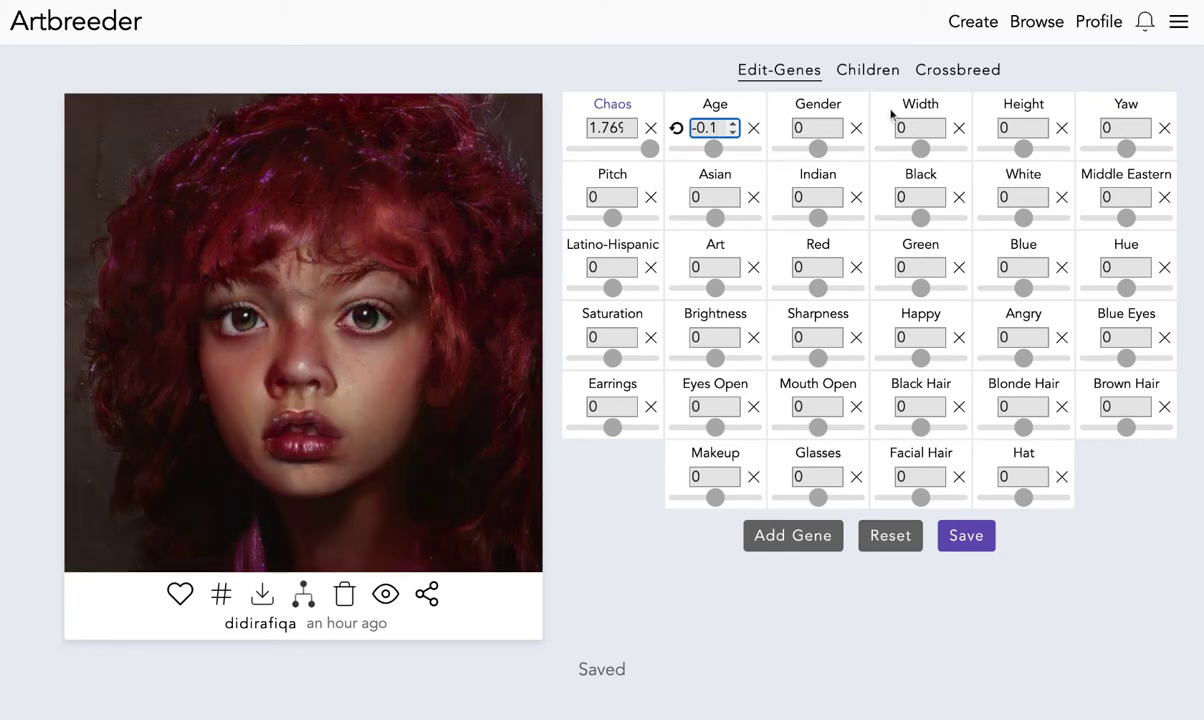
click(955, 533)
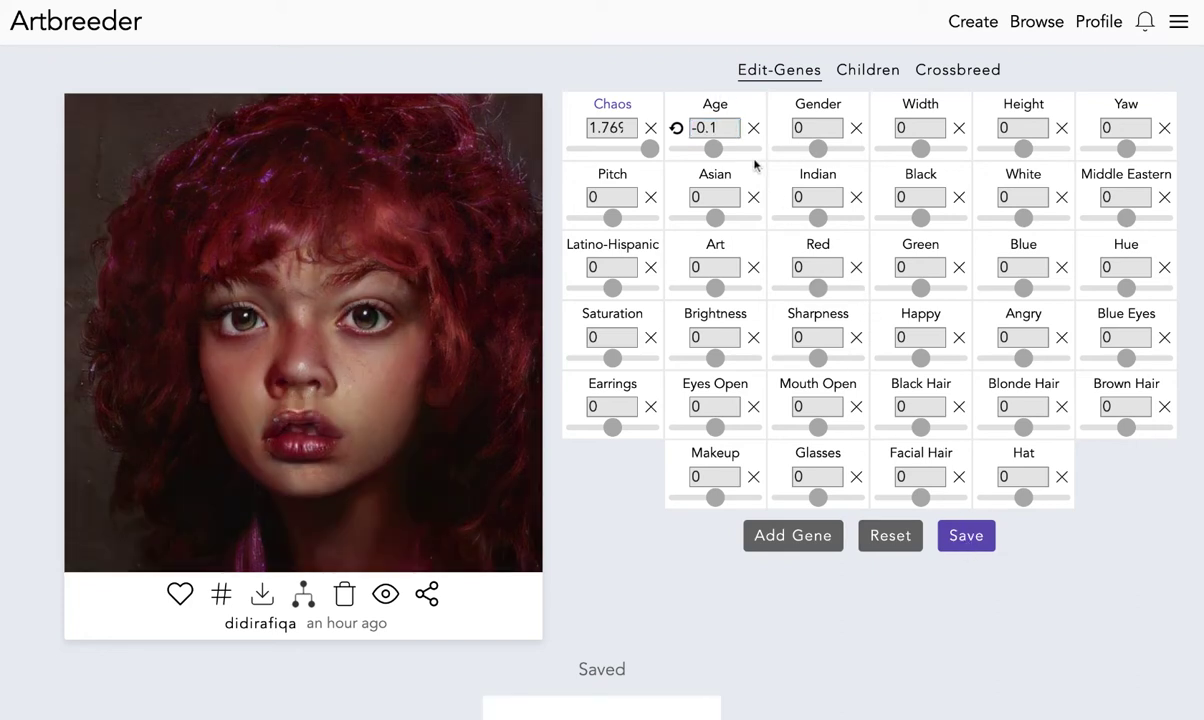
Save two more versions of the portrait, one with Age at -0.2 and one with Age at -0.3.
click(733, 133)
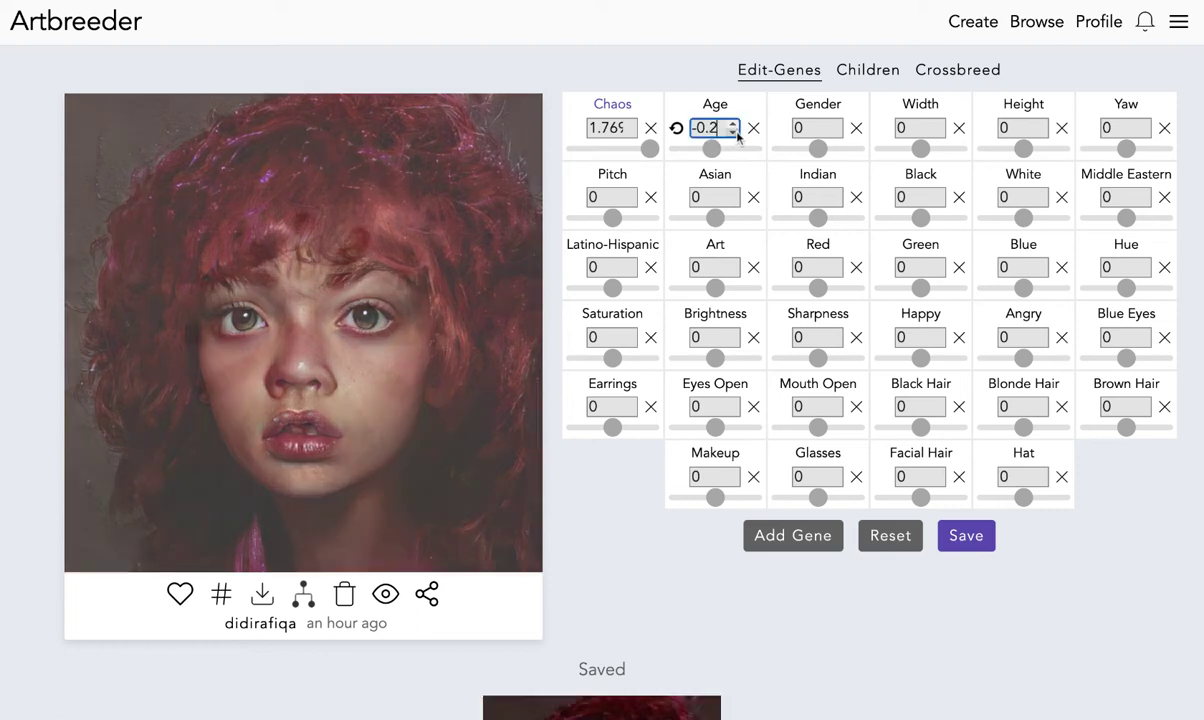
click(976, 538)
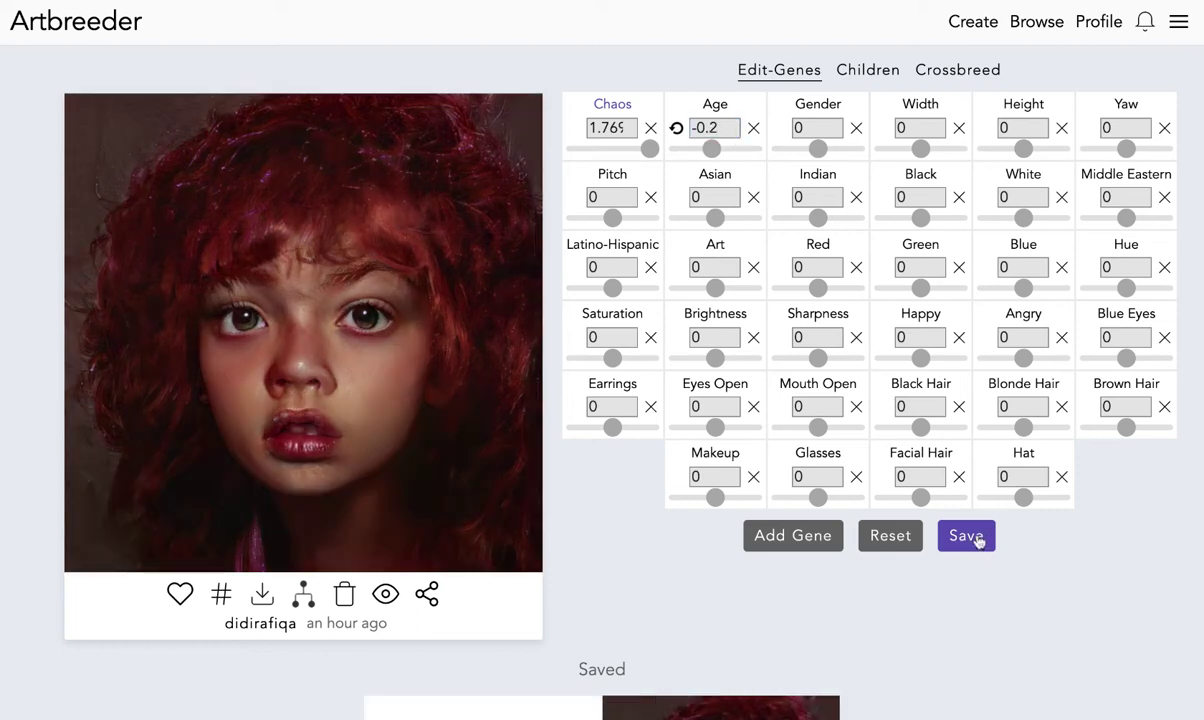
click(732, 132)
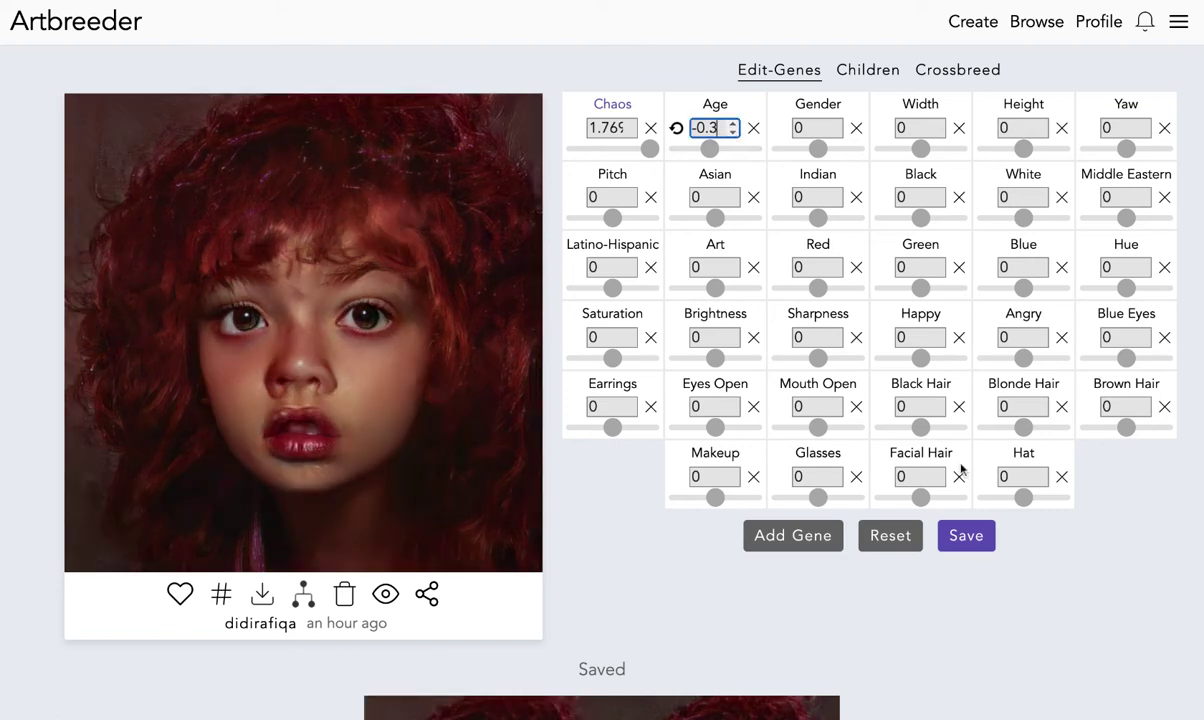
click(983, 535)
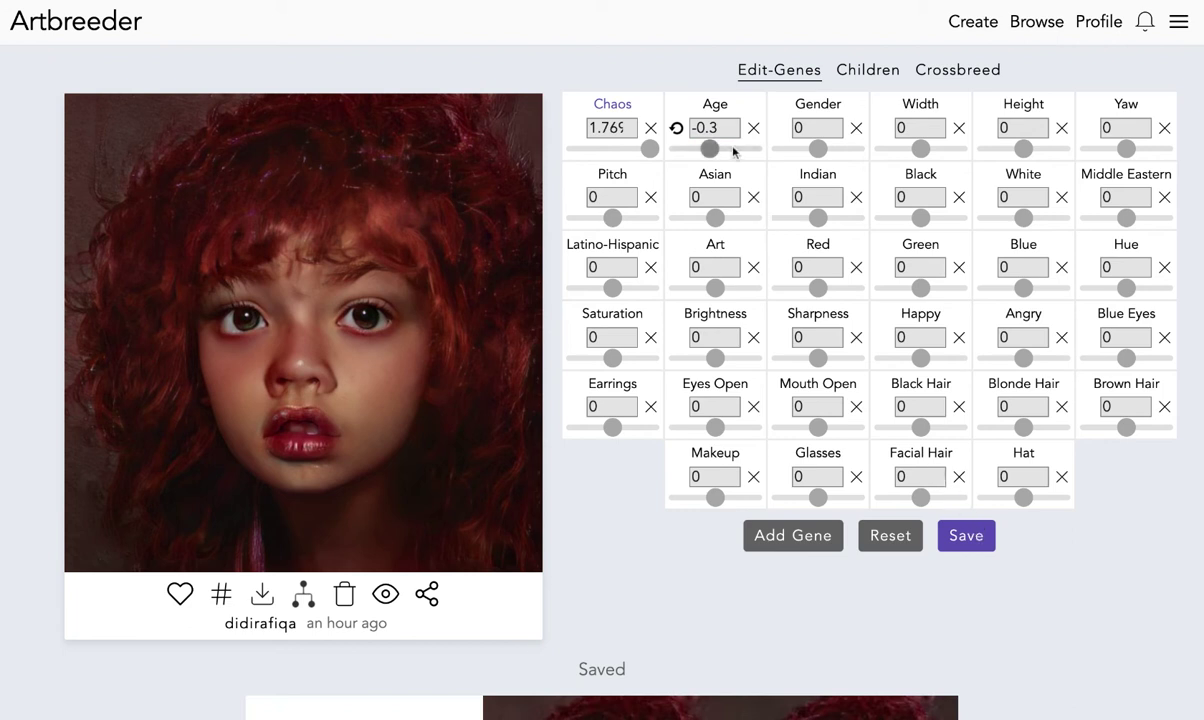
Find the Child 0_1 gene by searching for "child", add it to the portrait and save a version with it at 0.1.
click(811, 537)
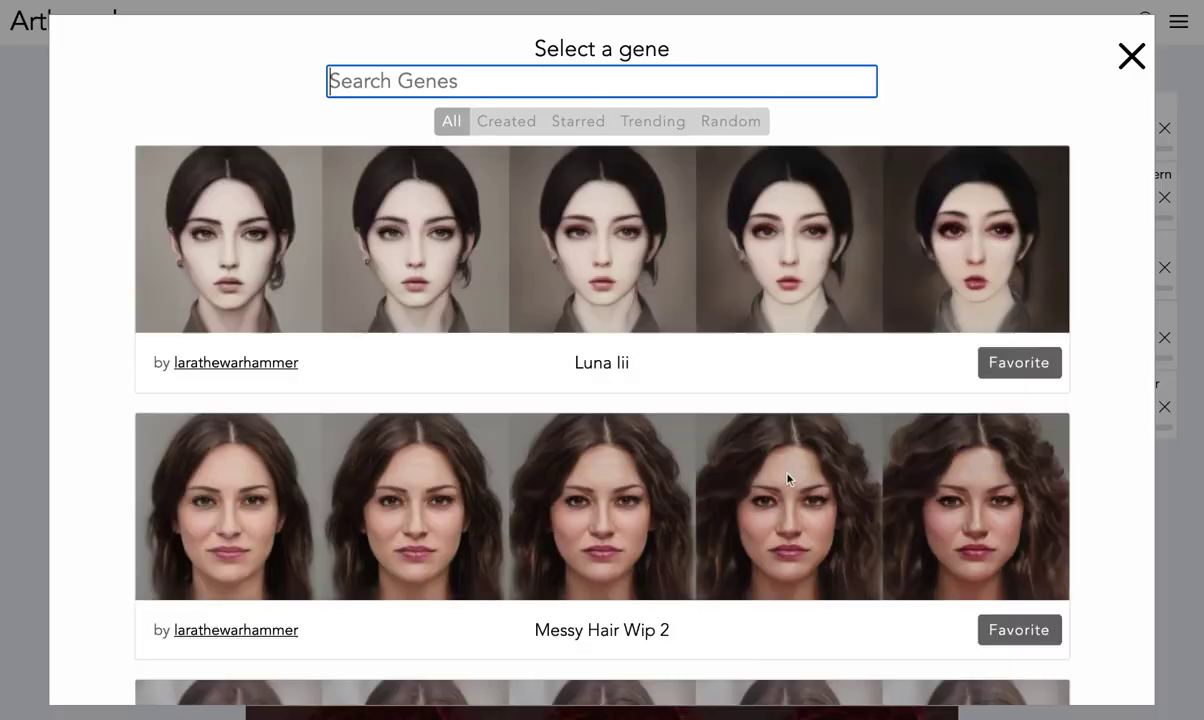
text(child)
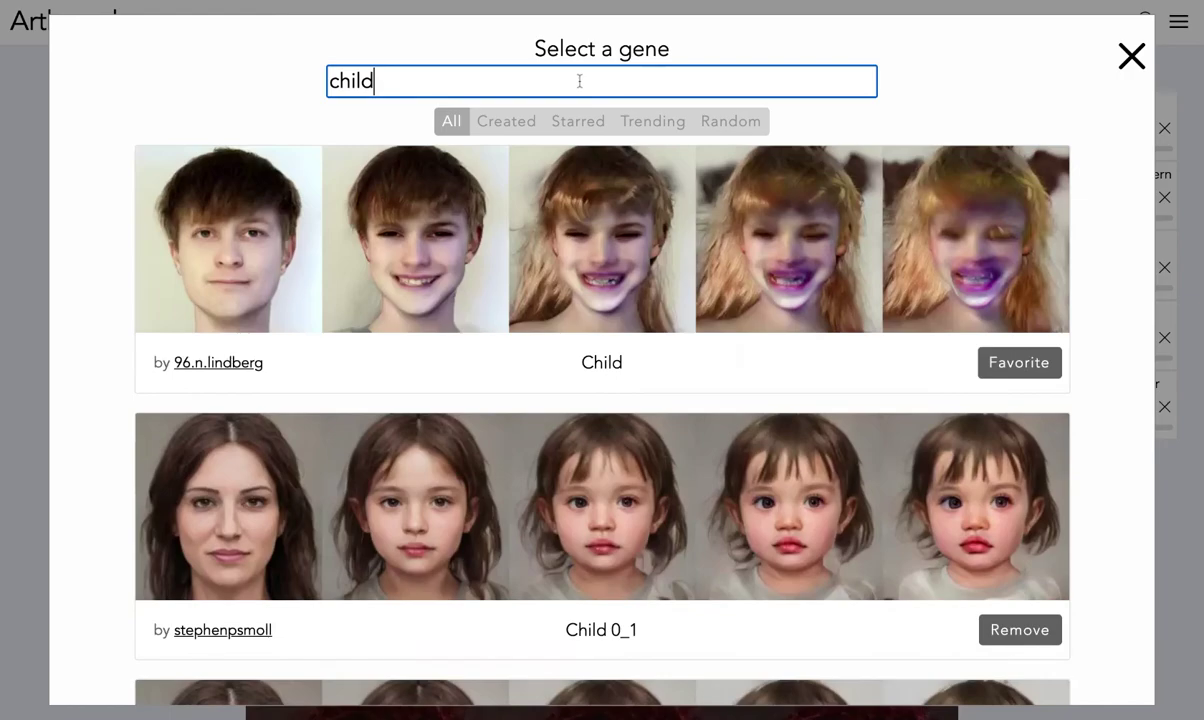
scroll(731, 316, down, 3)
click(688, 316)
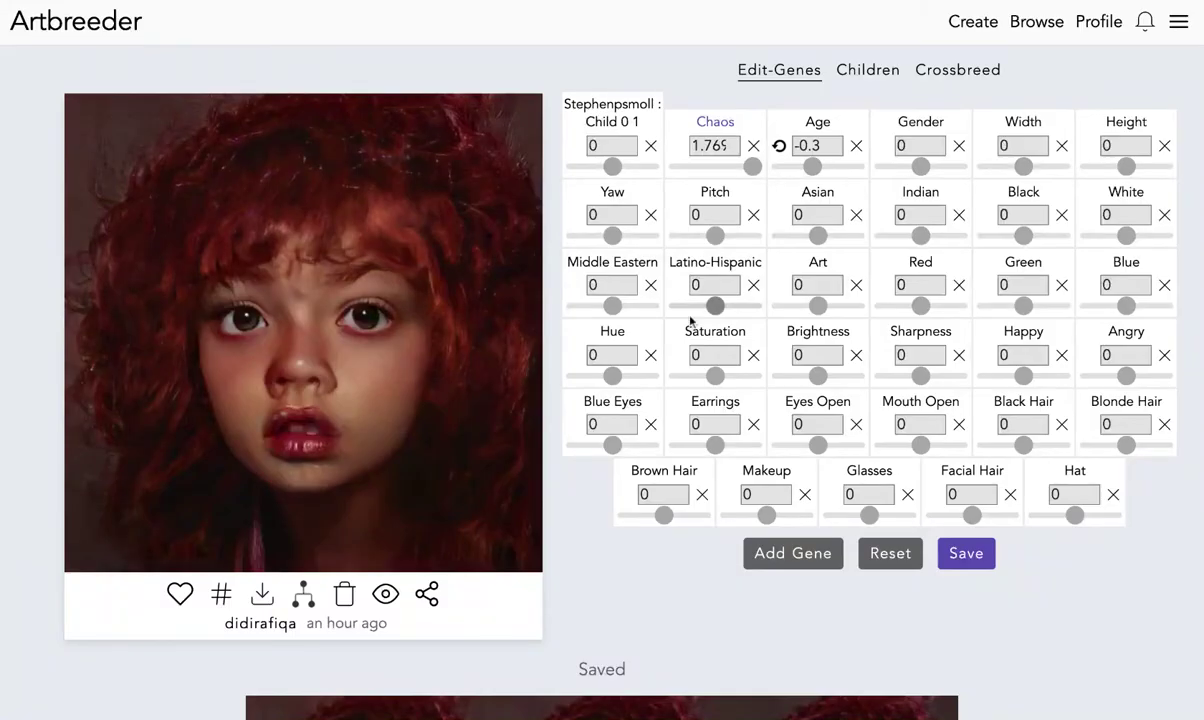
click(630, 143)
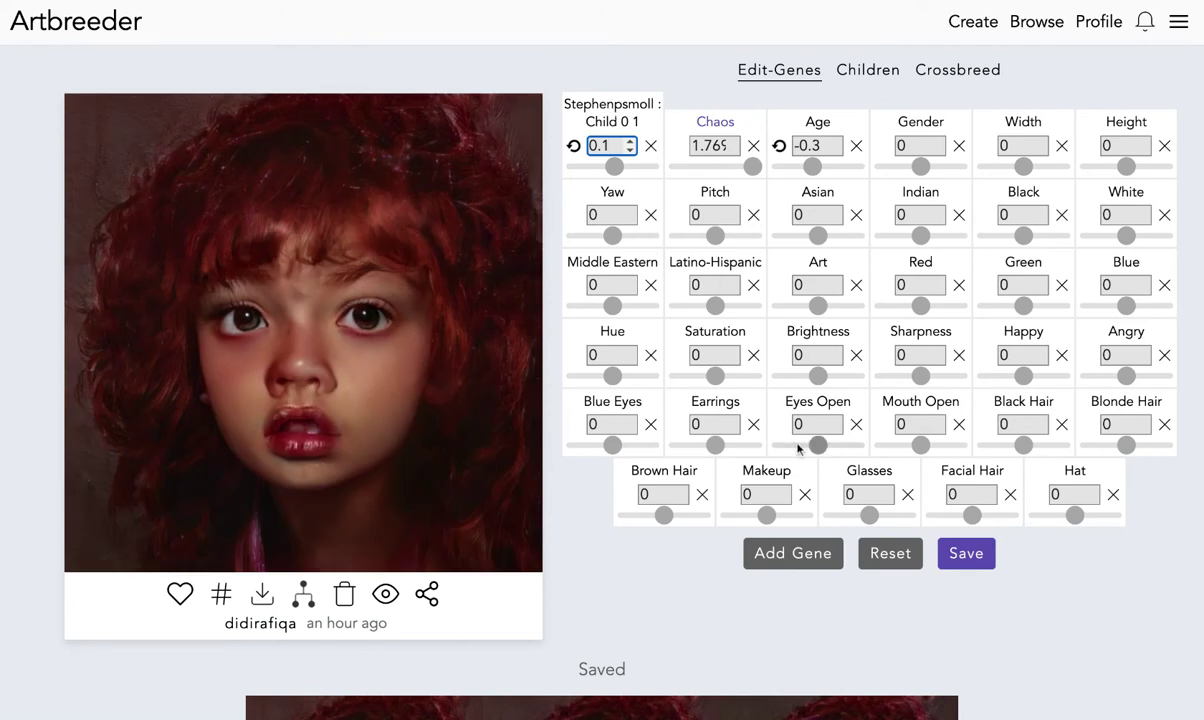
click(953, 551)
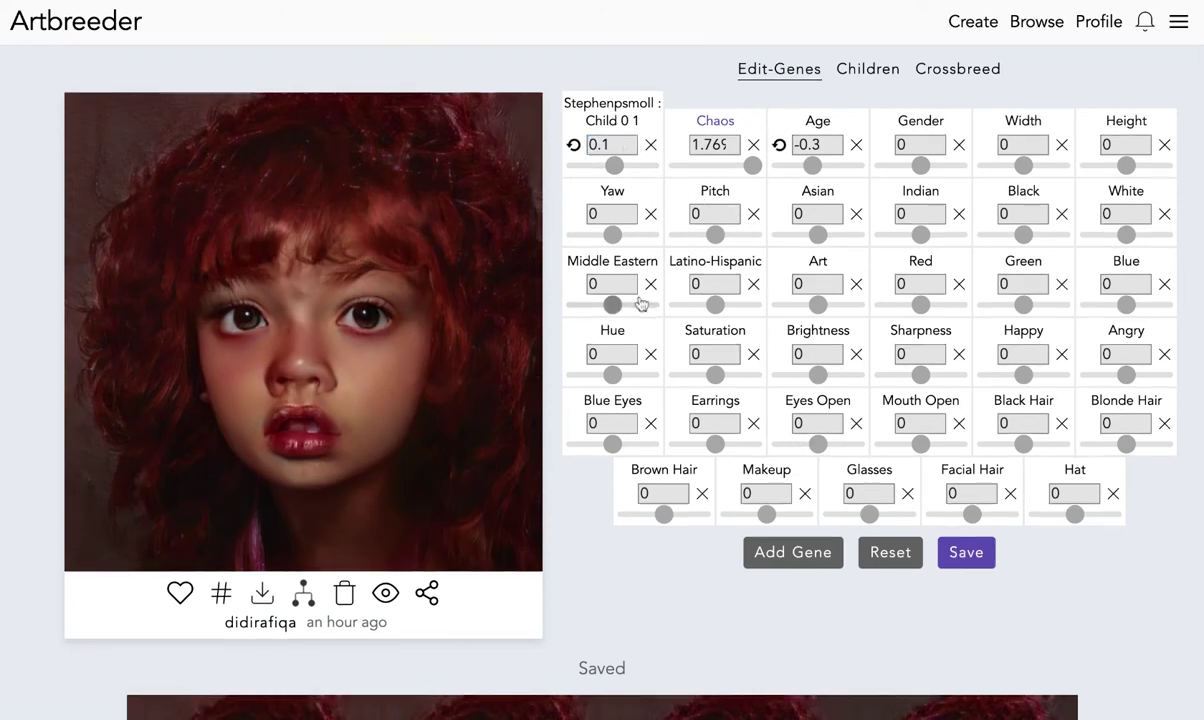
scroll(640, 305, down, 3)
scroll(641, 304, up, 3)
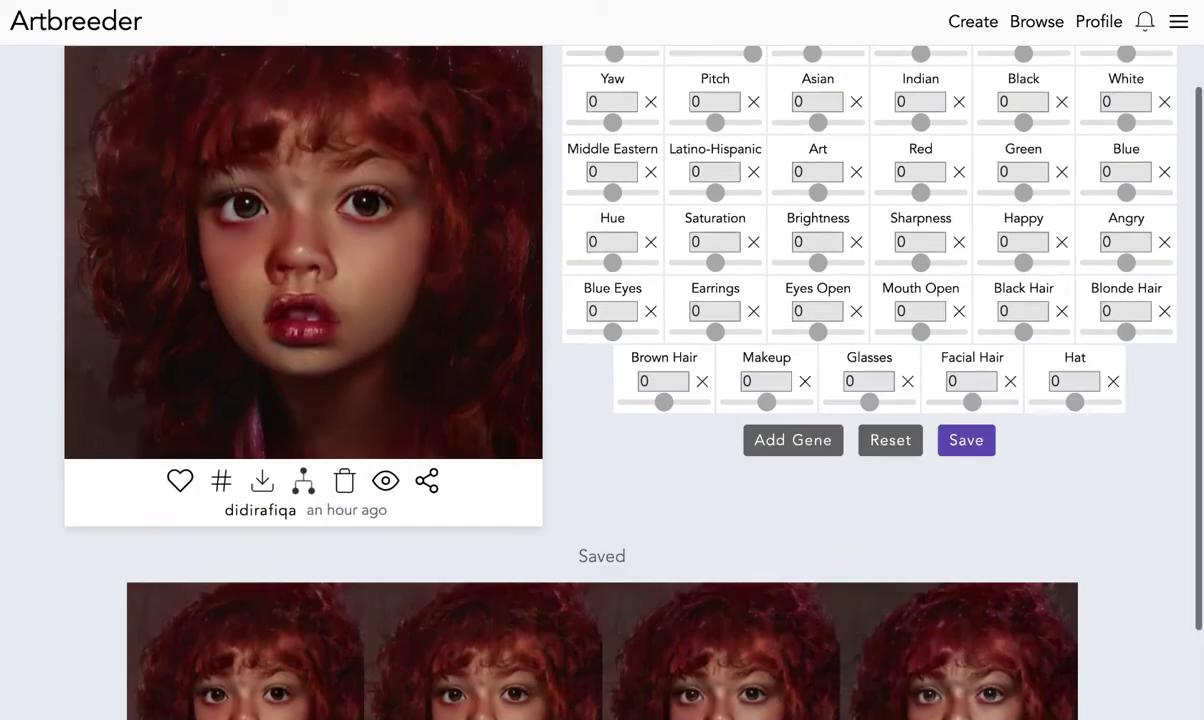
Raise the Child 0 1 gene to 0.25, 0.3 and 0.4, saving the portrait at each value.
click(631, 142)
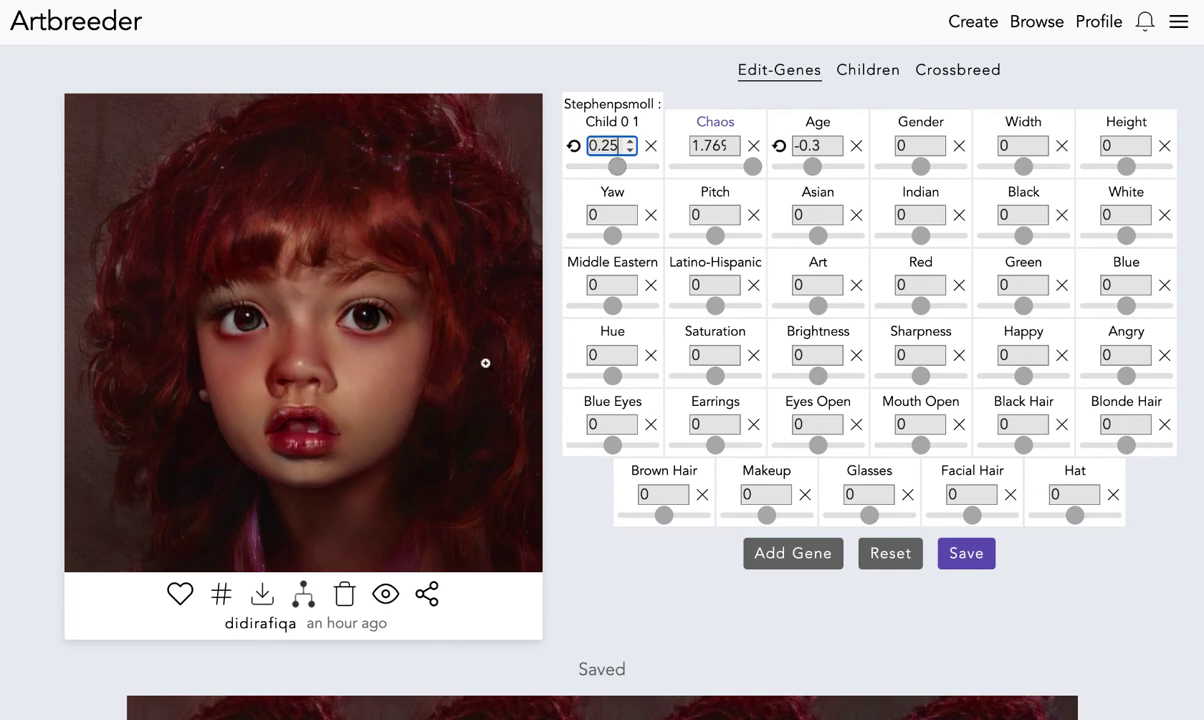
click(962, 556)
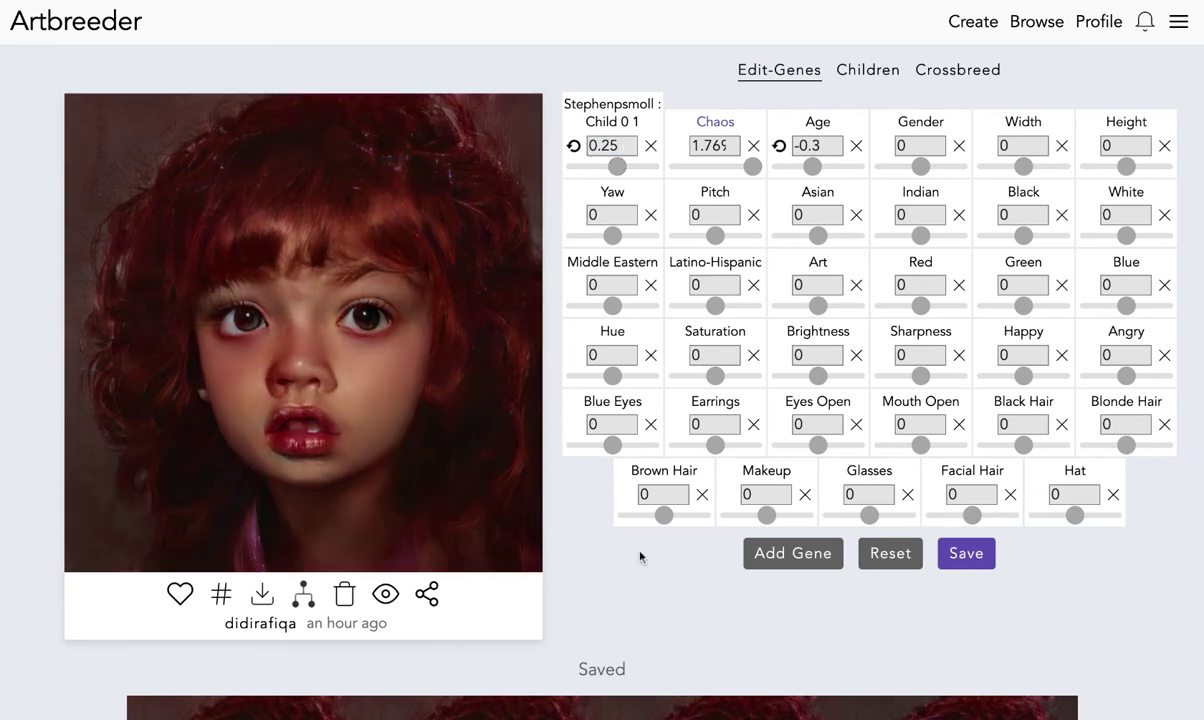
double_click(598, 145)
text(0.3)
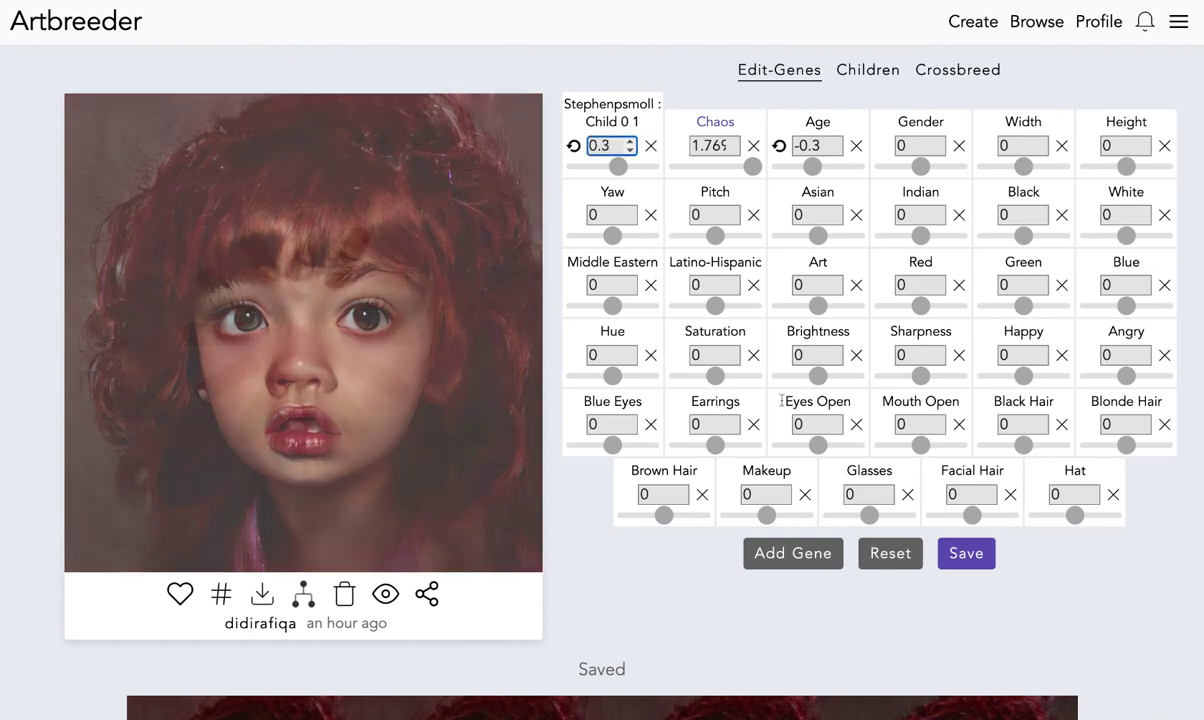
click(971, 565)
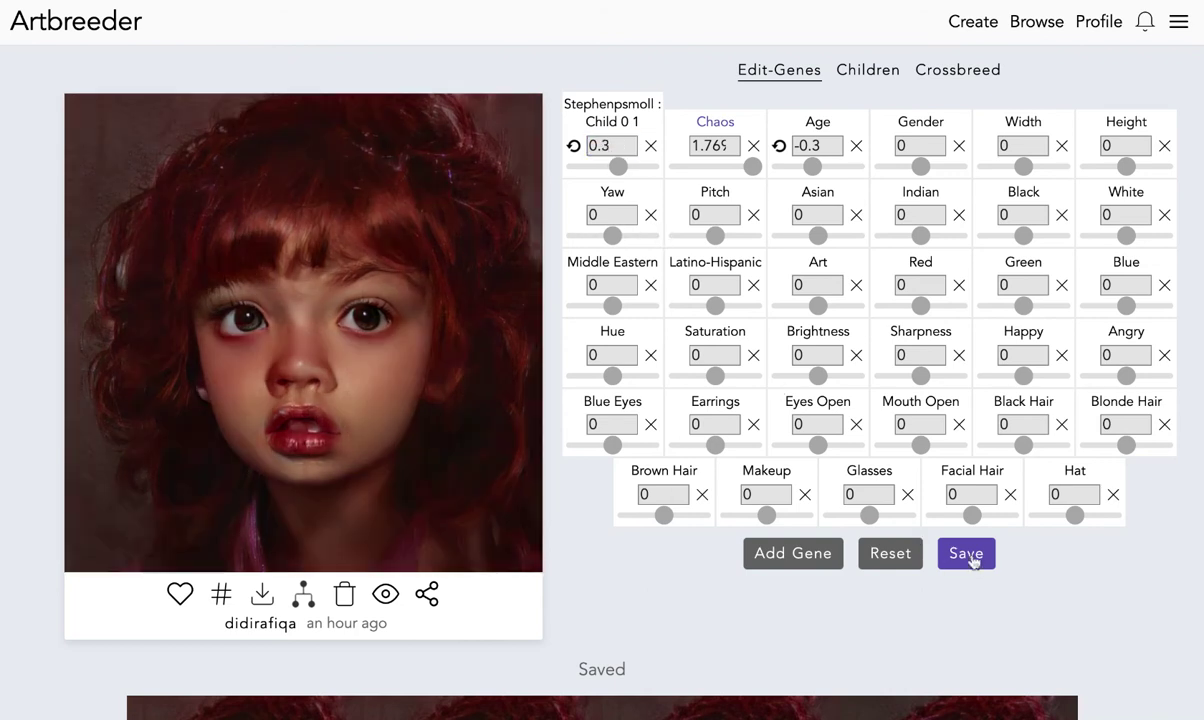
click(630, 141)
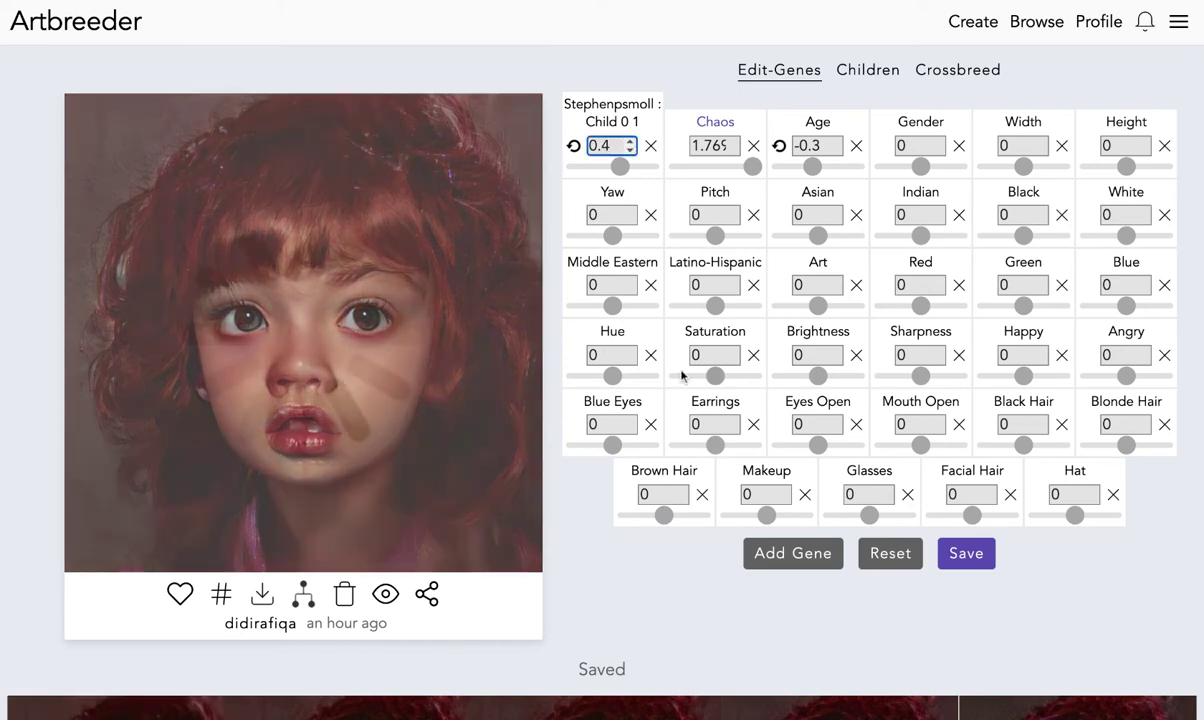
click(990, 562)
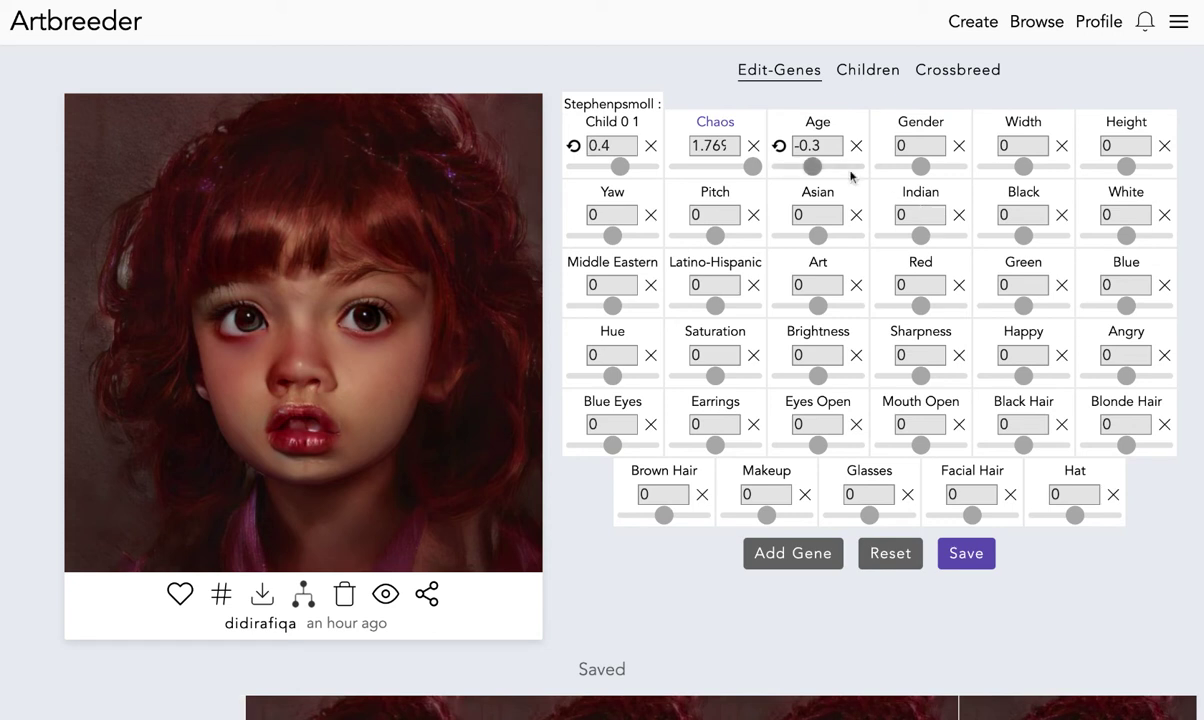
Return the Child 0 1 and Age genes to 0 and look over the saved child versions.
click(650, 146)
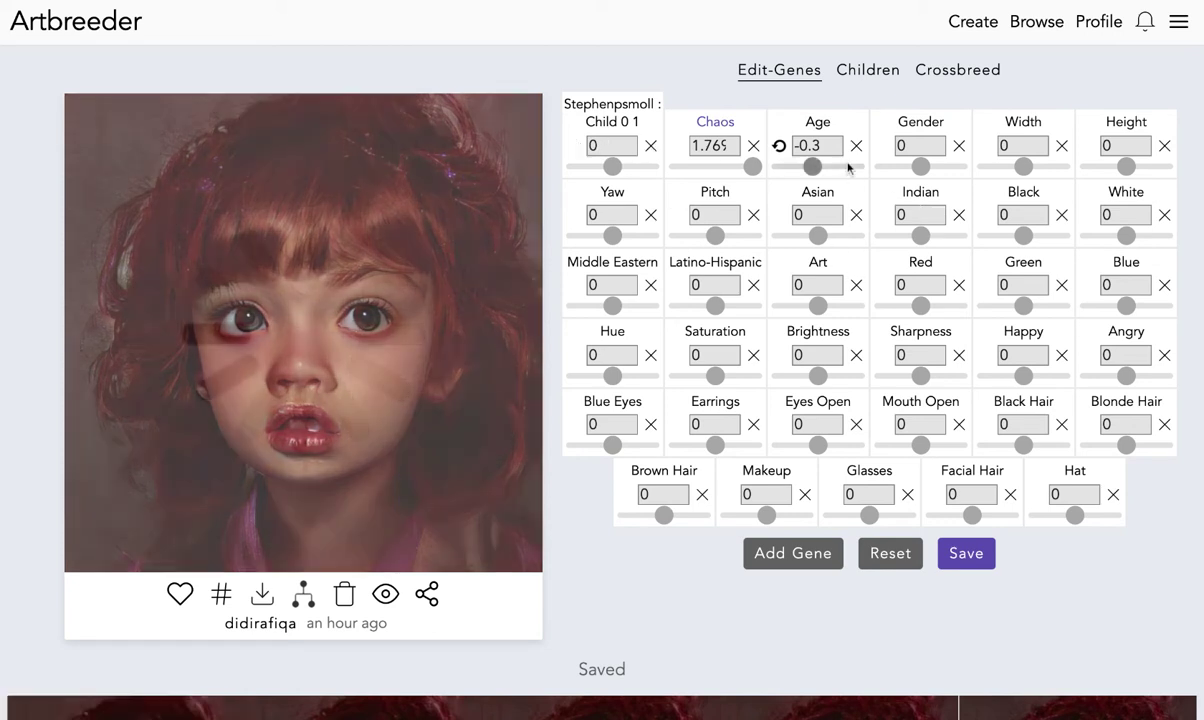
click(856, 146)
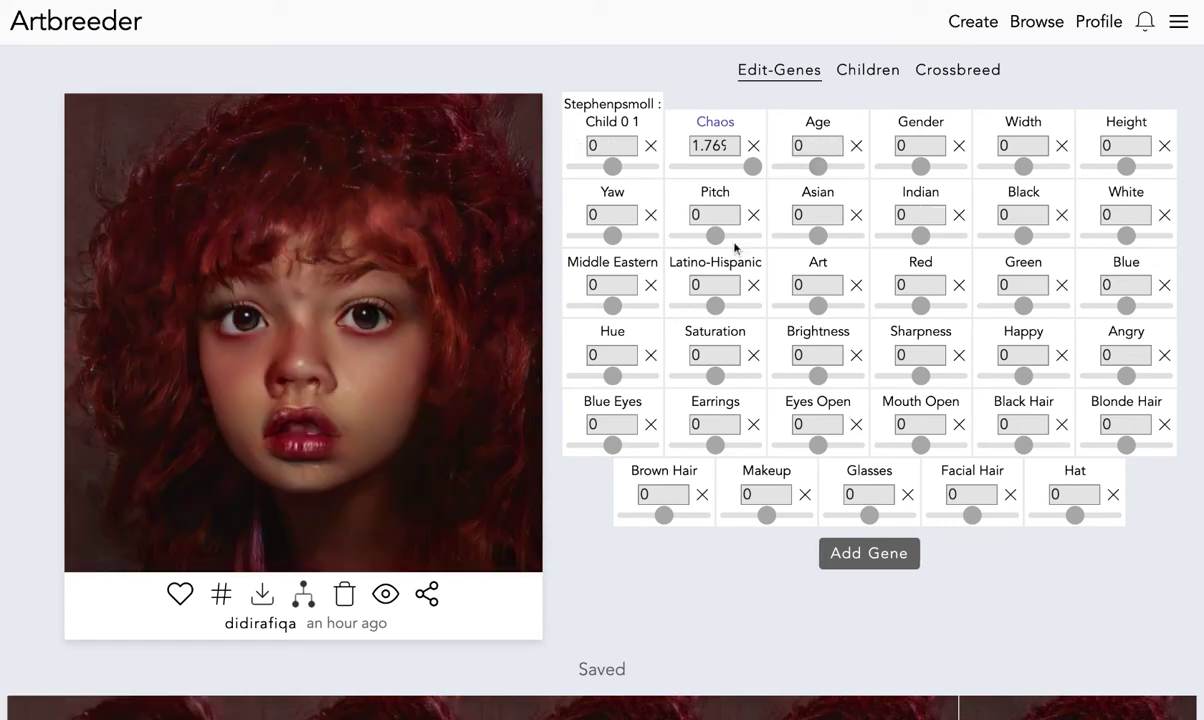
scroll(677, 559, down, 4)
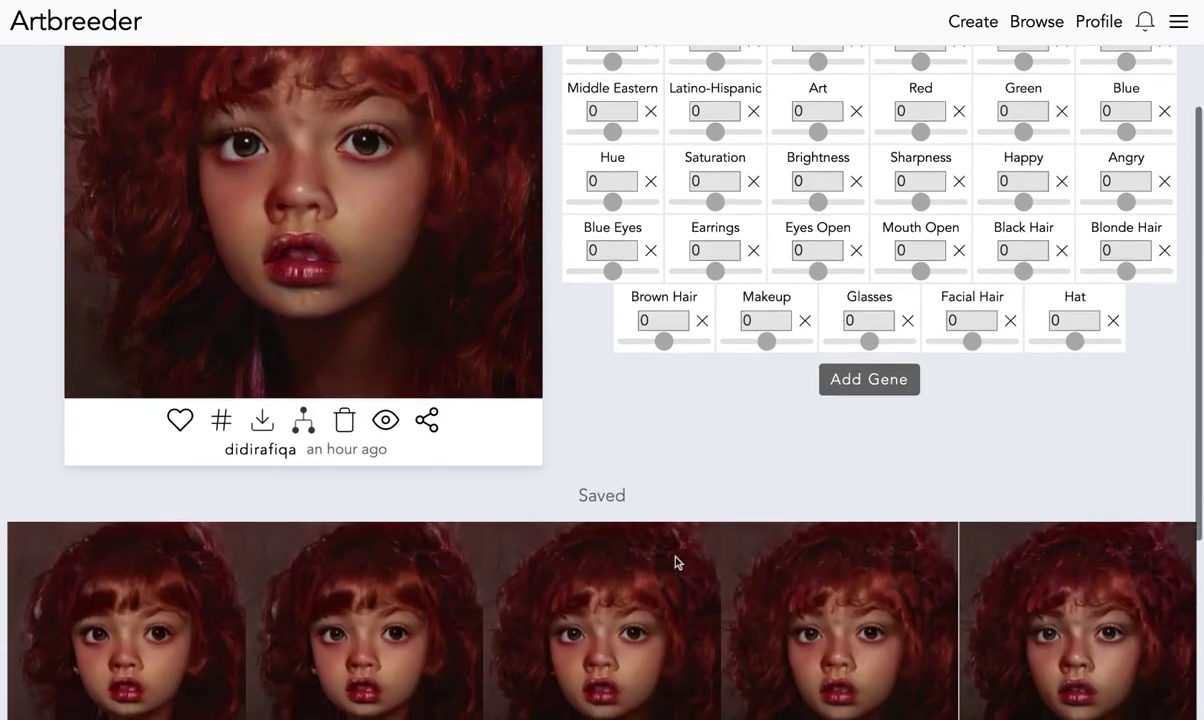
scroll(677, 563, up, 2)
scroll(677, 563, up, 2)
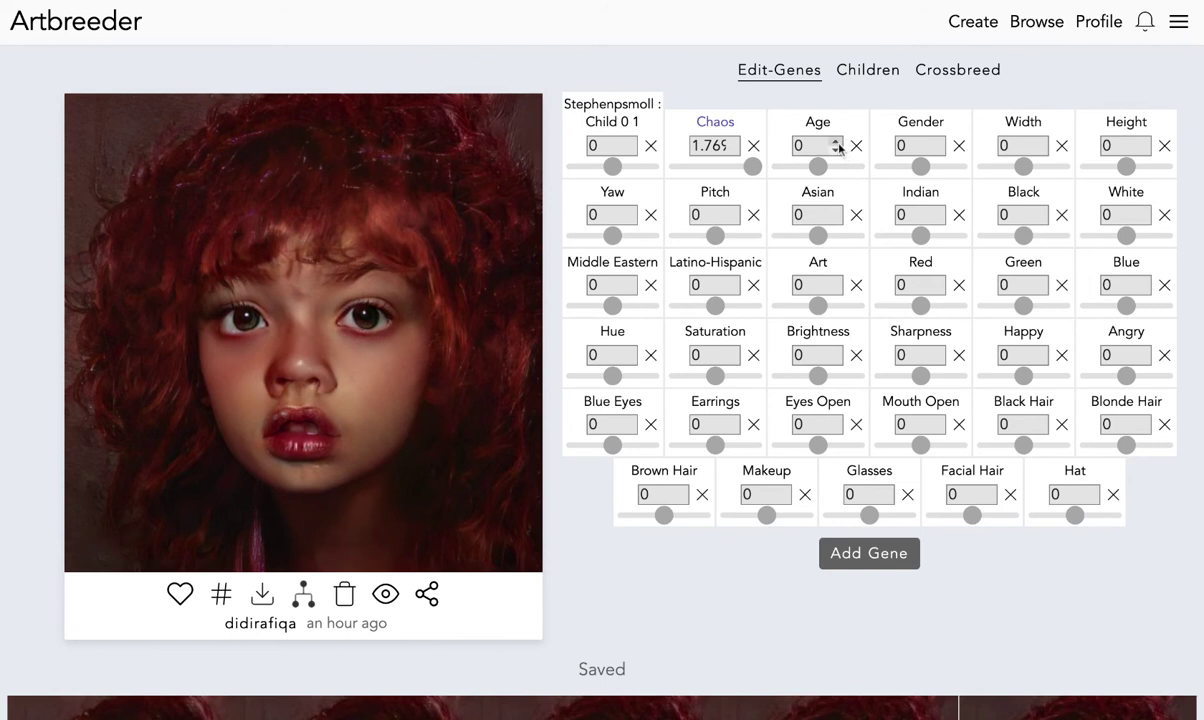
Save three older versions of the portrait with Age at 0.1, 0.2 and 0.3.
click(834, 142)
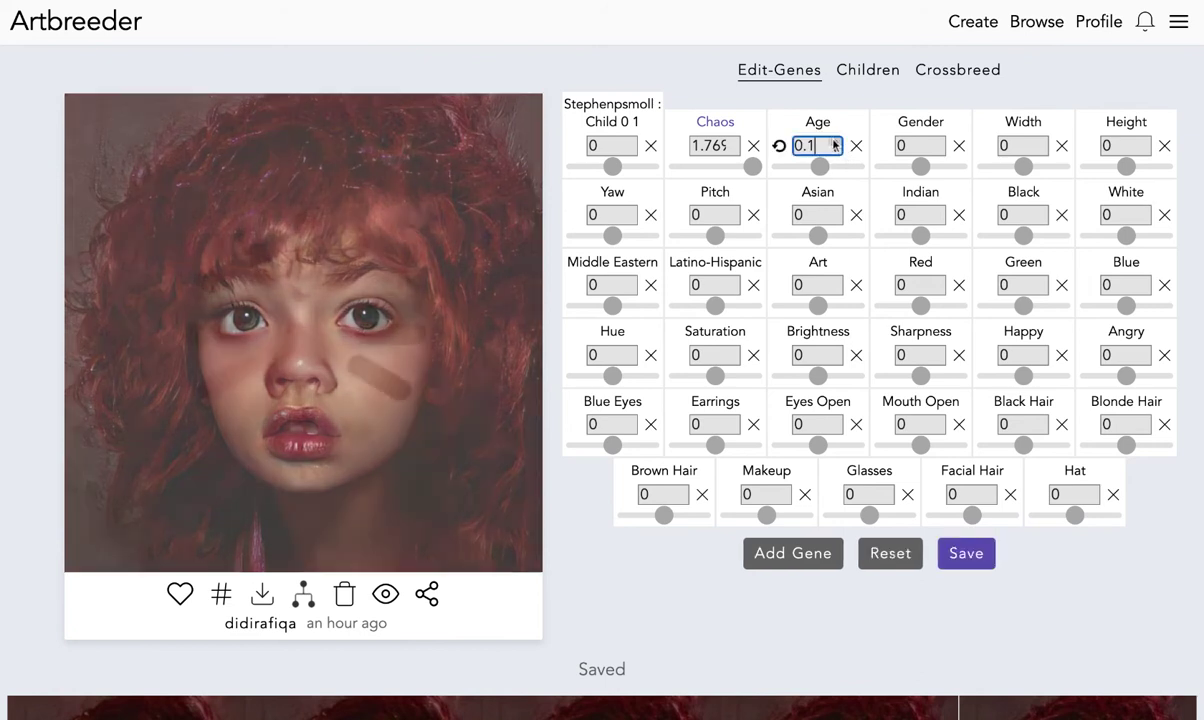
click(966, 561)
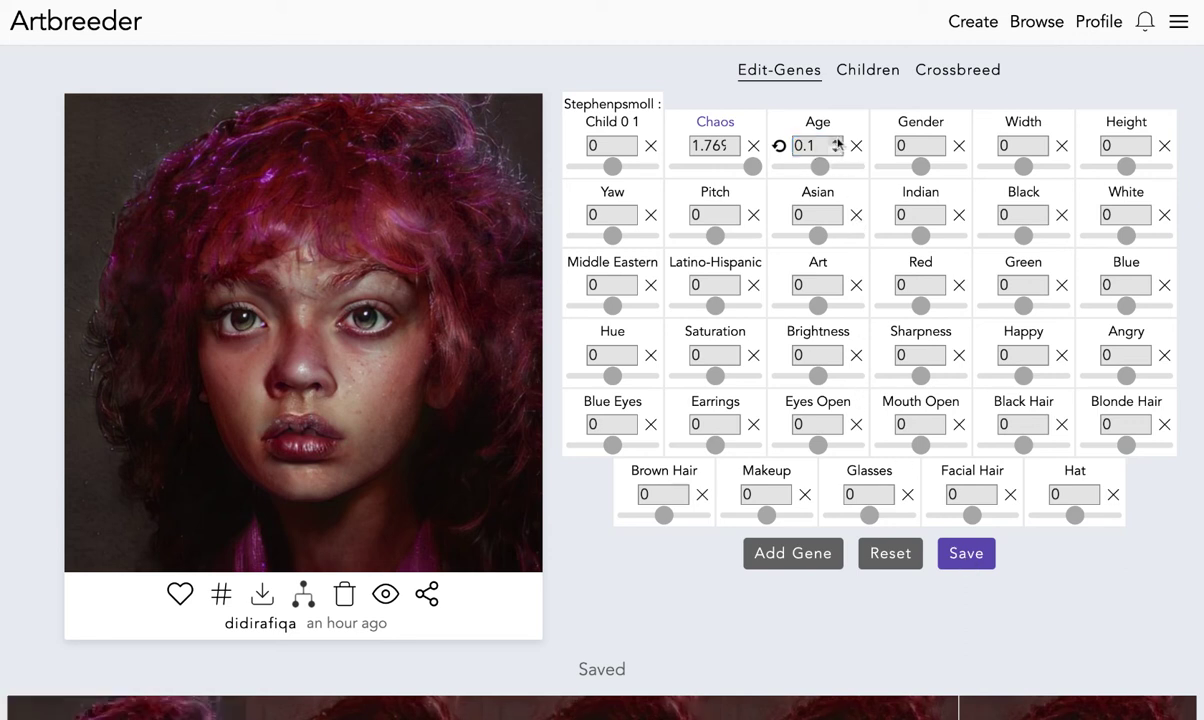
scroll(837, 145, down, 5)
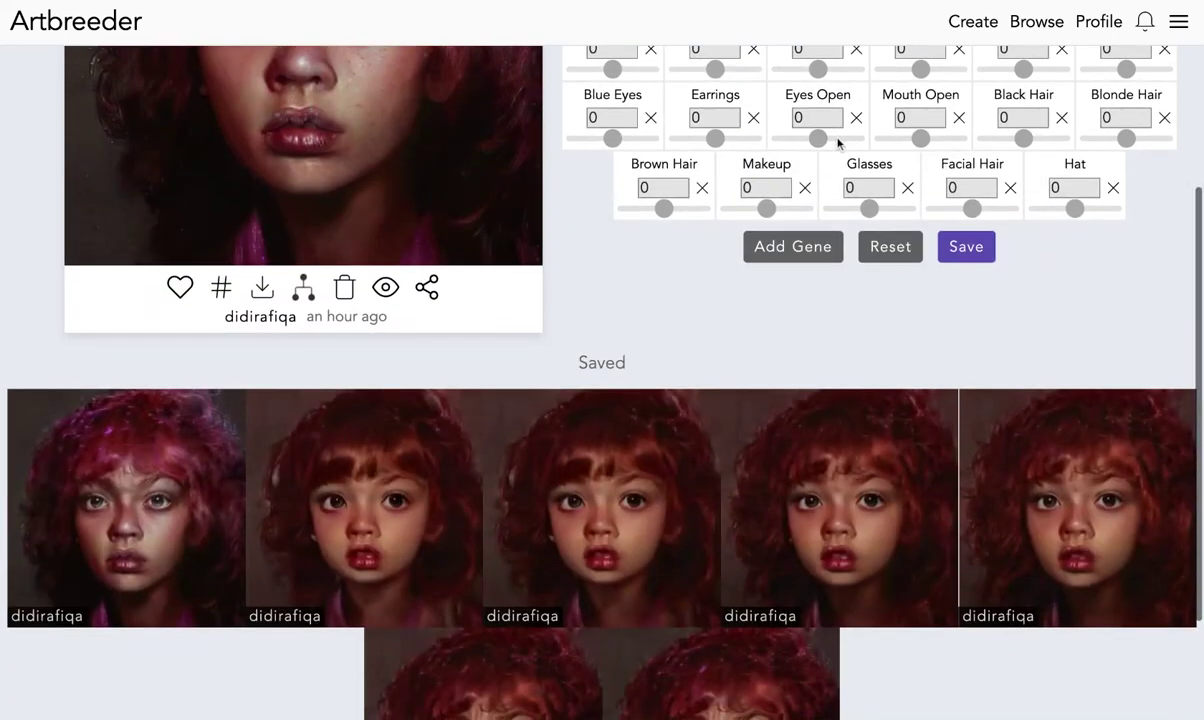
scroll(866, 257, up, 5)
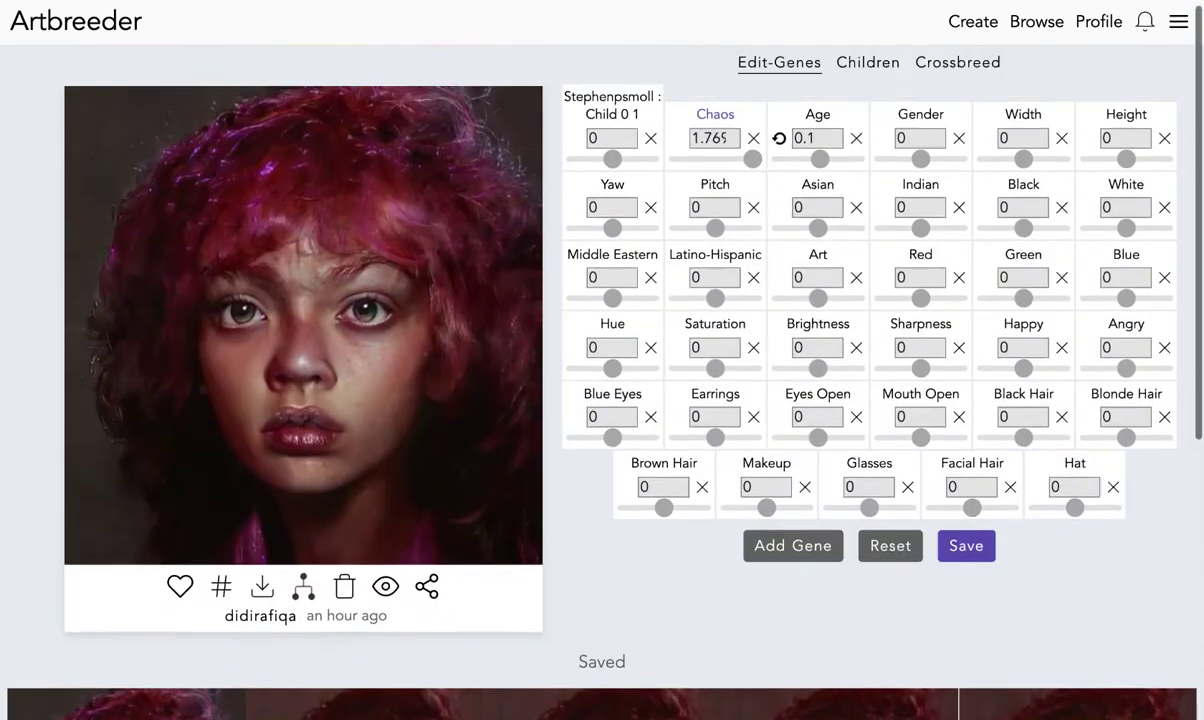
key(Up)
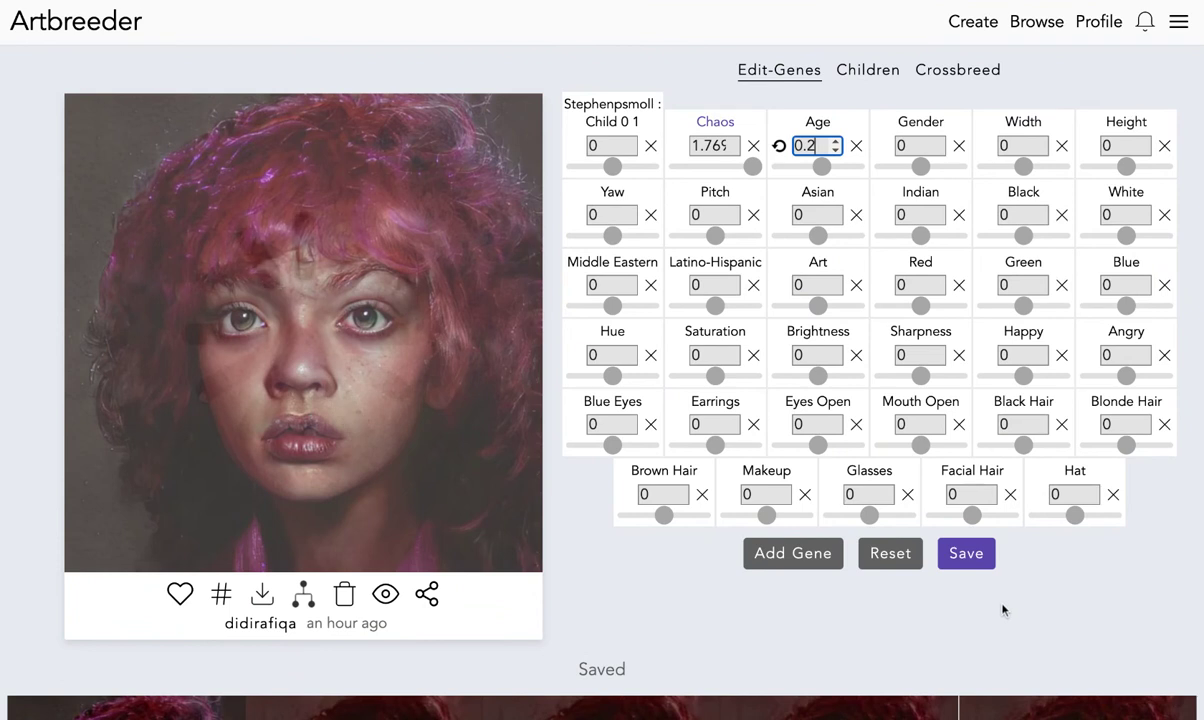
click(981, 567)
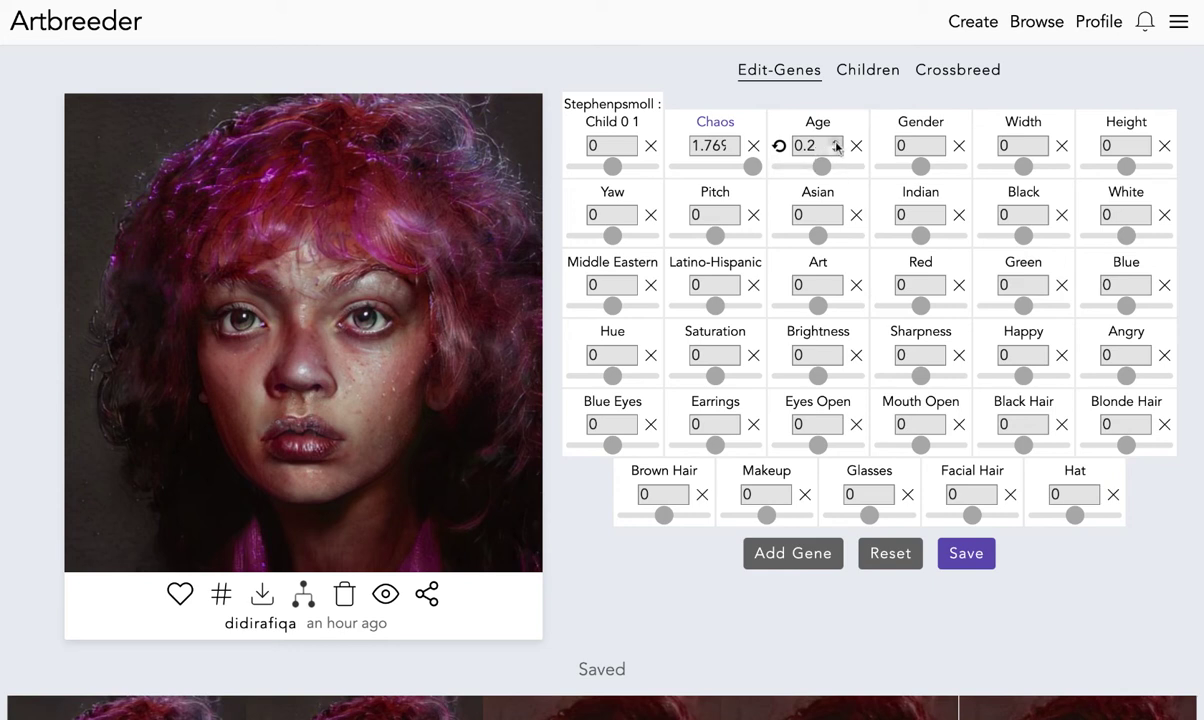
click(836, 142)
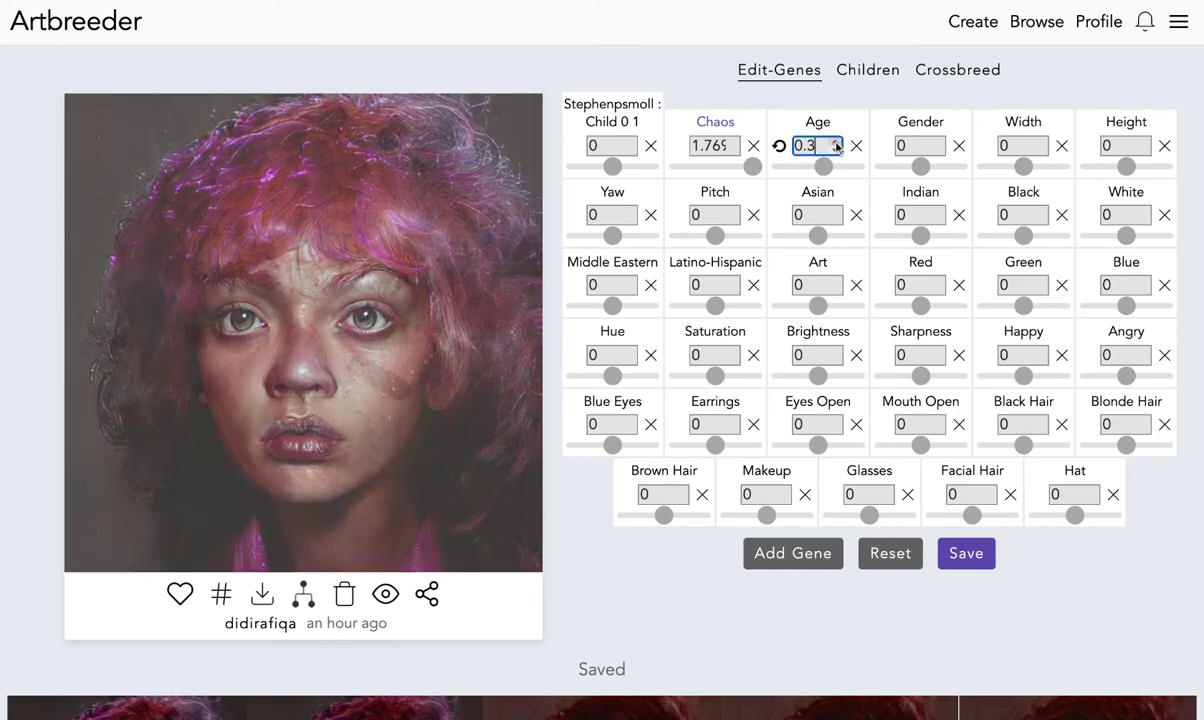
click(966, 553)
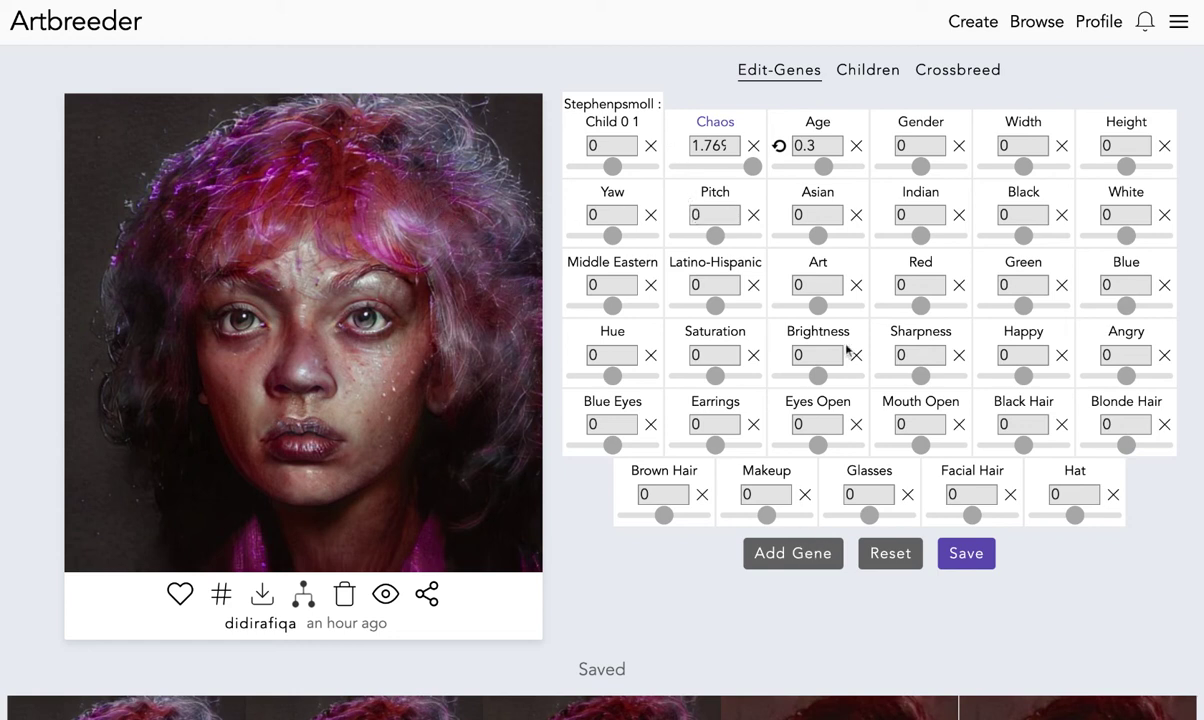
Search for "wrinkles", add the Older With Wrinkles gene and save a version of the portrait with it at 0.1.
click(784, 558)
double_click(531, 87)
text(wrinkles)
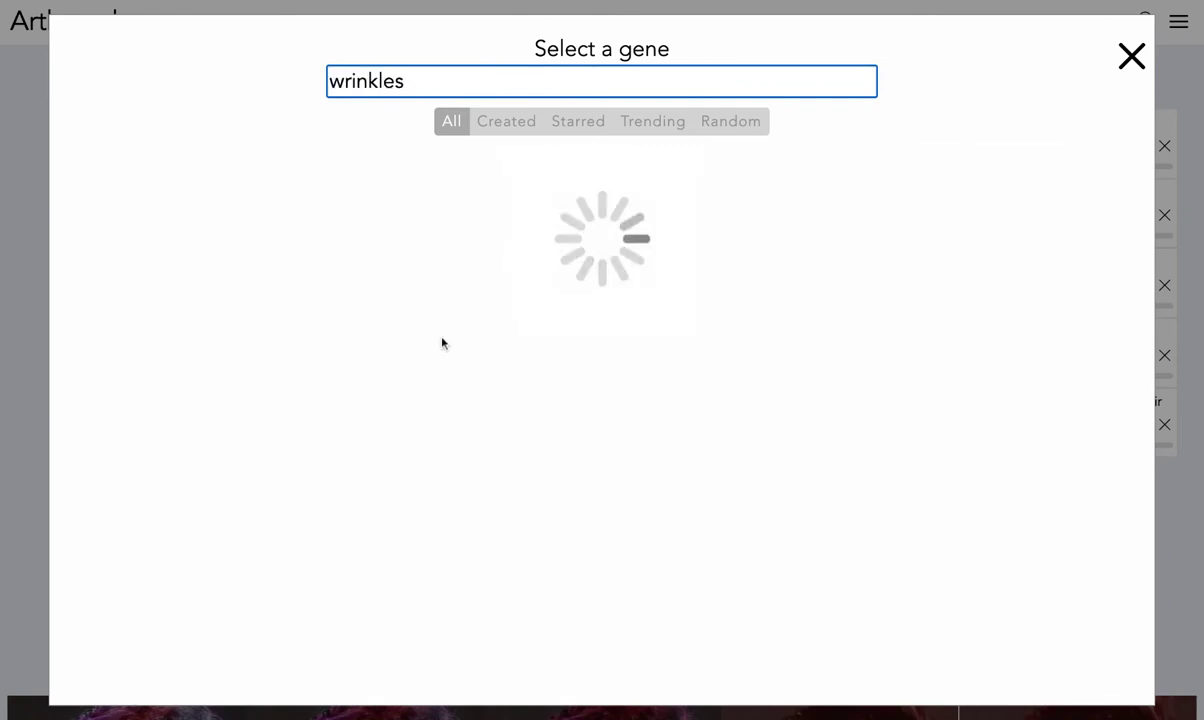
scroll(755, 537, down, 7)
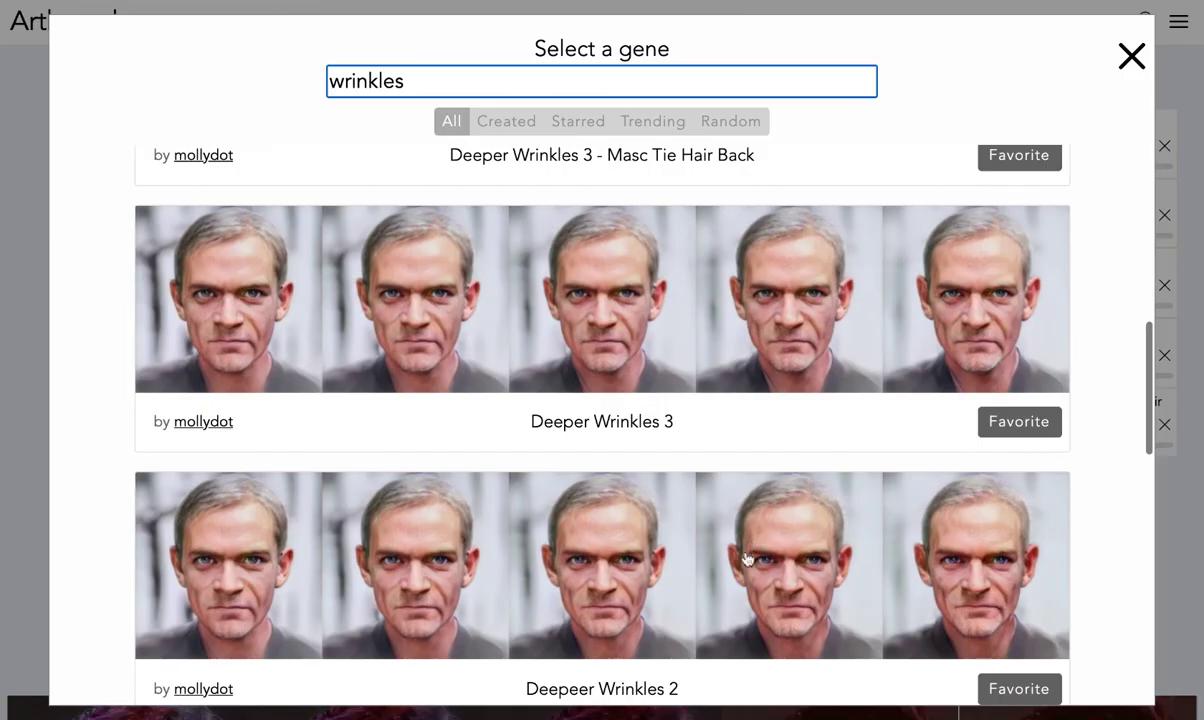
scroll(746, 565, down, 6)
click(709, 527)
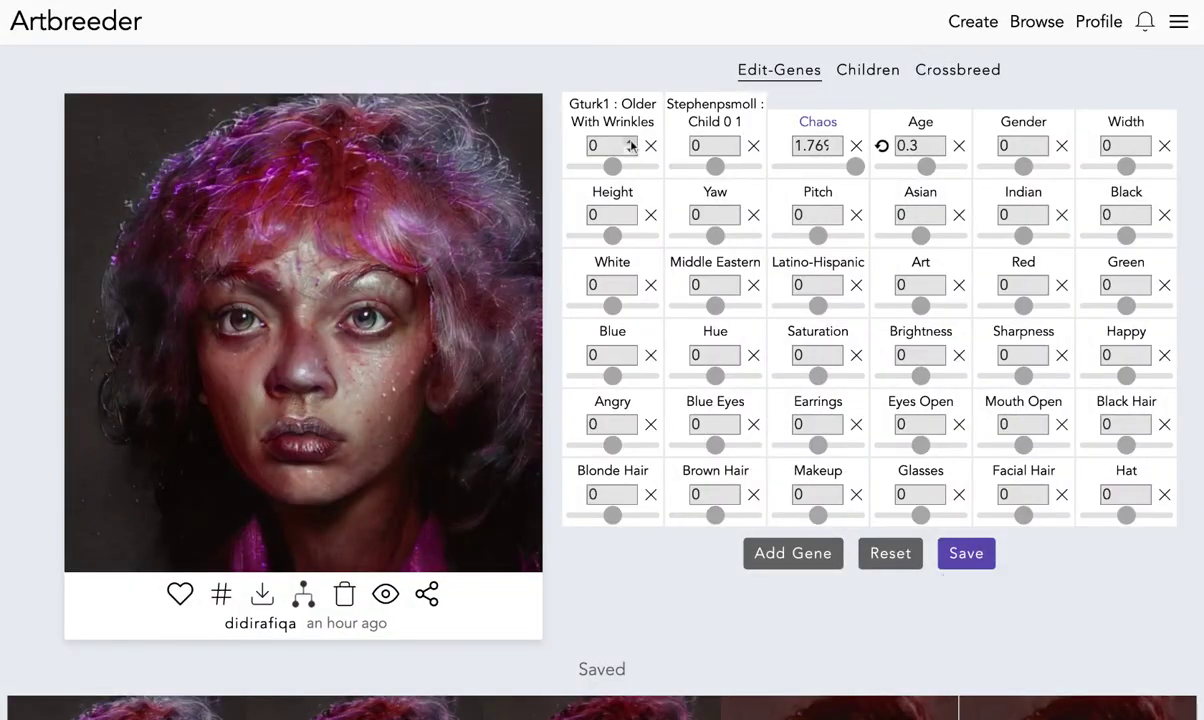
click(596, 146)
key(Up)
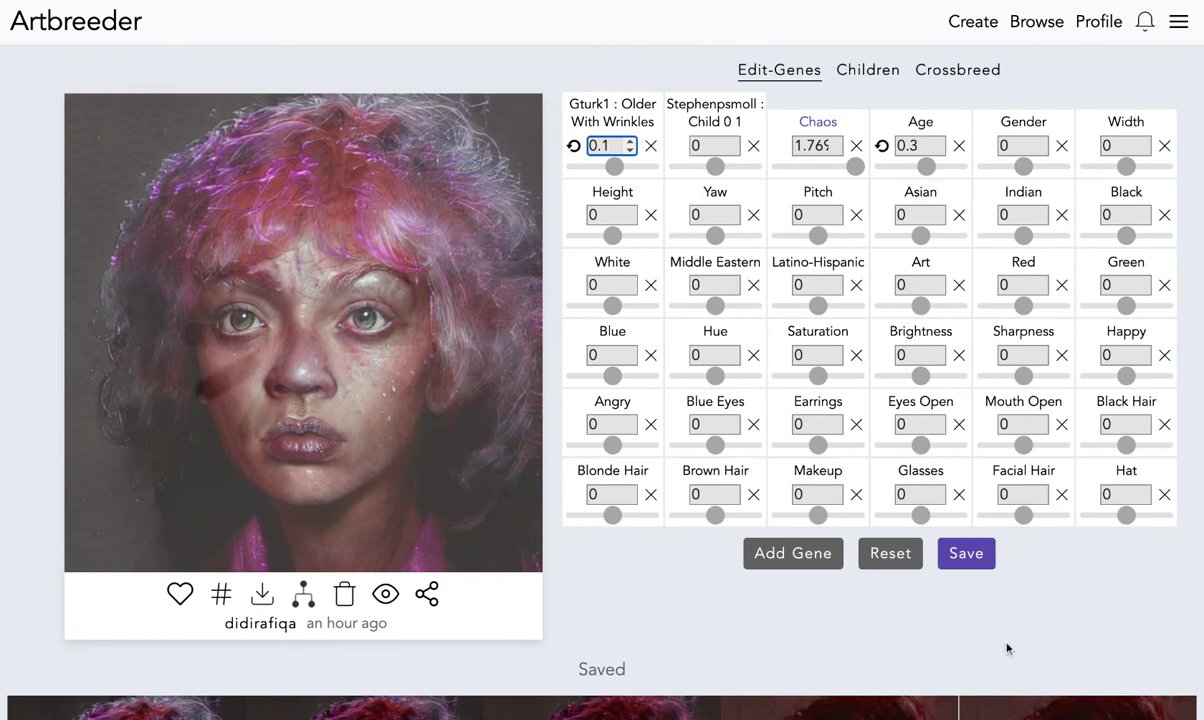
click(966, 553)
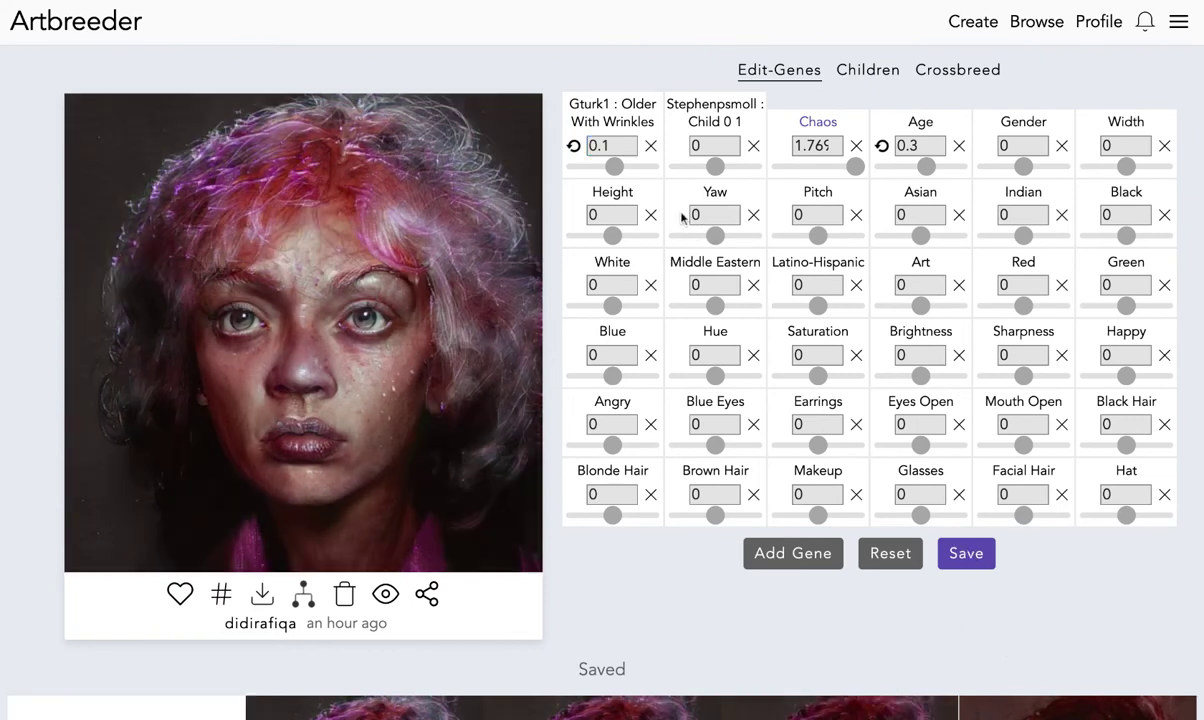
Save three more aged versions with the Older With Wrinkles gene at 0.2, 0.3 and 0.5.
click(631, 141)
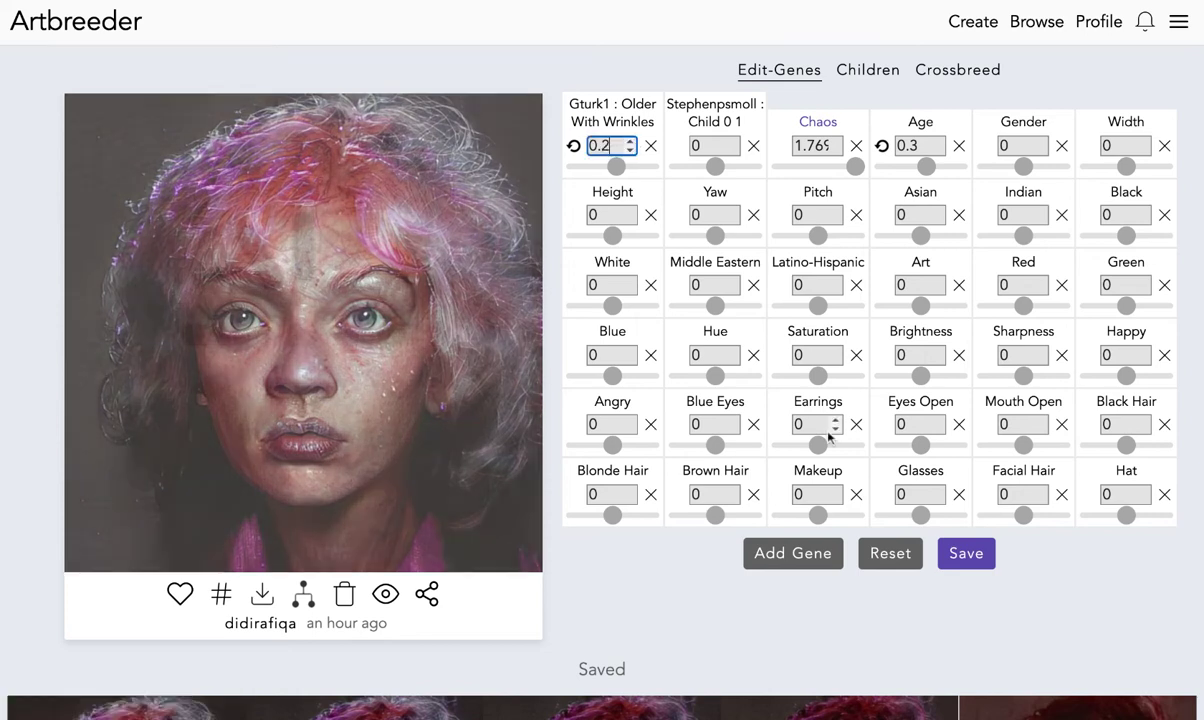
click(978, 556)
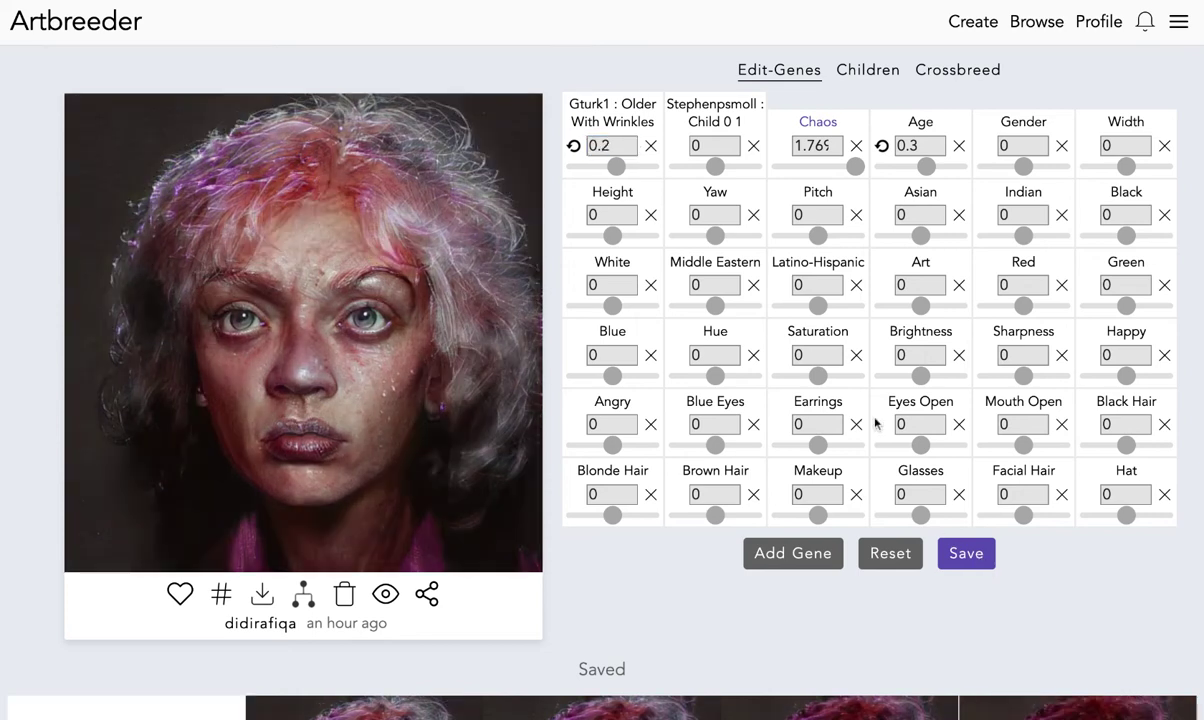
click(630, 142)
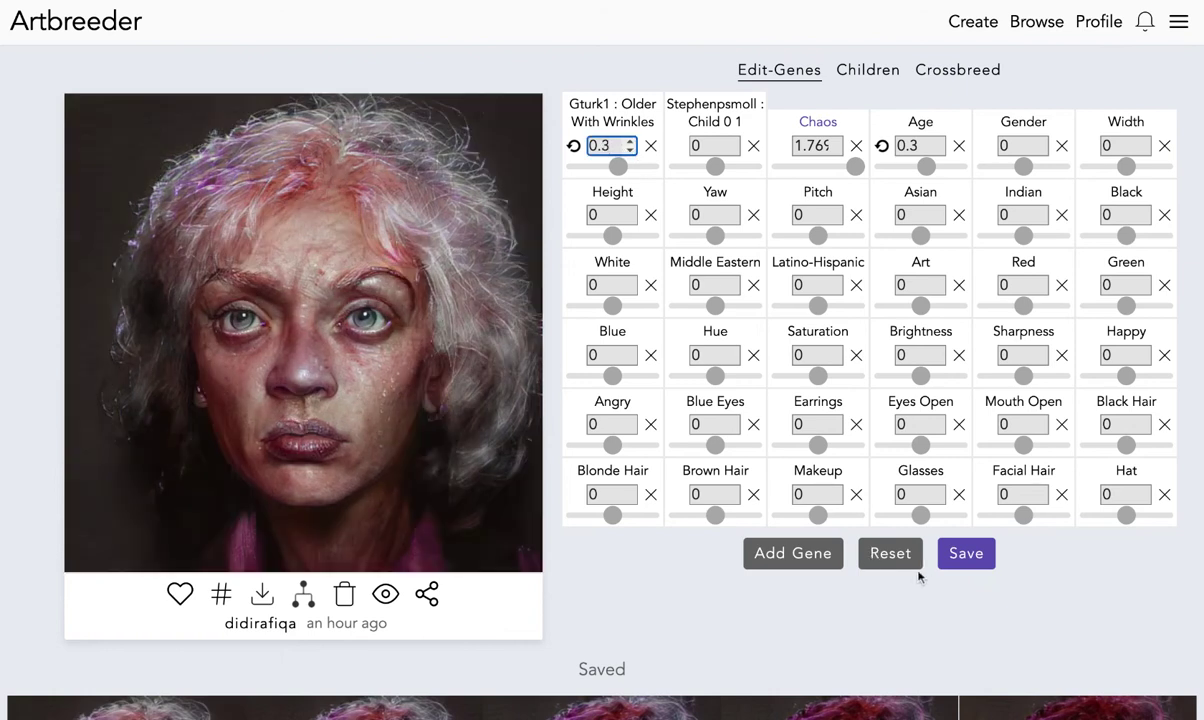
click(953, 556)
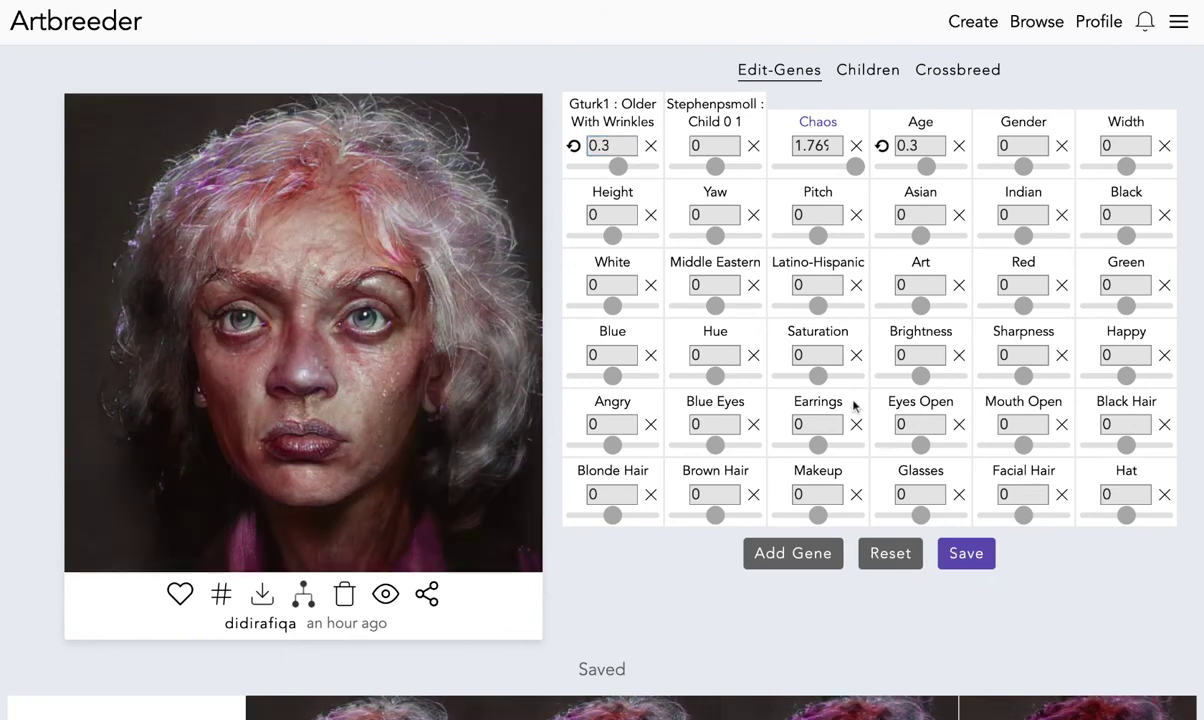
click(630, 142)
click(630, 142)
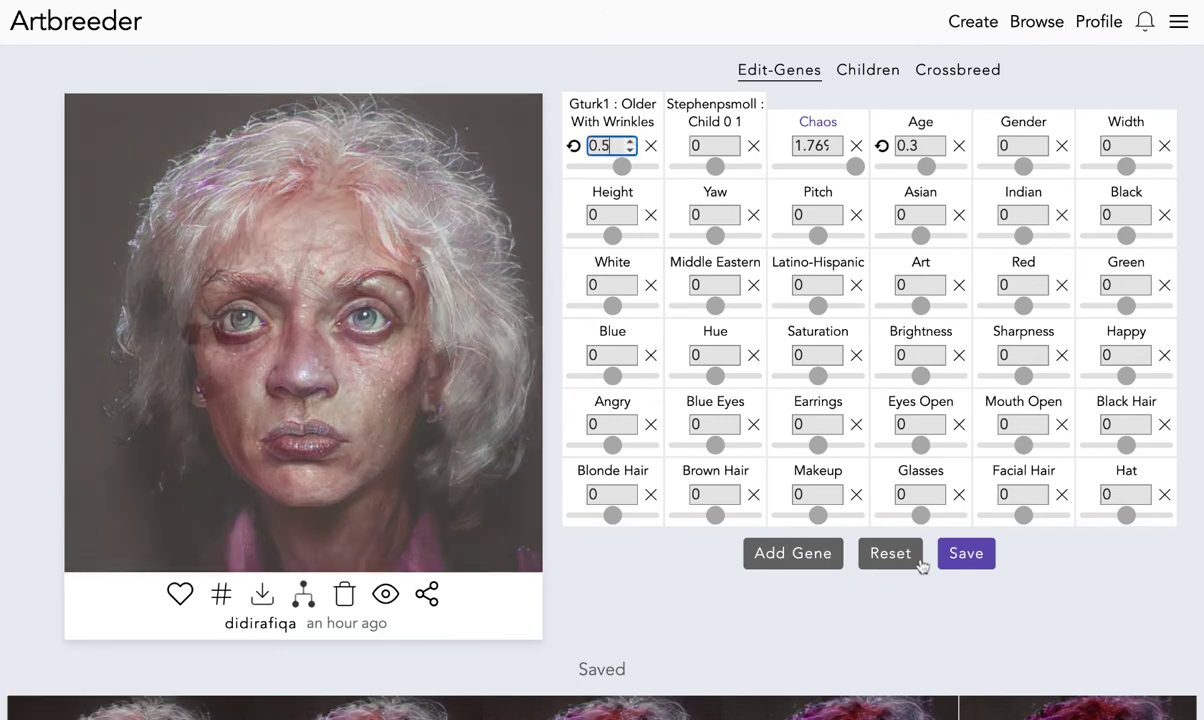
click(959, 556)
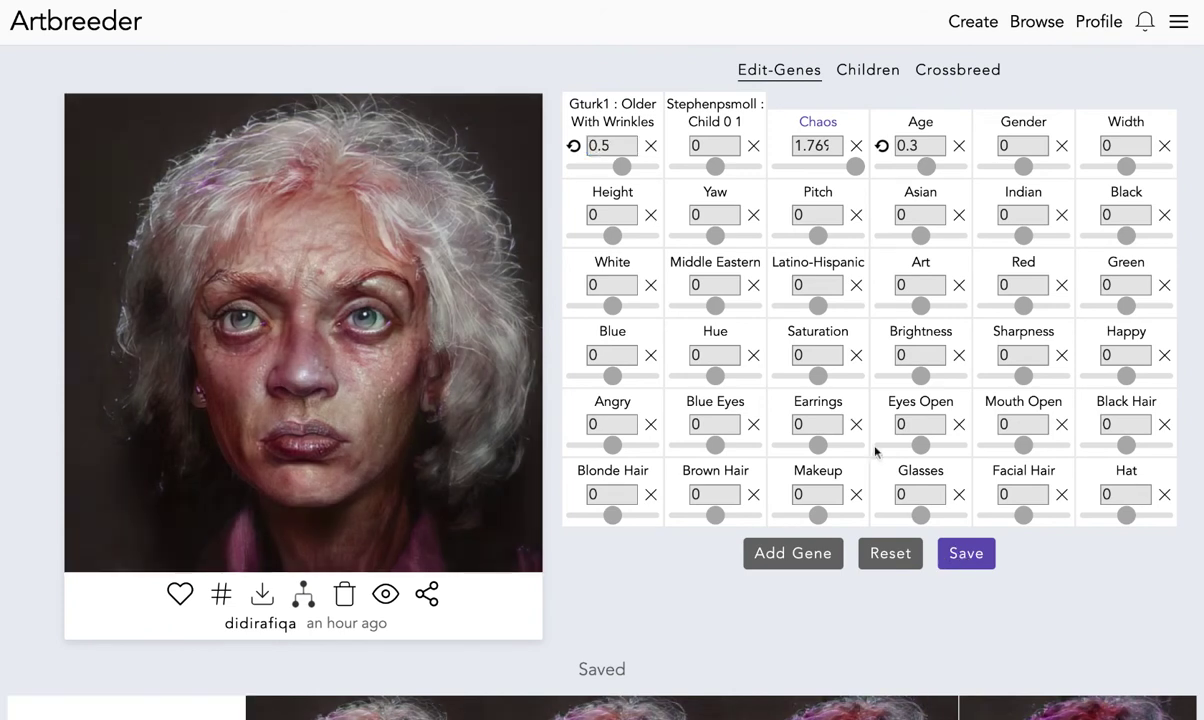
Raise the Older With Wrinkles gene to 0.9, check the portrait against the saved versions and save it as another aged version.
double_click(631, 142)
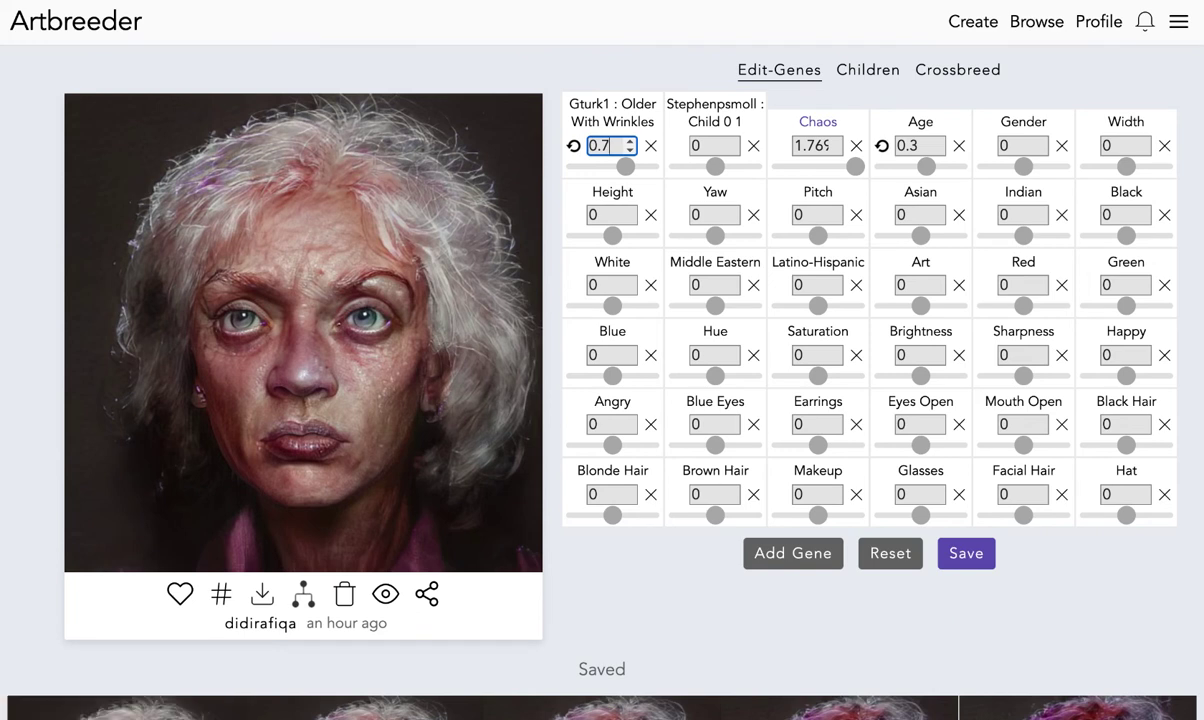
scroll(948, 611, down, 2)
scroll(927, 645, up, 2)
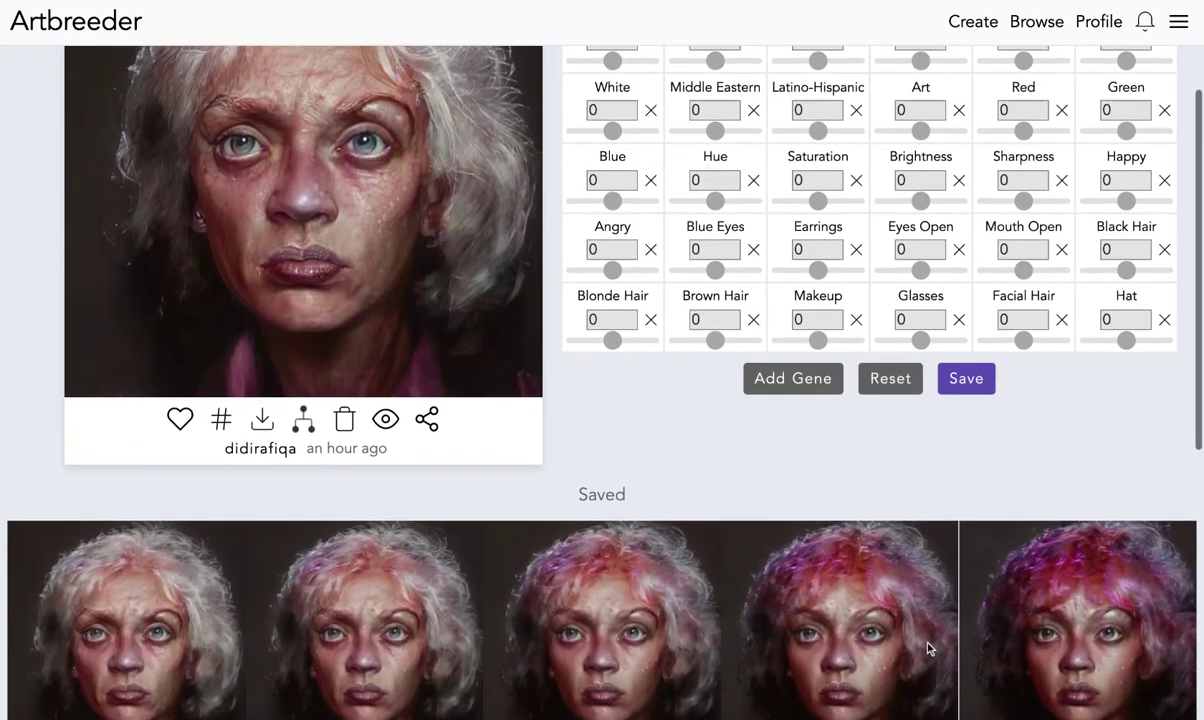
scroll(724, 285, down, 3)
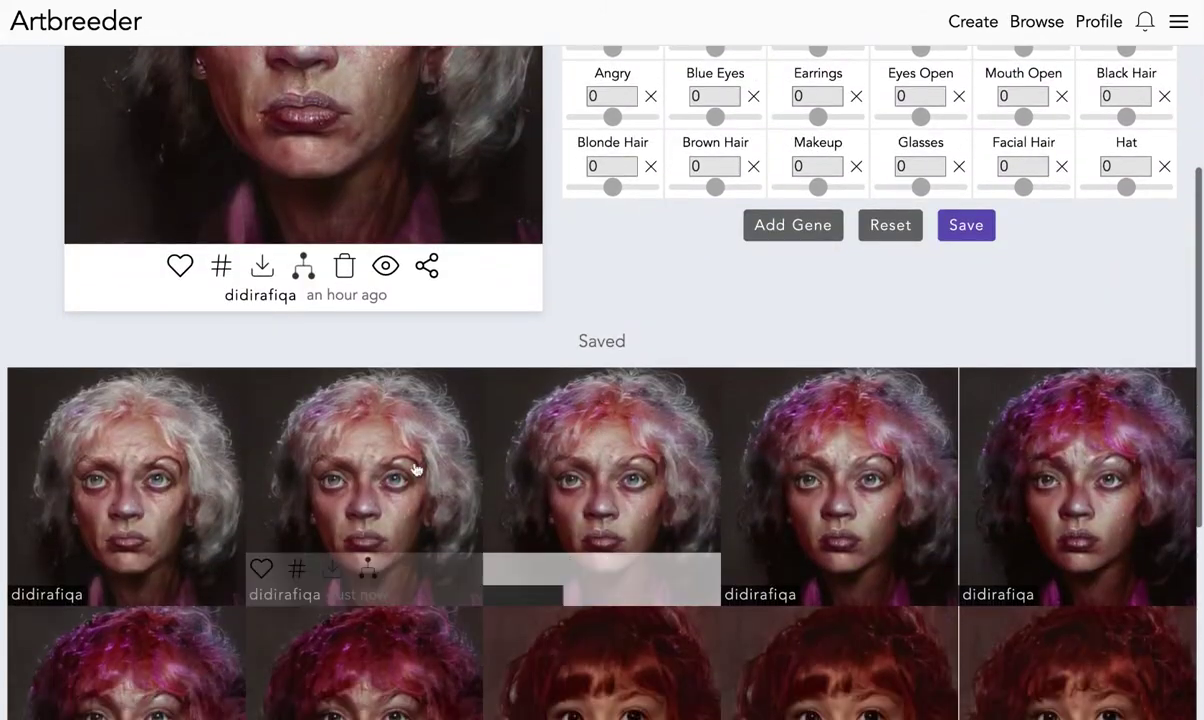
scroll(564, 322, up, 3)
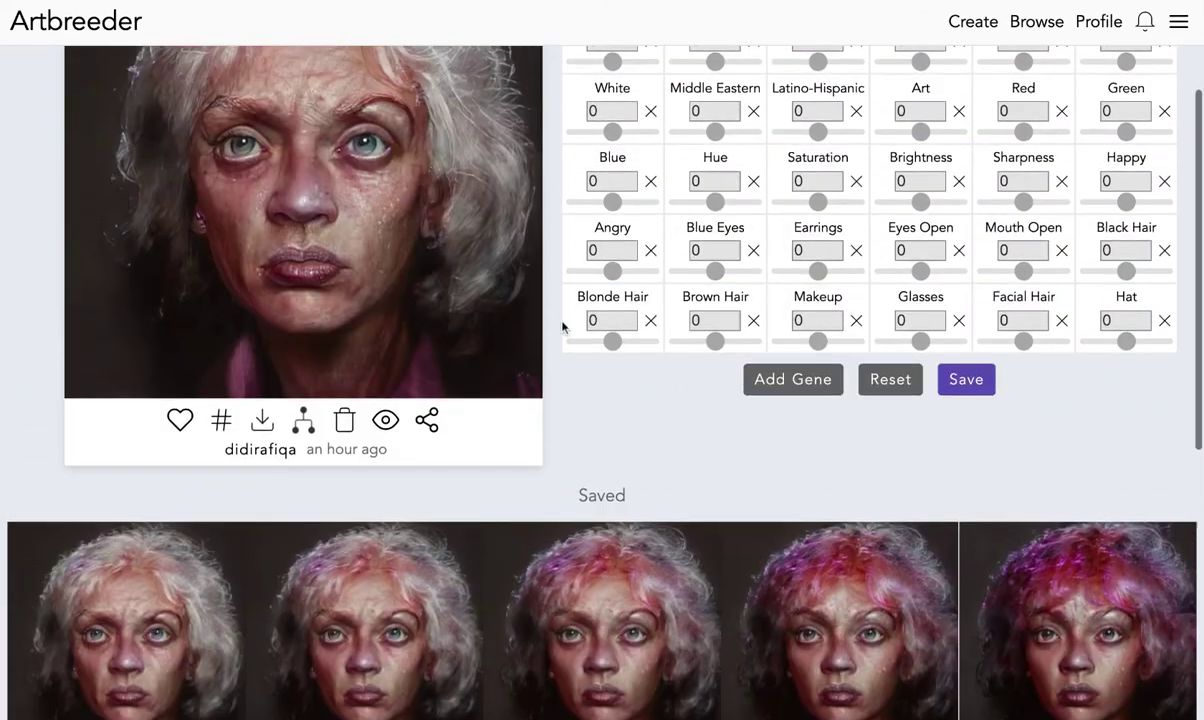
scroll(552, 381, down, 1)
scroll(552, 381, down, 1)
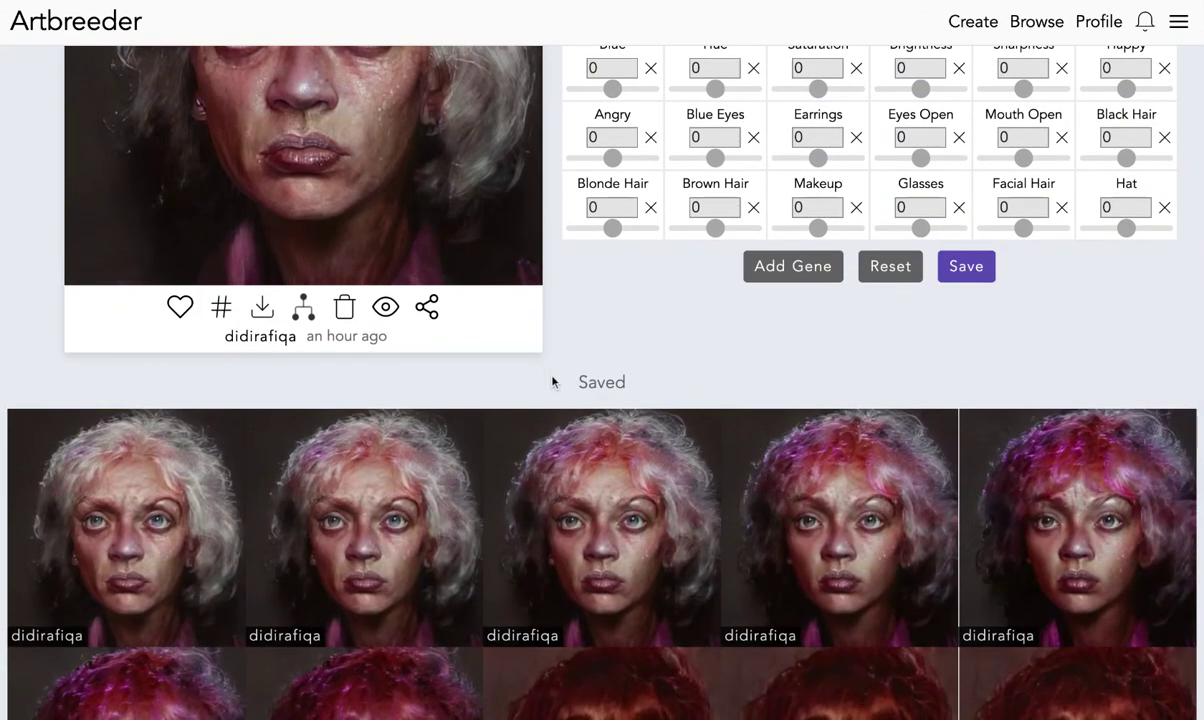
click(266, 511)
click(605, 160)
key(Up)
key(Up)
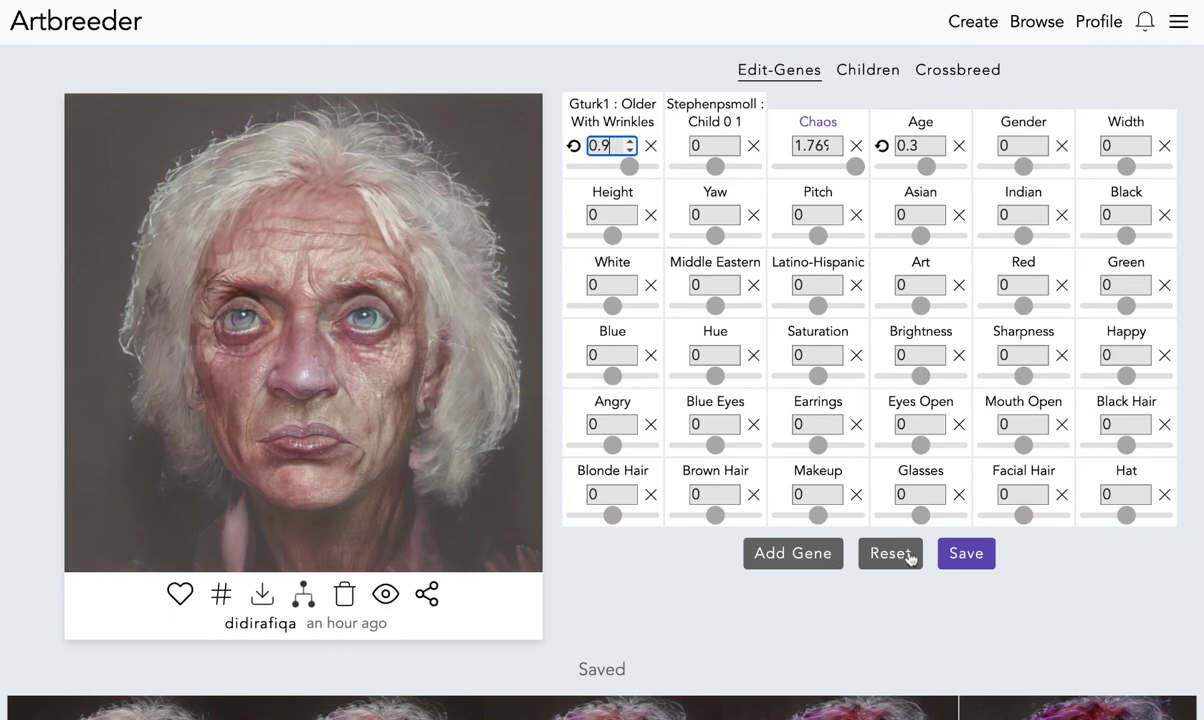
click(985, 566)
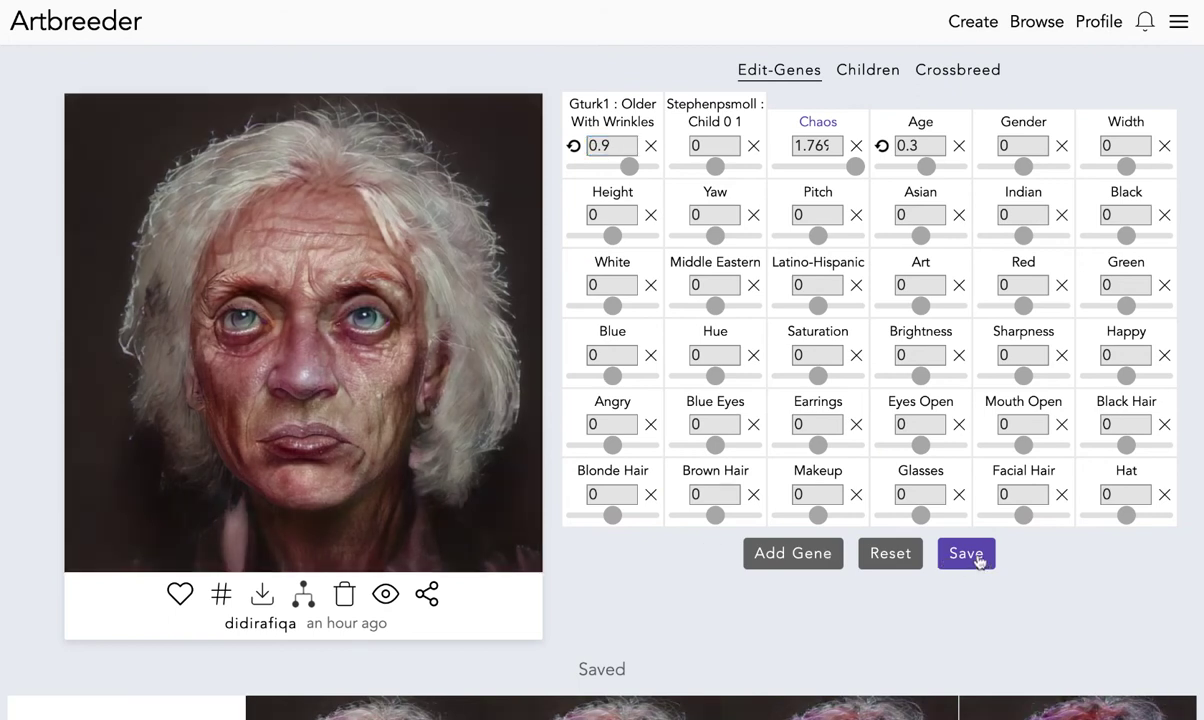
Go to the Portraits Animate creation method and open the past animation made of 22 red-haired child-to-elderly images.
click(958, 22)
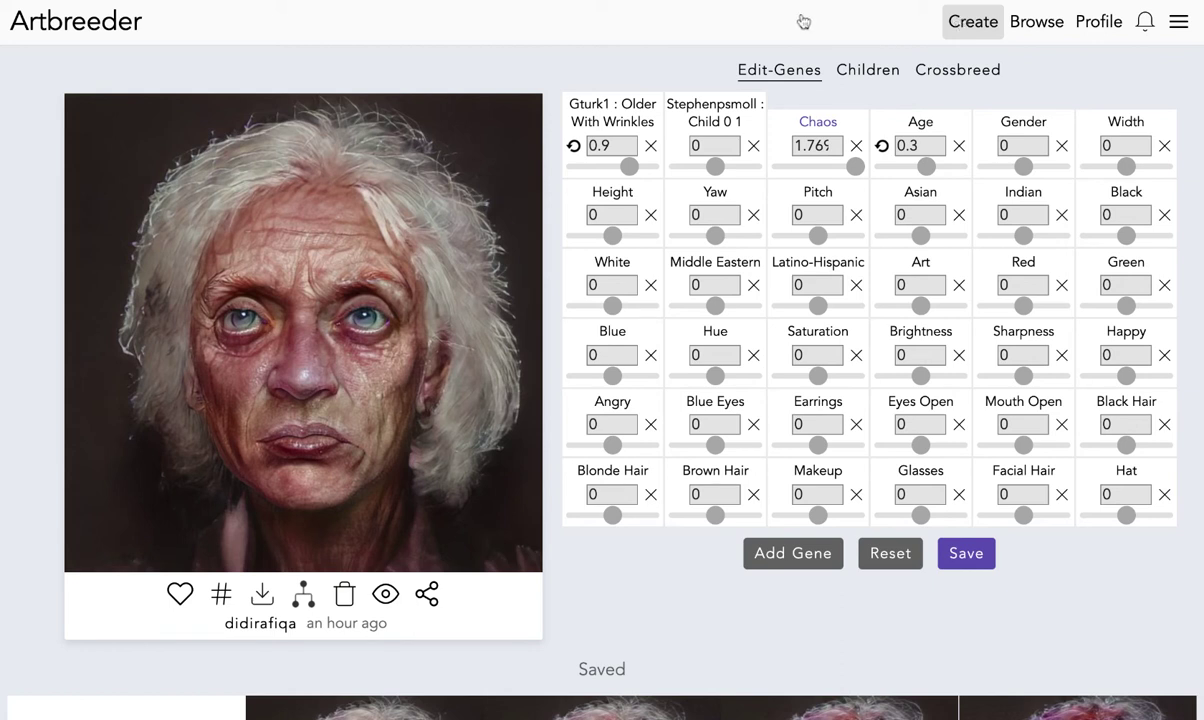
click(447, 222)
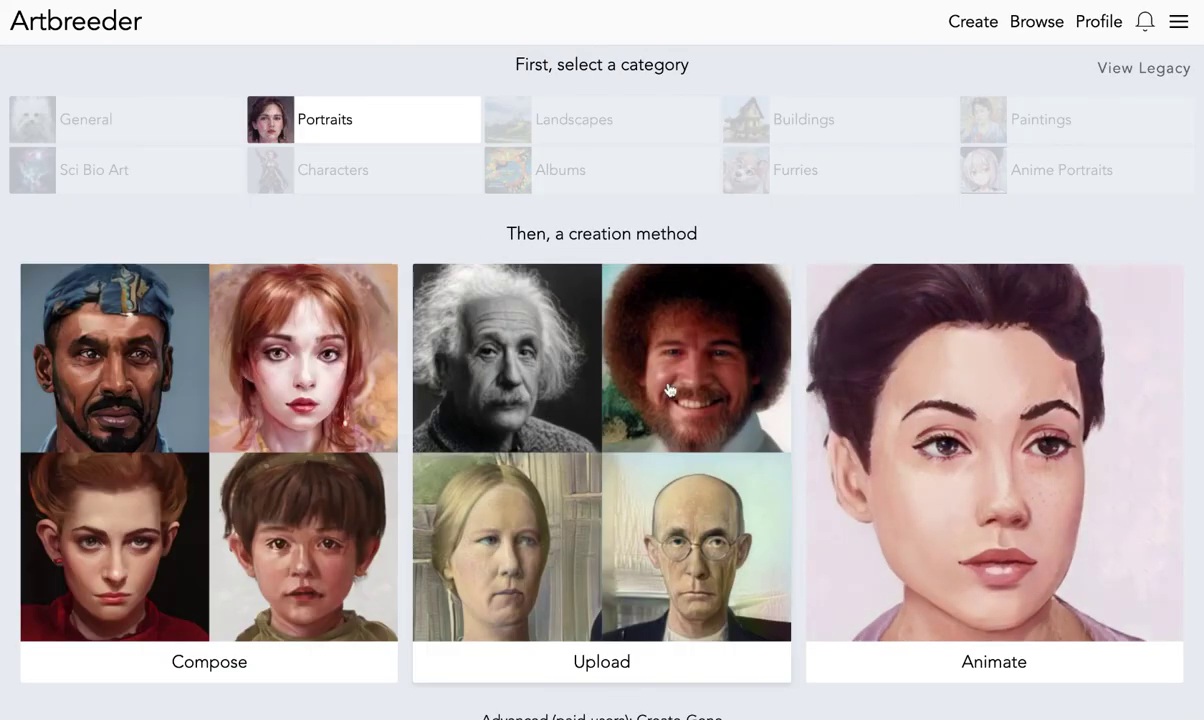
click(843, 475)
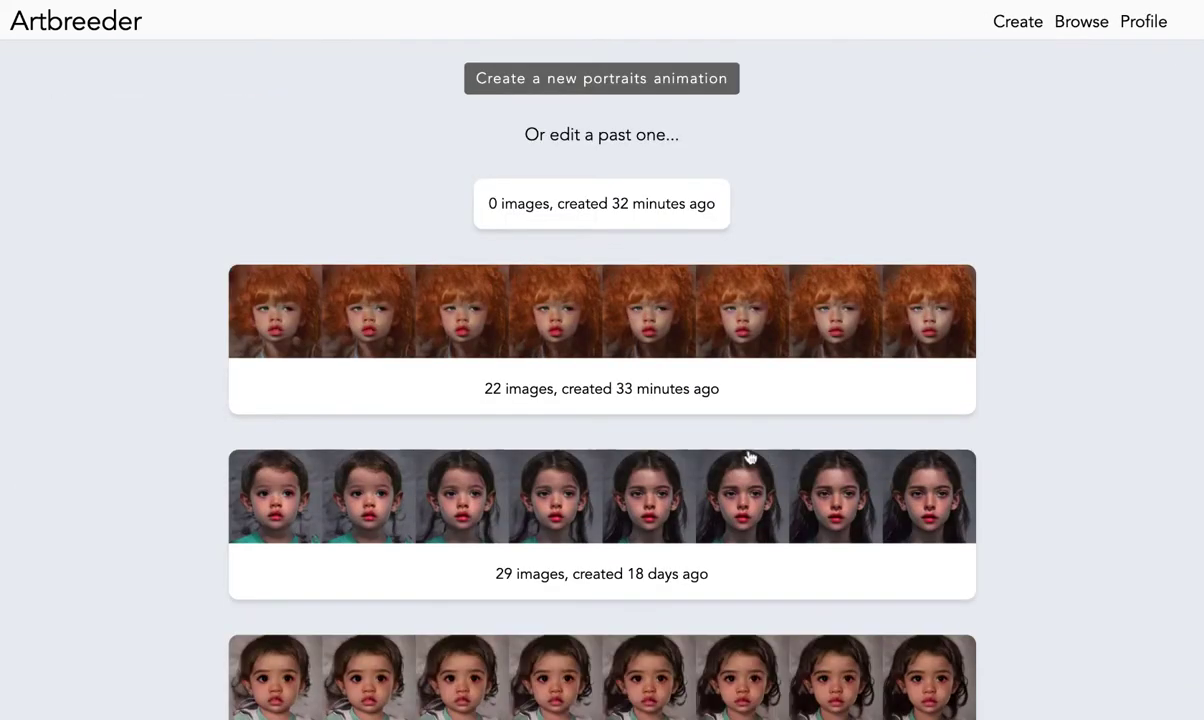
click(540, 343)
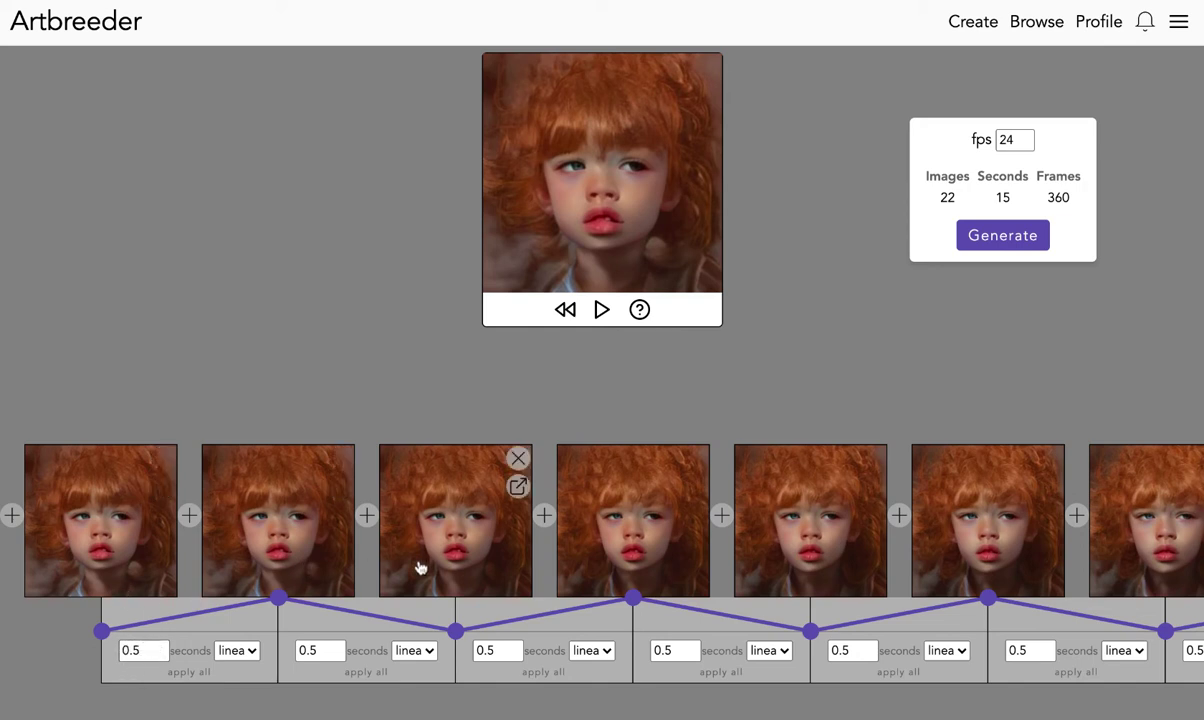
Examine the animation's image sequence from child to elderly and the seconds assigned to each transition.
scroll(960, 540, right, 5)
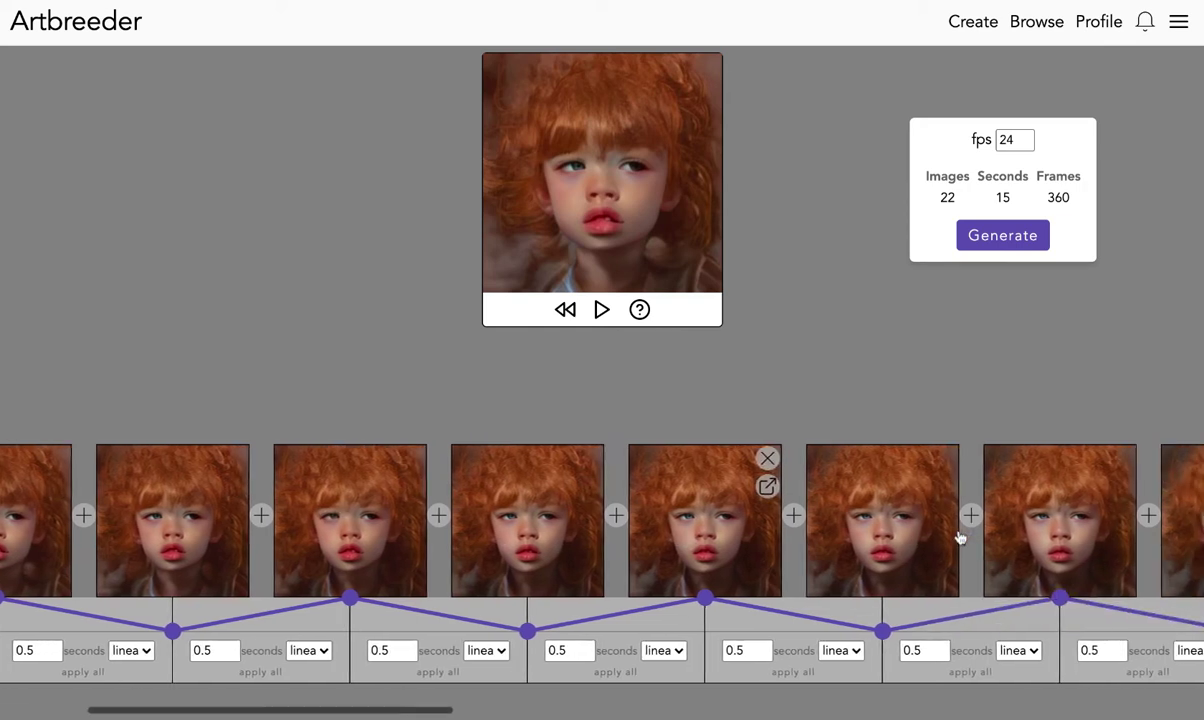
scroll(636, 586, right, 5)
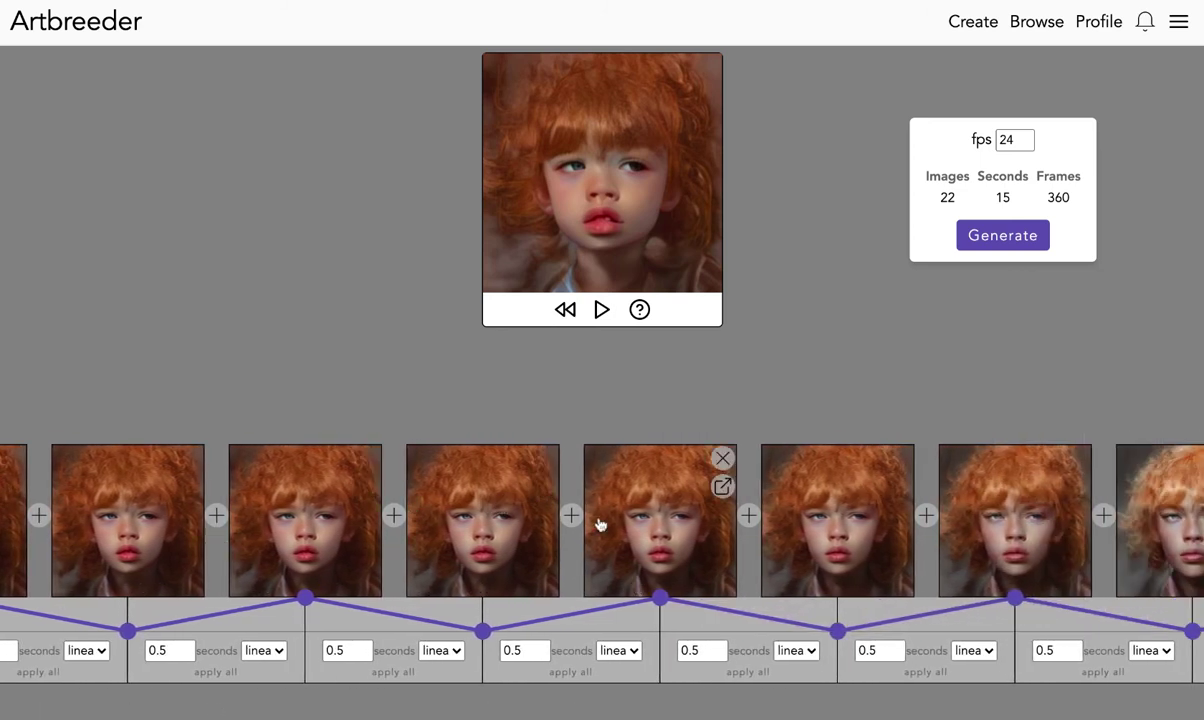
scroll(1025, 509, right, 5)
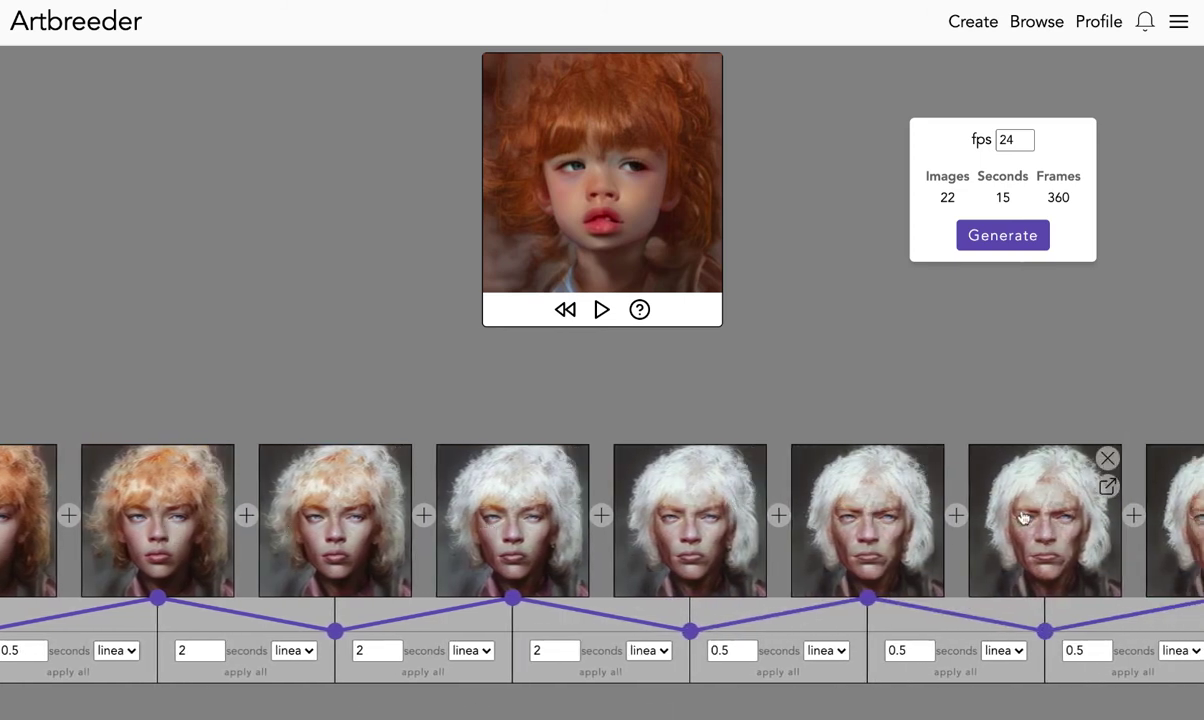
scroll(1181, 540, right, 3)
scroll(1181, 540, right, 3)
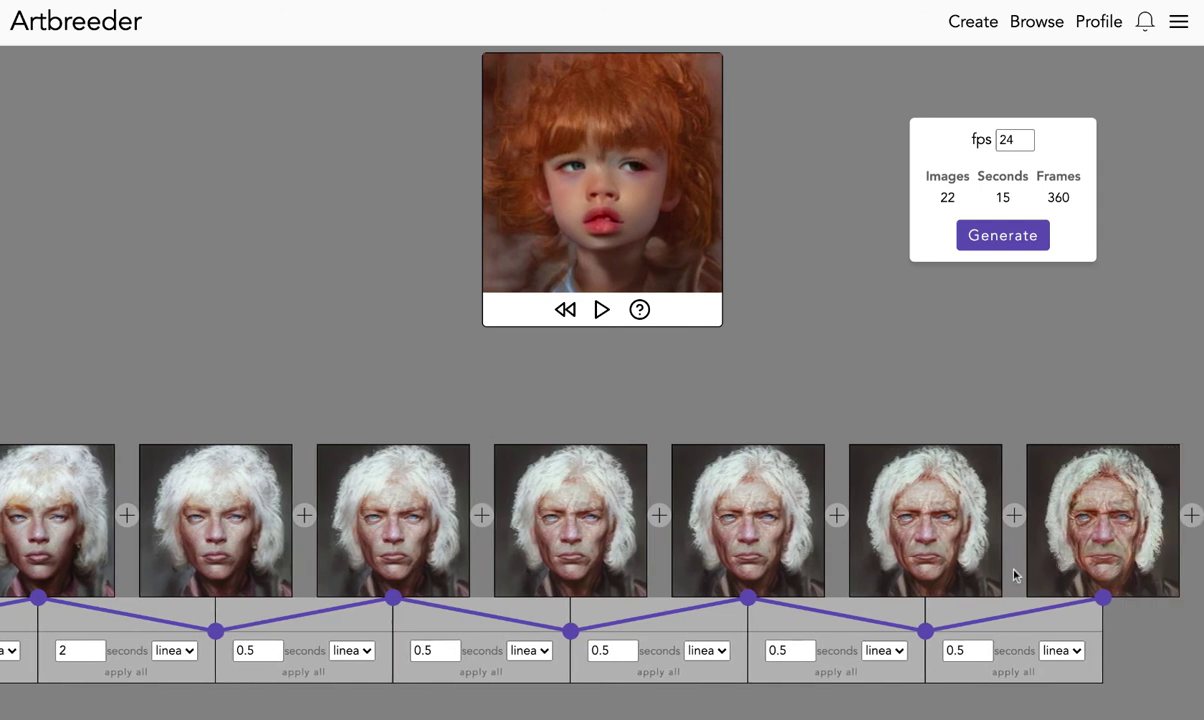
scroll(868, 530, left, 3)
scroll(868, 530, right, 3)
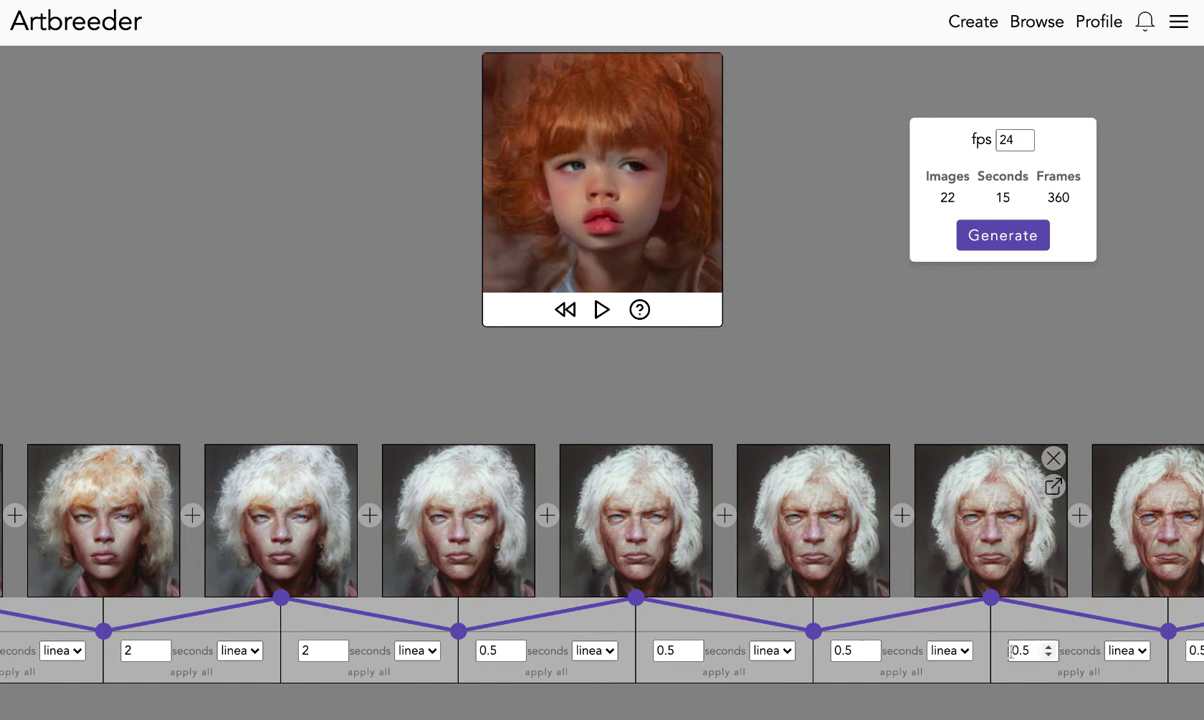
scroll(540, 600, left, 5)
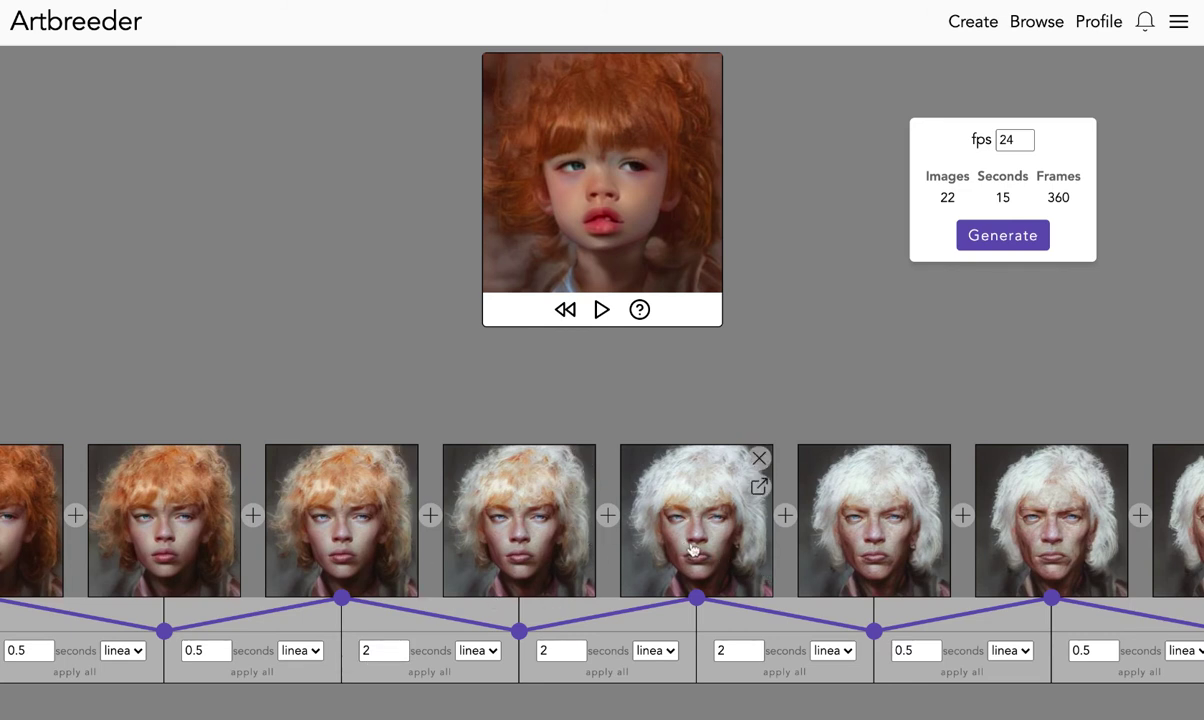
scroll(607, 546, left, 8)
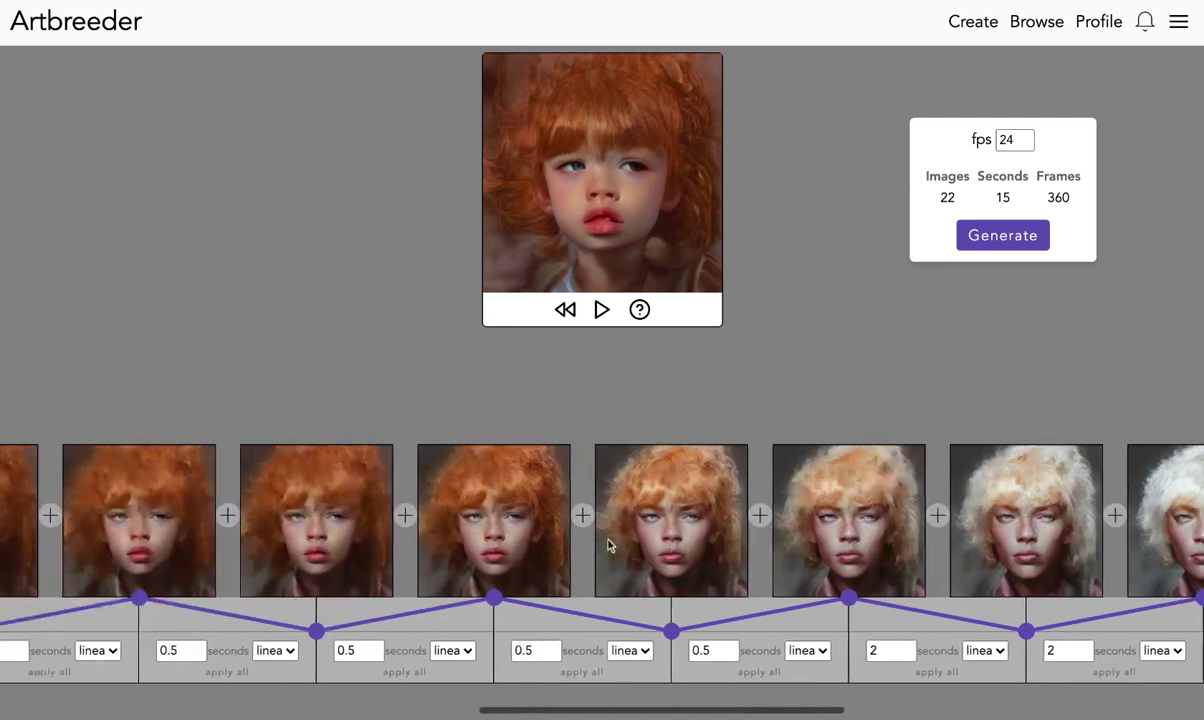
scroll(658, 460, right, 10)
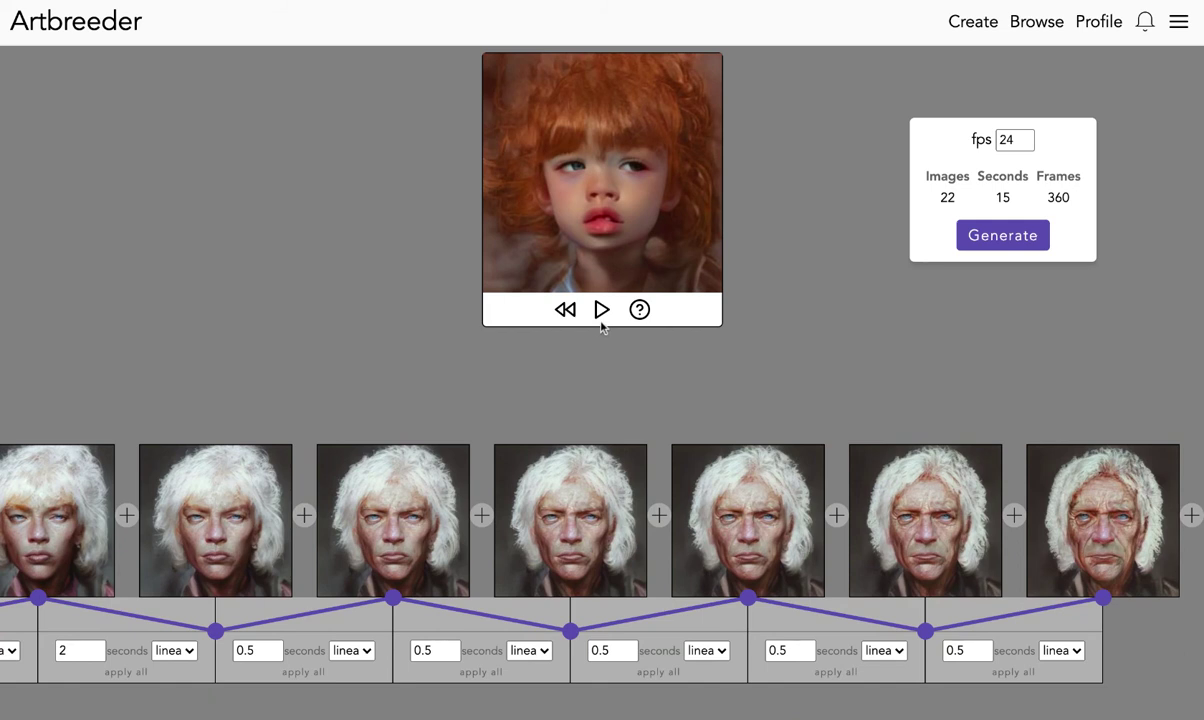
Start a preview of the 22-image animation, reopen the animation from the list and play its preview through.
double_click(620, 652)
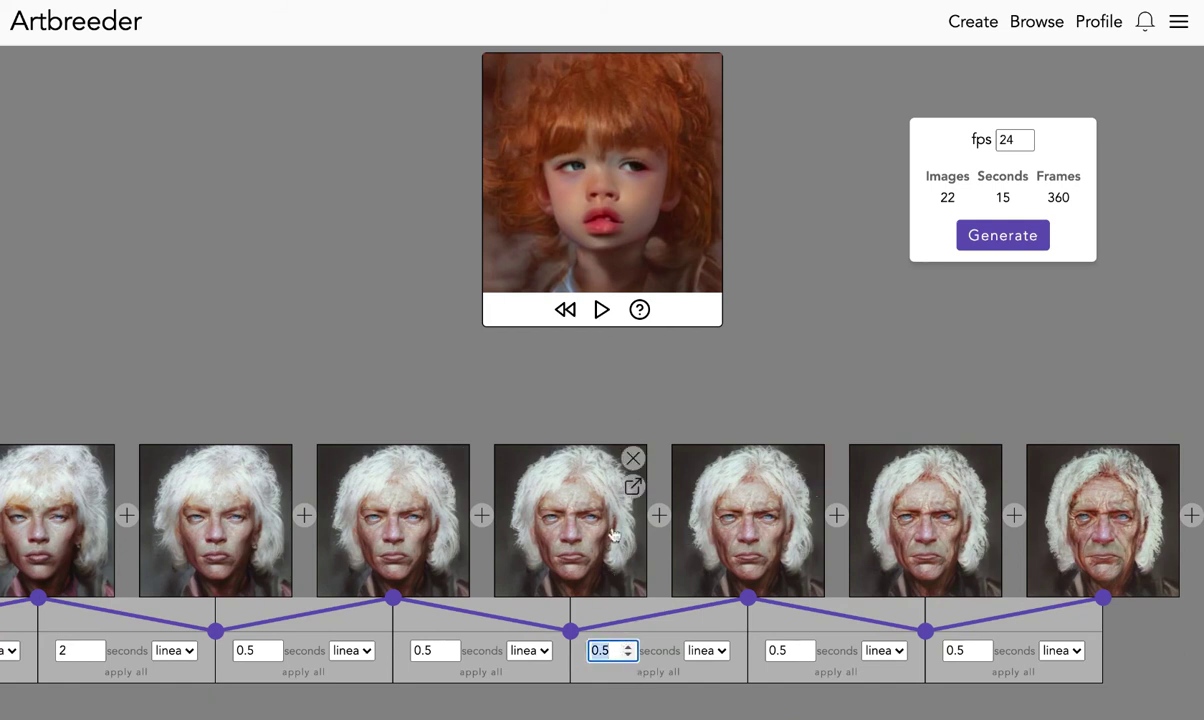
click(601, 310)
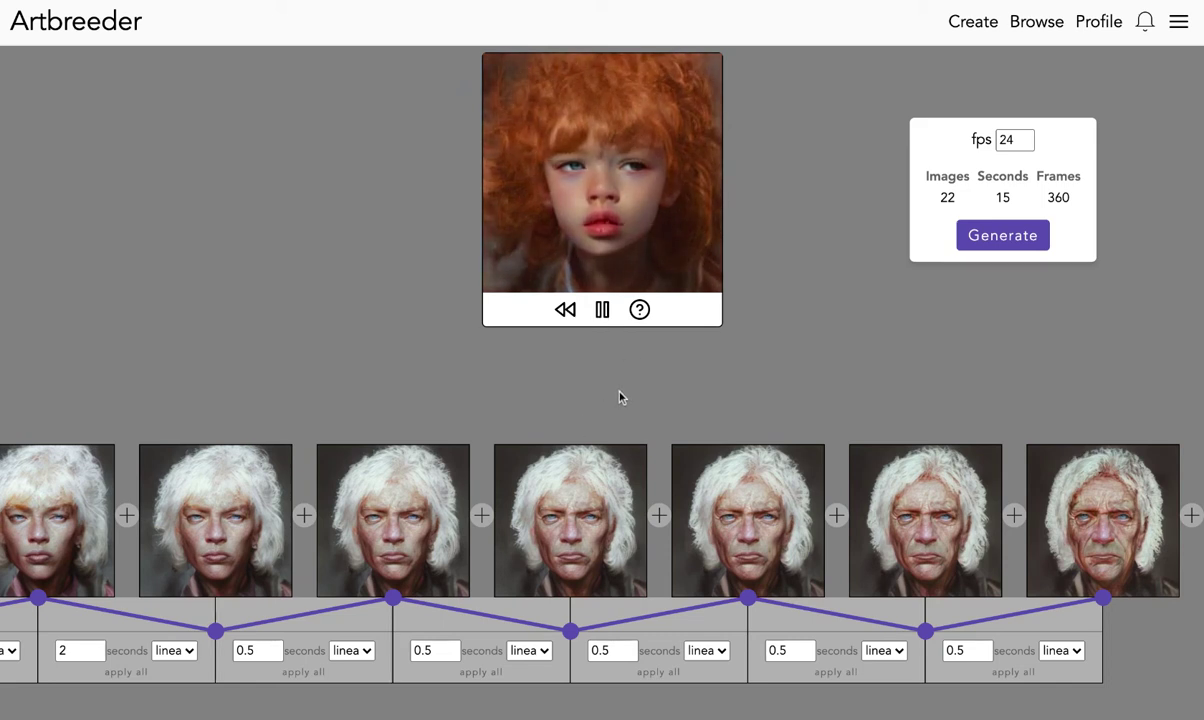
key(alt+Left)
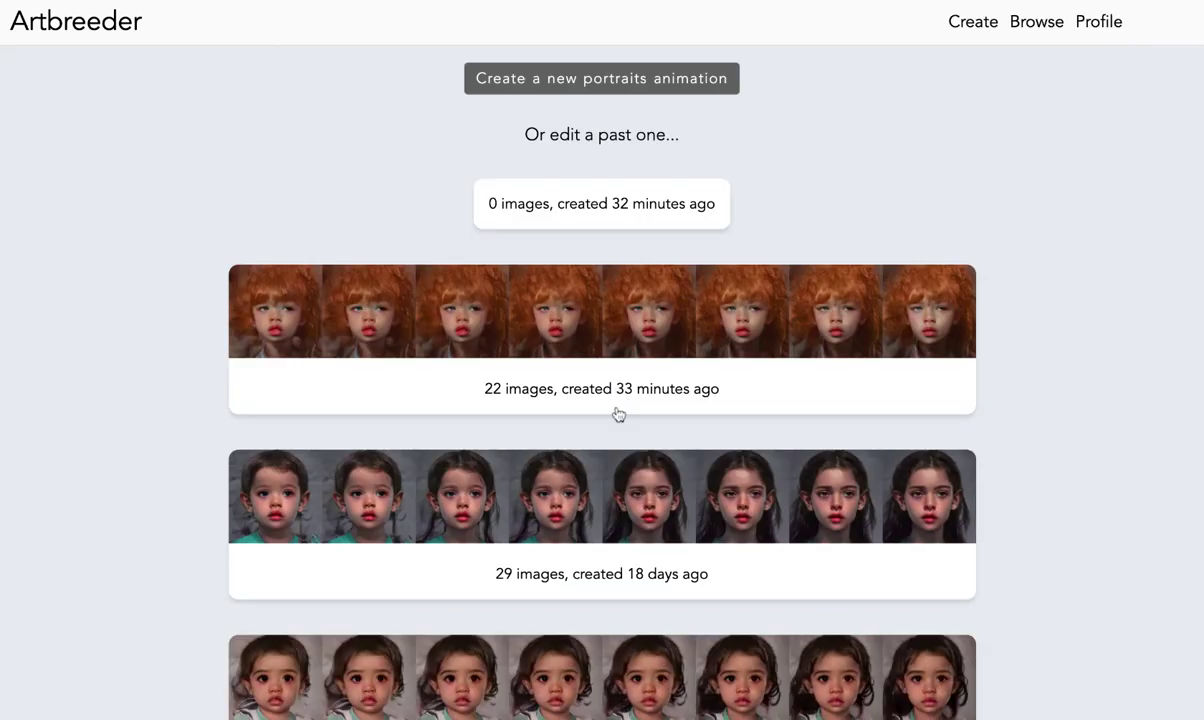
click(606, 328)
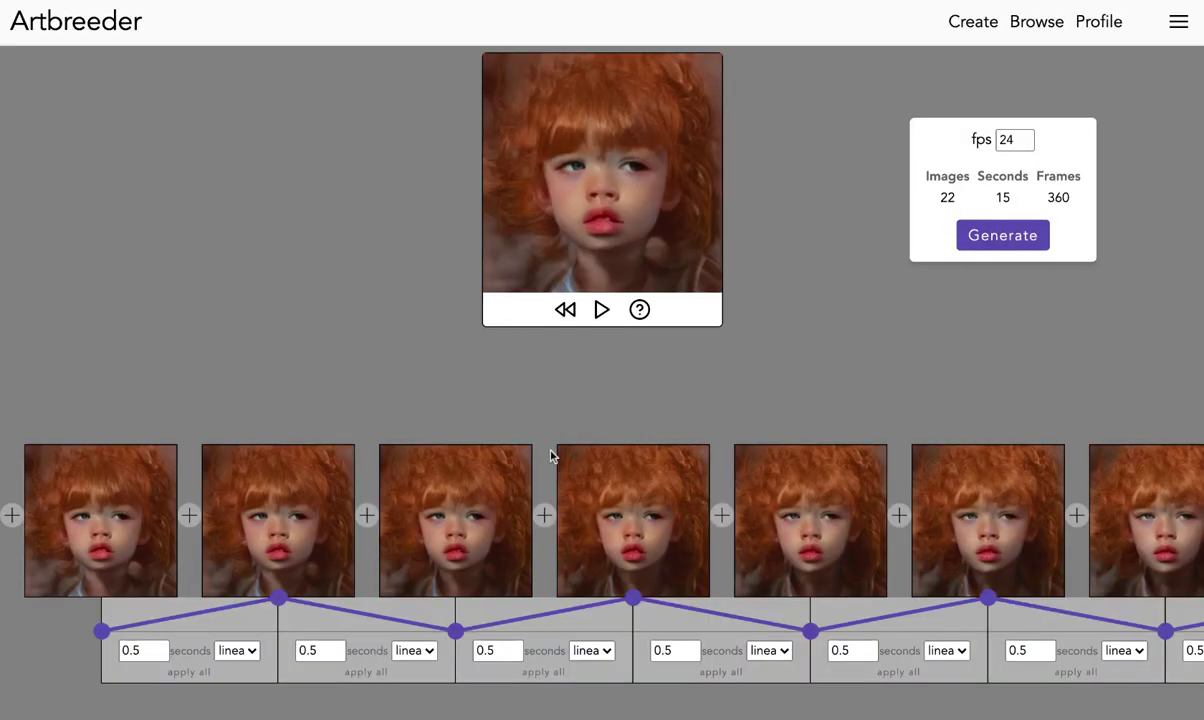
key(alt+Left)
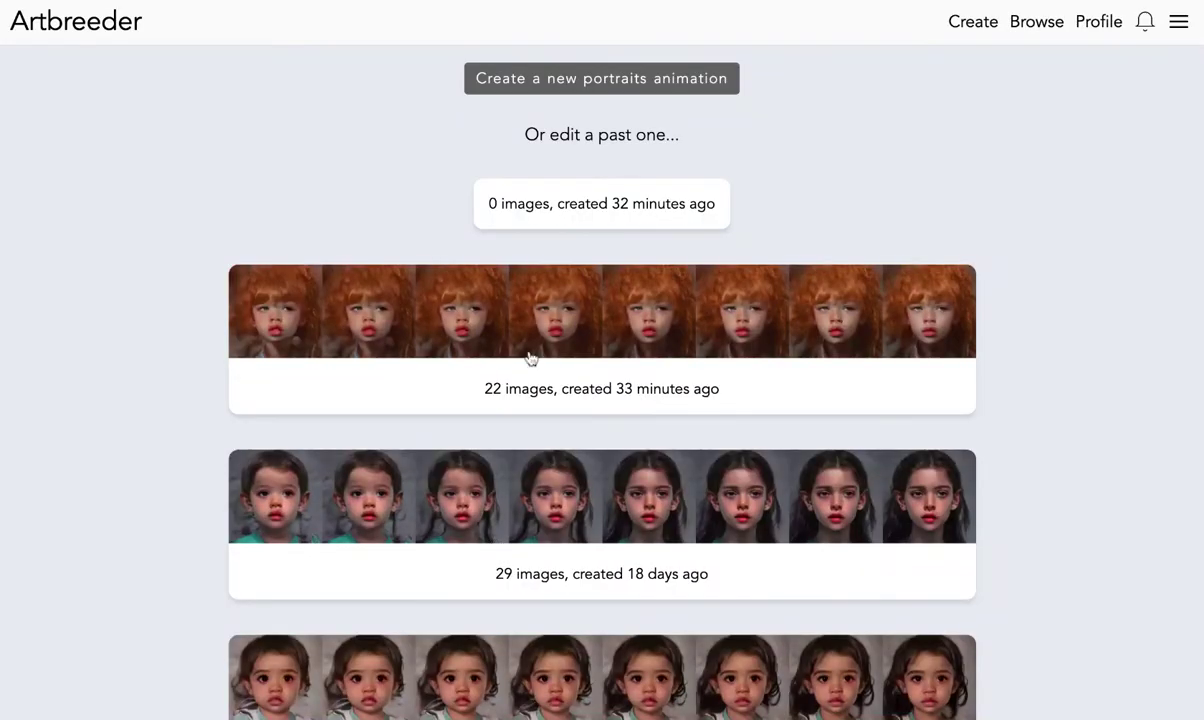
click(531, 359)
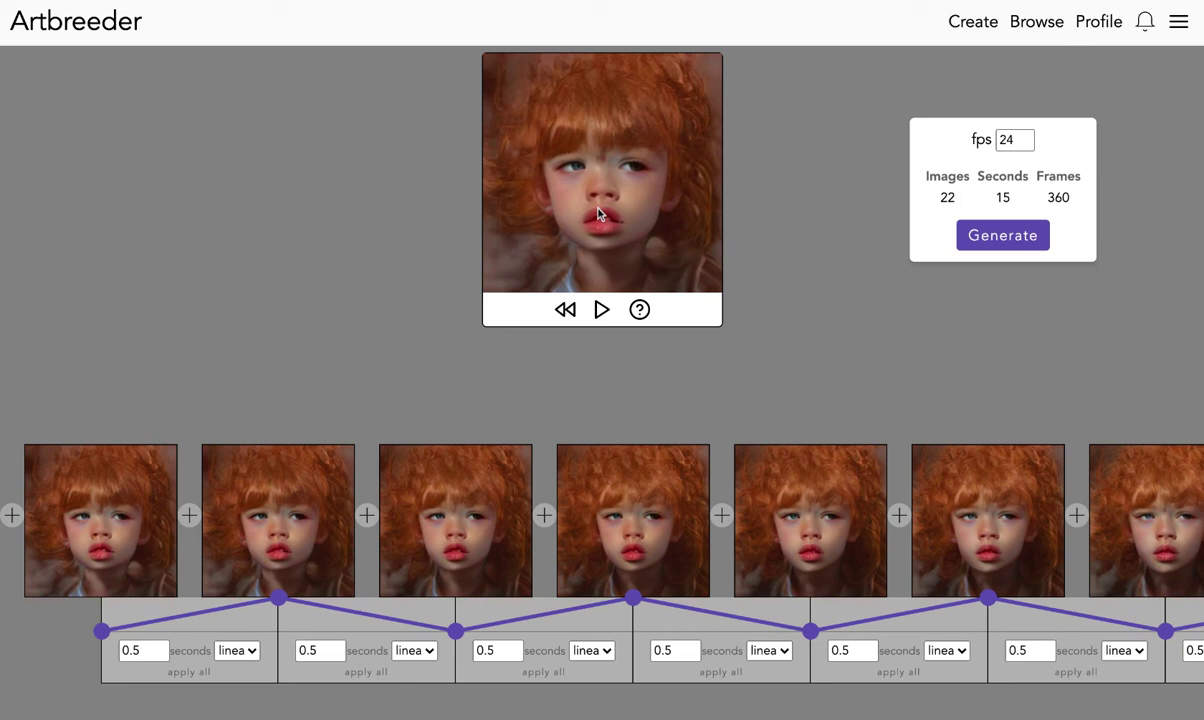
click(497, 652)
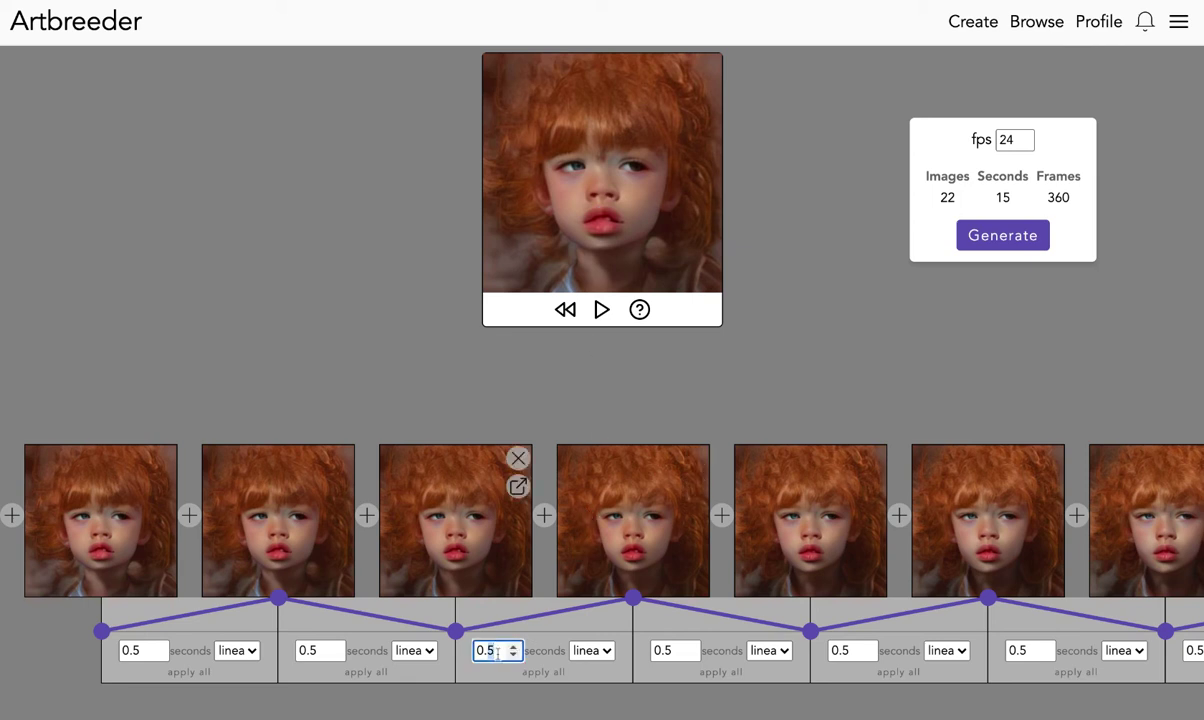
click(602, 310)
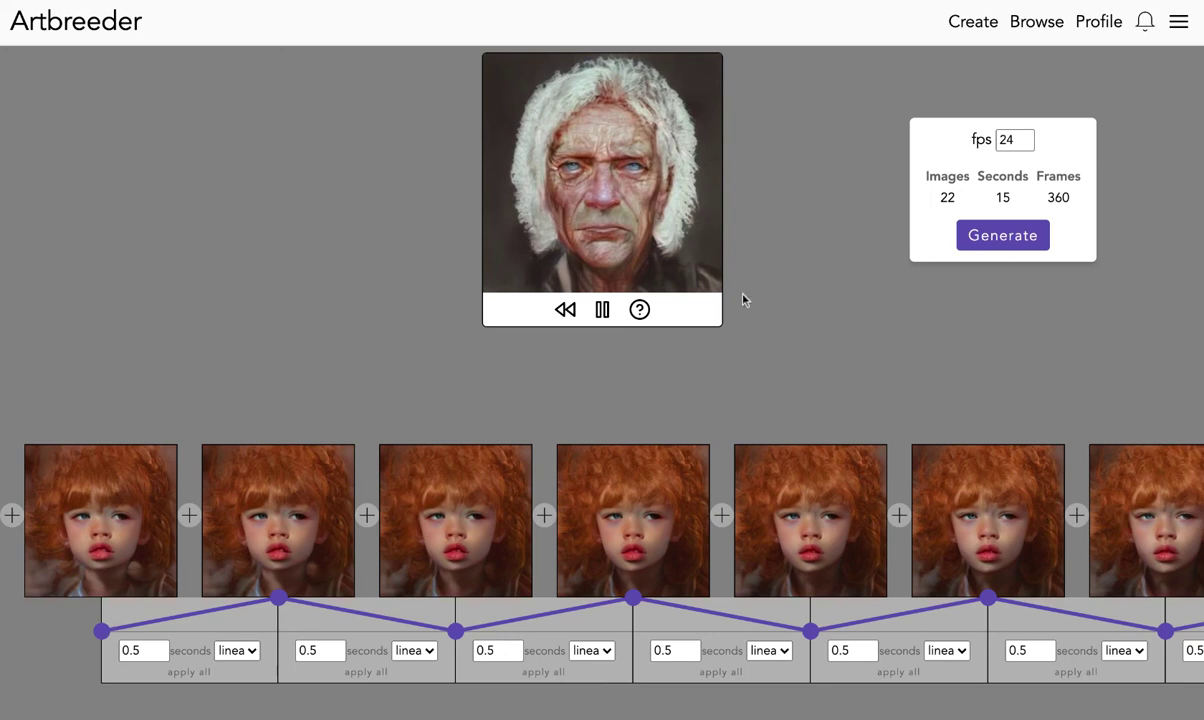
Return to the list of portrait animations, open the empty one with 0 images and start adding an image.
click(91, 2)
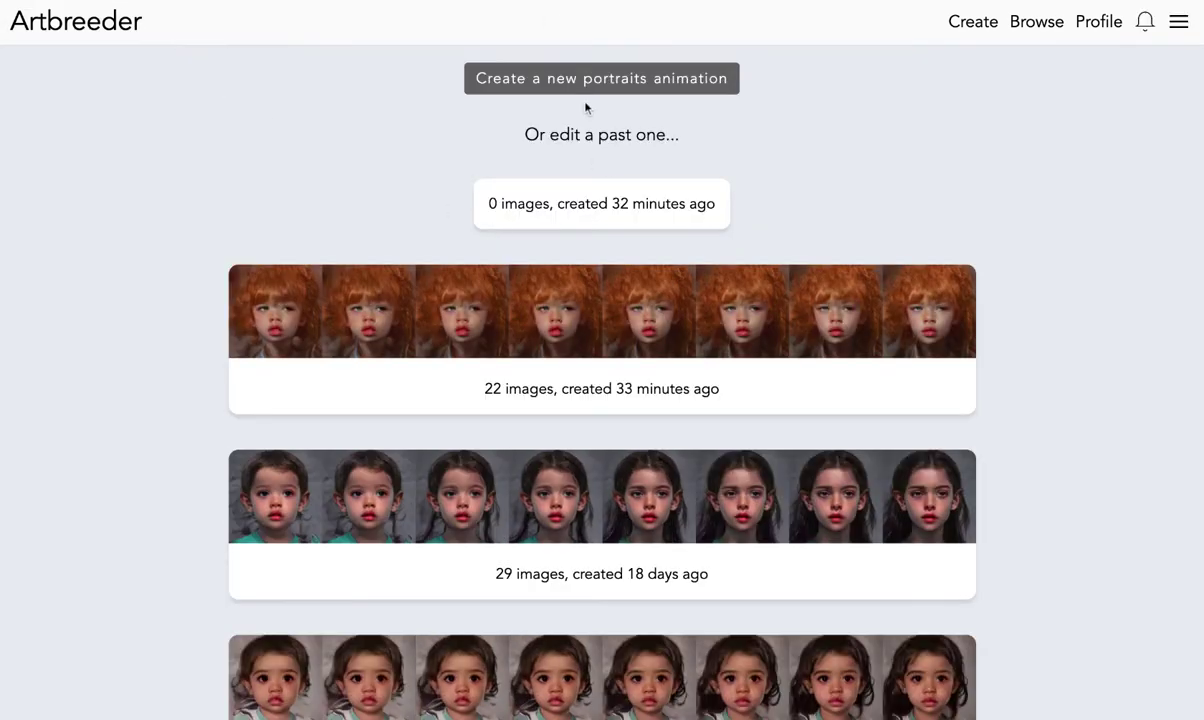
click(568, 213)
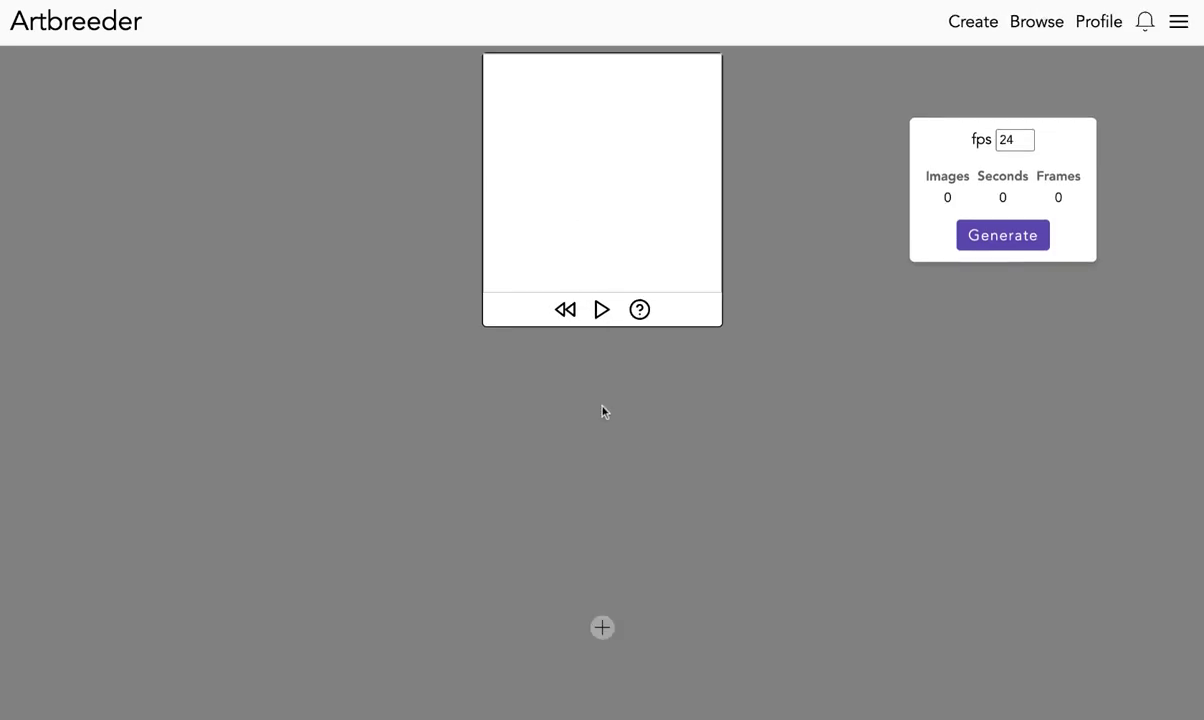
click(599, 630)
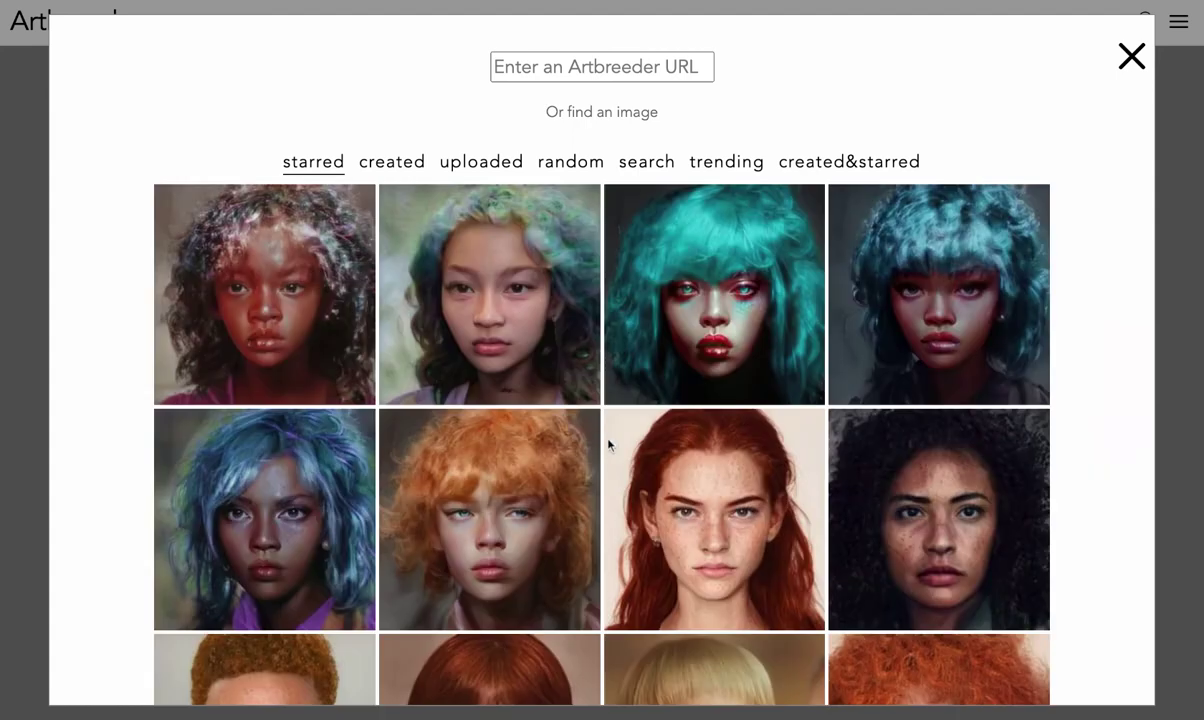
Find the youngest red-haired child portrait among the created images and add it as the animation's first image.
click(392, 163)
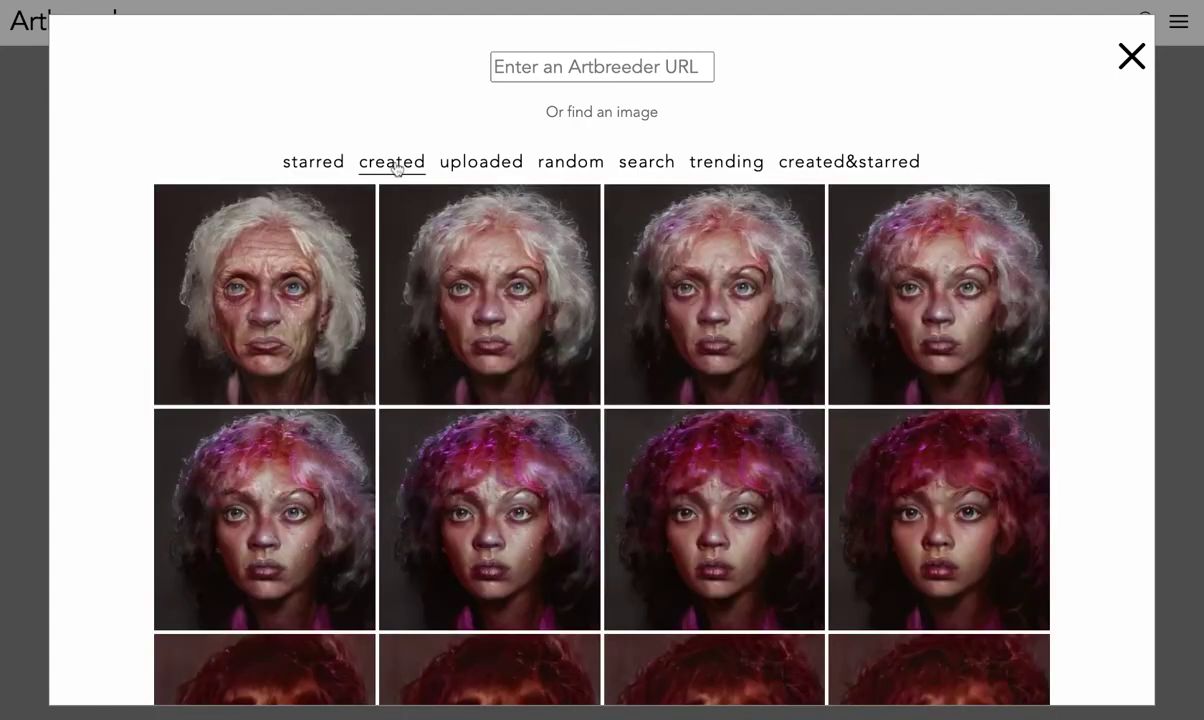
scroll(427, 412, down, 5)
scroll(427, 412, down, 2)
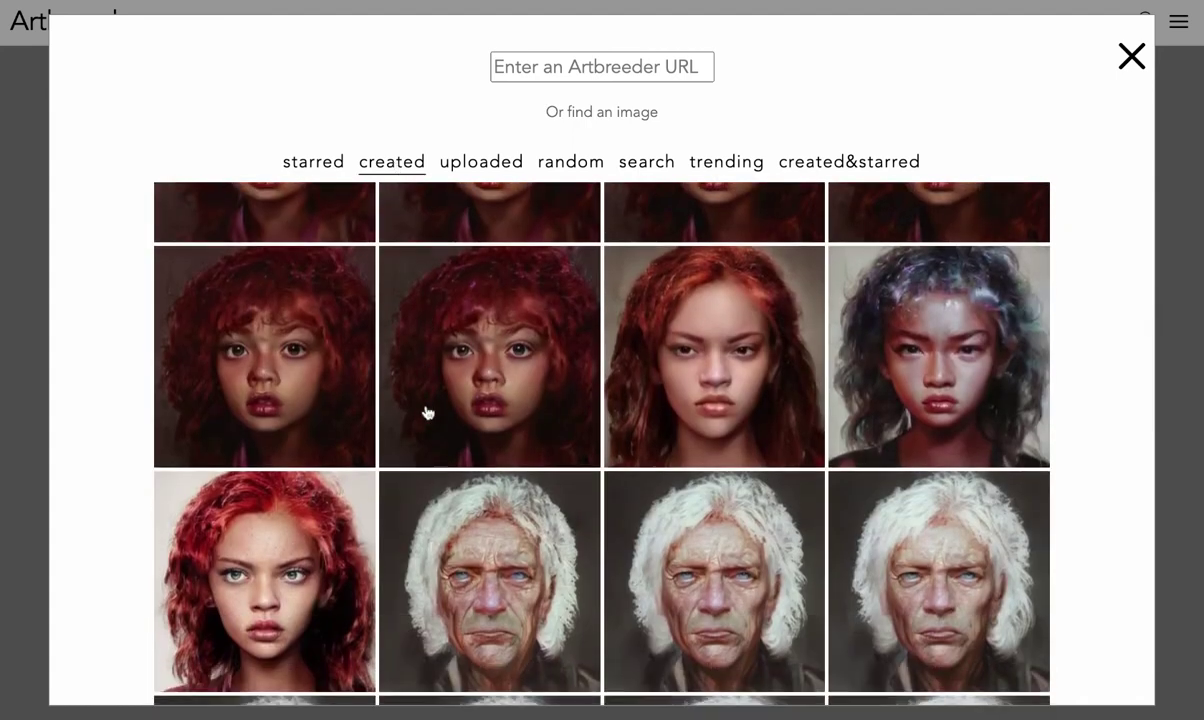
scroll(427, 412, up, 1)
scroll(427, 412, up, 2)
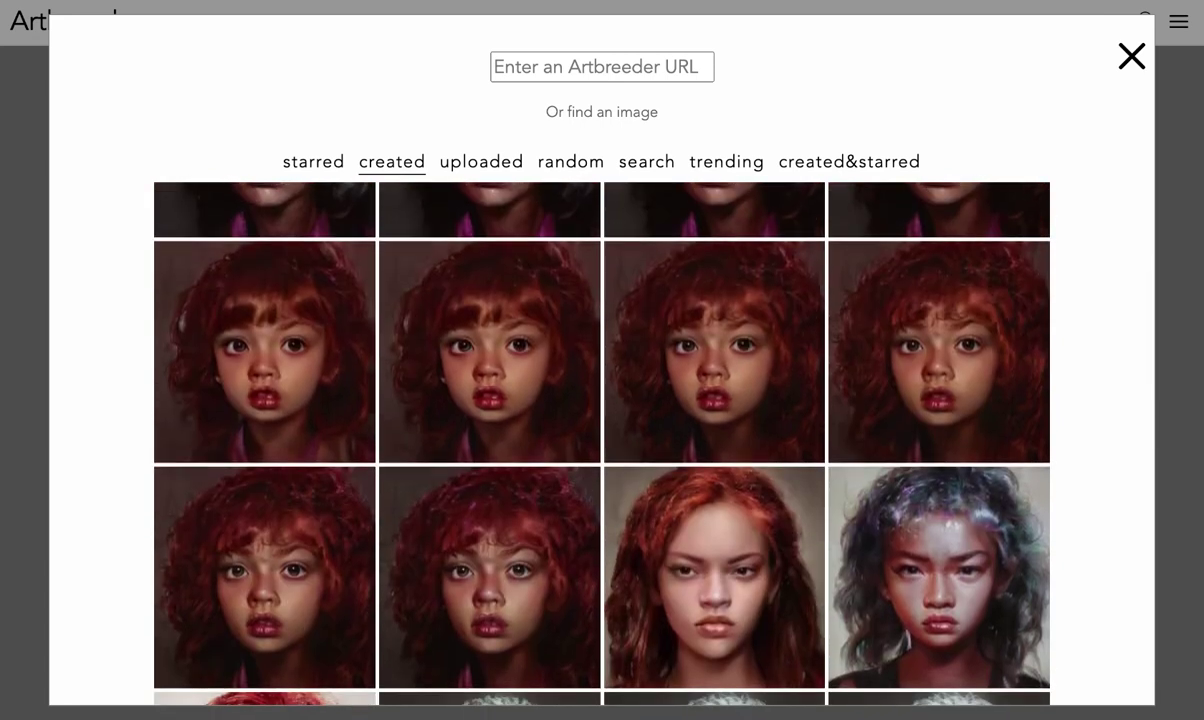
scroll(427, 412, up, 2)
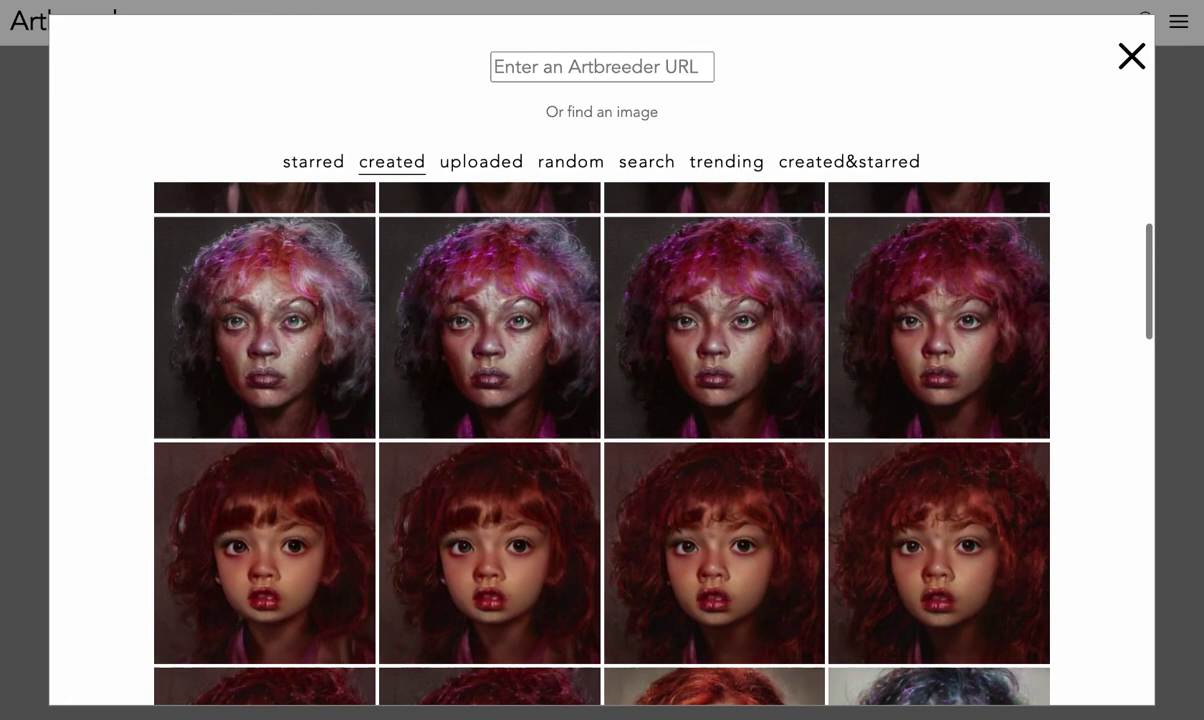
scroll(427, 412, down, 2)
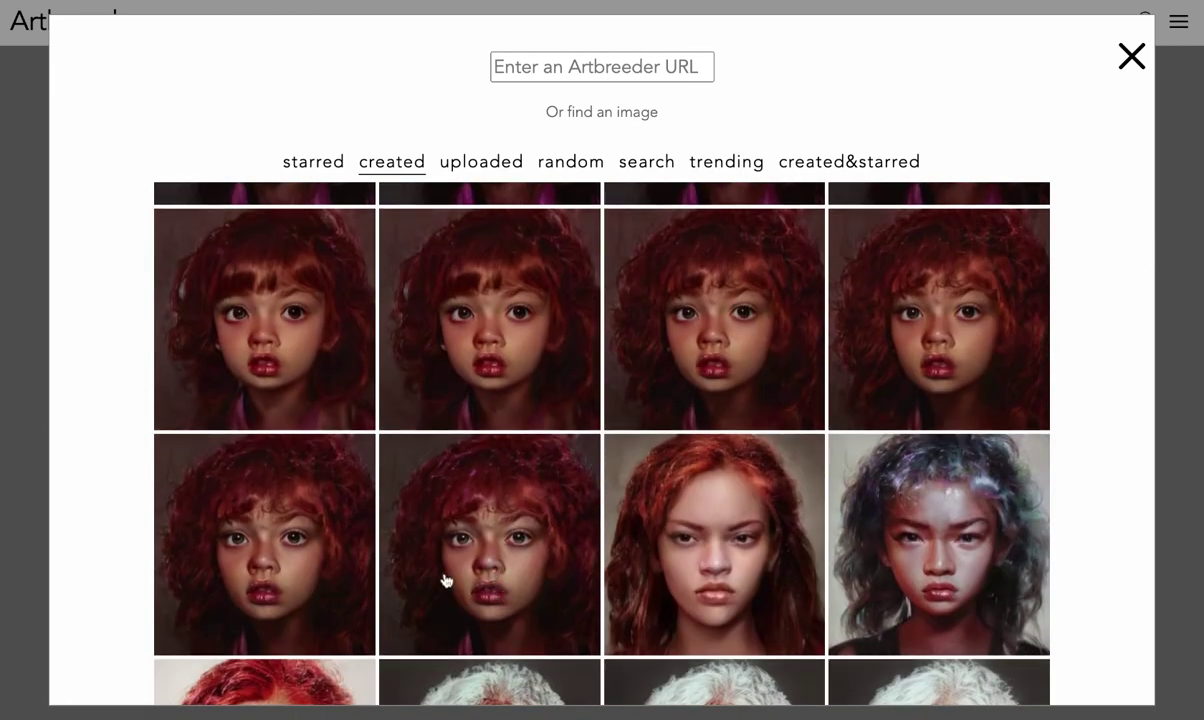
scroll(305, 415, up, 2)
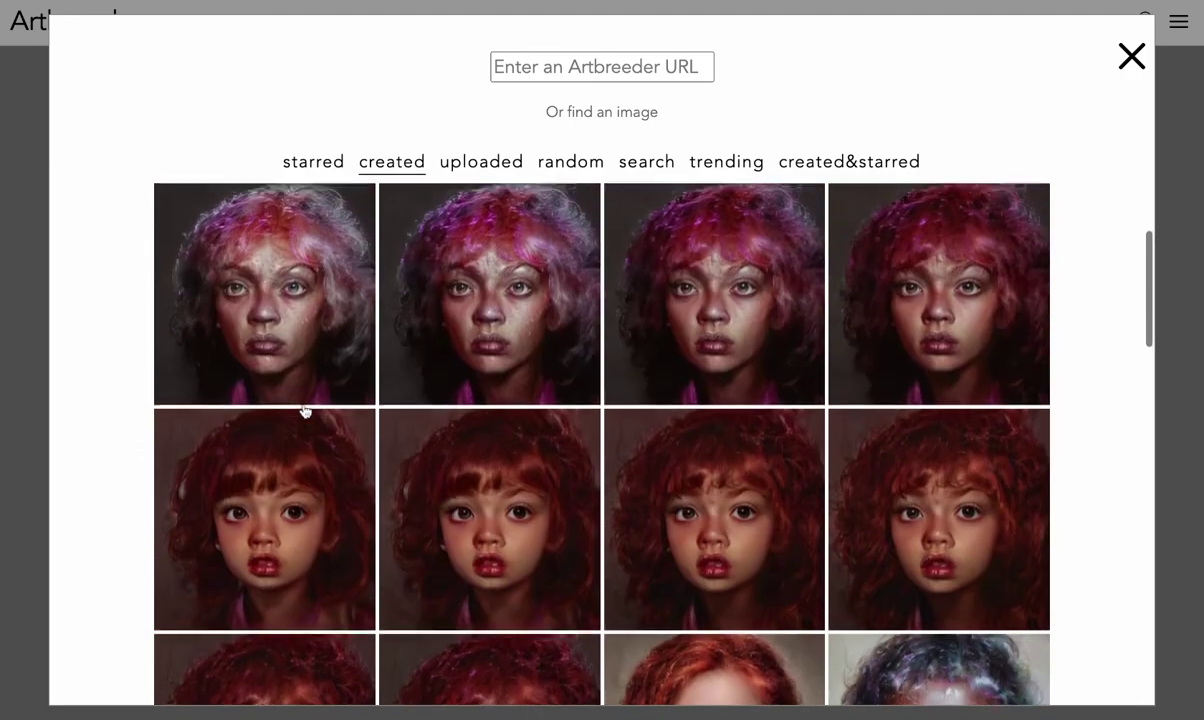
scroll(305, 411, down, 1)
click(290, 455)
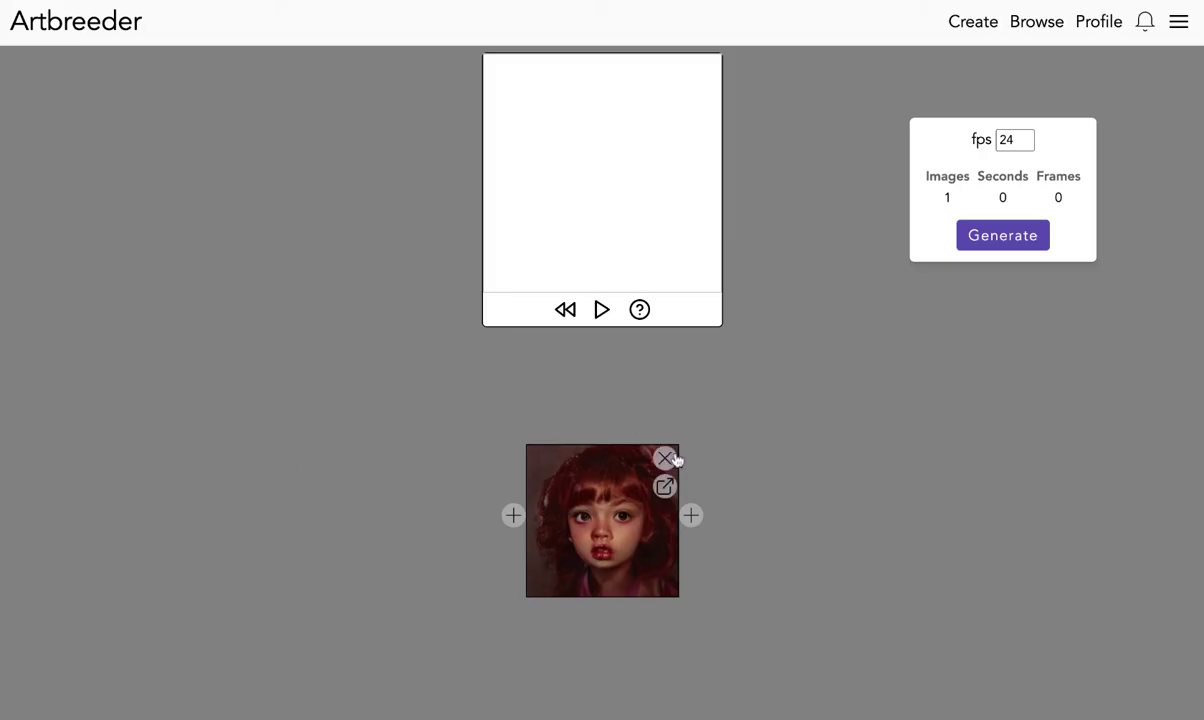
Append the next five red-haired child portraits in order of increasing age as images 2 to 6.
click(691, 515)
click(548, 478)
click(782, 515)
click(786, 521)
click(868, 516)
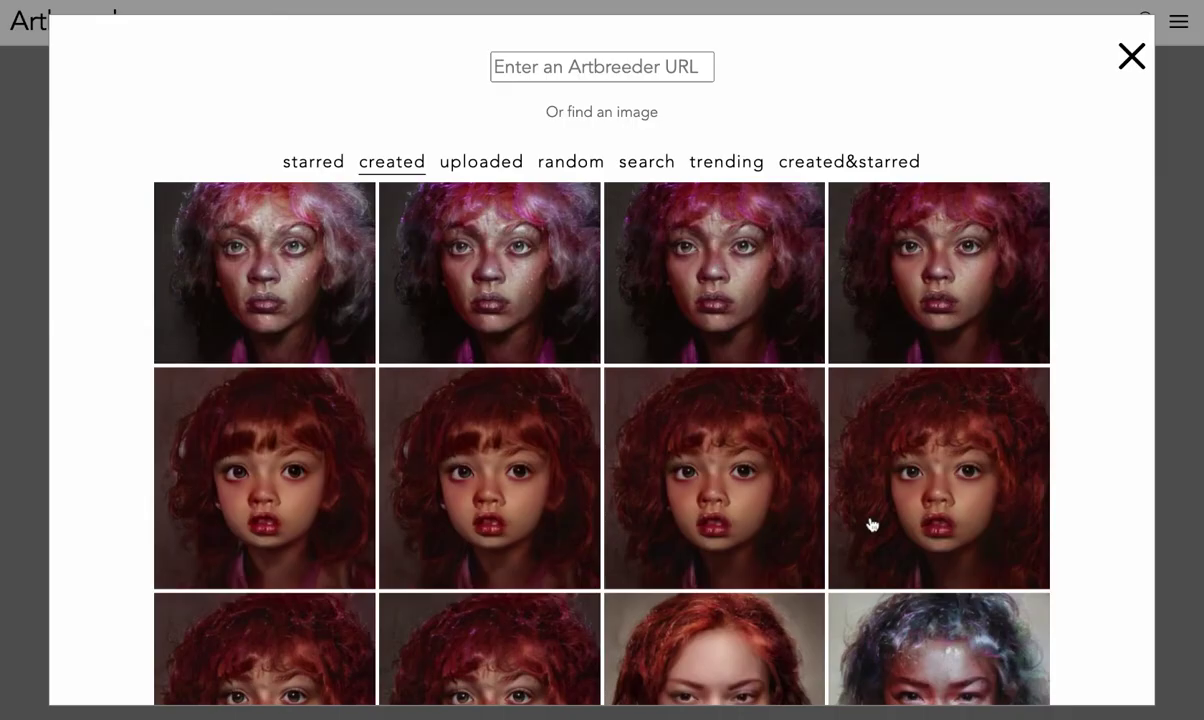
click(875, 523)
click(957, 515)
scroll(938, 478, down, 2)
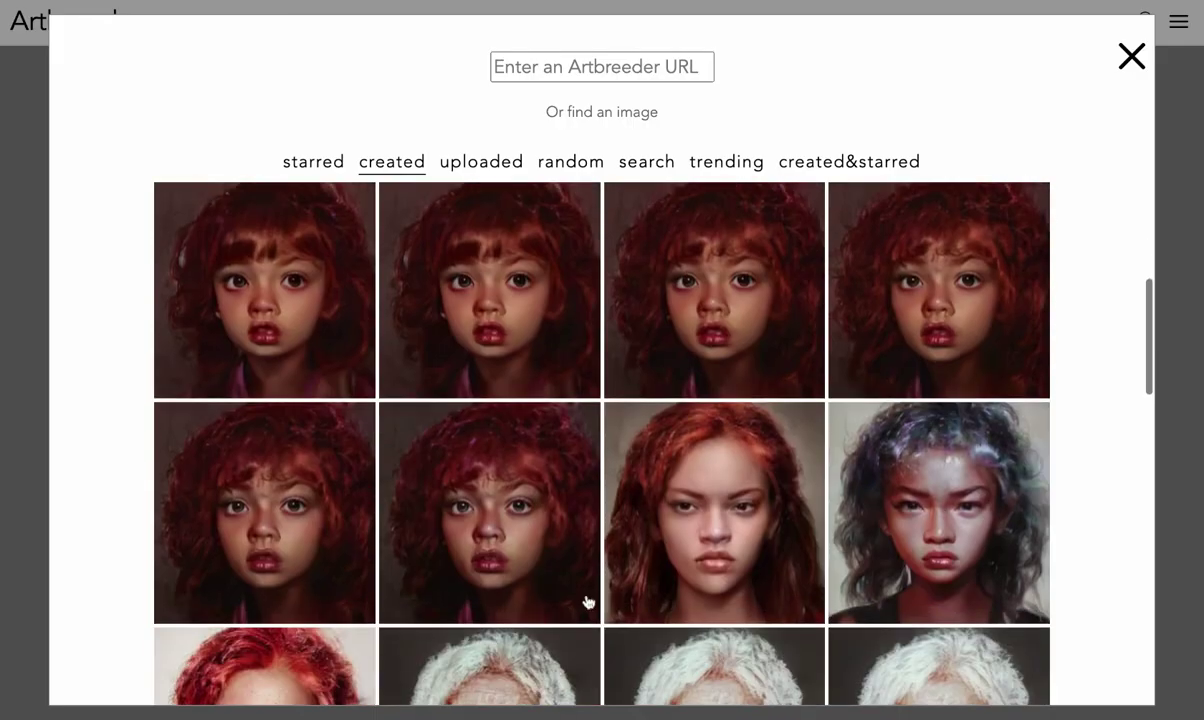
click(585, 598)
click(1045, 516)
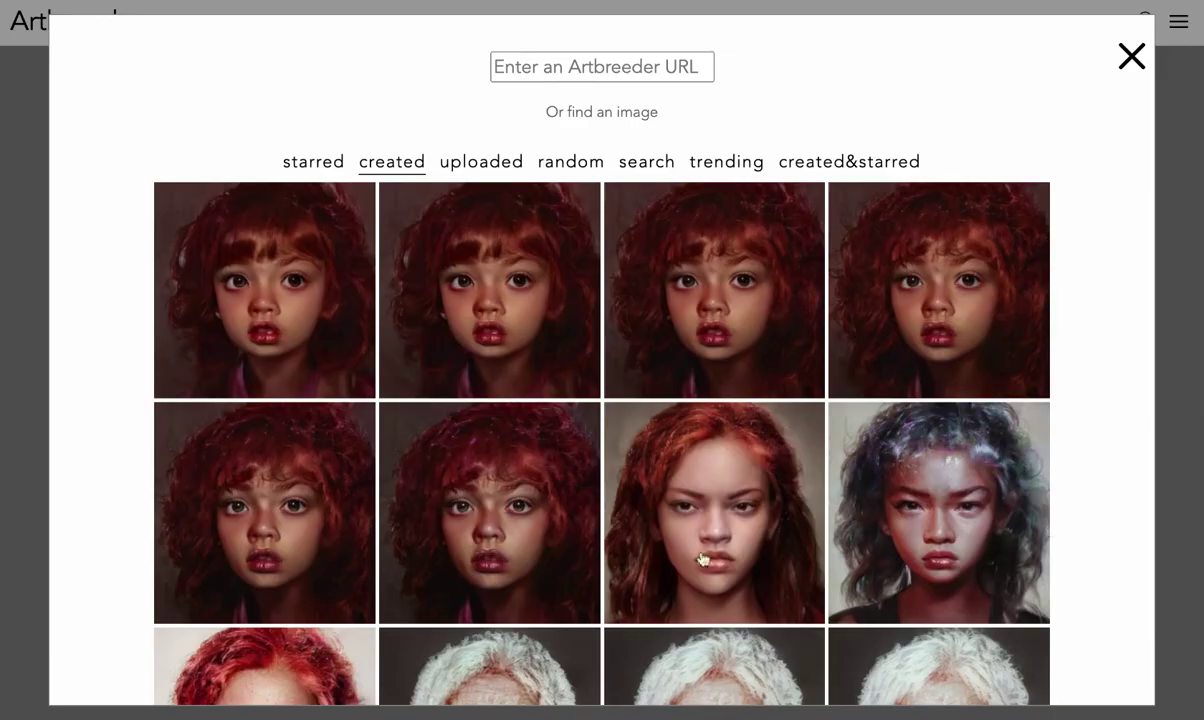
click(514, 587)
Append the four magenta-haired portraits in order of increasing age as images 7 to 10.
click(1135, 515)
scroll(1019, 486, down, 5)
click(1004, 403)
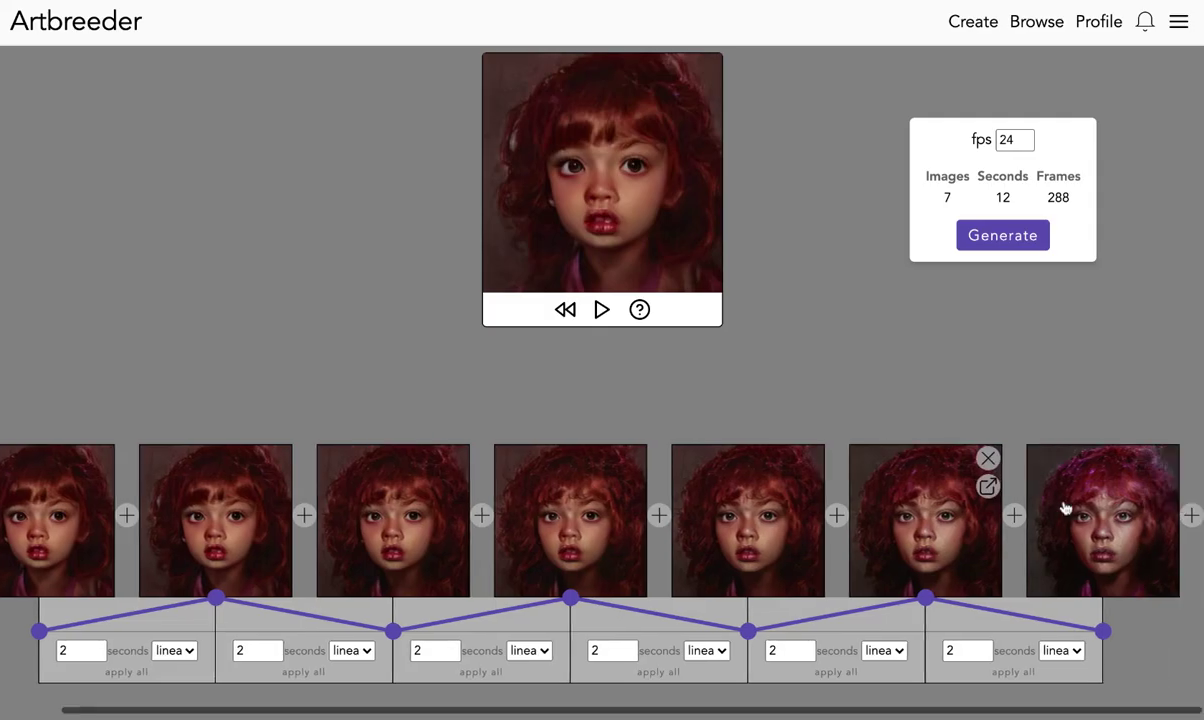
click(1190, 513)
click(847, 422)
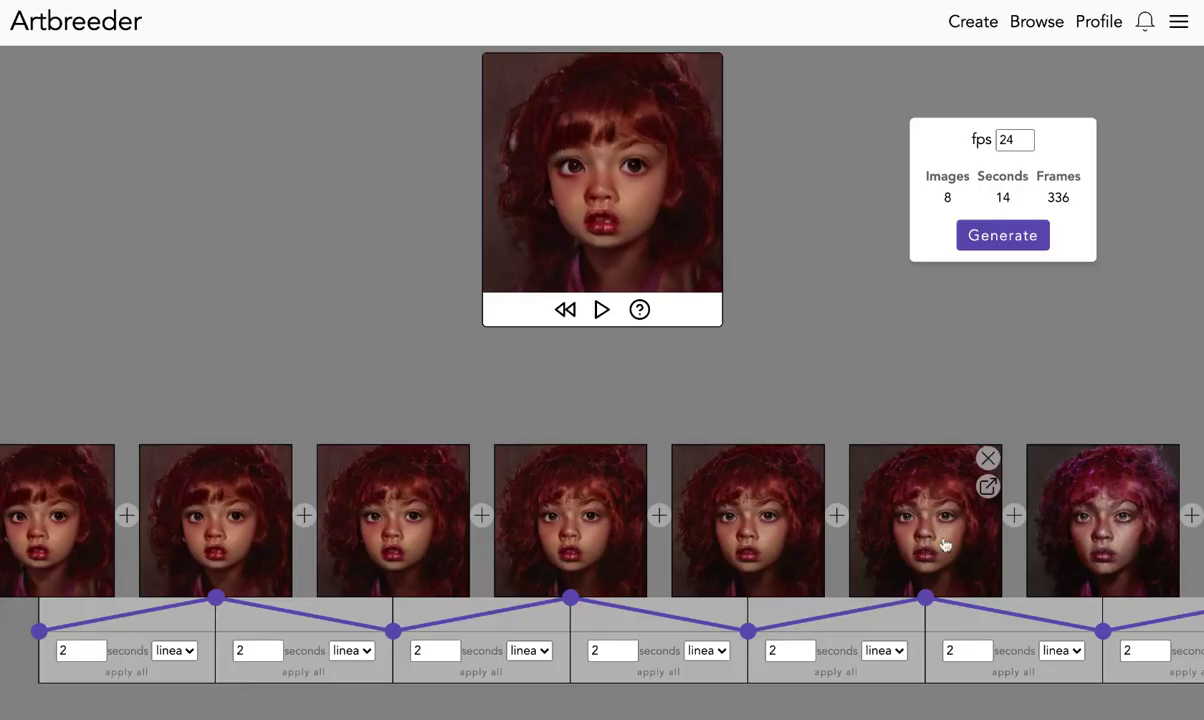
click(1190, 516)
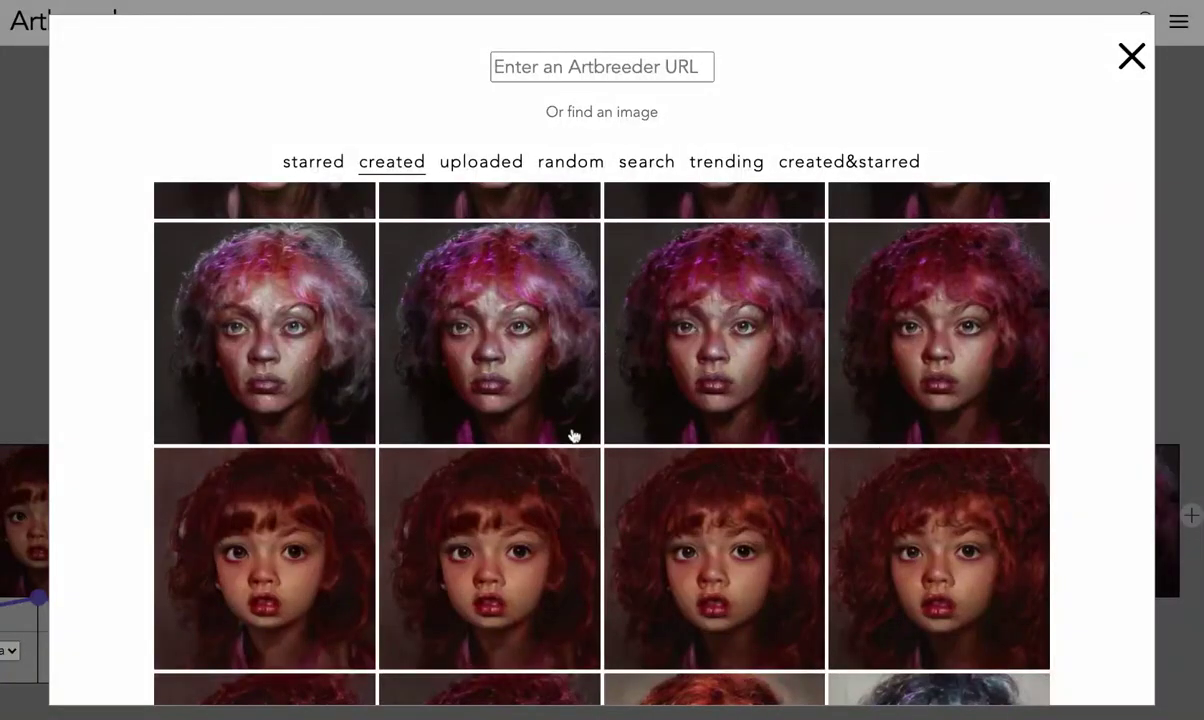
click(493, 375)
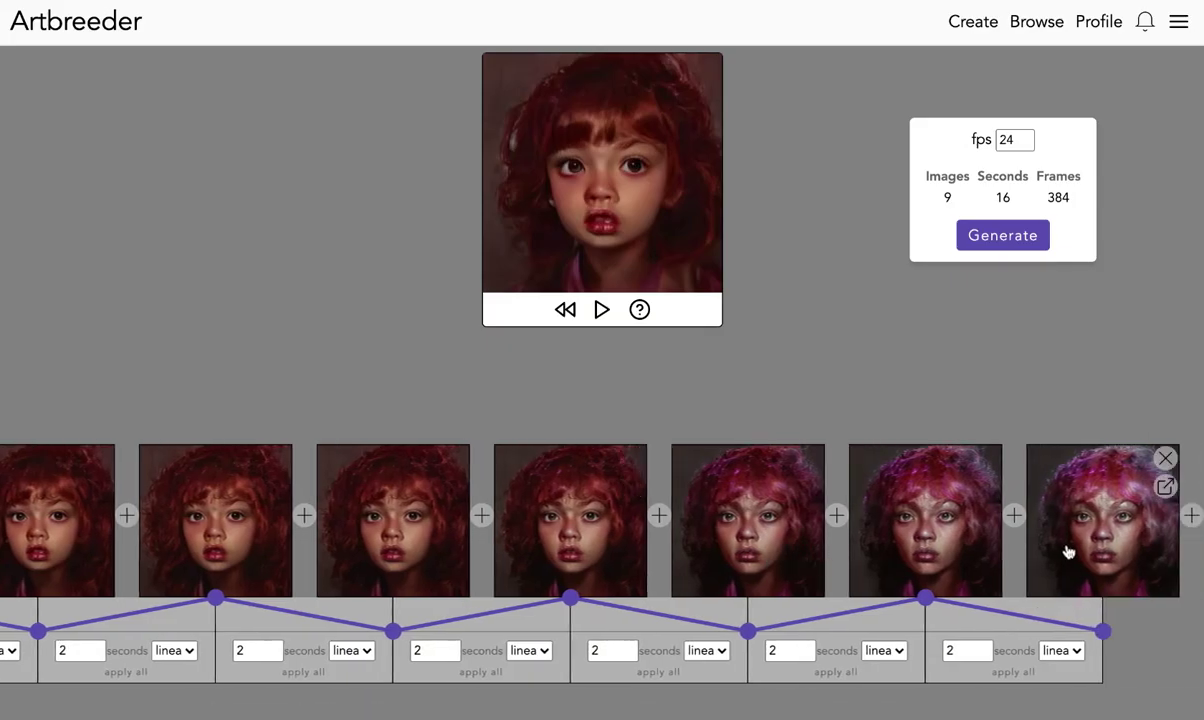
click(1190, 513)
click(236, 379)
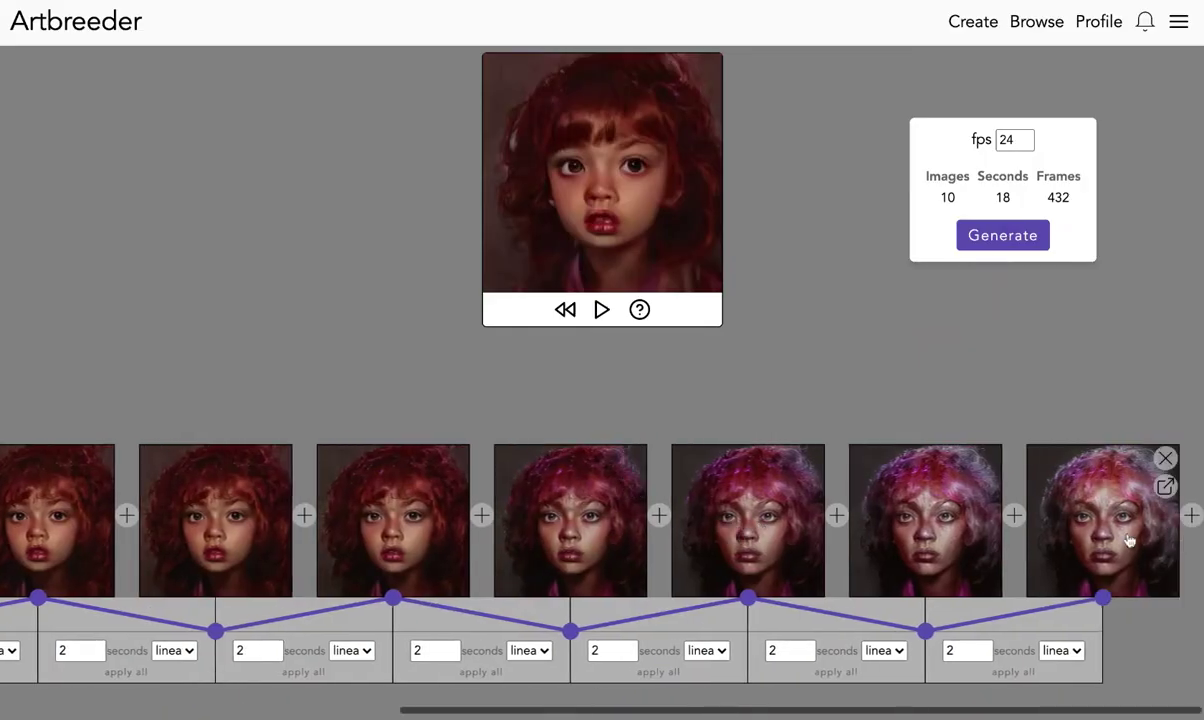
Append the four oldest, increasingly white-haired portraits as images 11 to 14, ending with the most elderly face.
click(1190, 514)
click(930, 452)
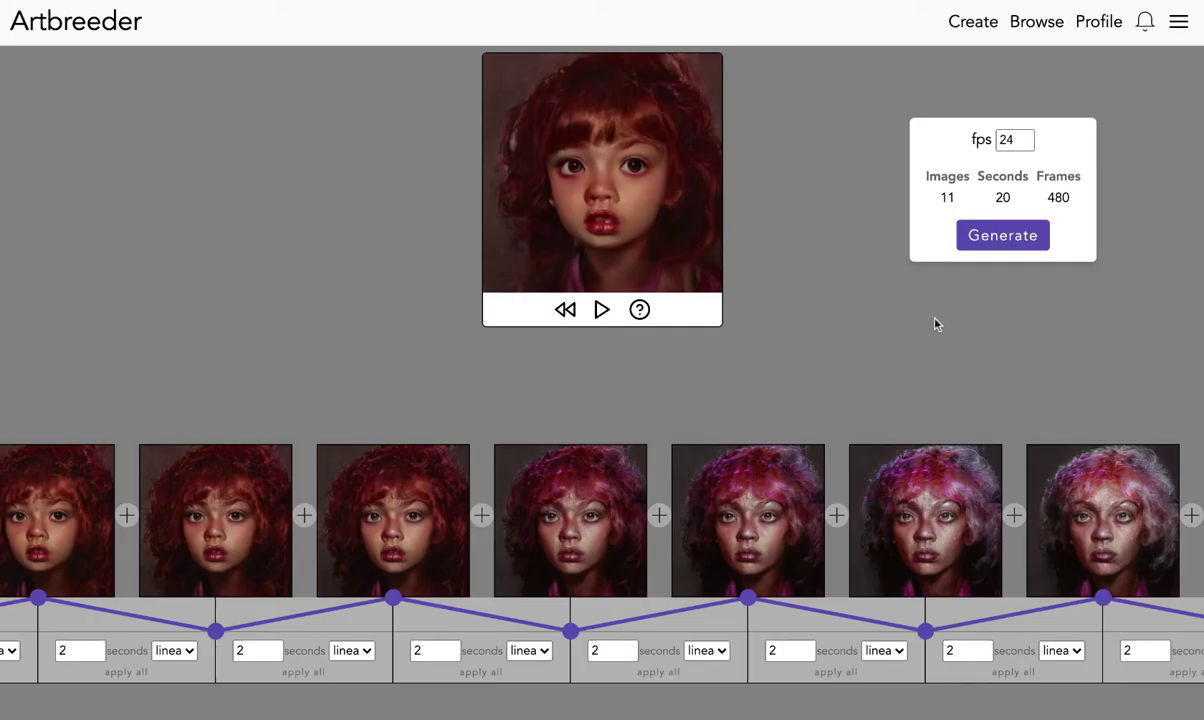
click(1191, 516)
click(780, 352)
click(1190, 515)
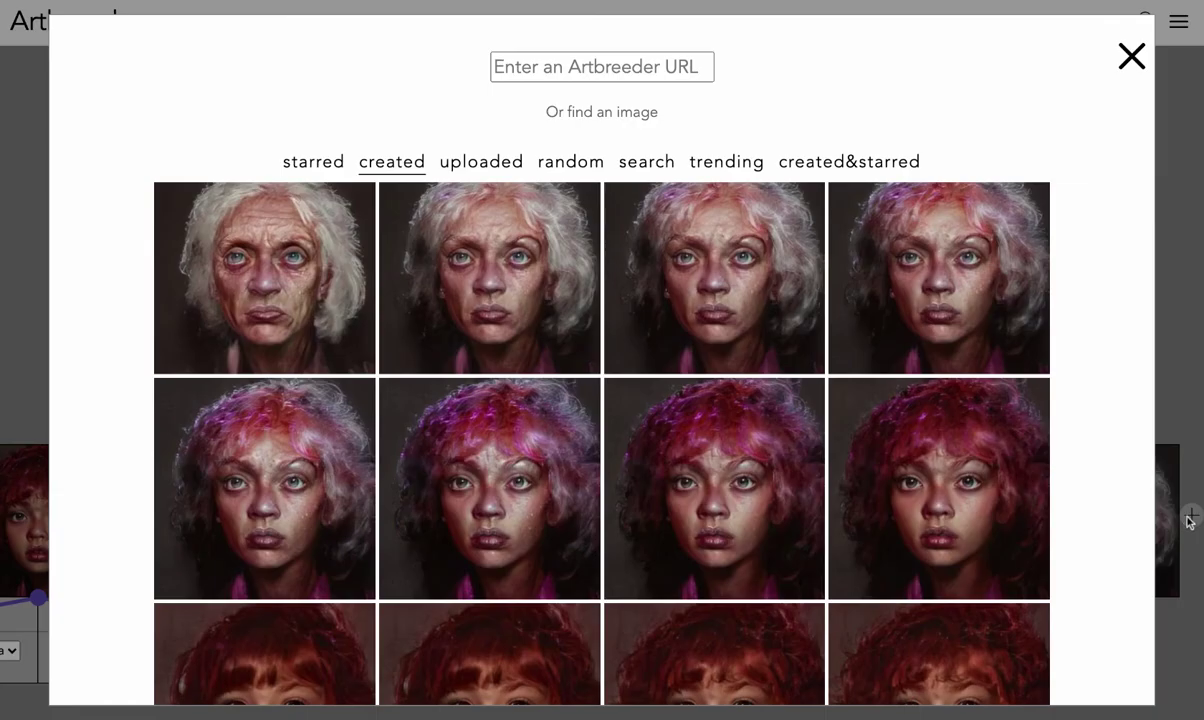
click(678, 357)
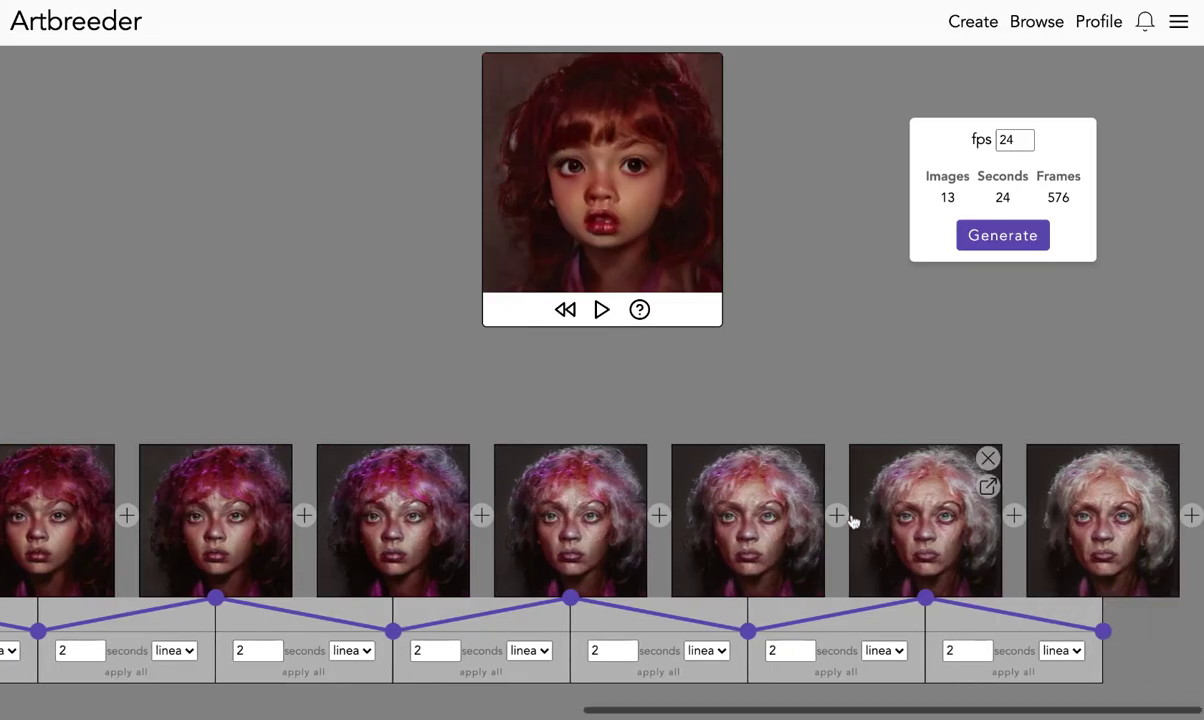
click(1191, 516)
click(306, 346)
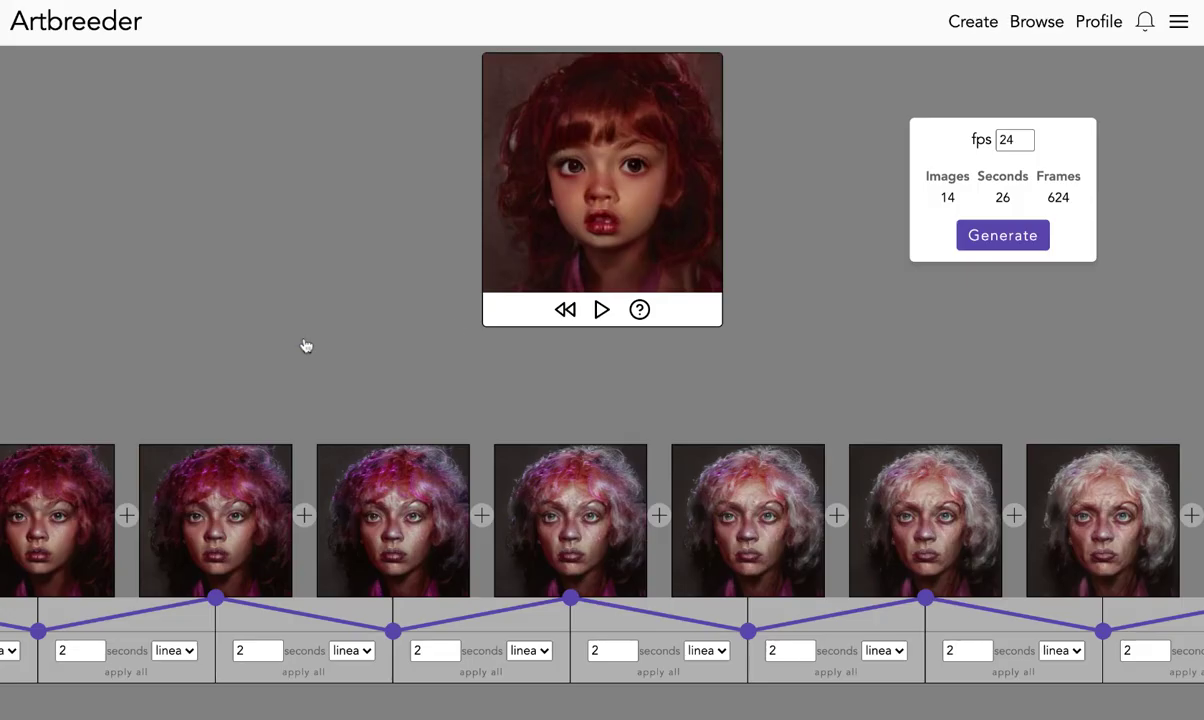
Preview the 14-image animation and reopen it from the list of past portrait animations.
click(602, 310)
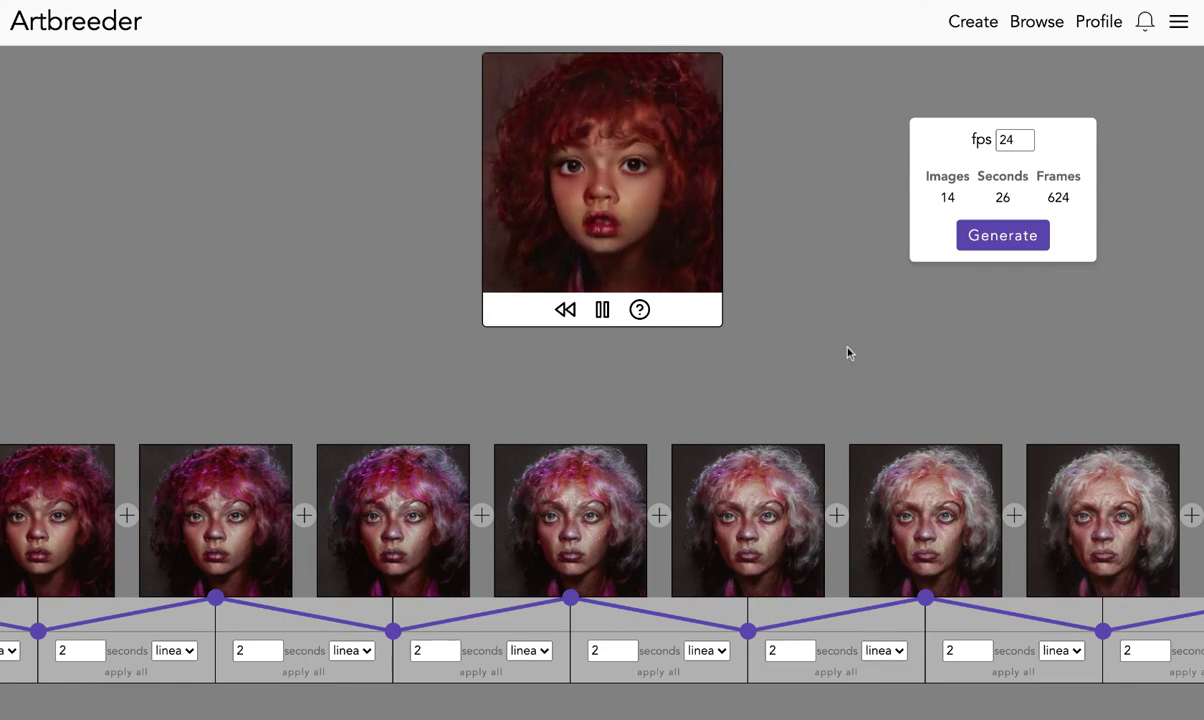
click(603, 312)
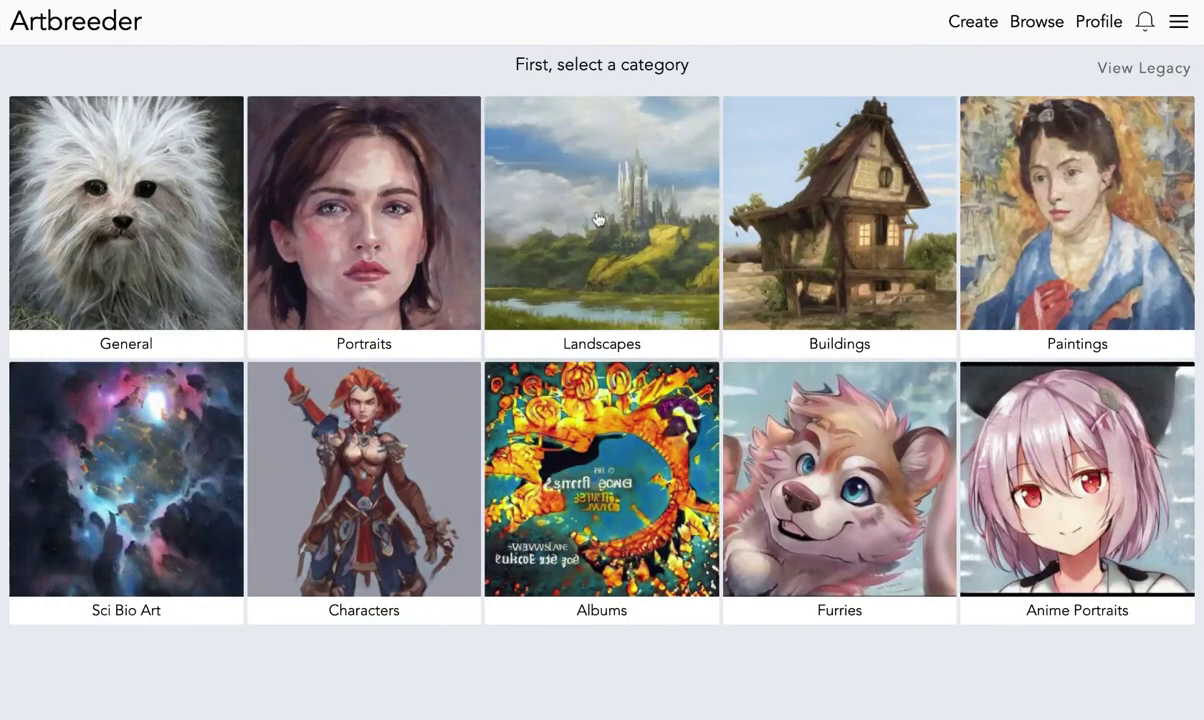
click(403, 270)
click(866, 393)
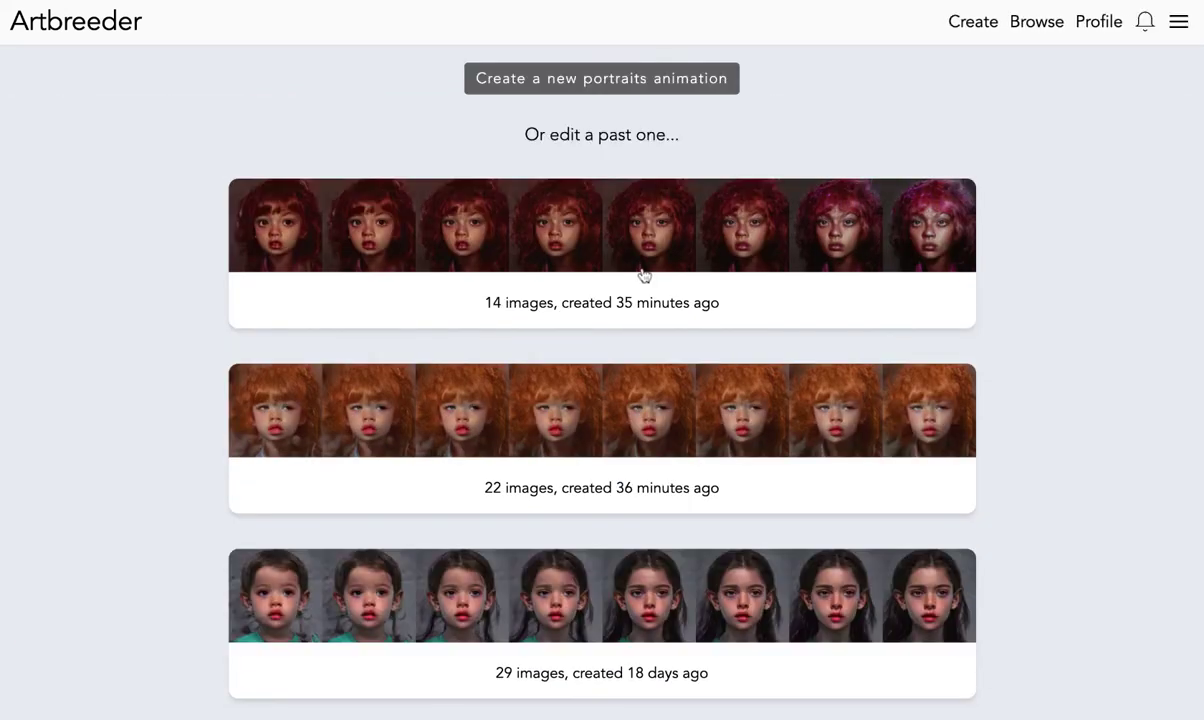
click(643, 275)
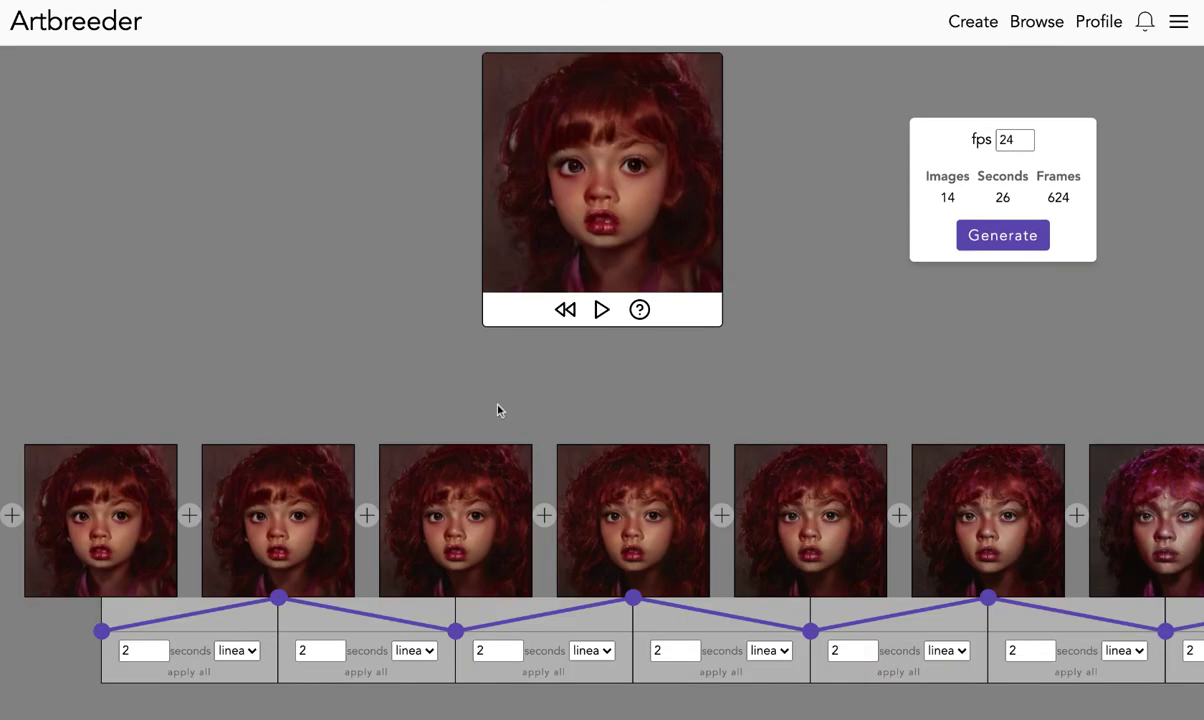
Set the duration of the first five transitions to .5 seconds each.
double_click(135, 650)
text(.5)
double_click(145, 649)
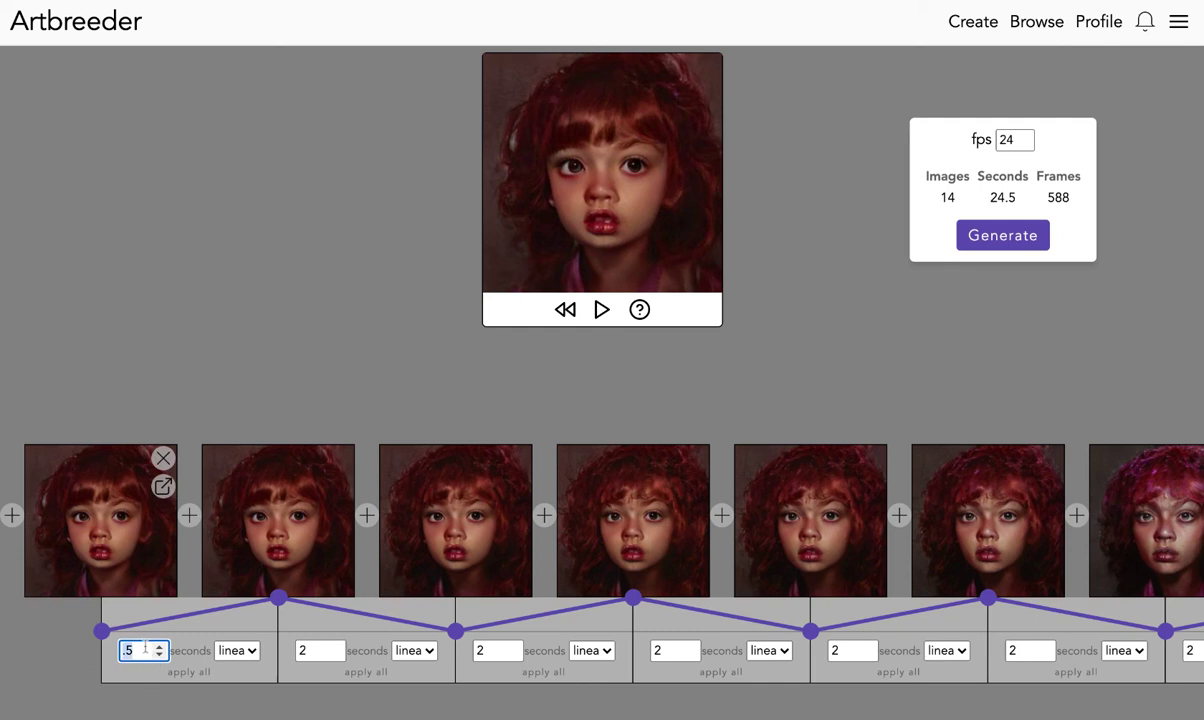
double_click(310, 650)
text(.5)
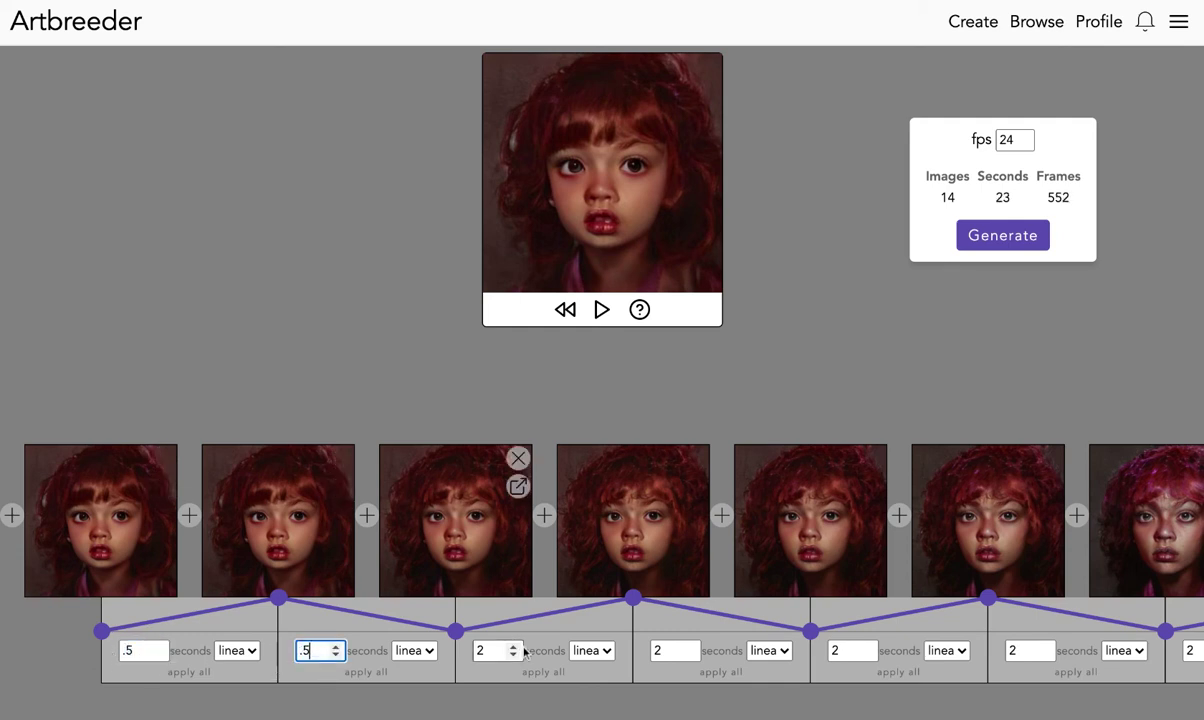
double_click(485, 650)
text(.5)
double_click(662, 650)
text(.5)
double_click(842, 650)
text(.5)
key(Delete)
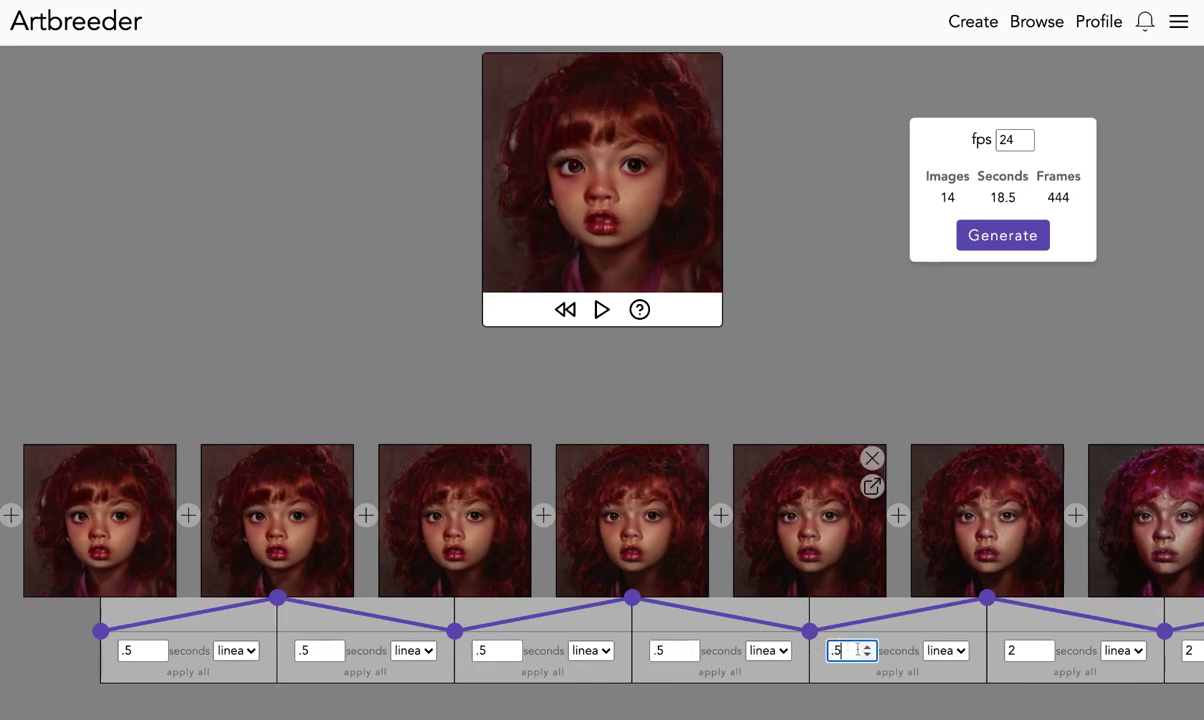
Set the sixth, seventh and second-to-last transitions to .5 seconds each.
scroll(826, 650, right, 2)
scroll(826, 650, right, 5)
double_click(645, 650)
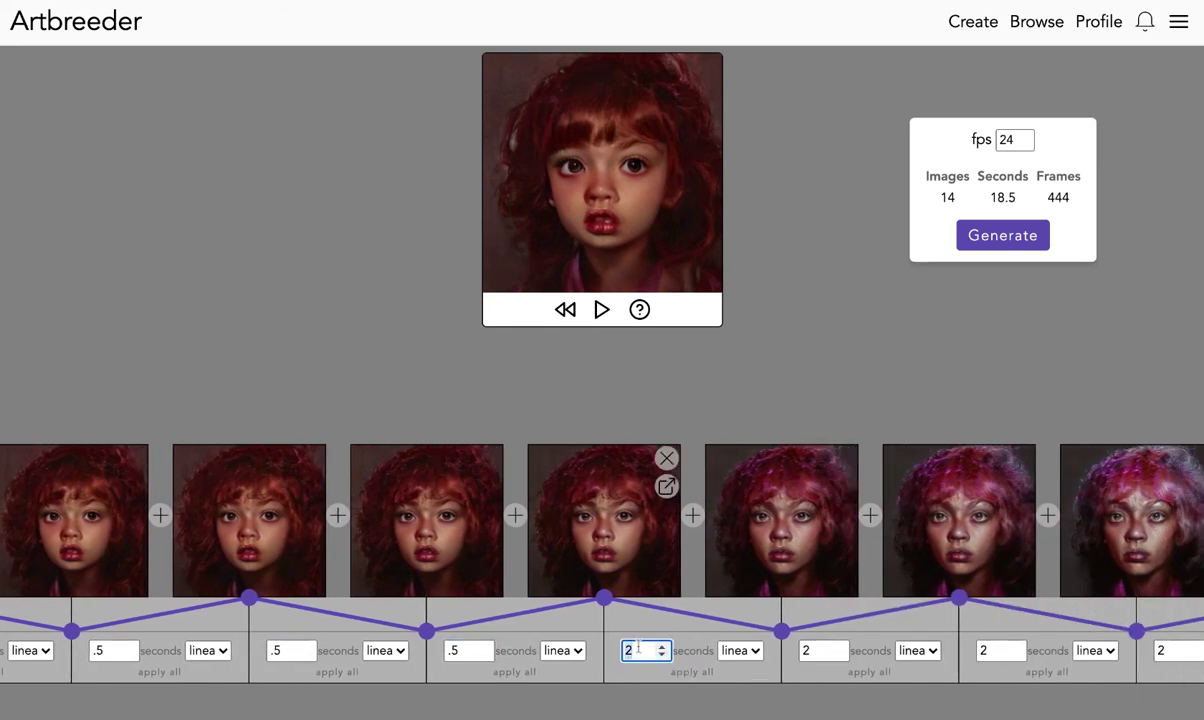
text(.5)
double_click(815, 650)
text(.5)
scroll(846, 655, right, 4)
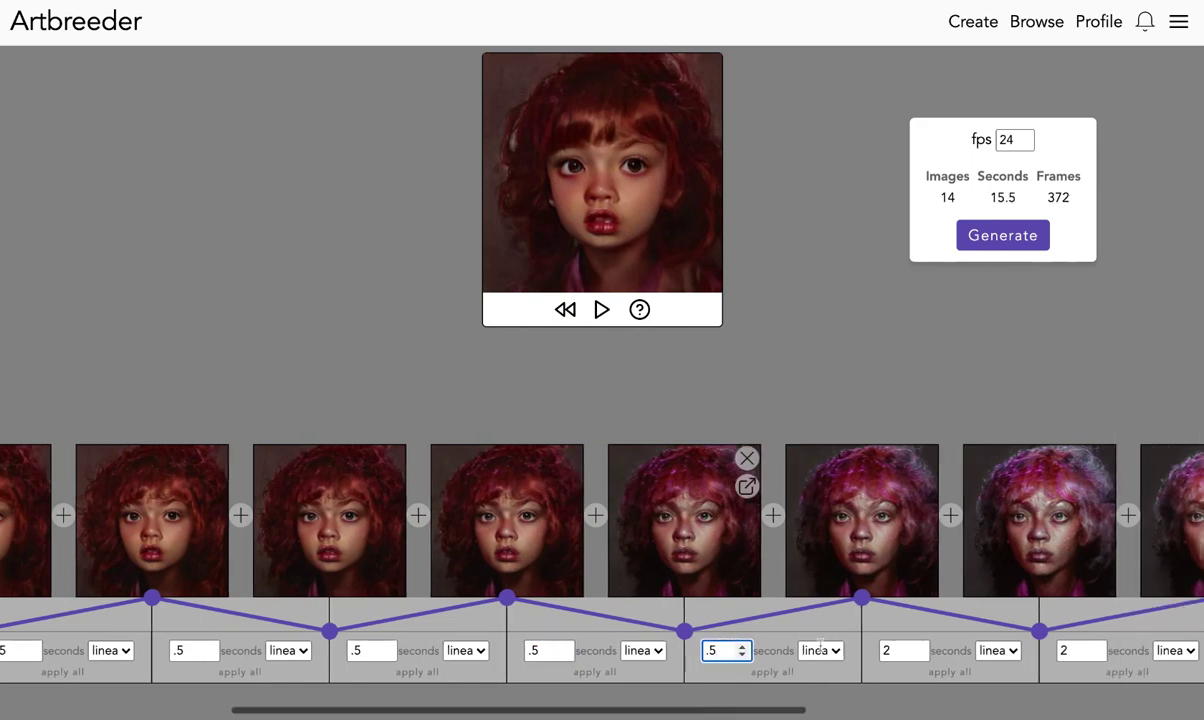
scroll(846, 655, right, 10)
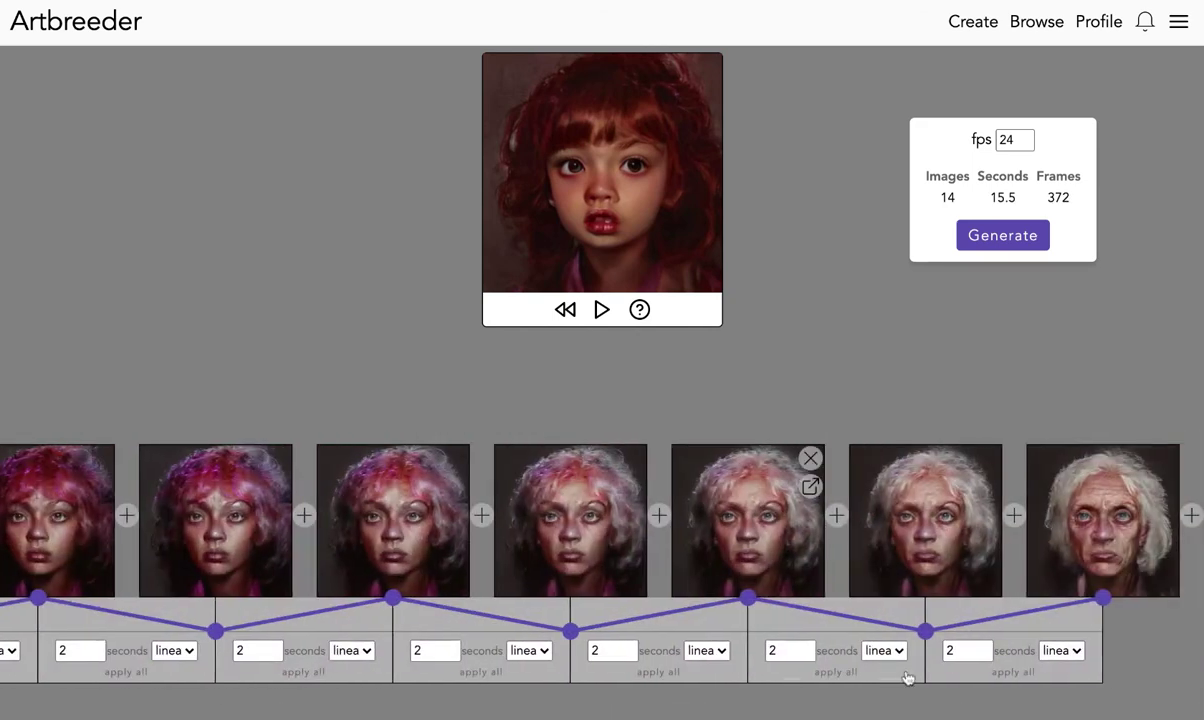
double_click(785, 650)
text(.5)
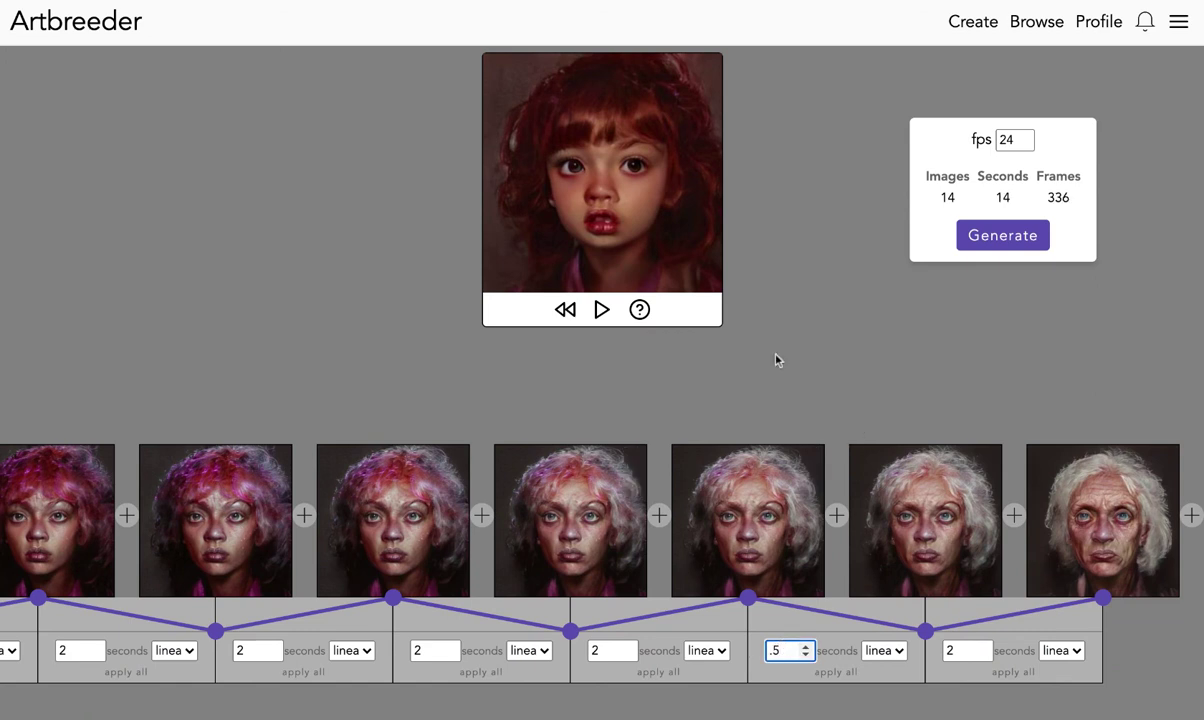
Play the retimed animation's preview through to the elderly face and return to the creation category selection.
click(602, 310)
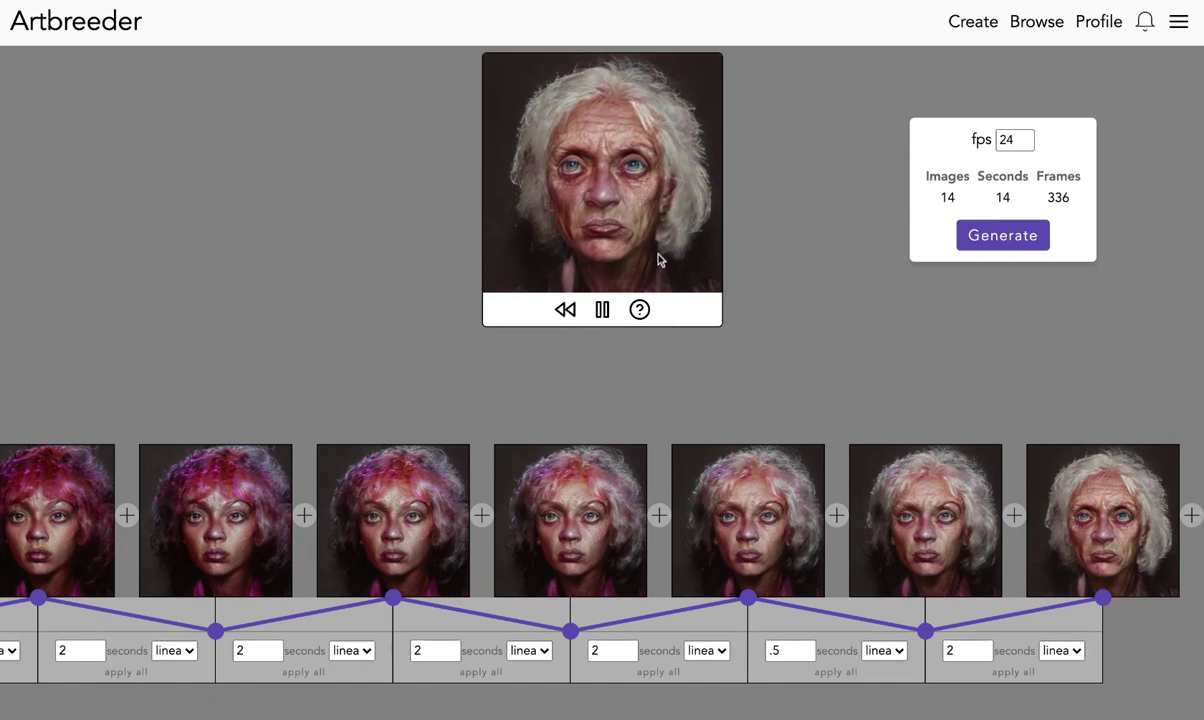
scroll(547, 523, left, 10)
scroll(547, 523, right, 10)
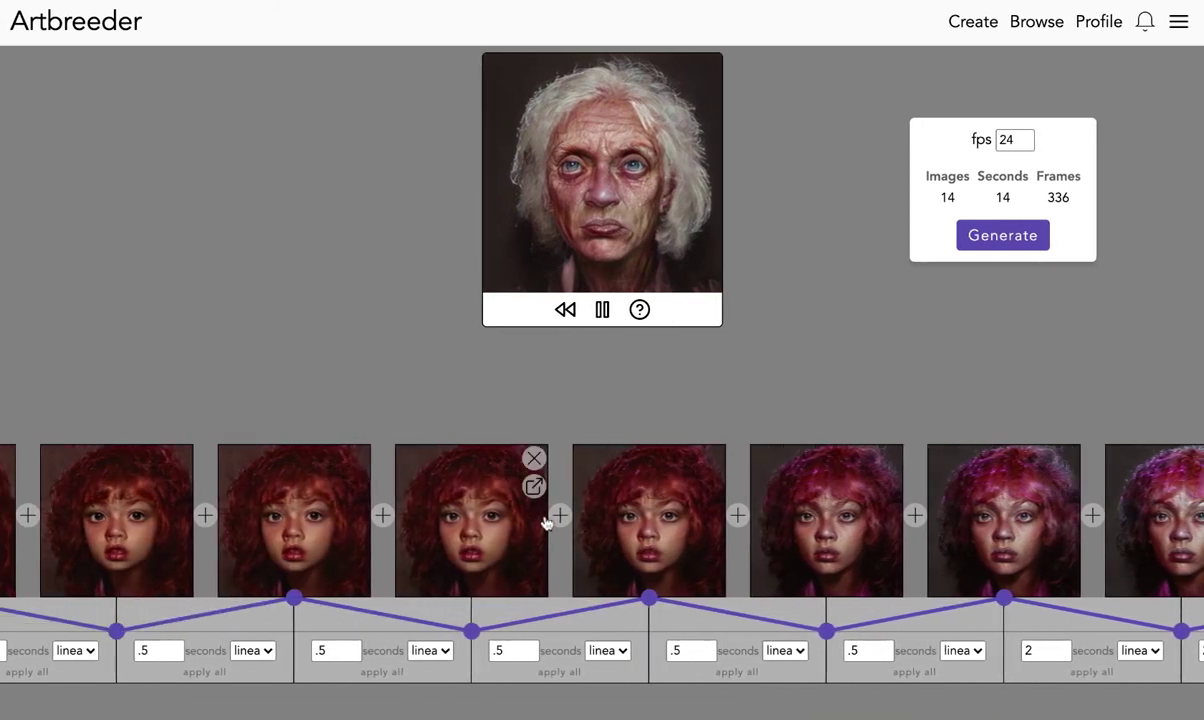
scroll(657, 541, right, 5)
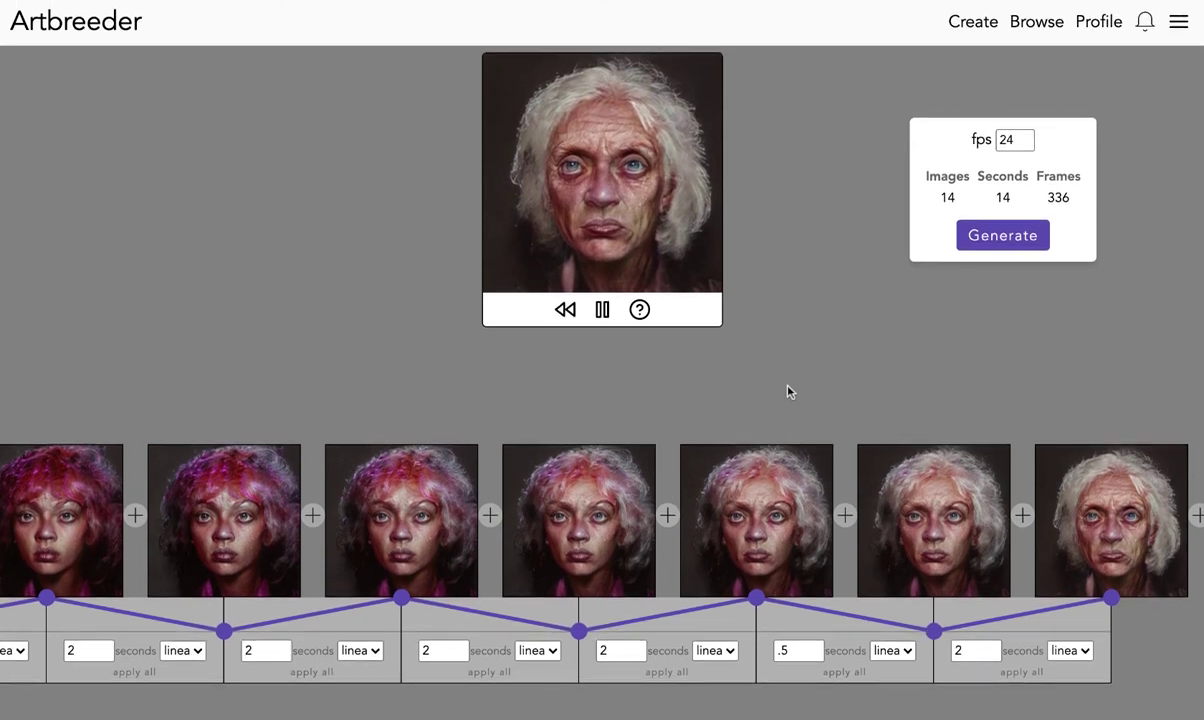
click(968, 28)
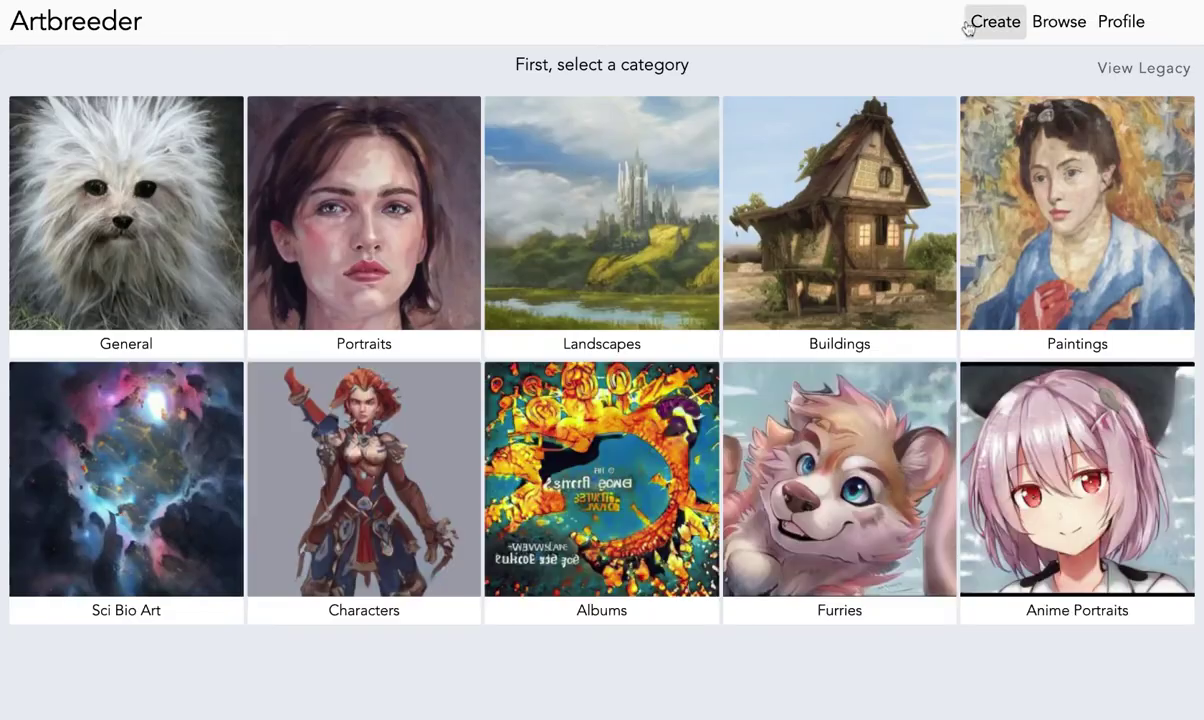